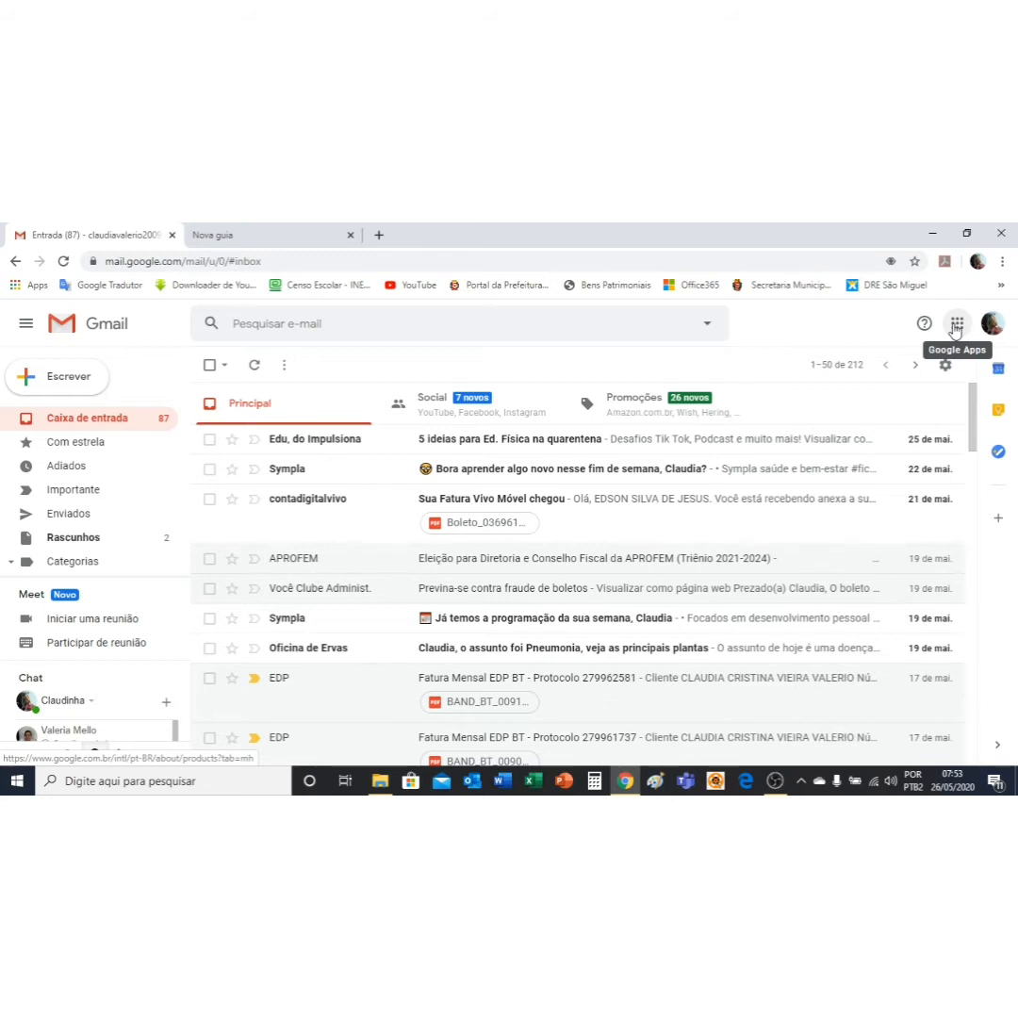
# Step: Launch Google Drive in a new tab from Gmail's Google Apps panel
pyautogui.click(954, 325)
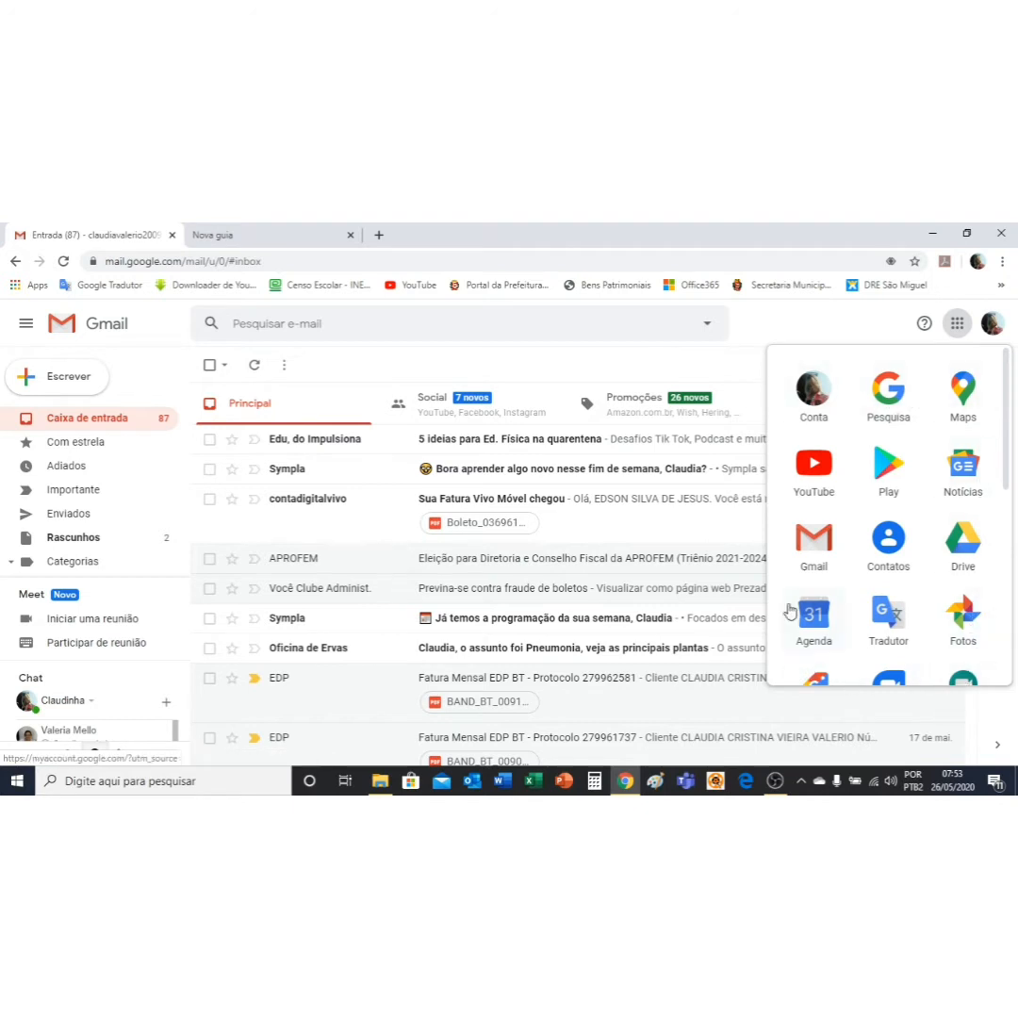
pyautogui.moveTo(1007, 461)
pyautogui.mouseDown()
pyautogui.moveTo(1008, 662)
pyautogui.moveTo(993, 448)
pyautogui.mouseUp()
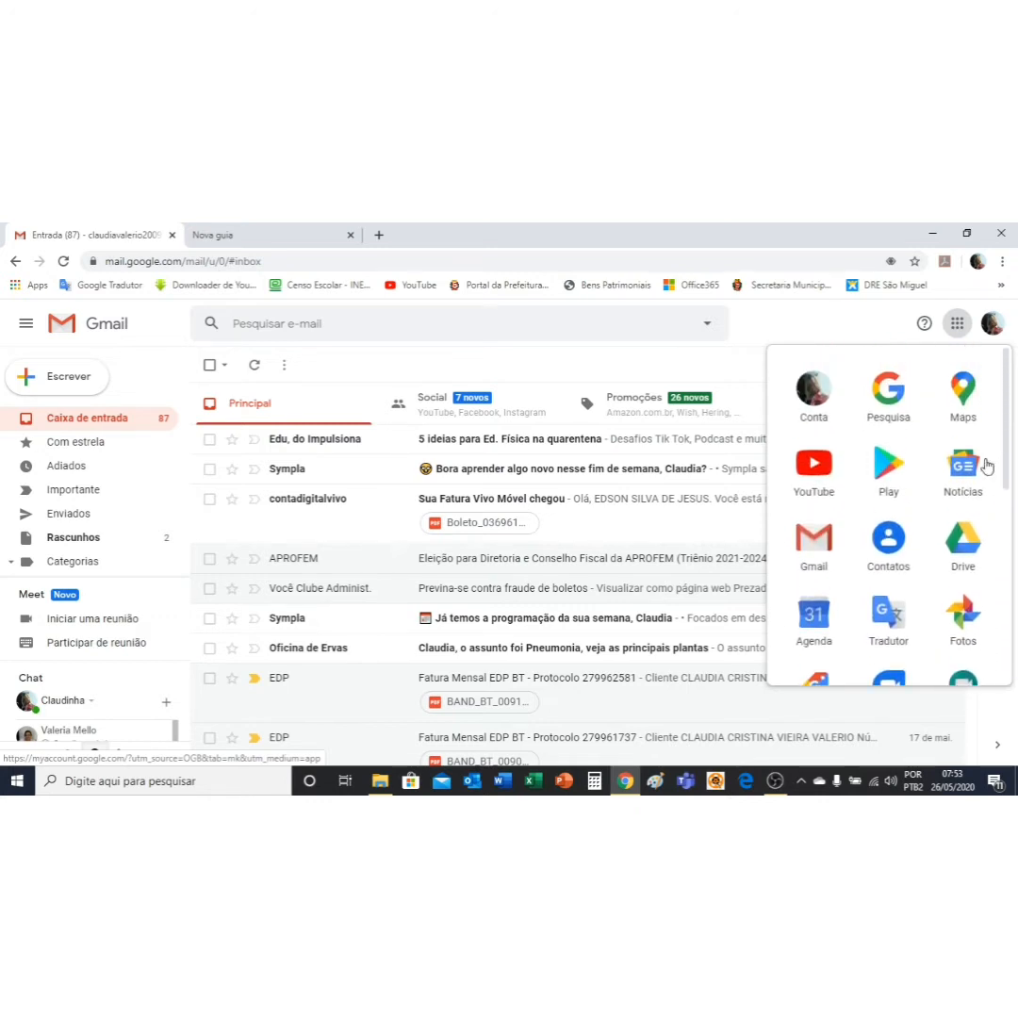
pyautogui.click(961, 561)
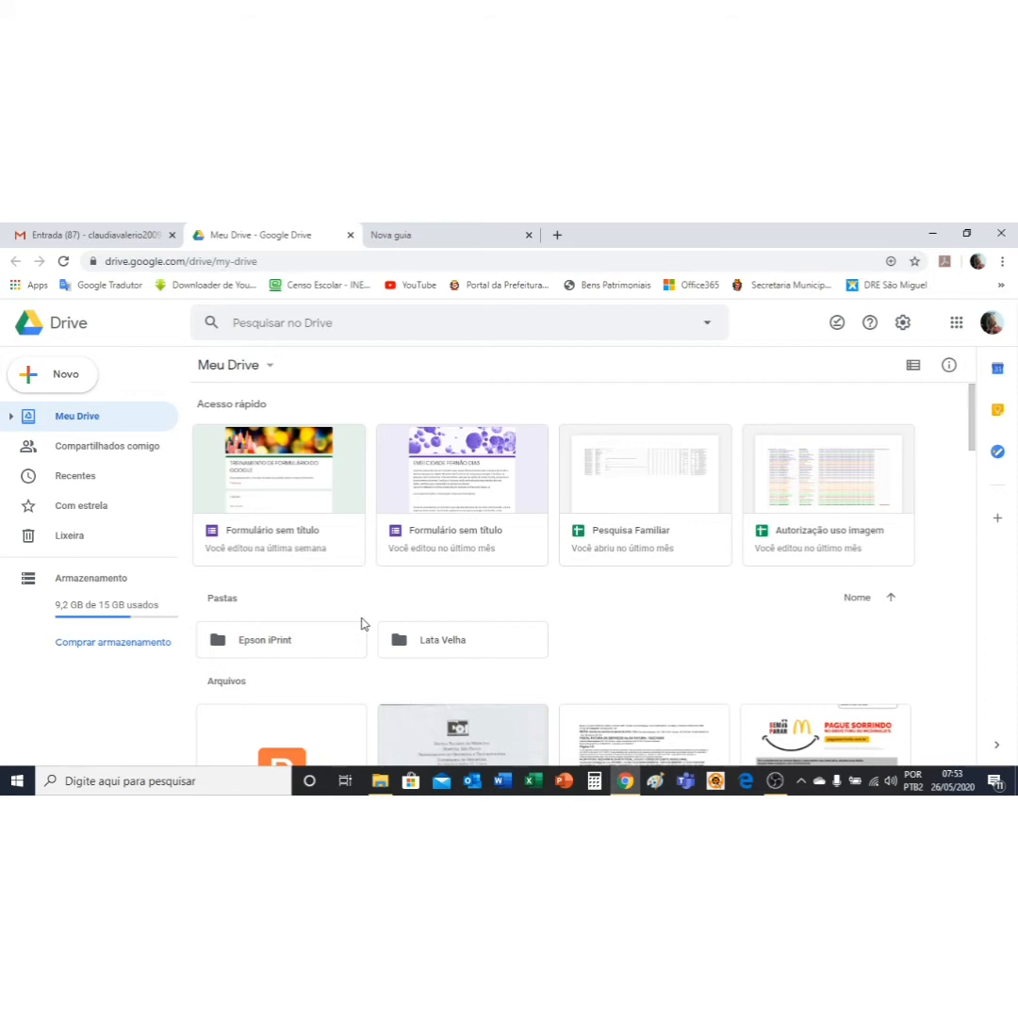
# Step: Create a new blank Google Form from the Meu Drive menu under Mais > Formulários Google
pyautogui.click(270, 370)
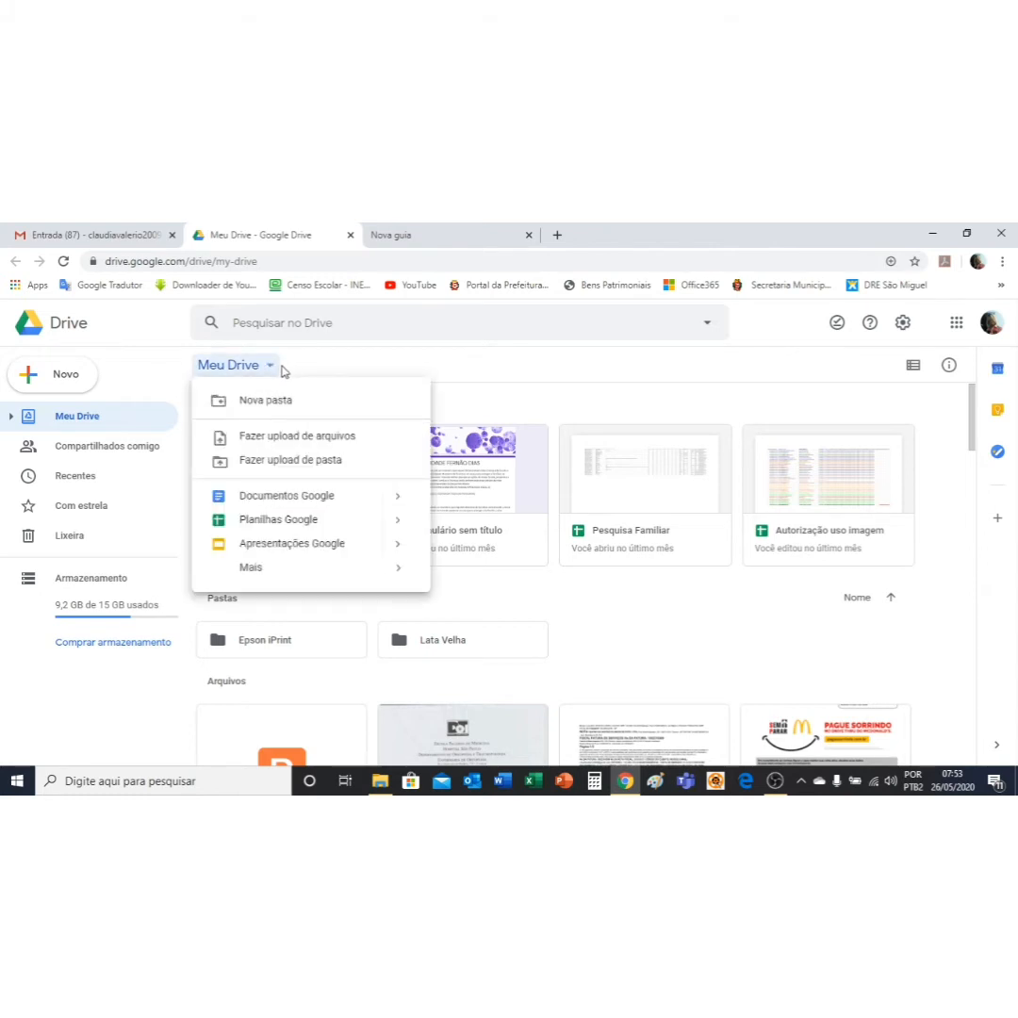
pyautogui.moveTo(272, 572)
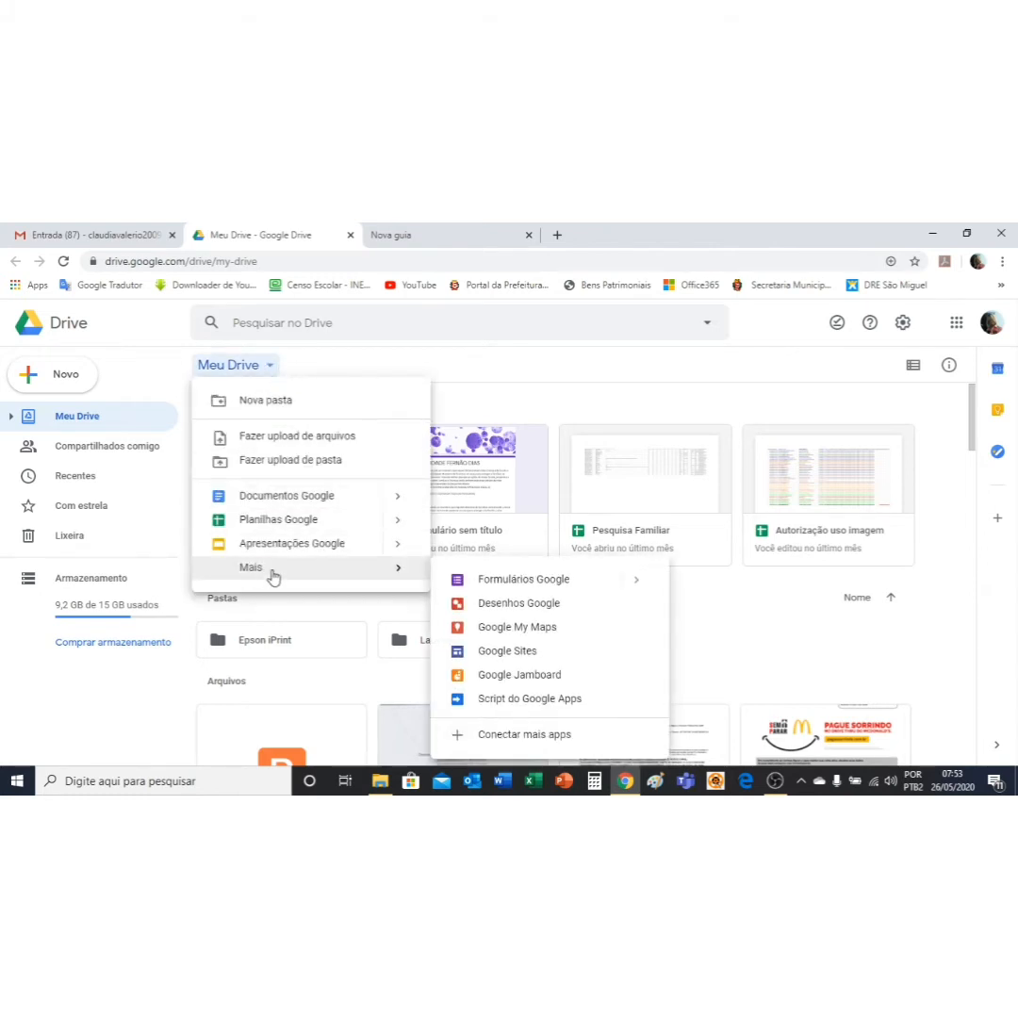
pyautogui.click(539, 588)
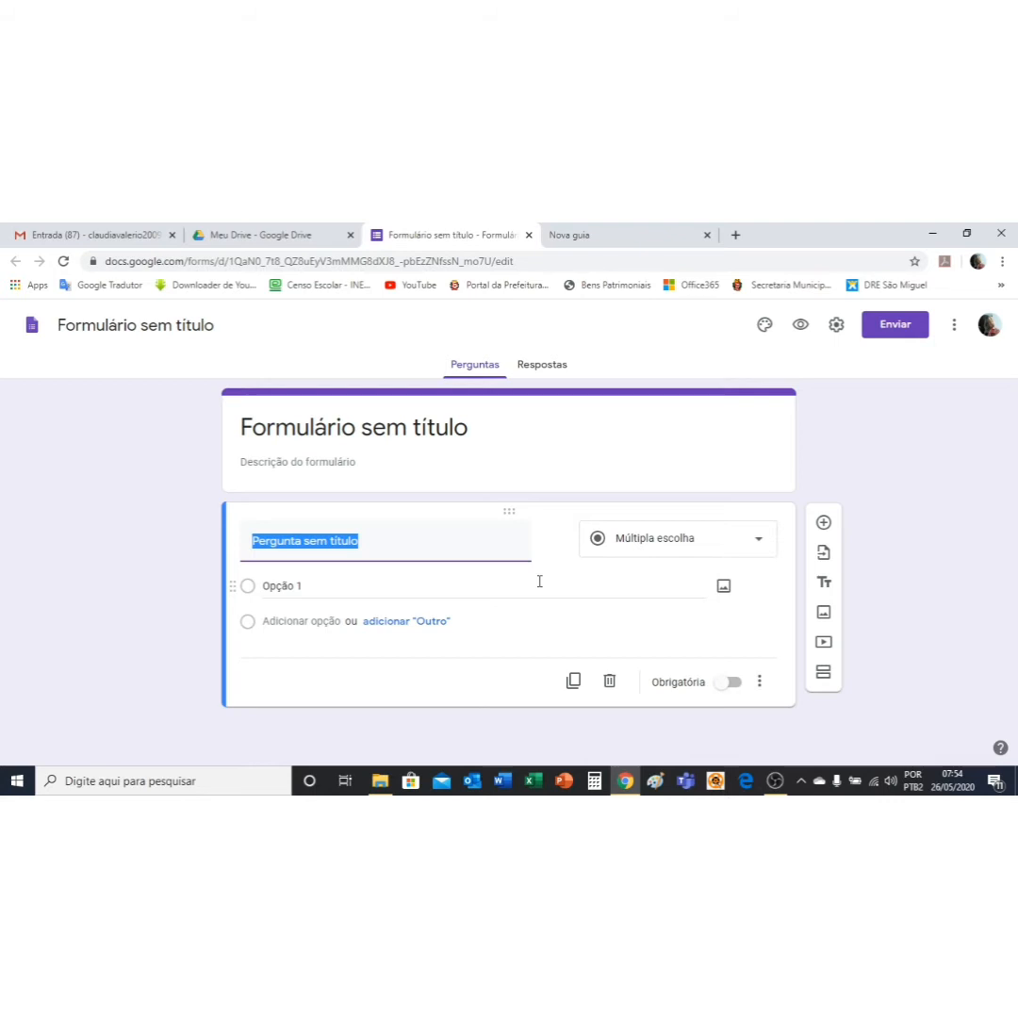
# Step: Replace 'Formulário sem título' with 'TREINAMENTO DE FORMULÁRIO DO GOOGLE' in capitals
pyautogui.click(476, 433)
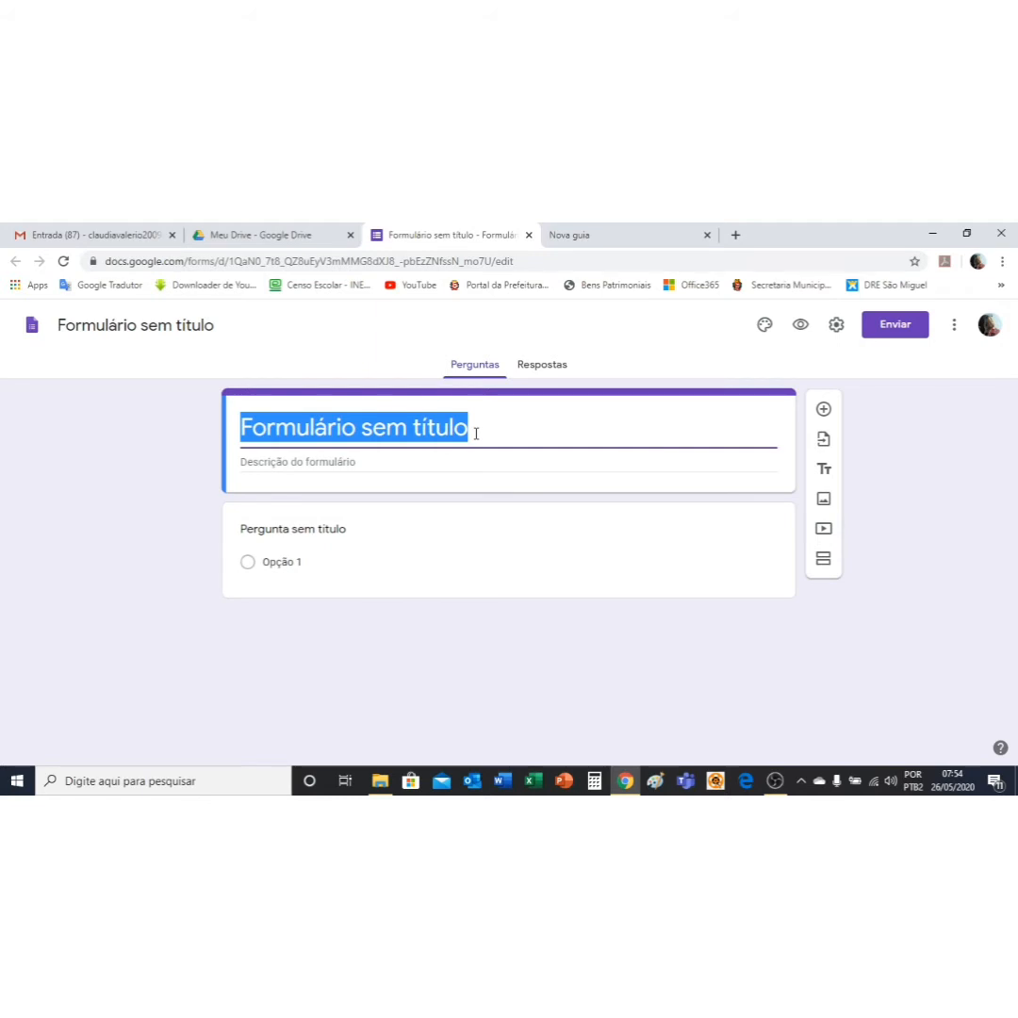
pyautogui.press('capslock')
pyautogui.write('T')
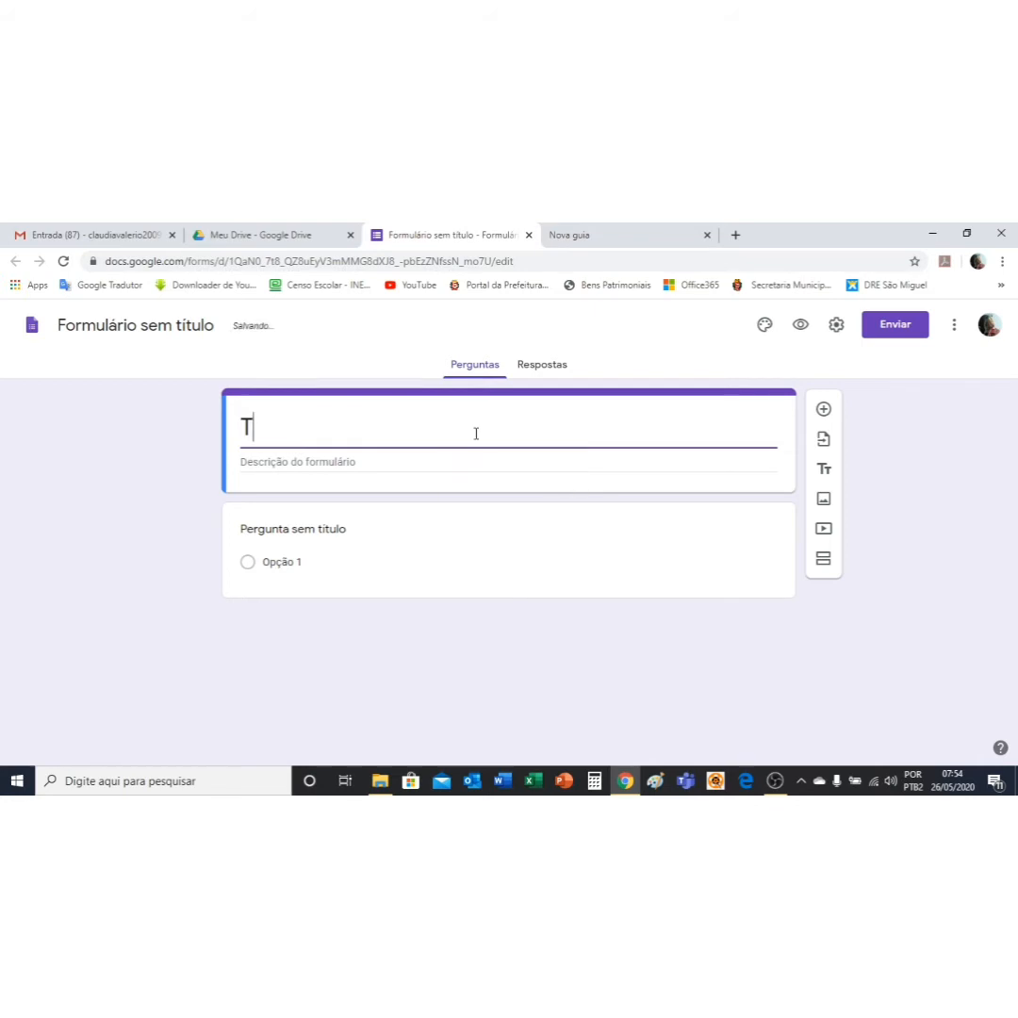
pyautogui.write('REINAM')
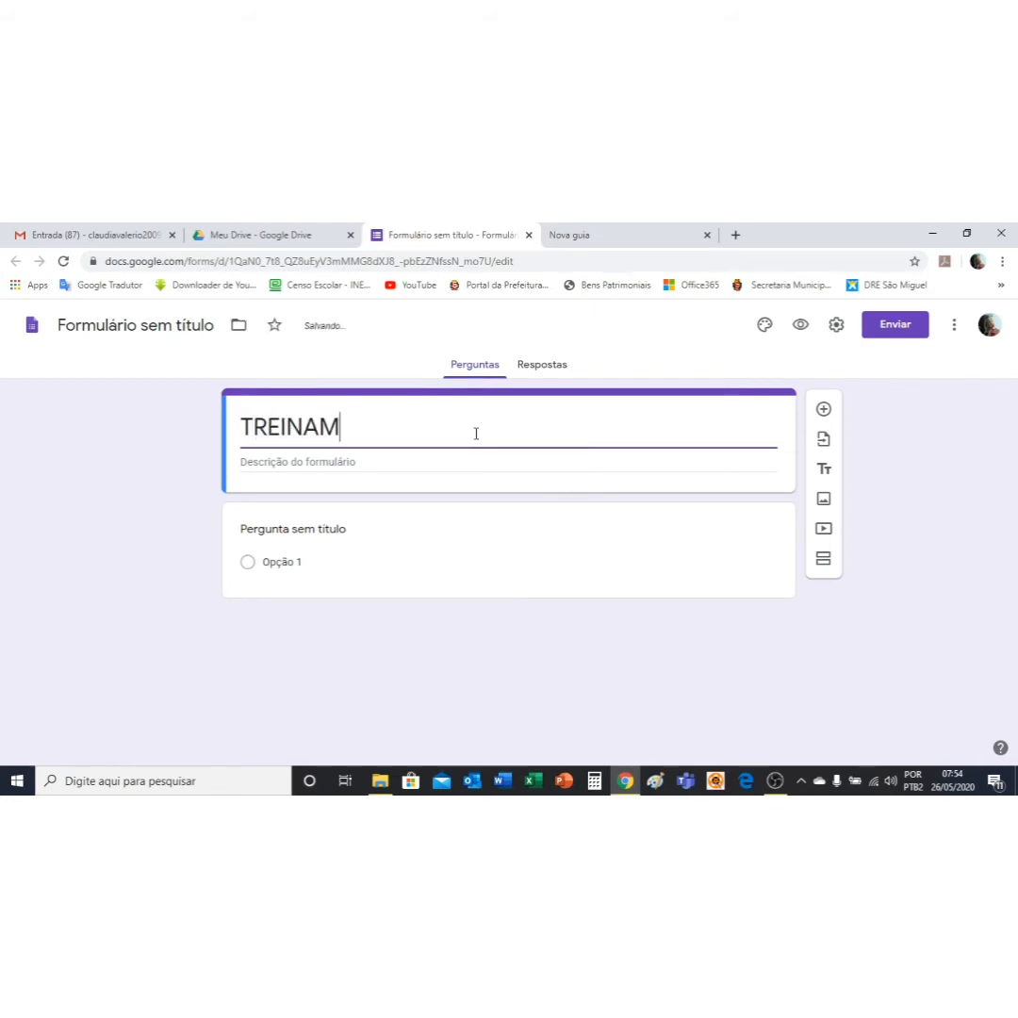
pyautogui.write('ENTO DE FOR')
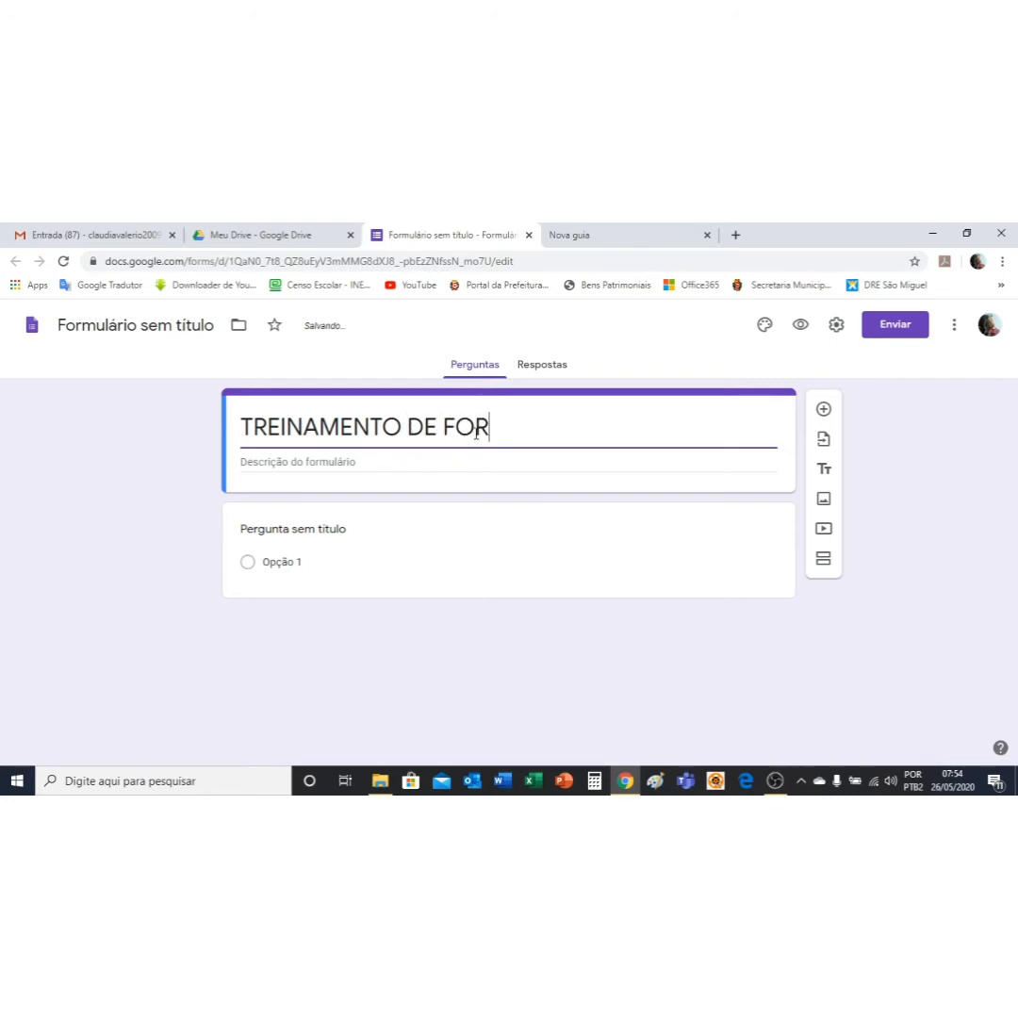
pyautogui.write('MULÁR')
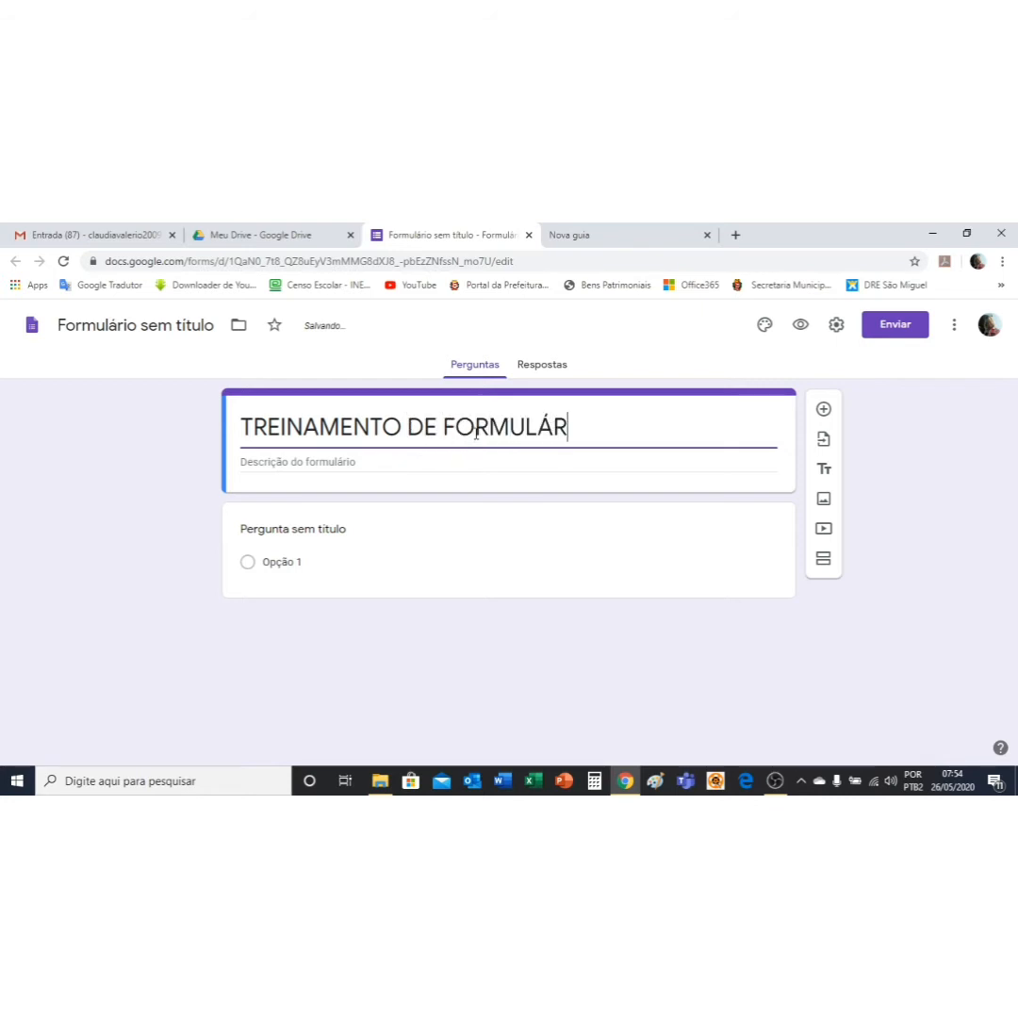
pyautogui.write('IO DO GOOGLE')
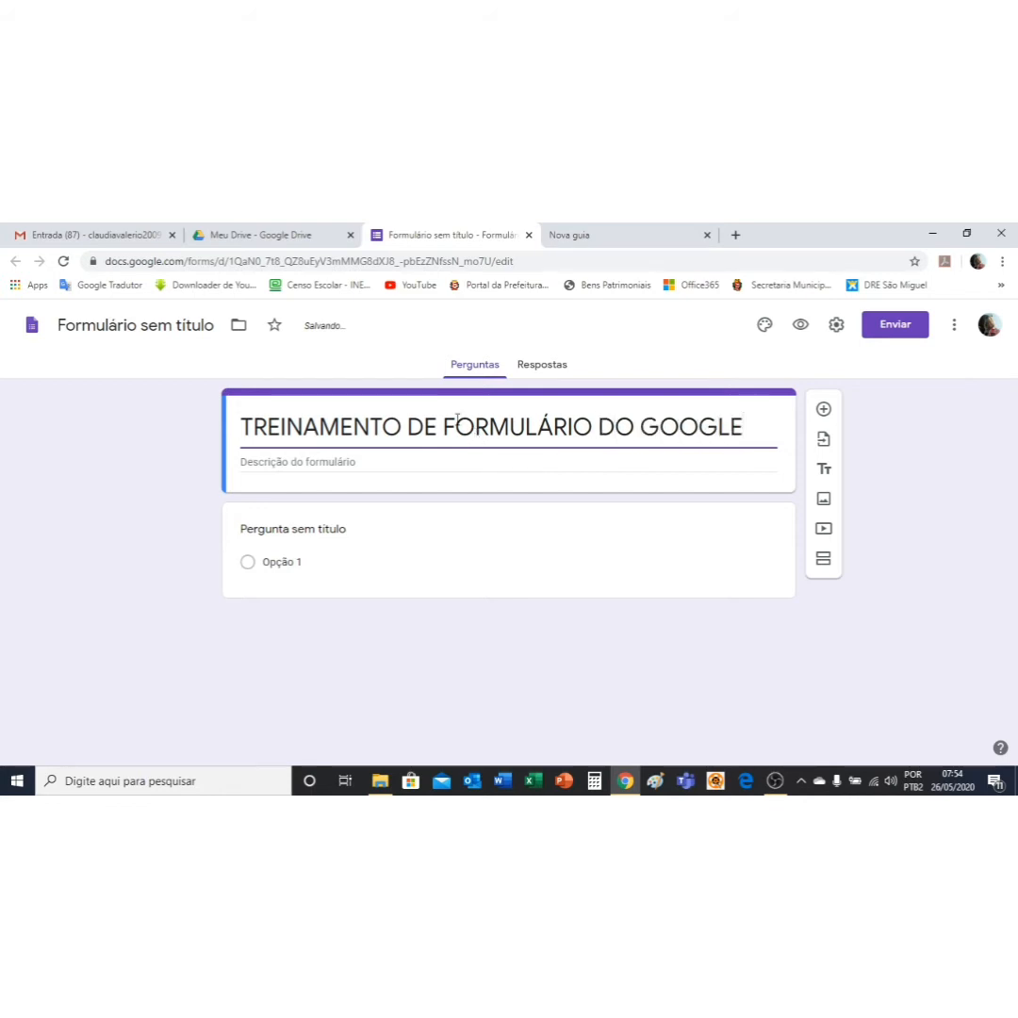
# Step: Enter 'TREINO' in the form description field below the title
pyautogui.click(281, 462)
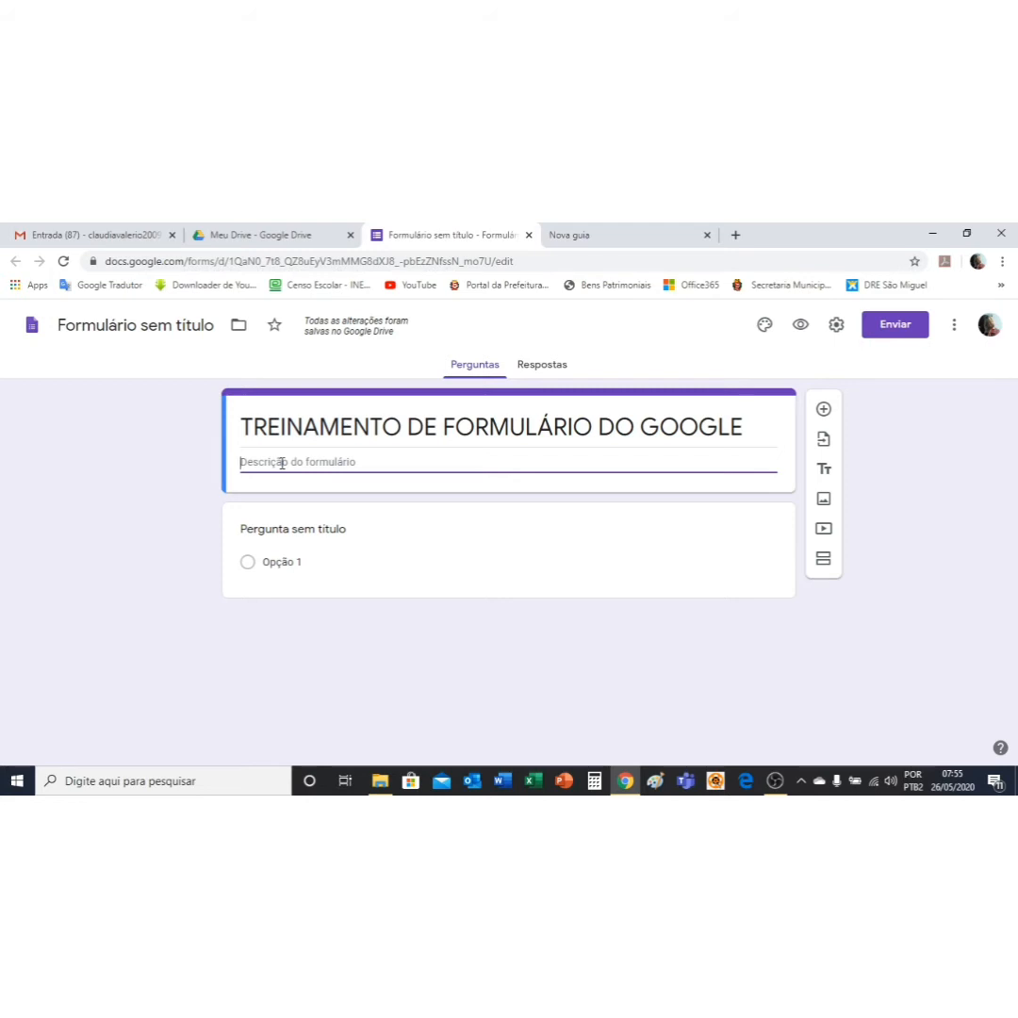
pyautogui.write('TREINO')
# Step: Make question '1. NOME' a required Resposta curta question, then add another question
pyautogui.click(280, 531)
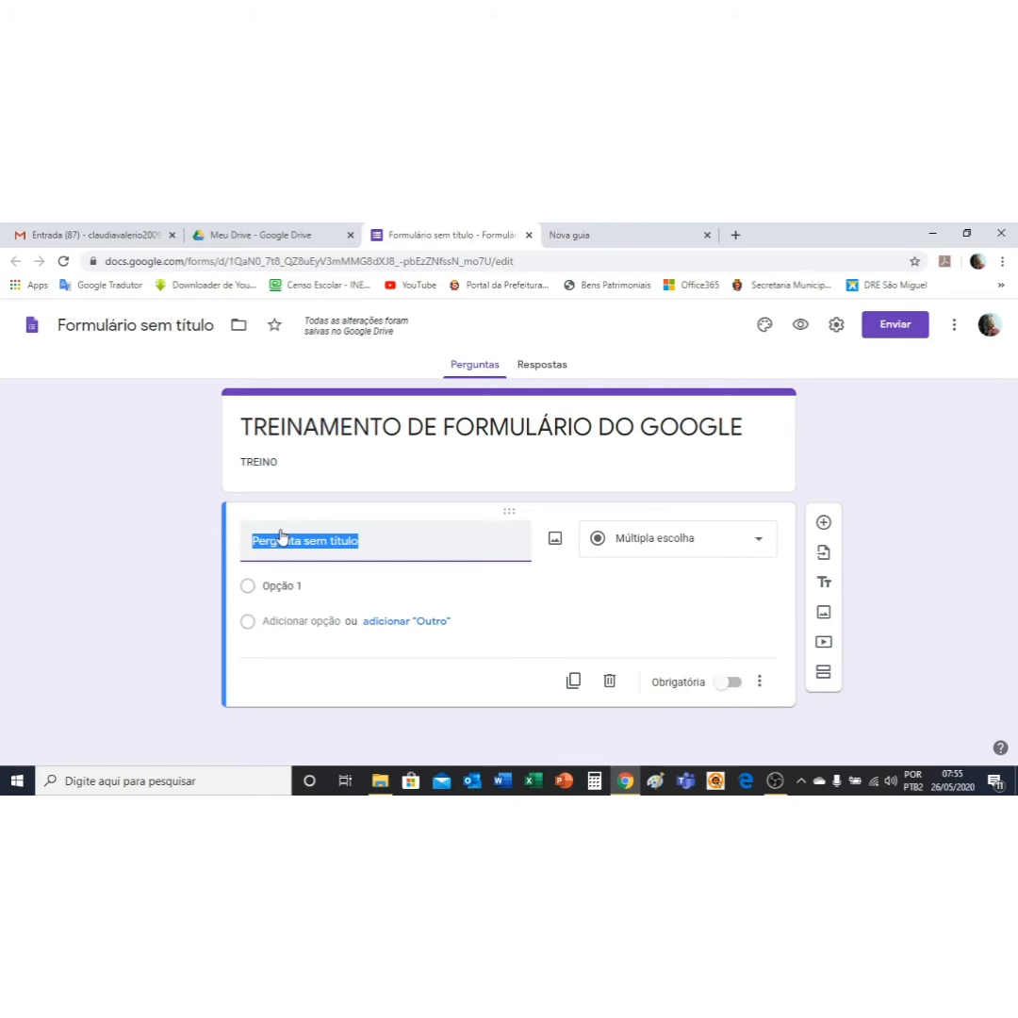
pyautogui.write('NOME')
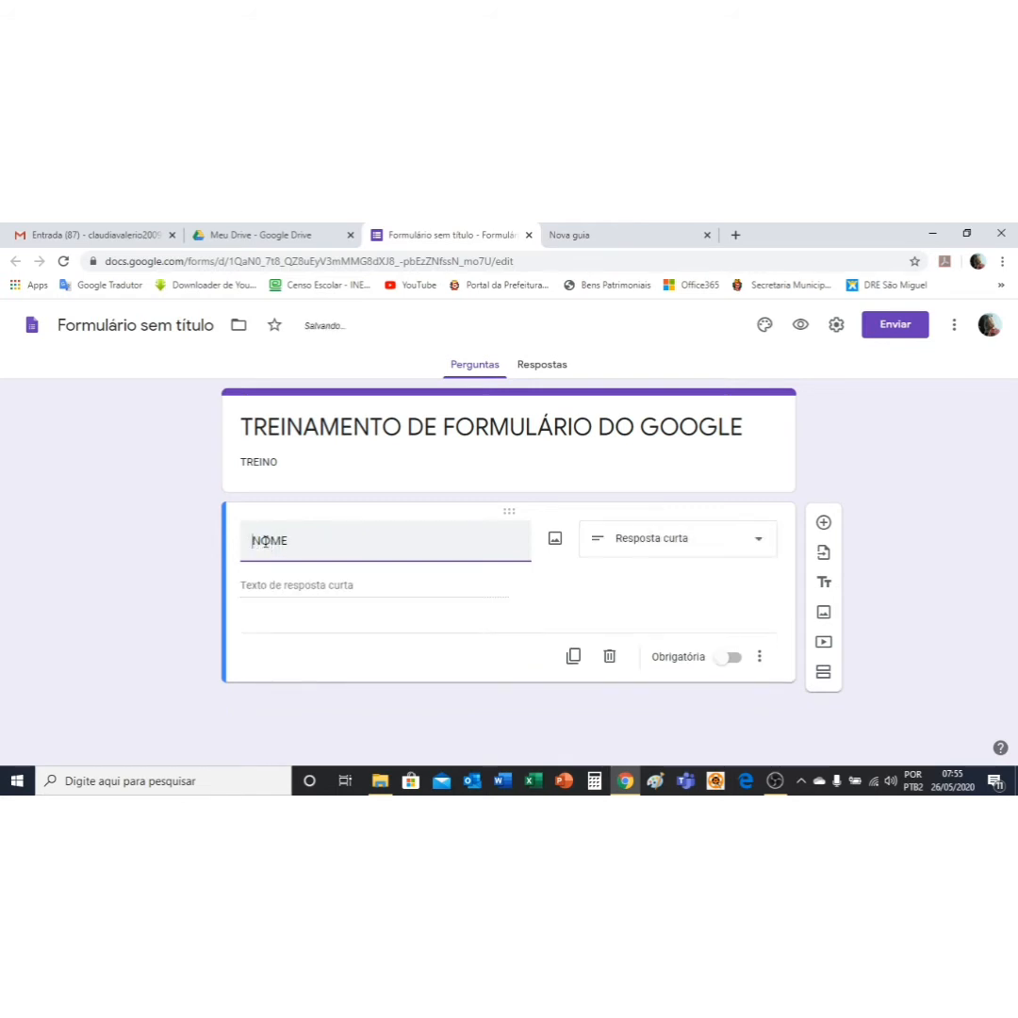
pyautogui.write('1.')
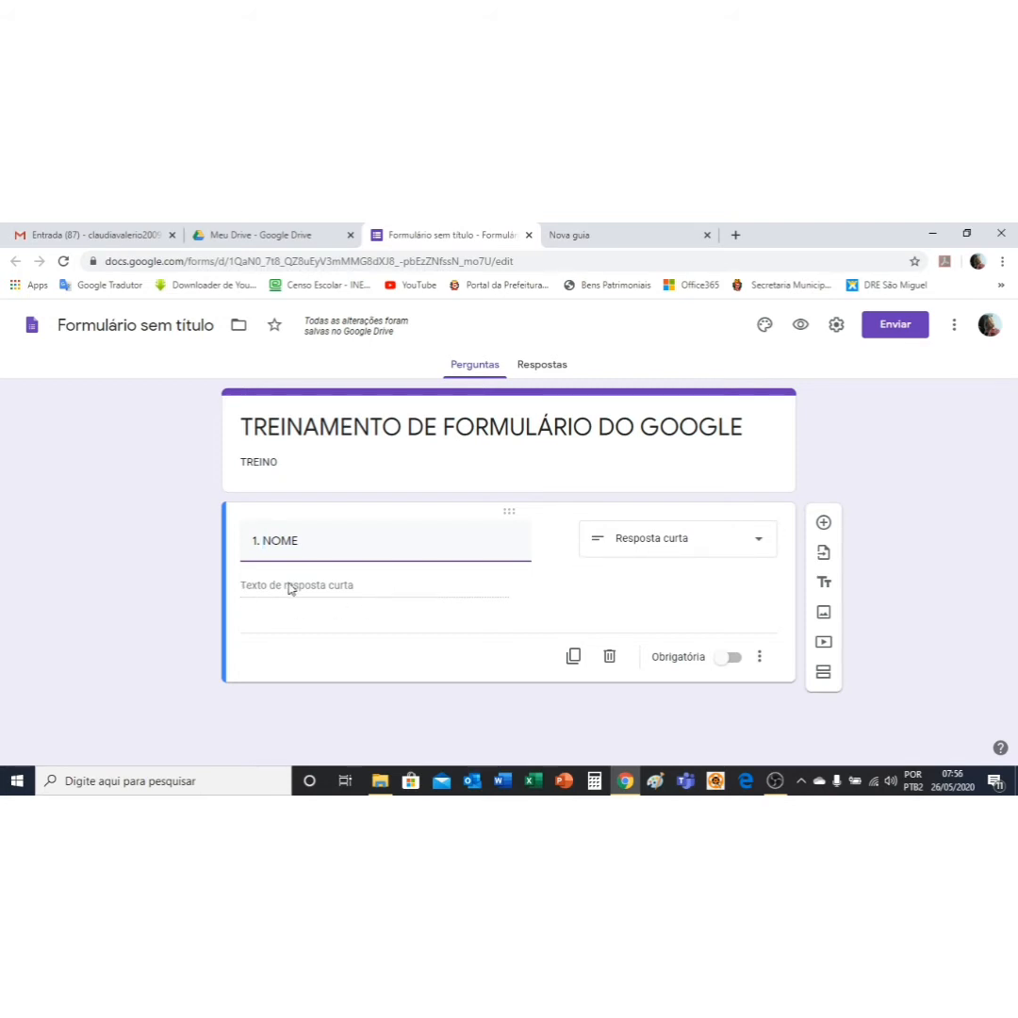
pyautogui.click(762, 545)
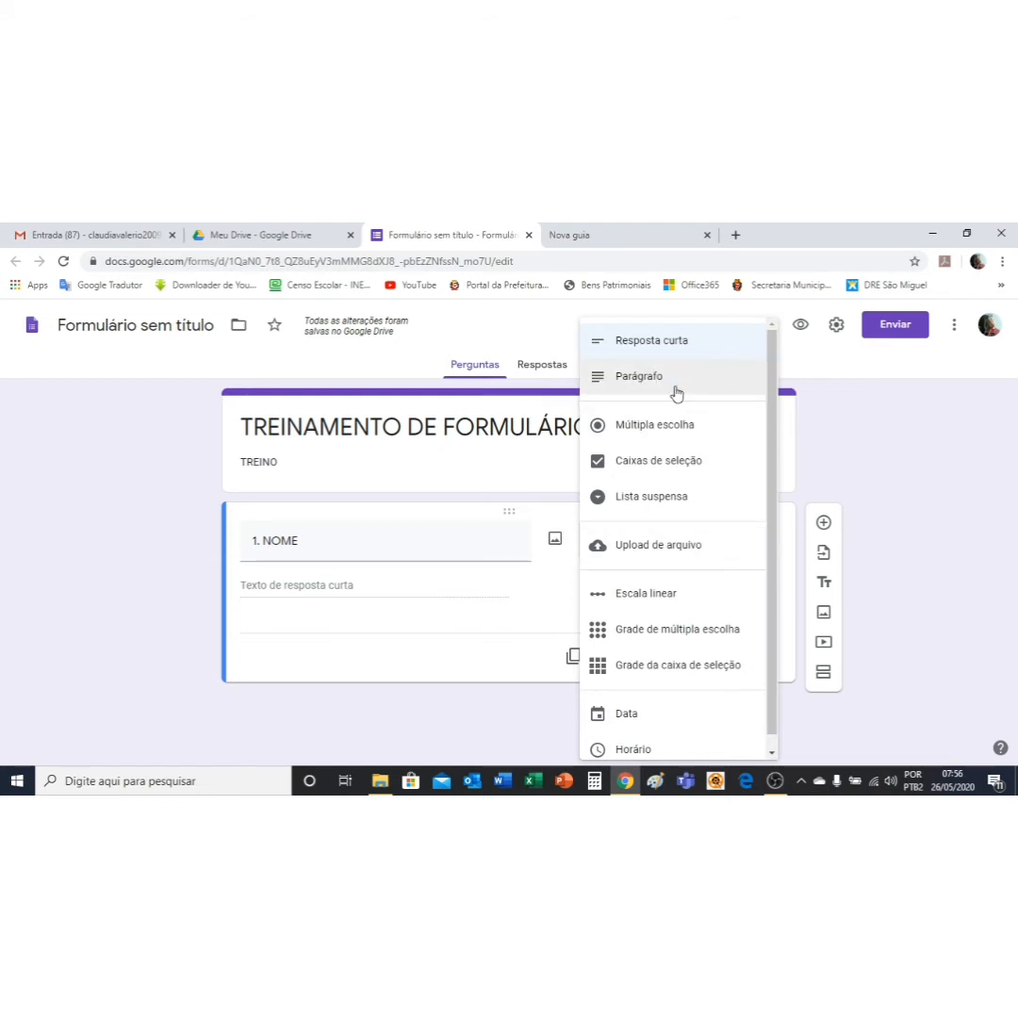
pyautogui.click(302, 591)
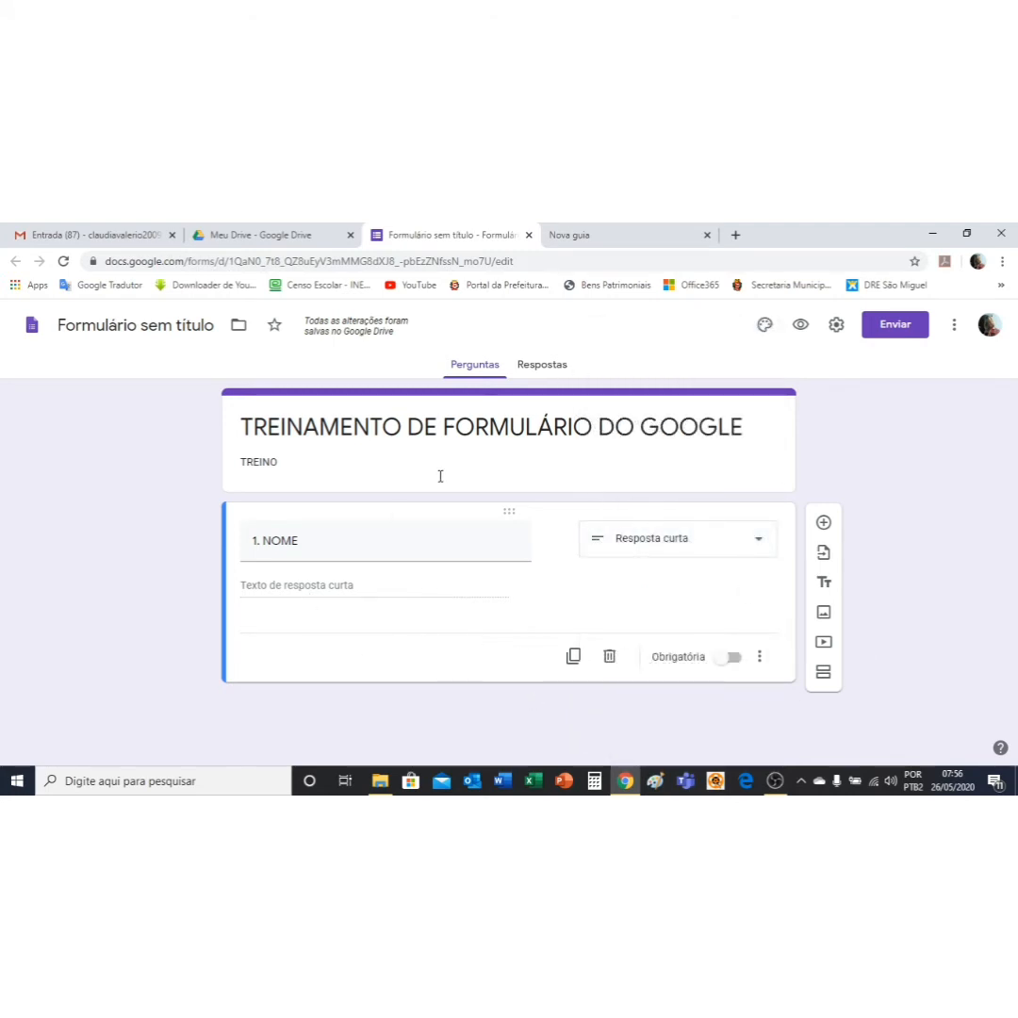
pyautogui.click(737, 662)
pyautogui.click(824, 523)
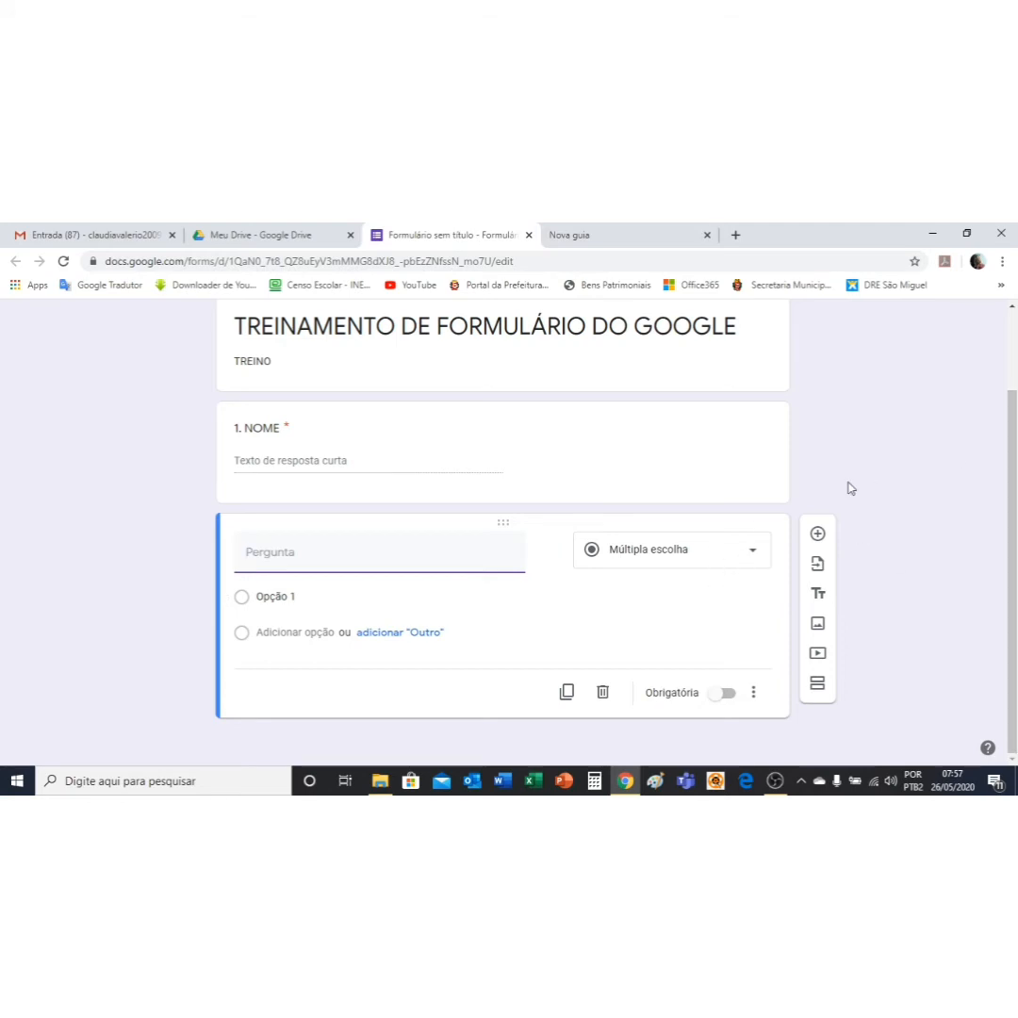
# Step: Title question 2 '2. TIPO DE UNIDADE' and make it a Lista suspensa question
pyautogui.write('TI')
pyautogui.press('BackSpace')
pyautogui.write('2. TIPO DE UNIDADE')
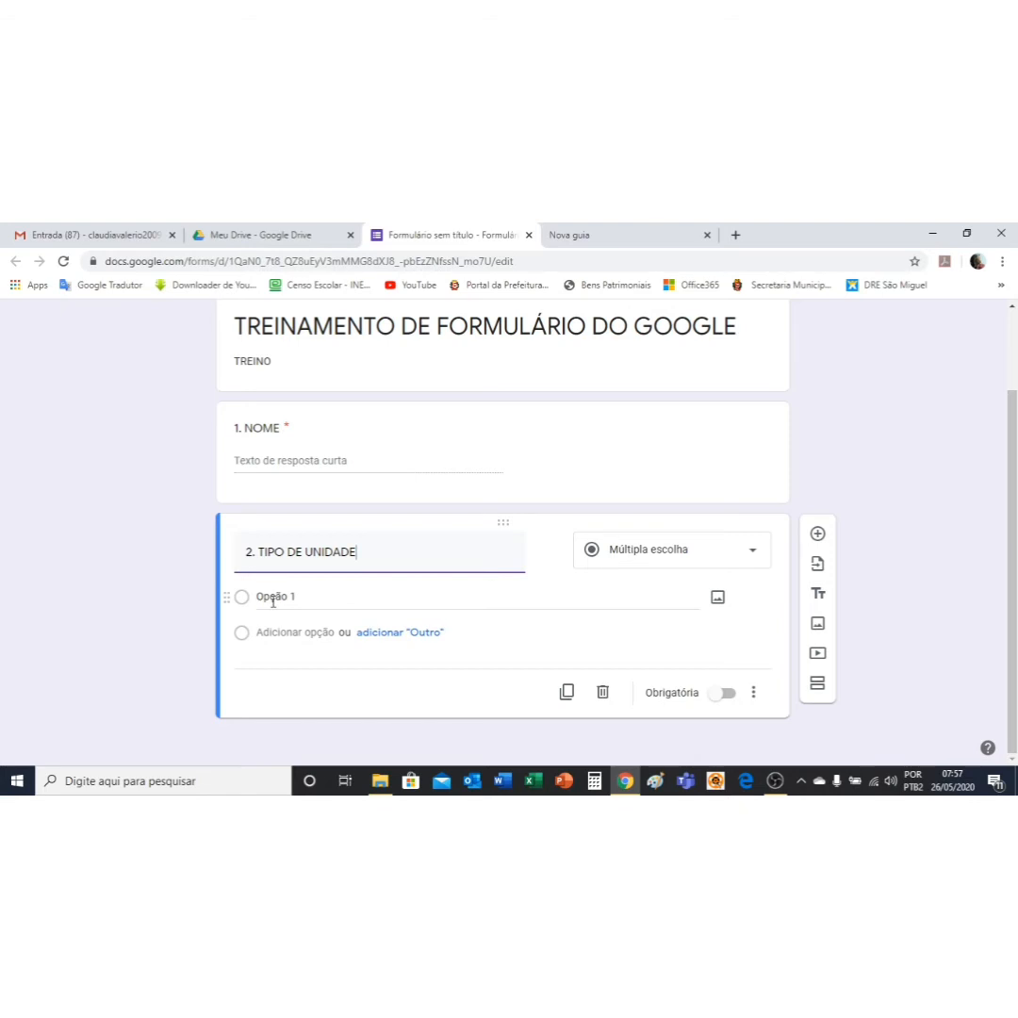
pyautogui.click(751, 554)
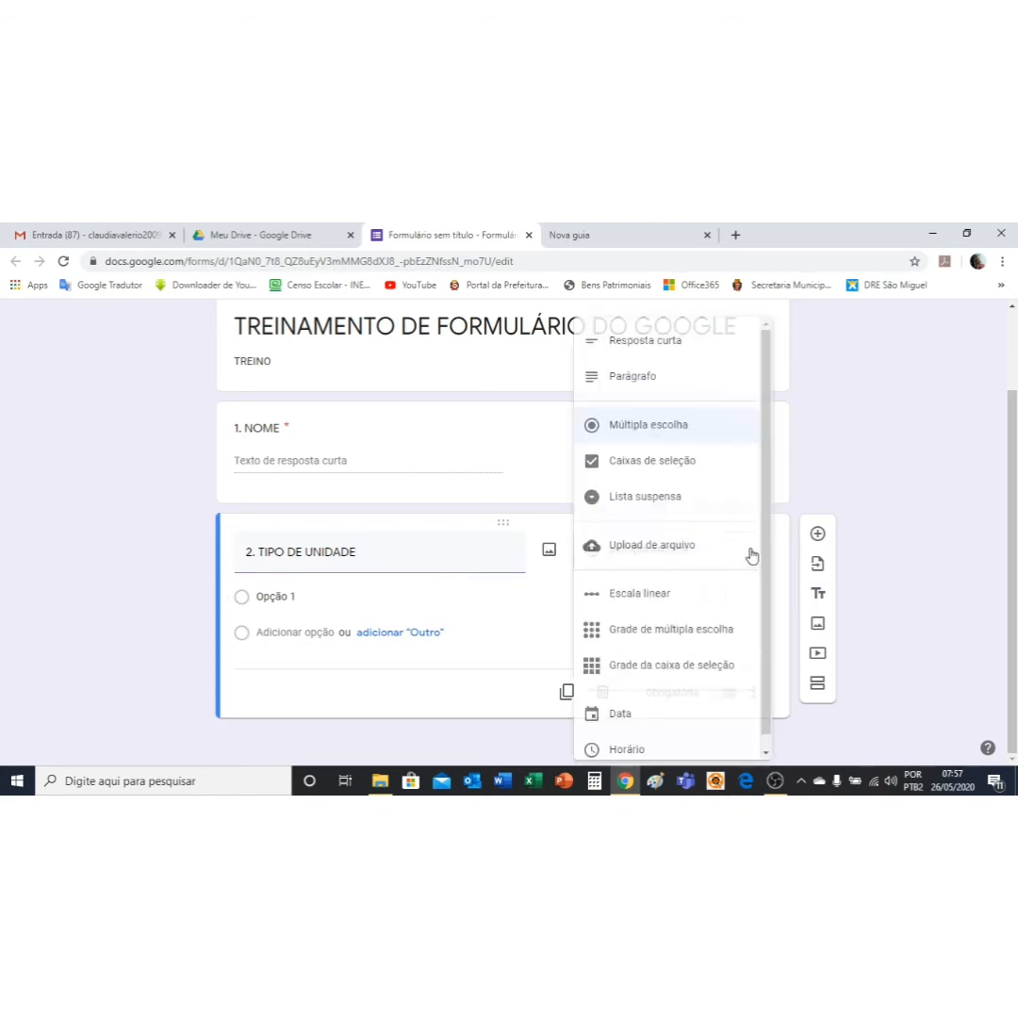
pyautogui.click(656, 501)
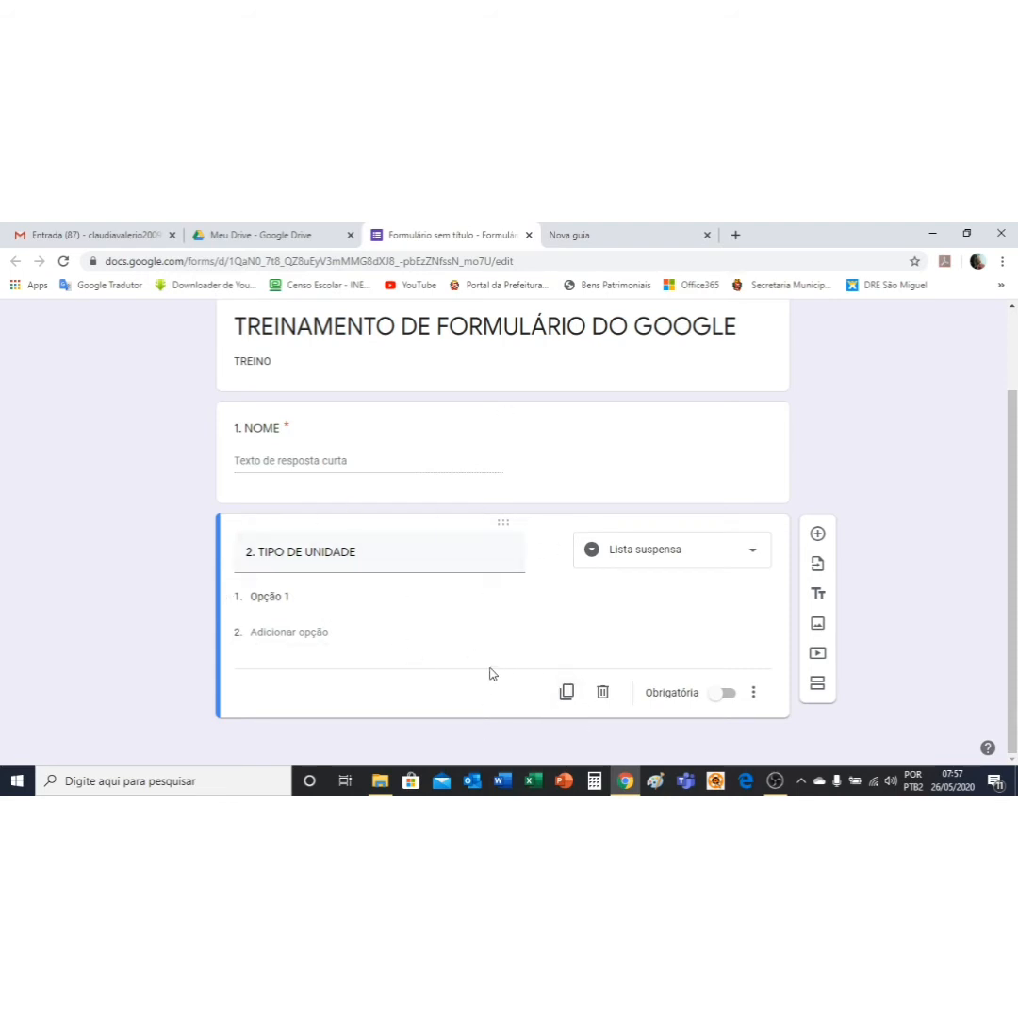
# Step: Add options EMEF, EMEI, CEI DIRETO and CEI PARCEIRO and make the question required
pyautogui.click(288, 597)
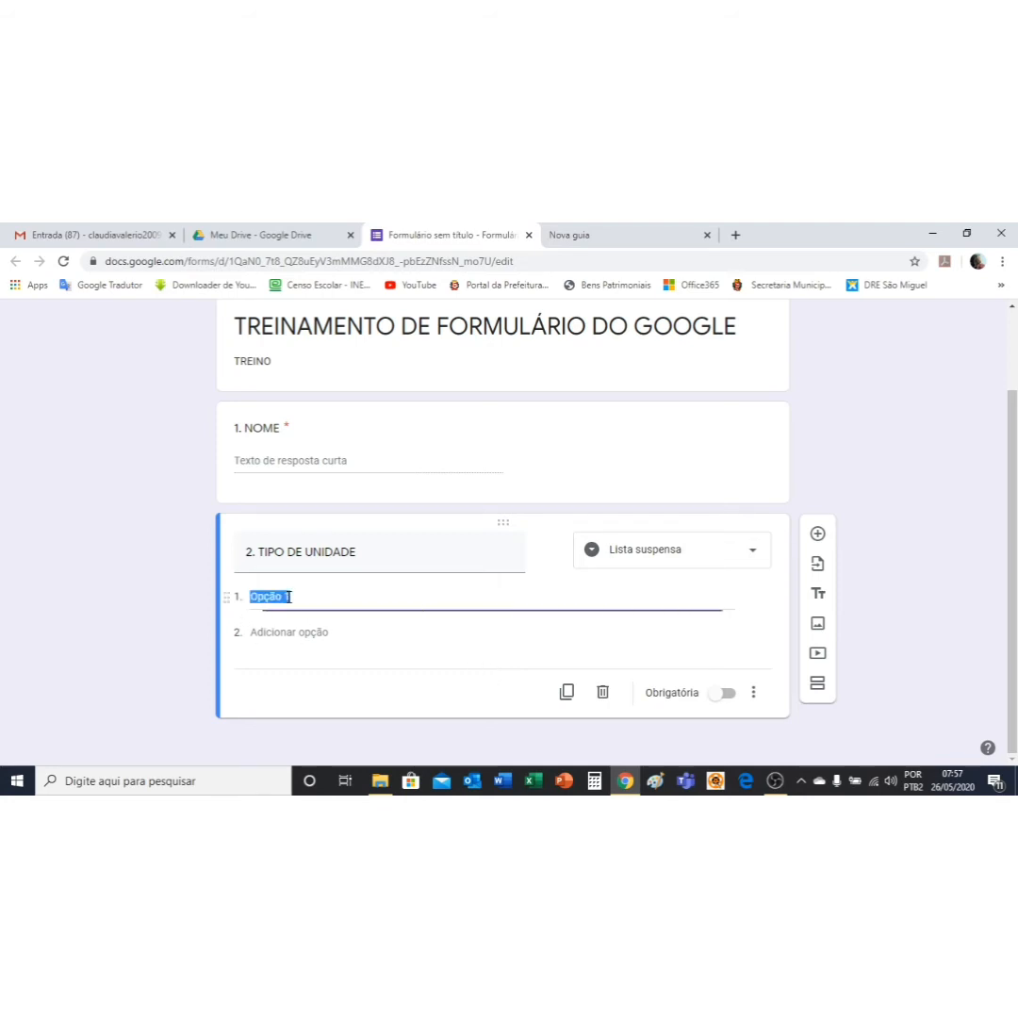
pyautogui.write('EMEF')
pyautogui.click(277, 631)
pyautogui.write('EME')
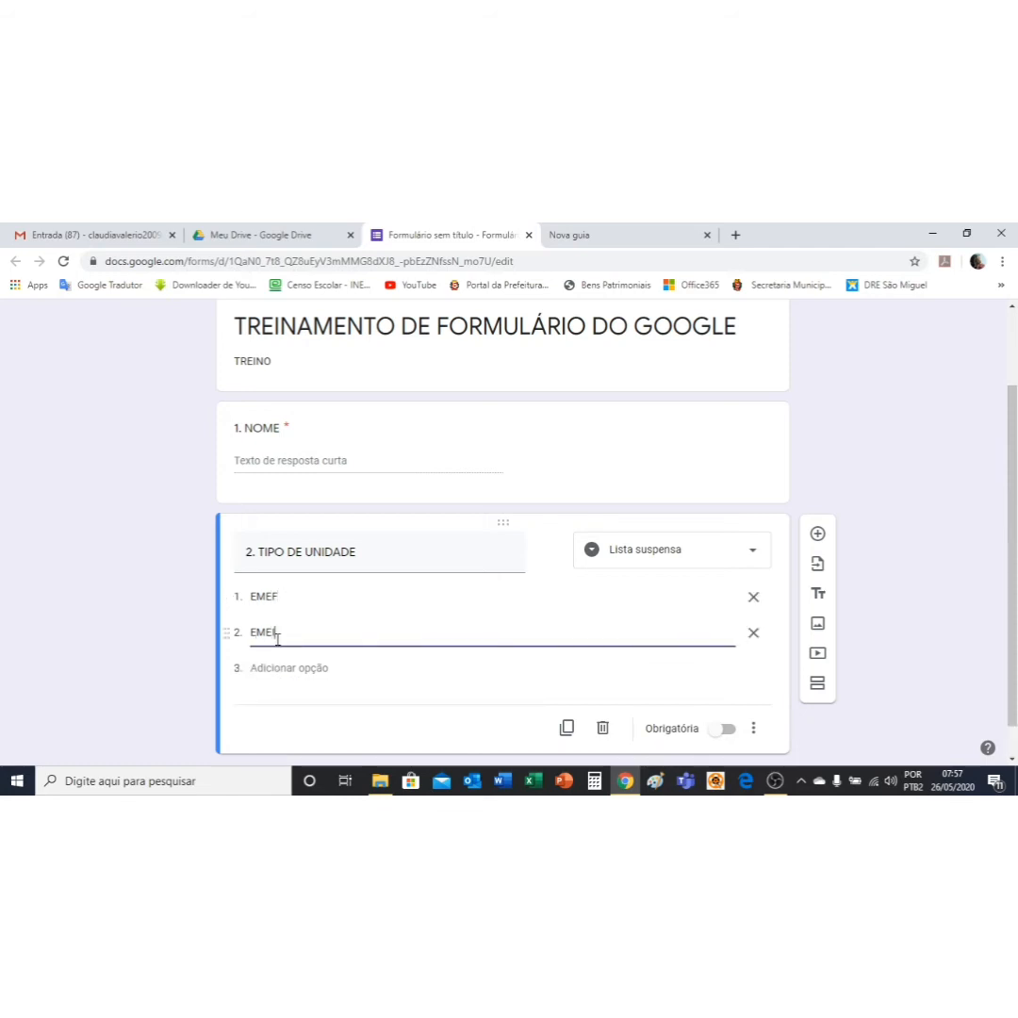
pyautogui.click(280, 667)
pyautogui.write('CEI')
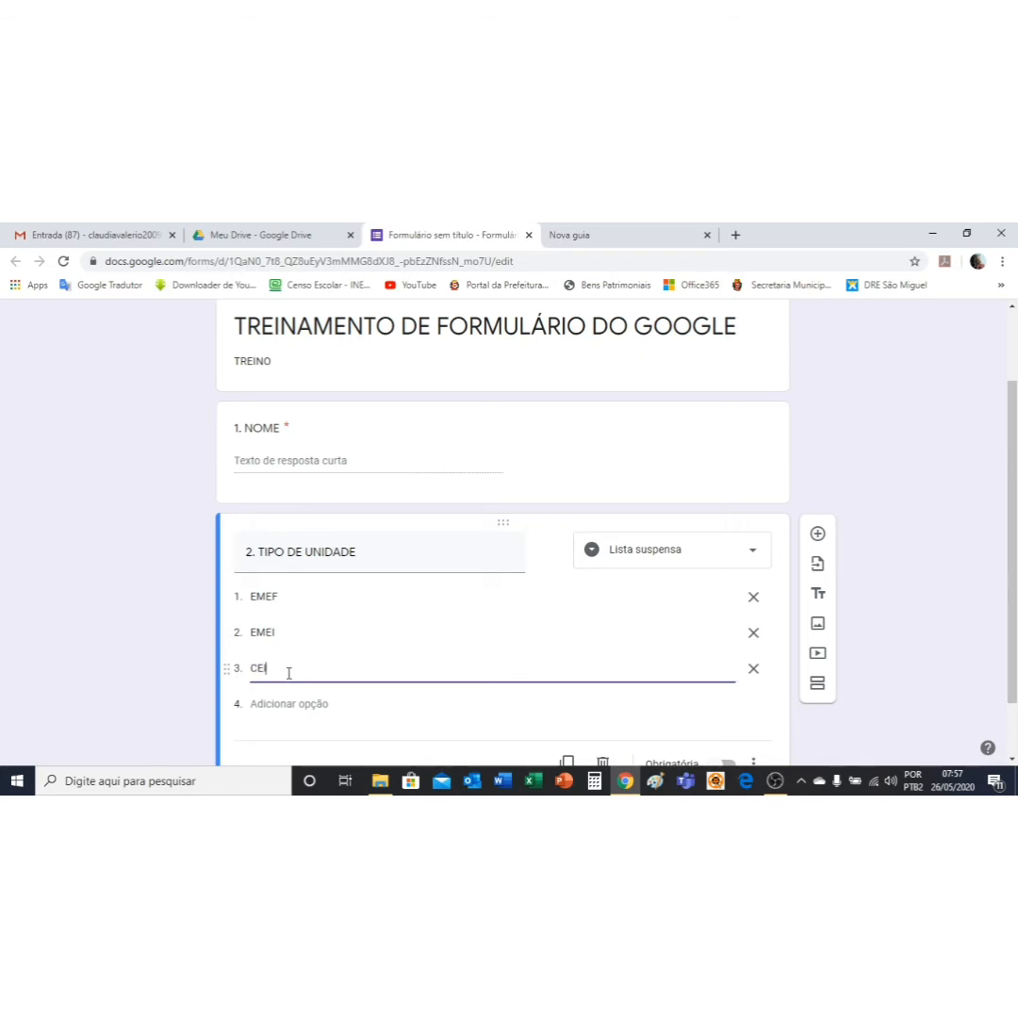
pyautogui.write(' DIRETO')
pyautogui.click(269, 703)
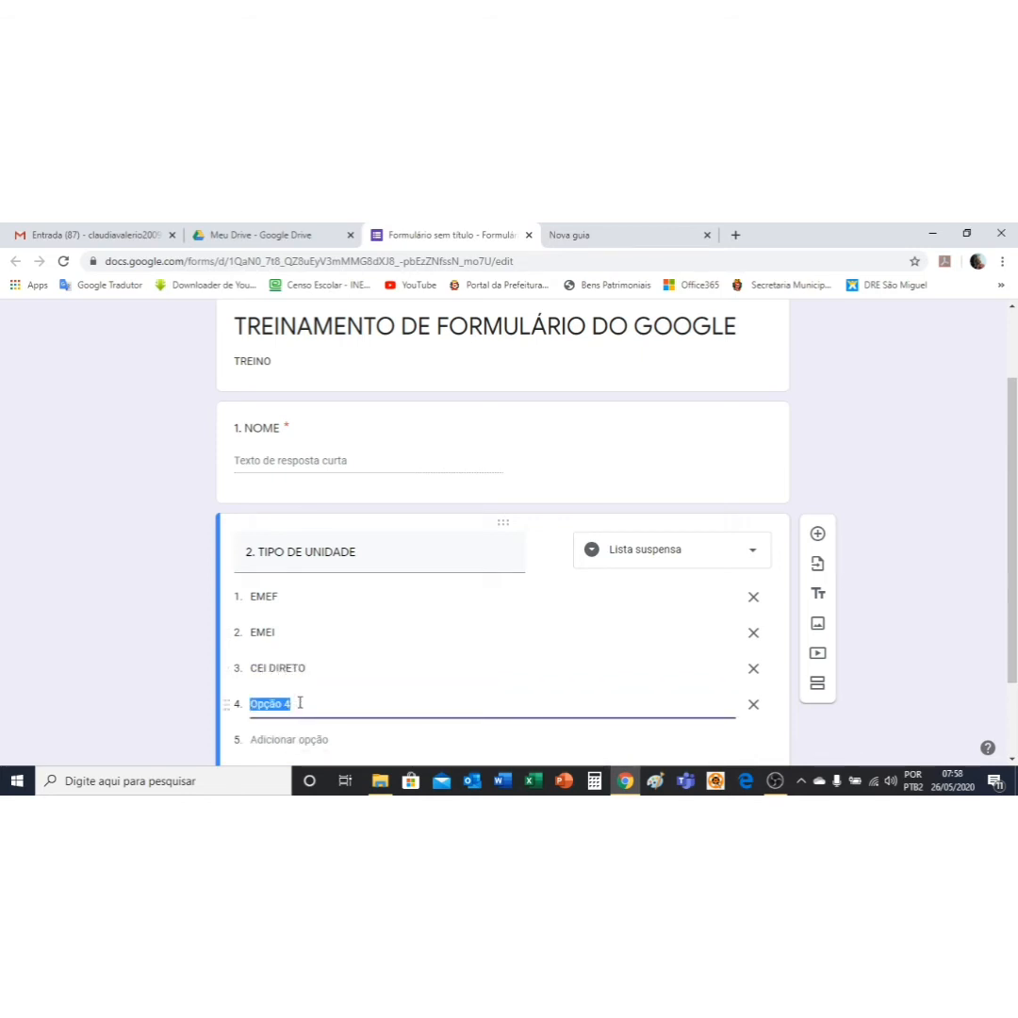
pyautogui.write('CEI PARCEIRO')
pyautogui.scroll(-2, 669, 547)
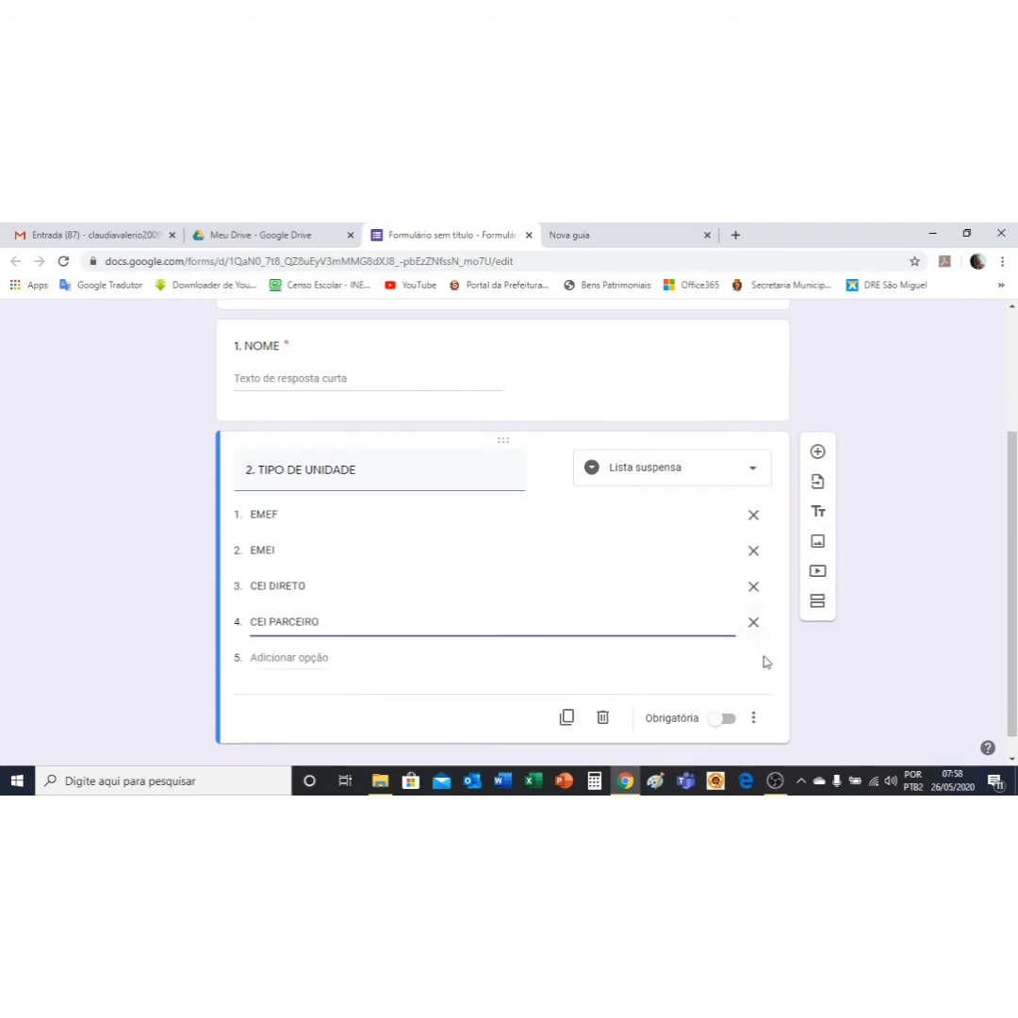
pyautogui.click(732, 698)
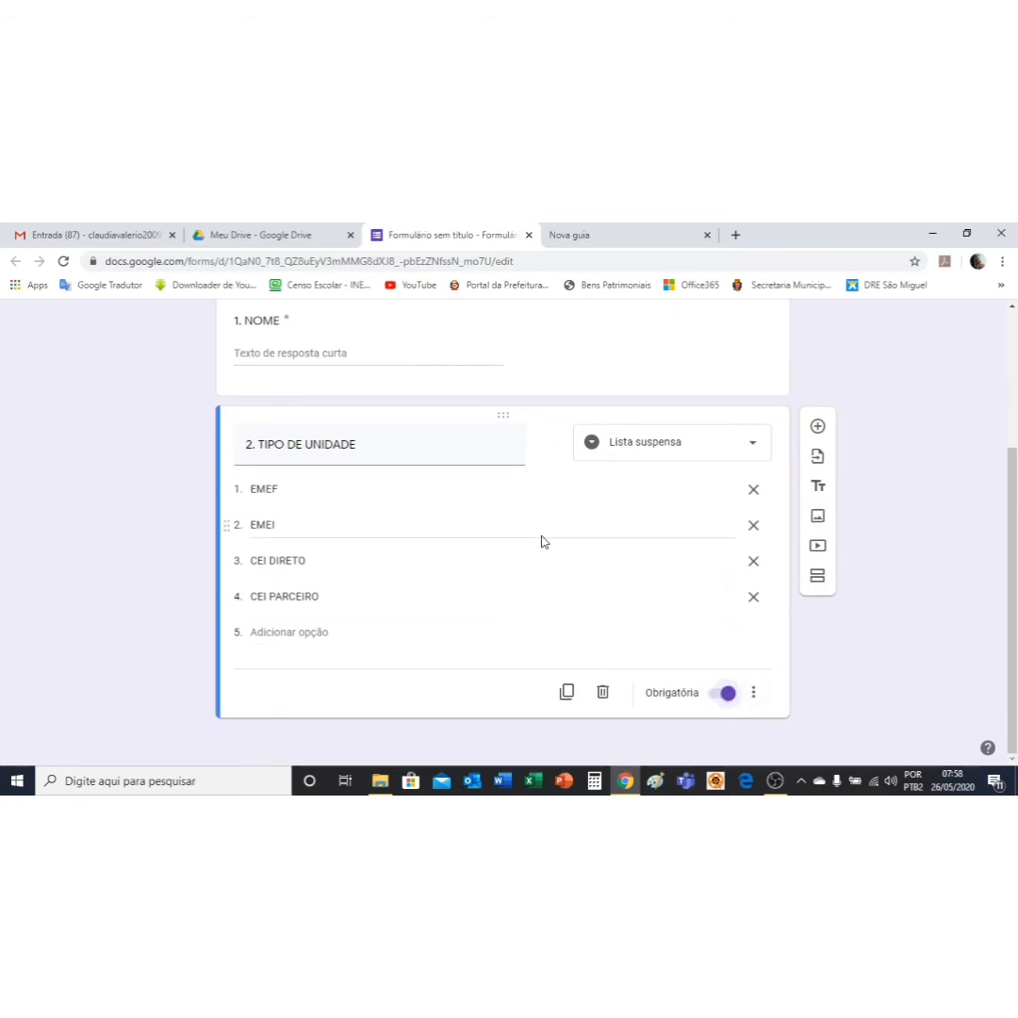
# Step: Add question '3. NOME DA UNIDADE' and switch on Obrigatória for it
pyautogui.click(817, 426)
pyautogui.write('3')
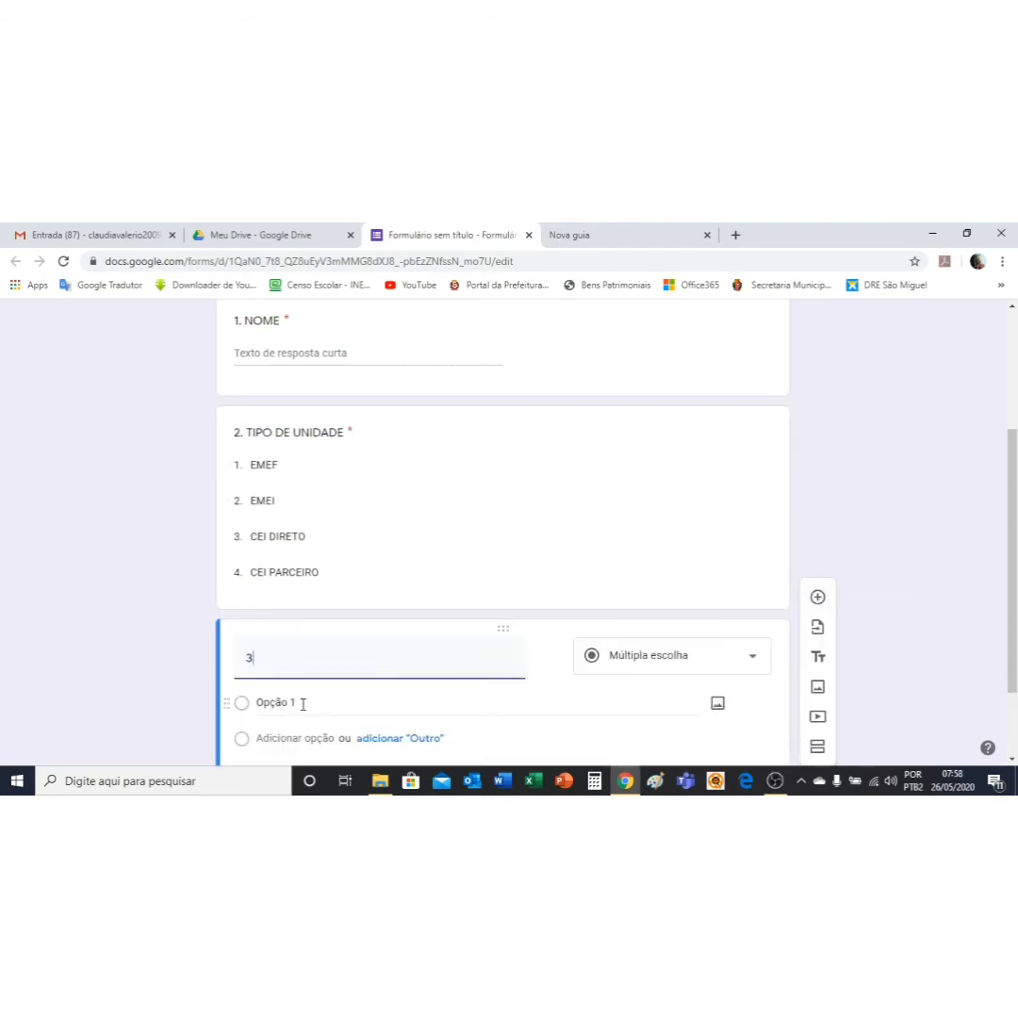
pyautogui.write('. NOME DA UNIDADE')
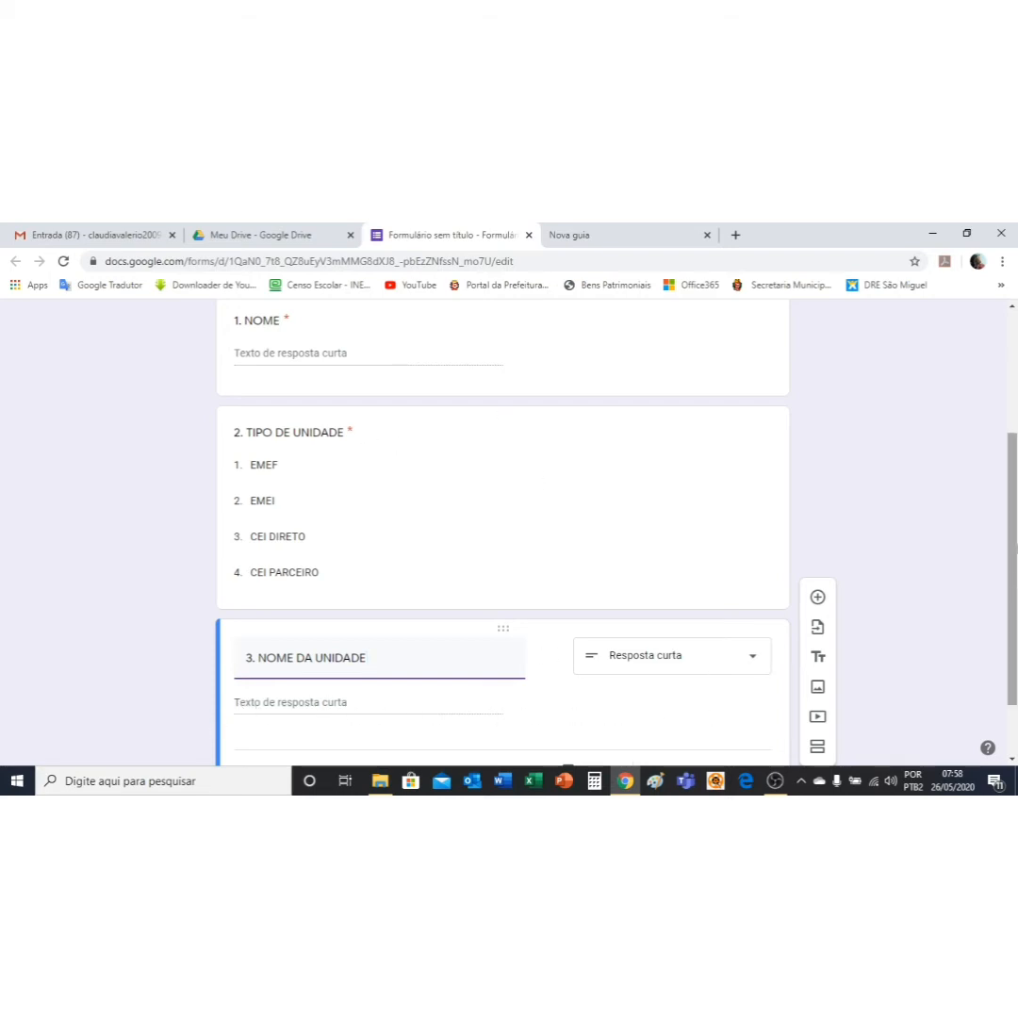
pyautogui.scroll(-1, 1011, 565)
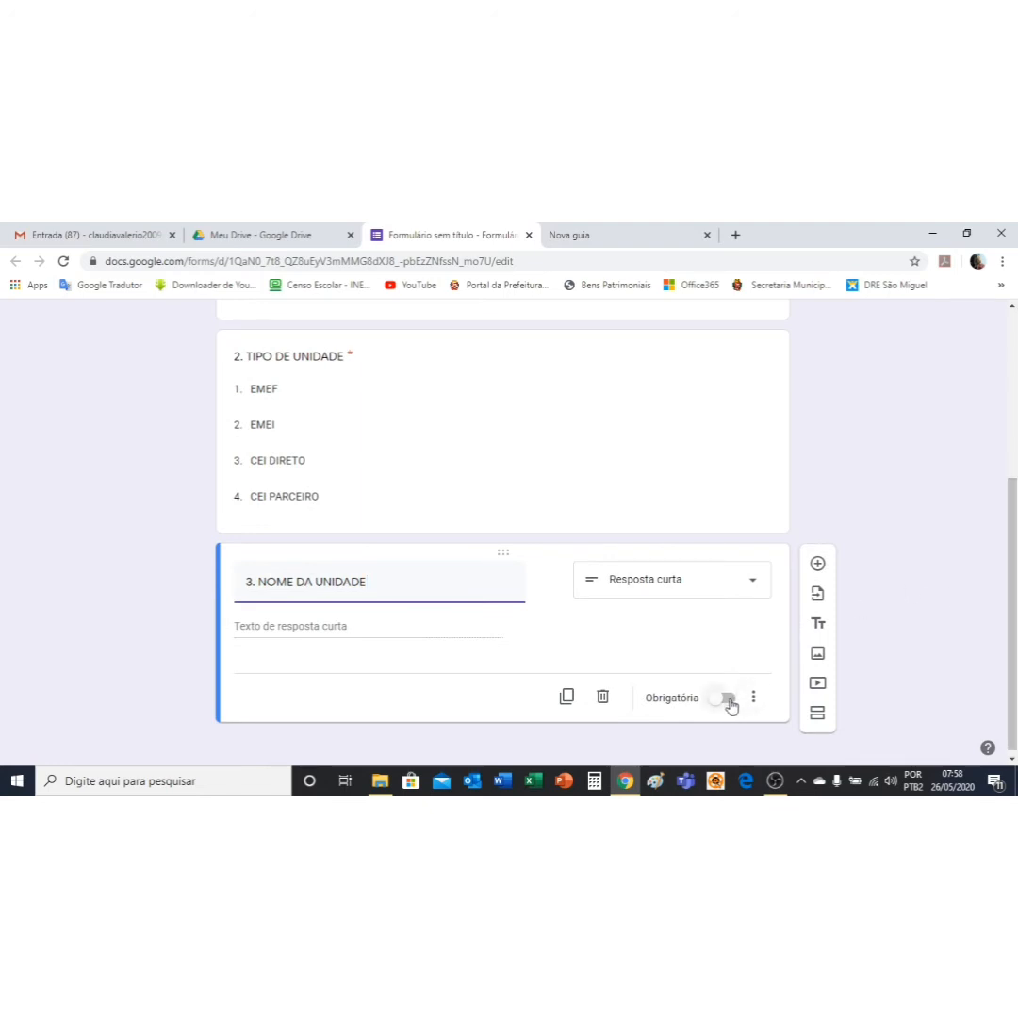
pyautogui.click(726, 698)
pyautogui.scroll(5, 726, 698)
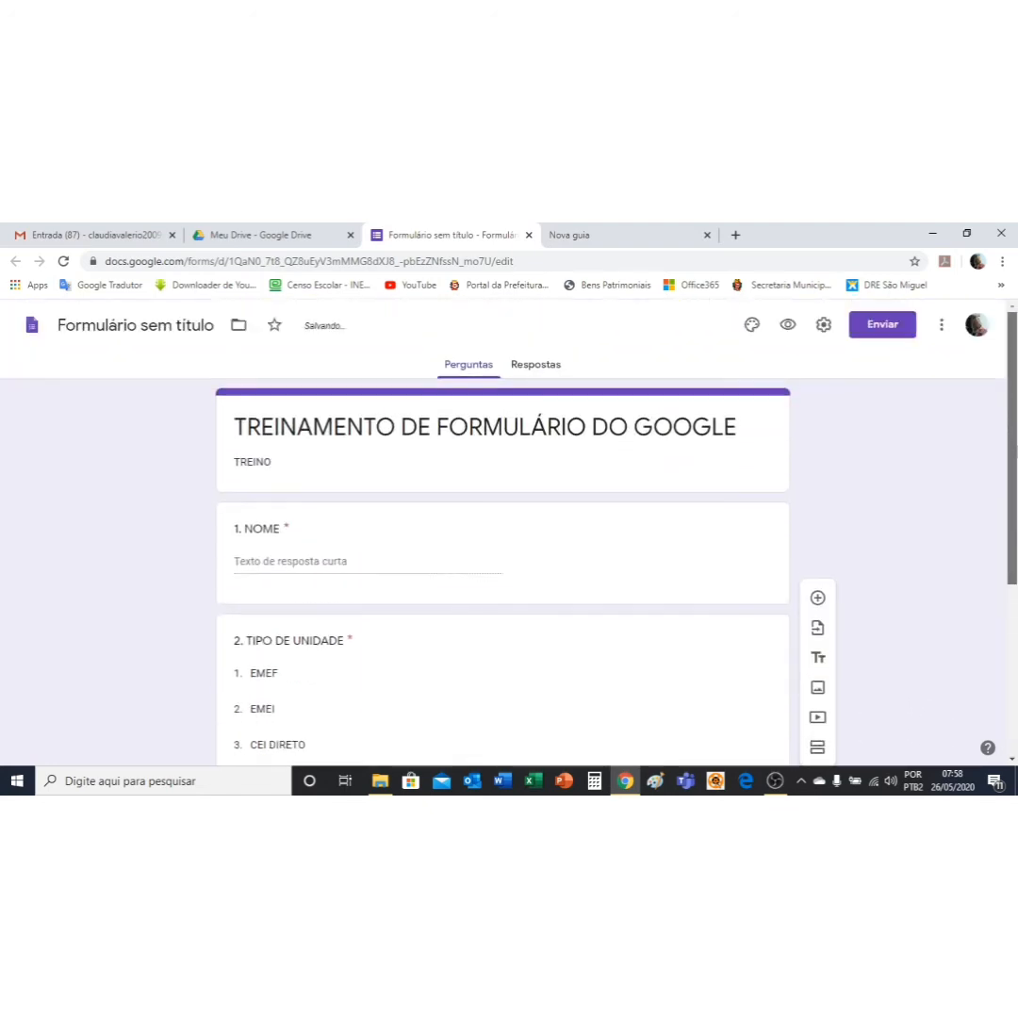
pyautogui.scroll(-4, 726, 698)
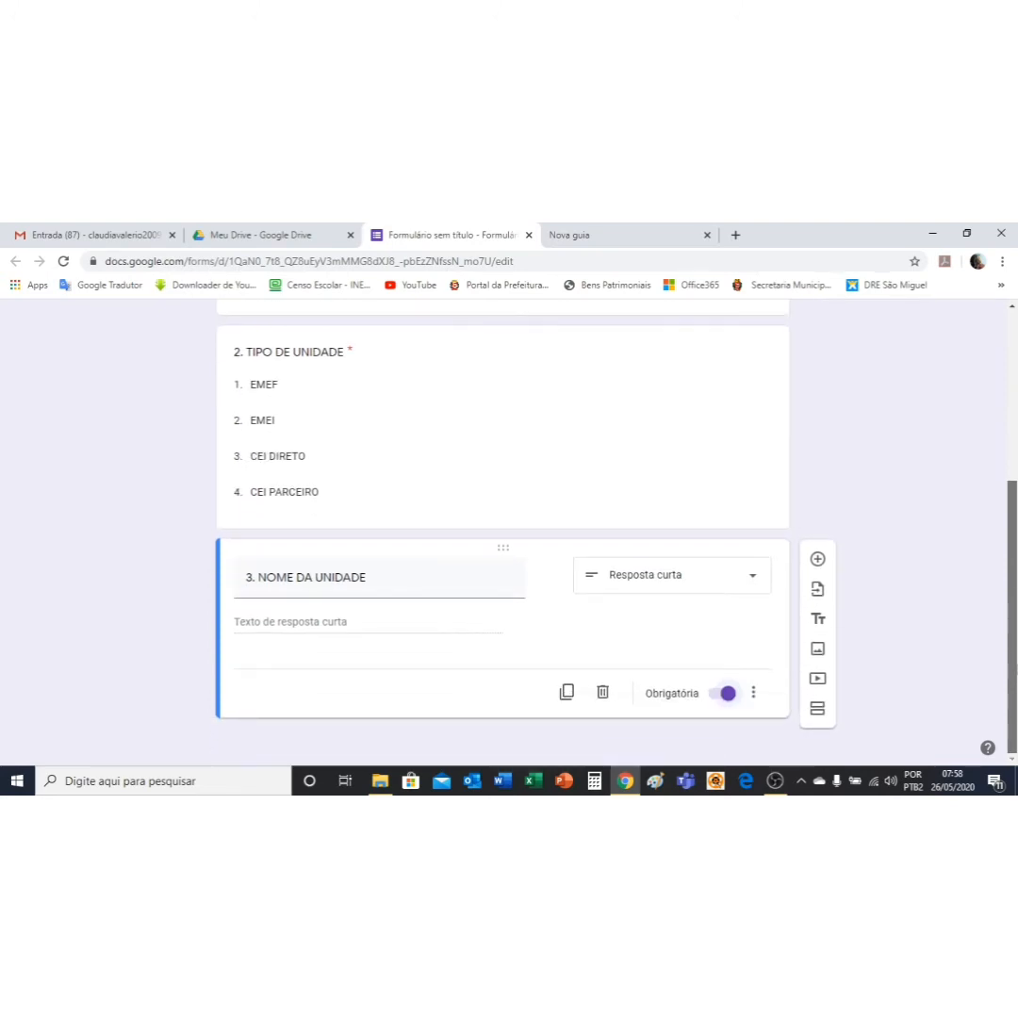
pyautogui.scroll(2, 509, 528)
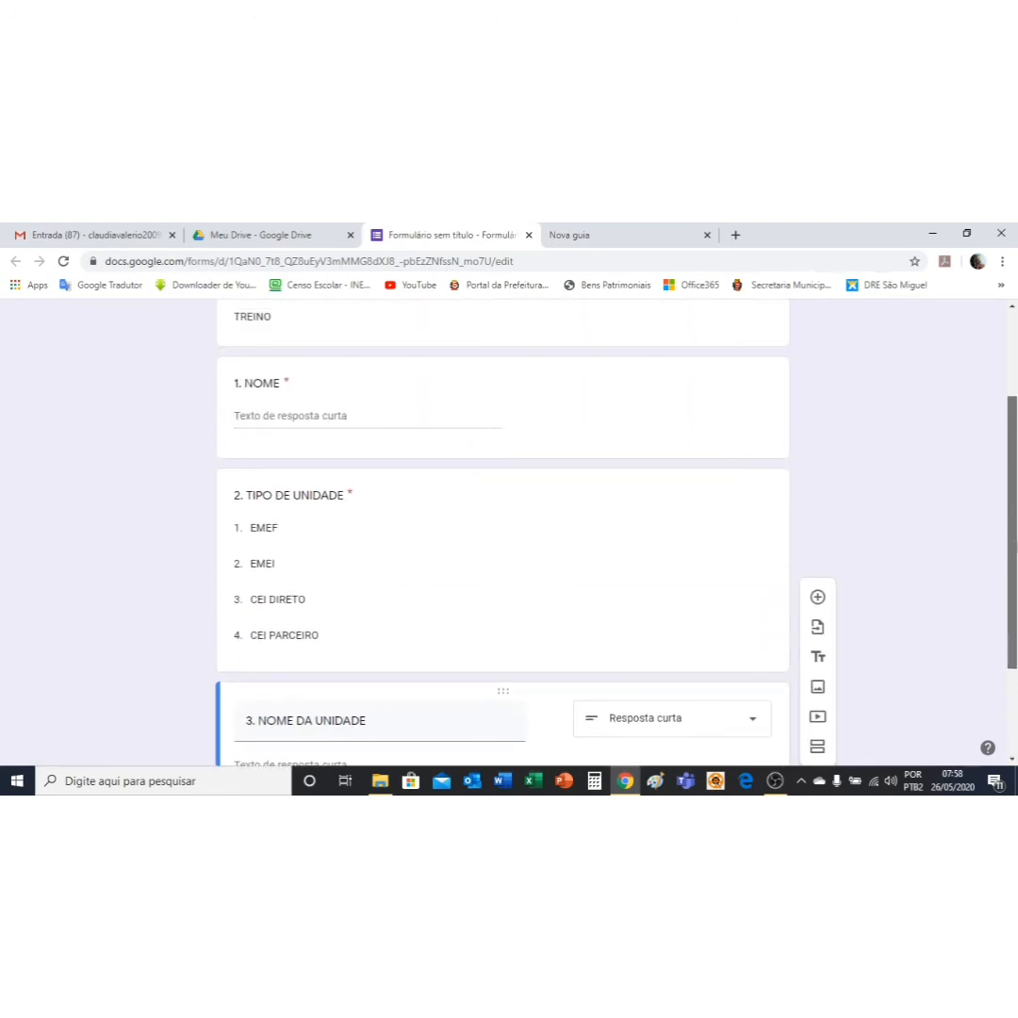
pyautogui.scroll(2, 796, 434)
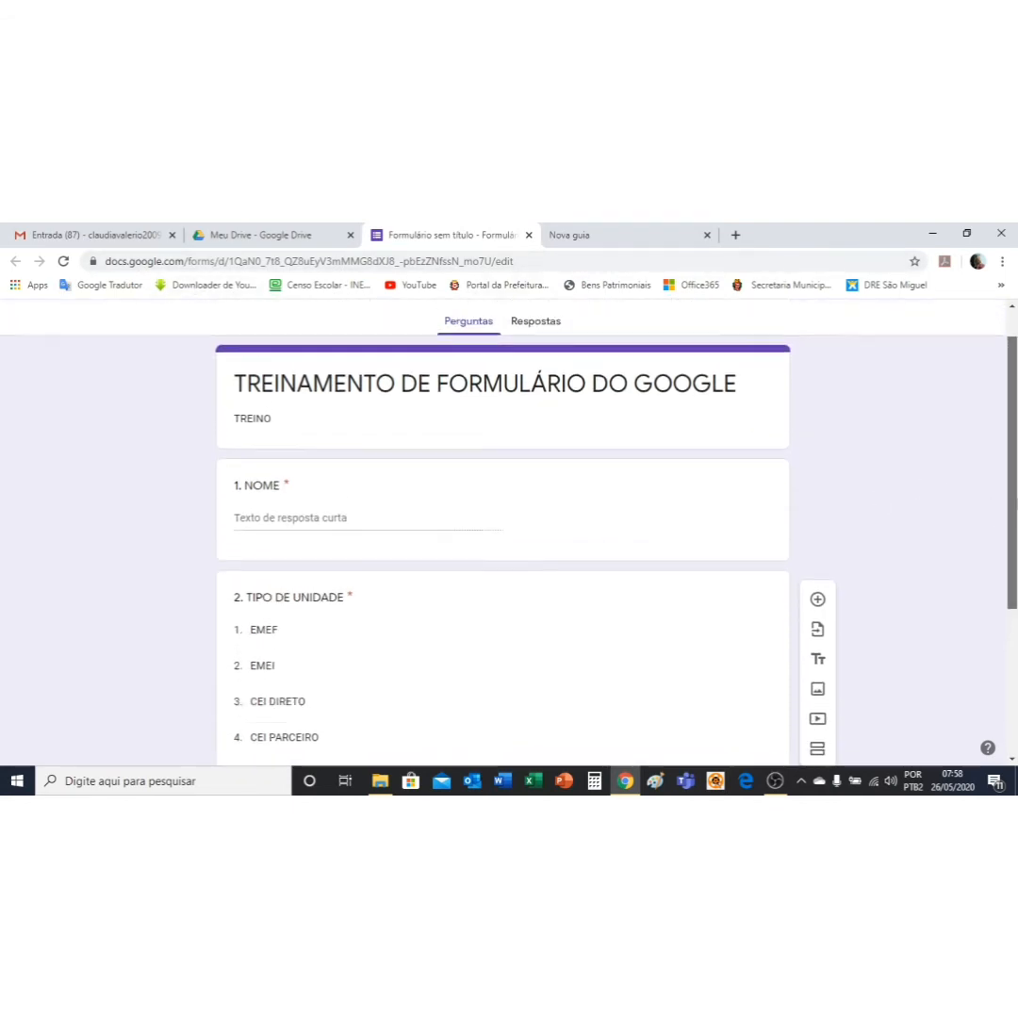
pyautogui.scroll(1, 1009, 430)
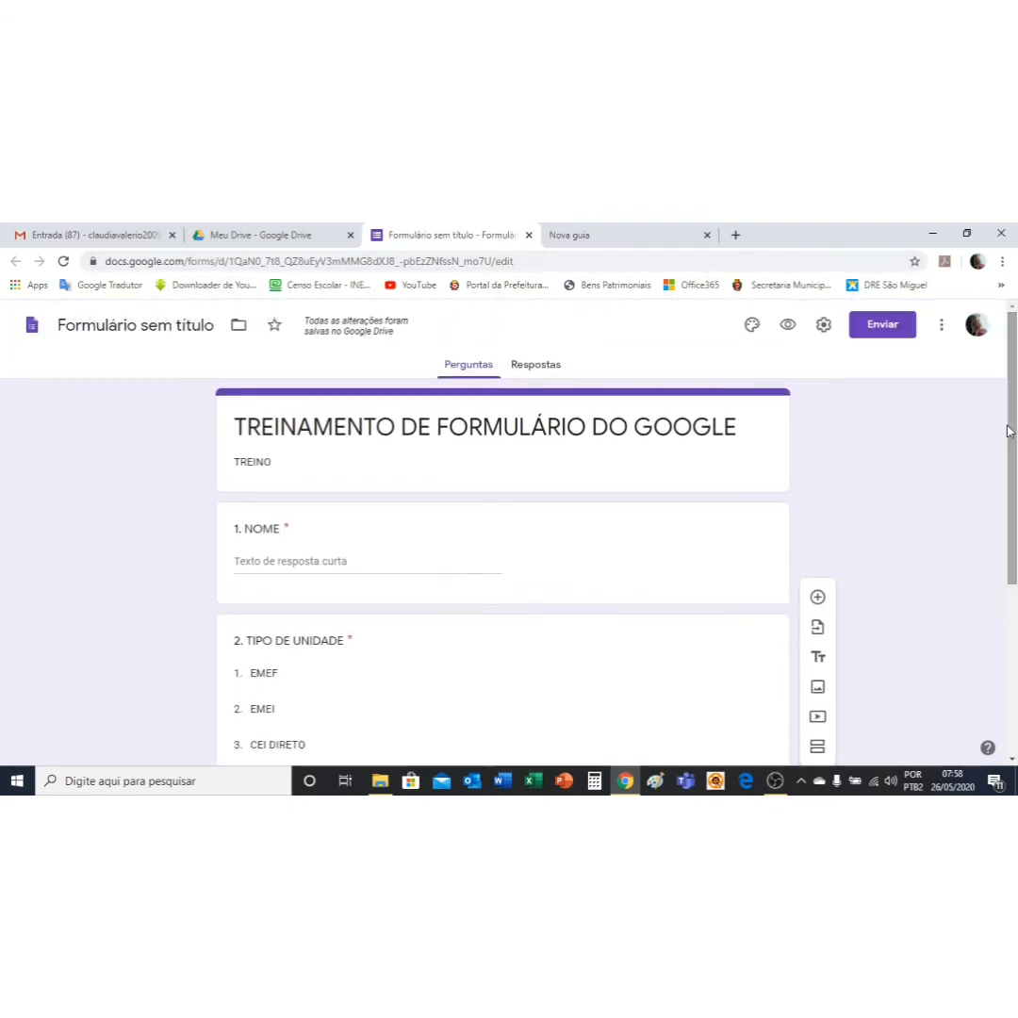
pyautogui.click(790, 326)
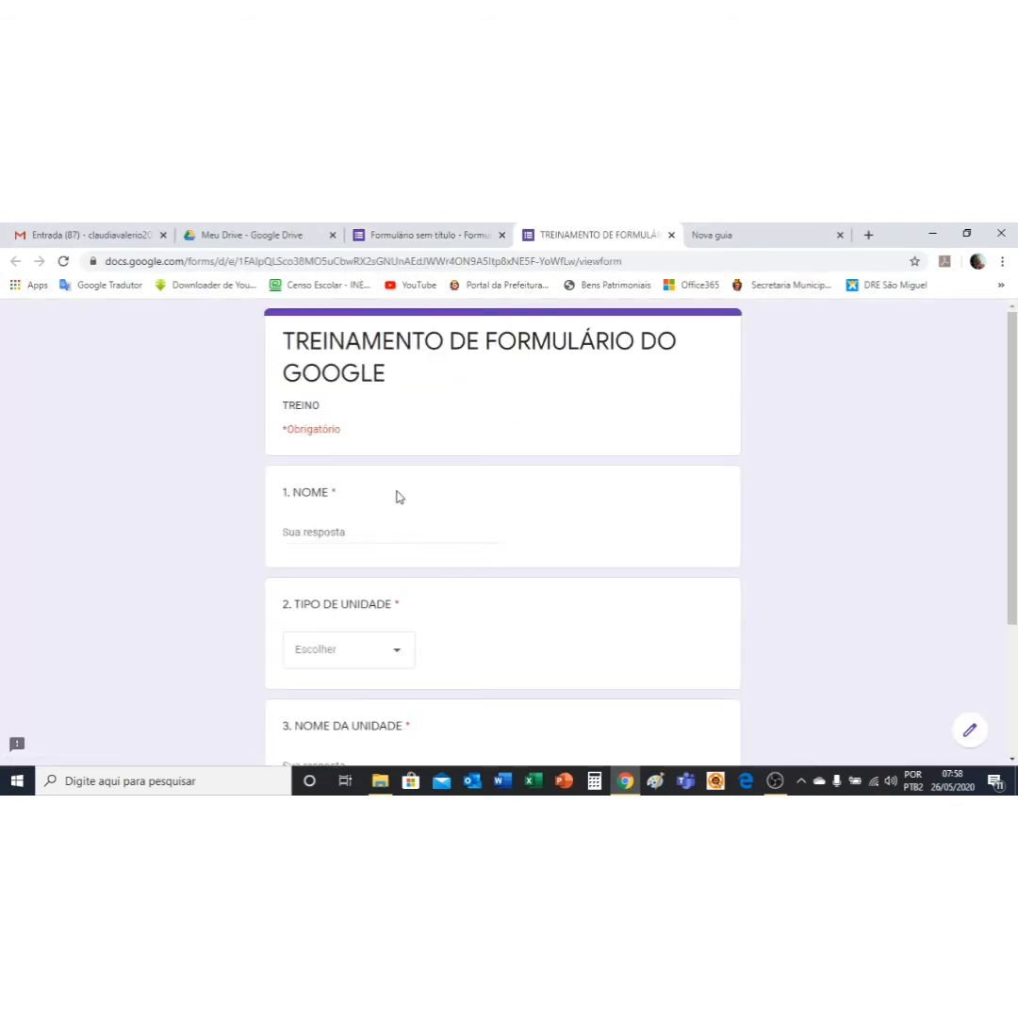
pyautogui.scroll(-1, 400, 493)
pyautogui.scroll(1, 389, 500)
pyautogui.scroll(-1, 390, 503)
pyautogui.scroll(-1, 388, 499)
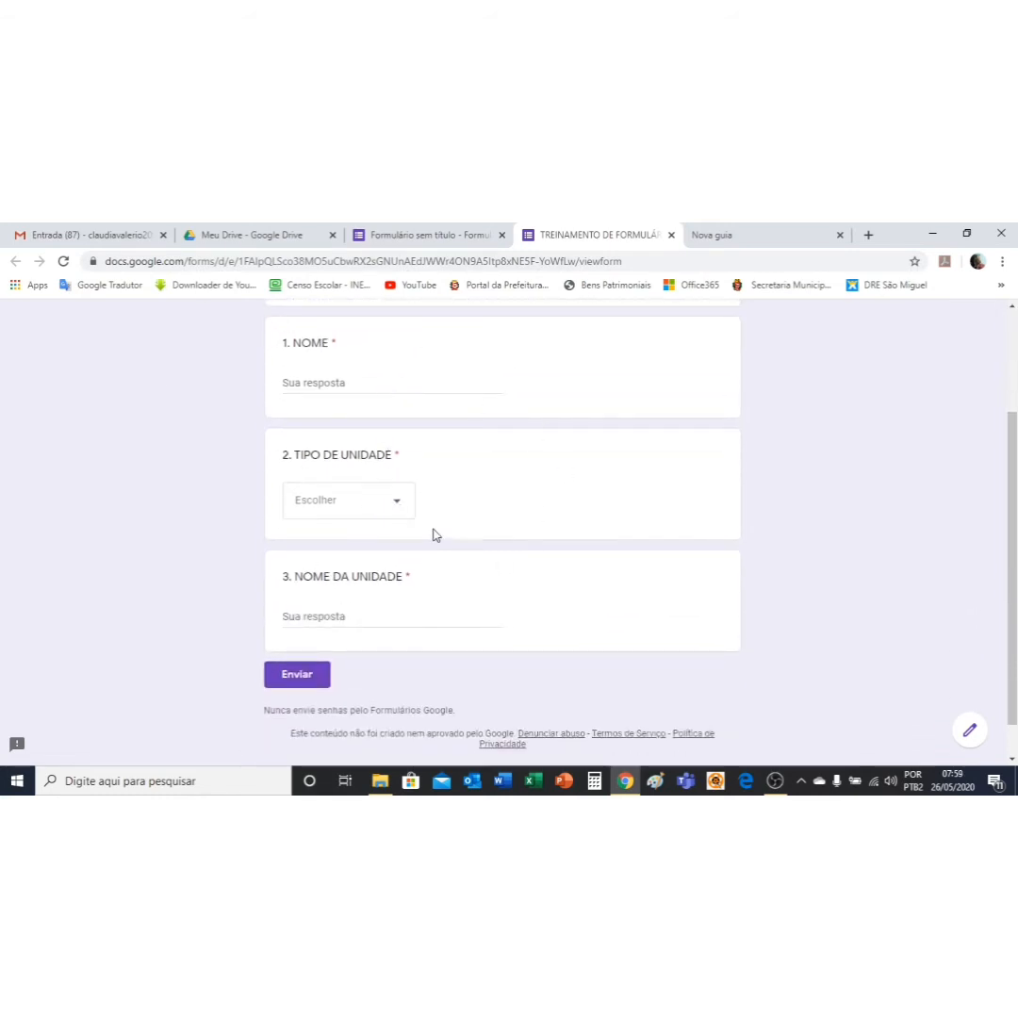
pyautogui.click(400, 504)
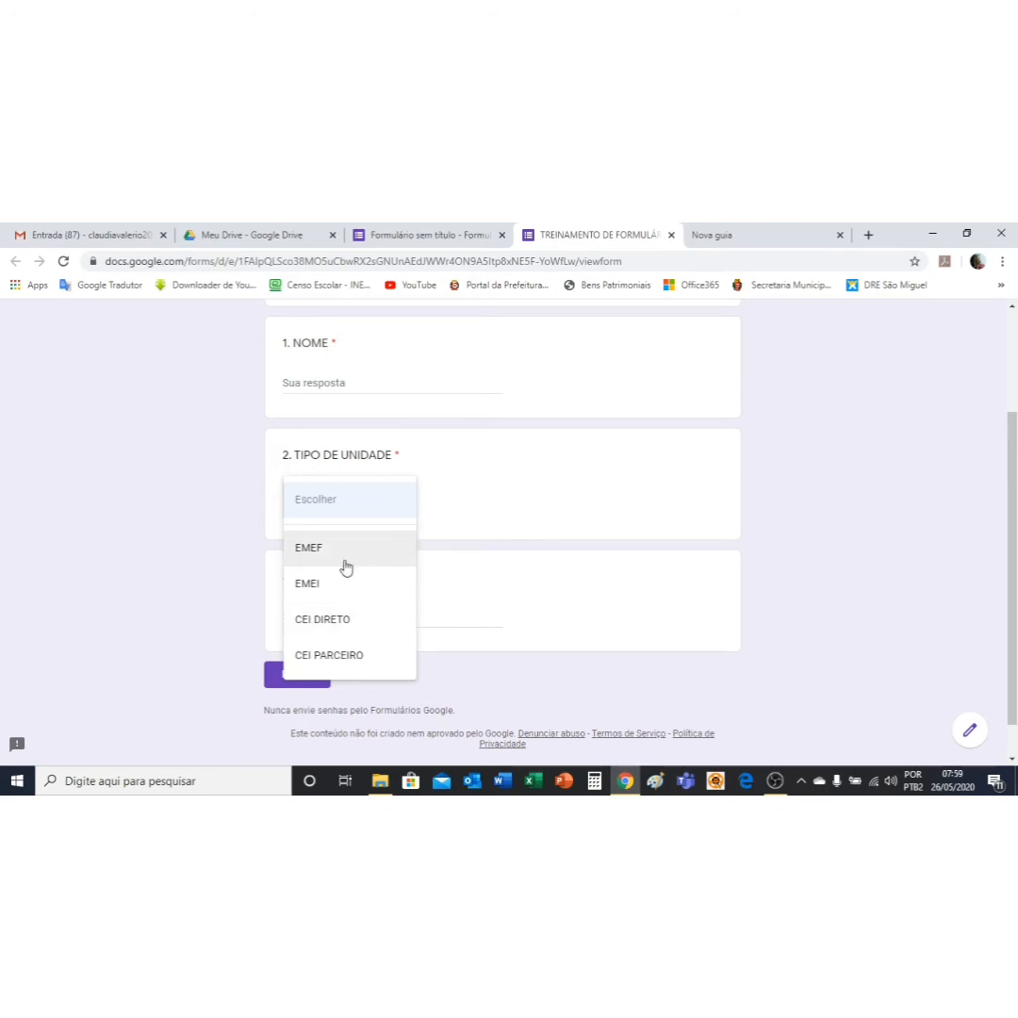
pyautogui.click(736, 509)
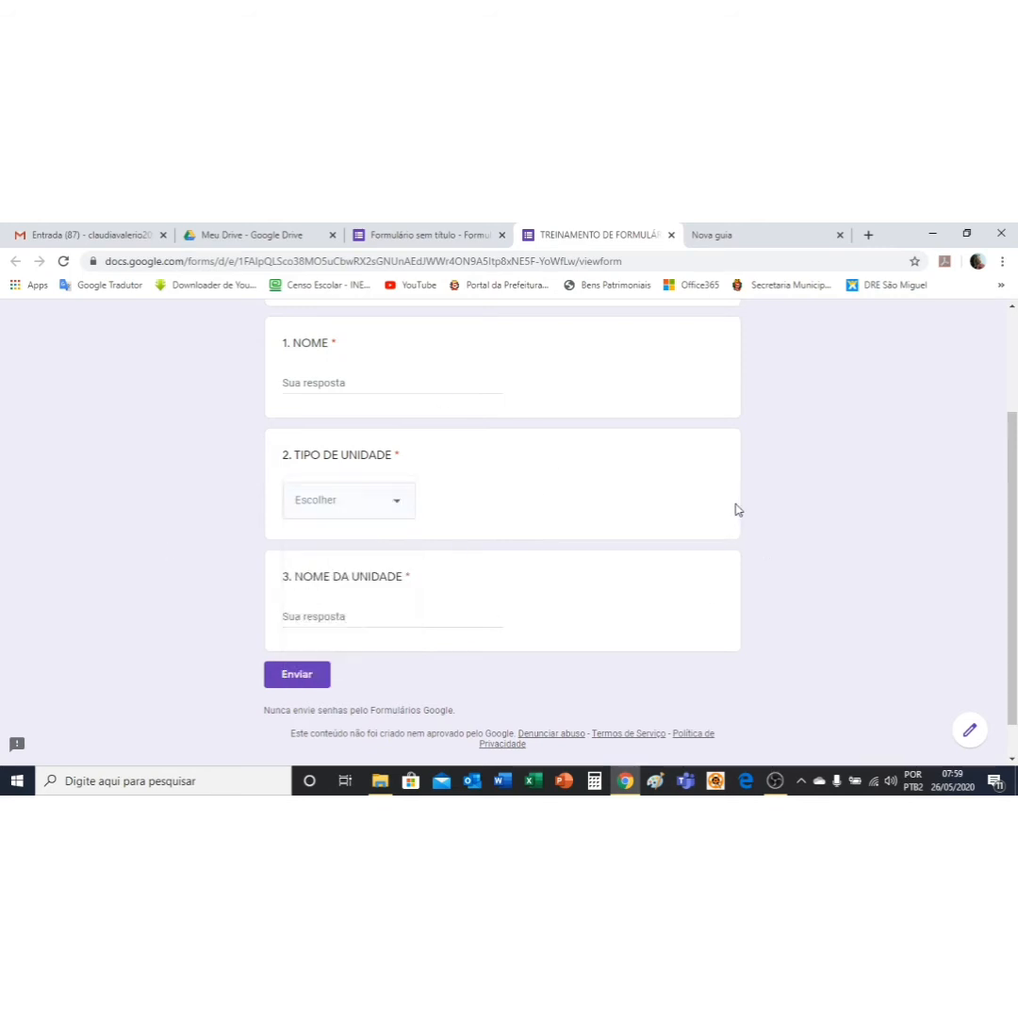
pyautogui.scroll(-1, 1012, 556)
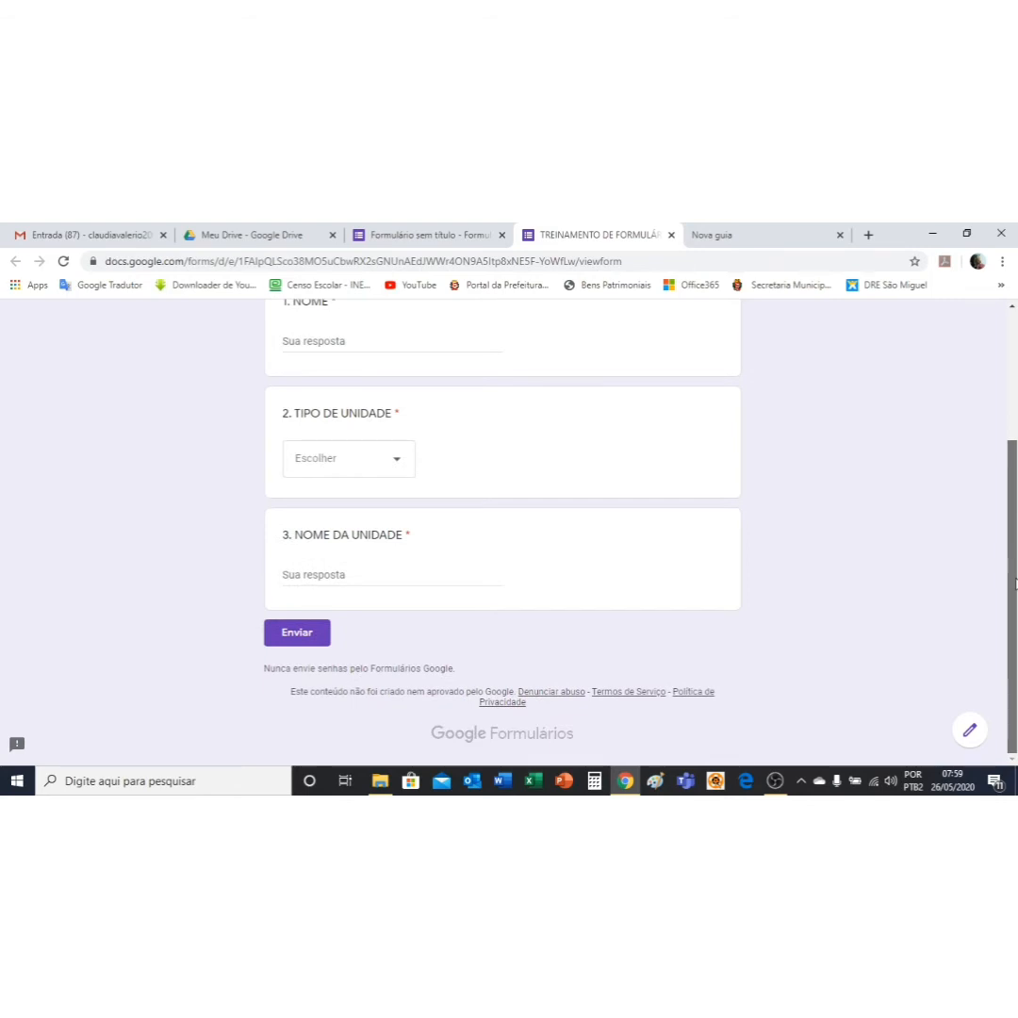
pyautogui.scroll(2, 1013, 584)
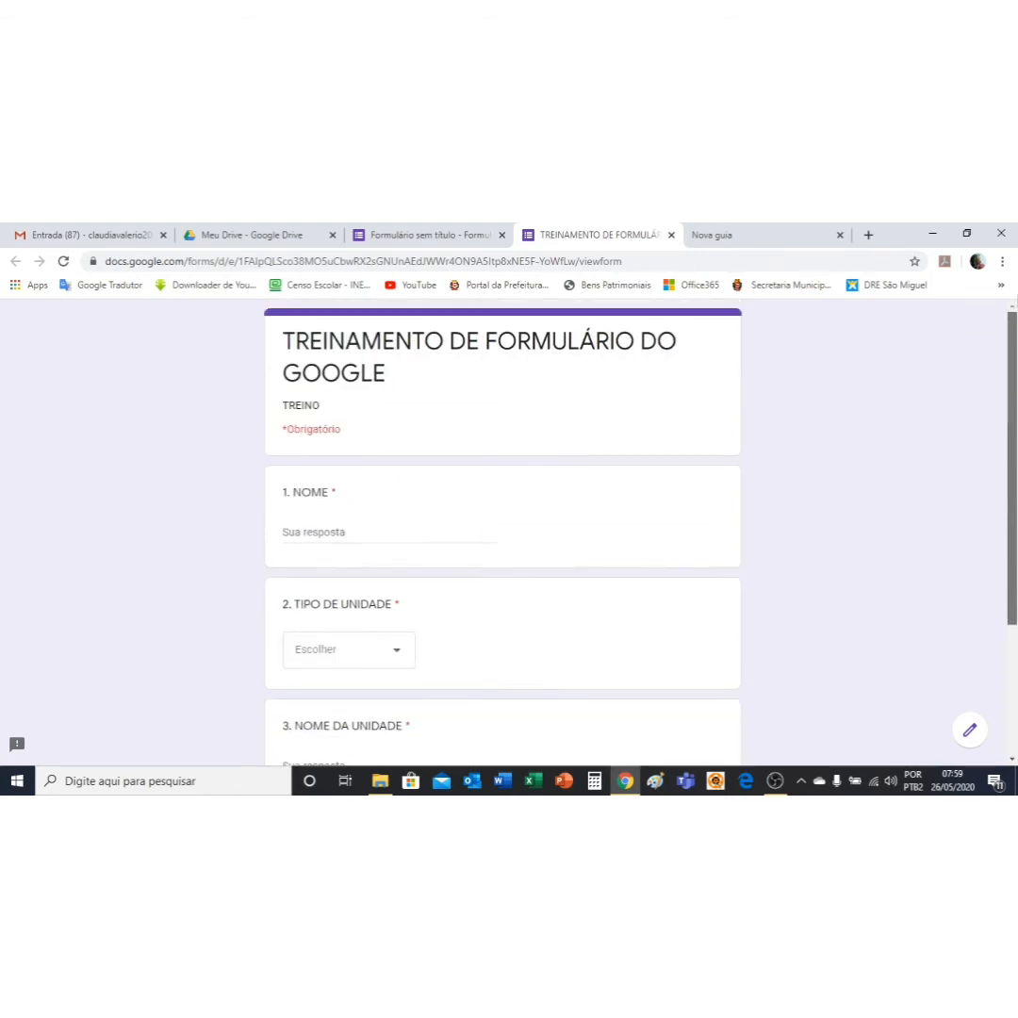
pyautogui.click(670, 235)
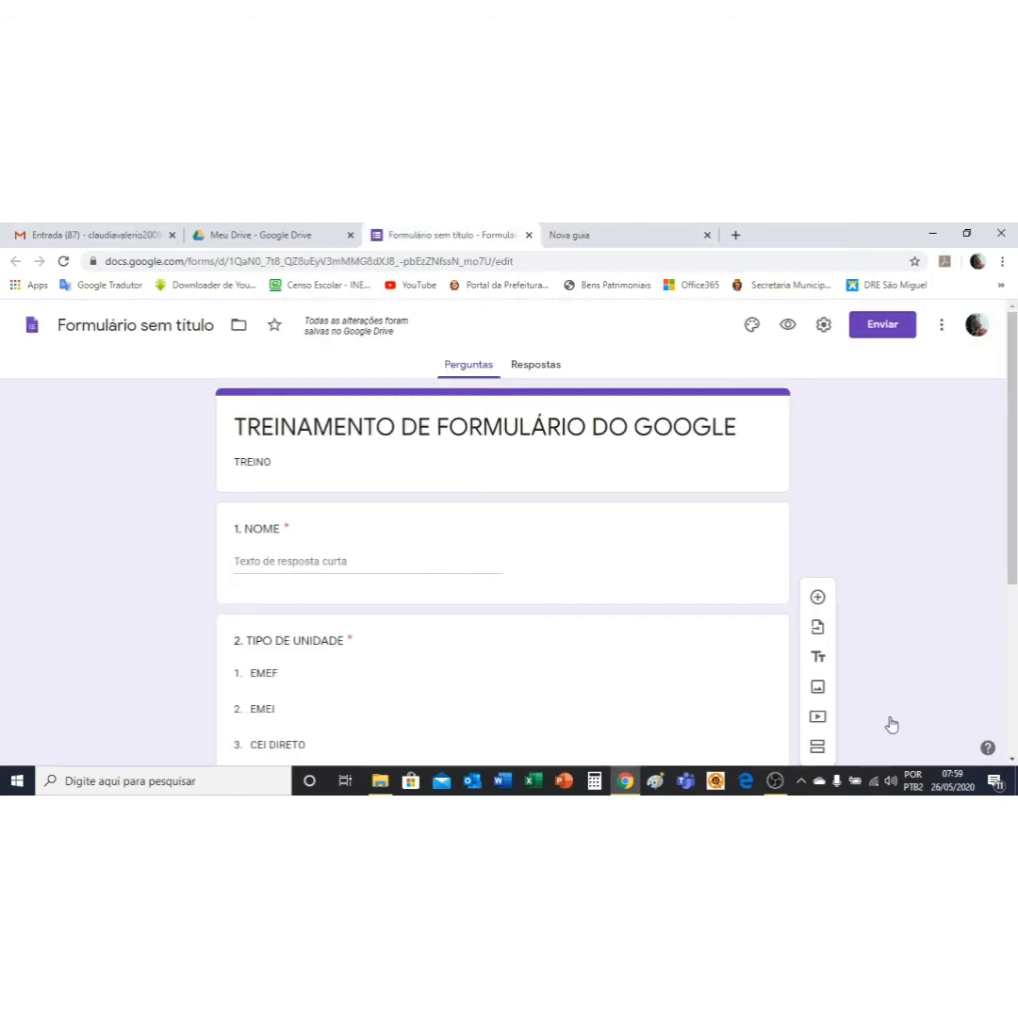
# Step: Add question '4. VOCÊ ACHA IMPORTANTE A UTILIZAÇÃO DESSE TIPO DE MECANISMO PARA SEU TRABALHO?'
pyautogui.scroll(-3, 577, 572)
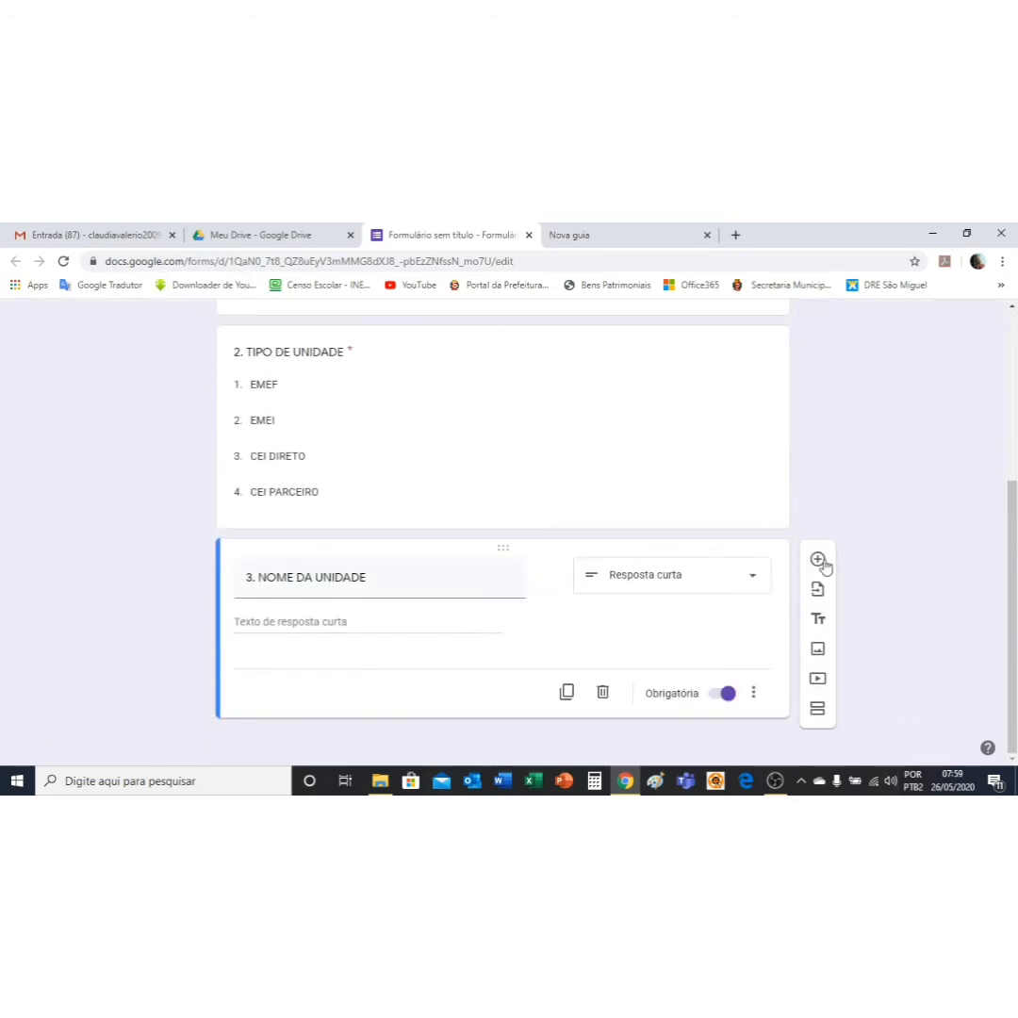
pyautogui.click(817, 560)
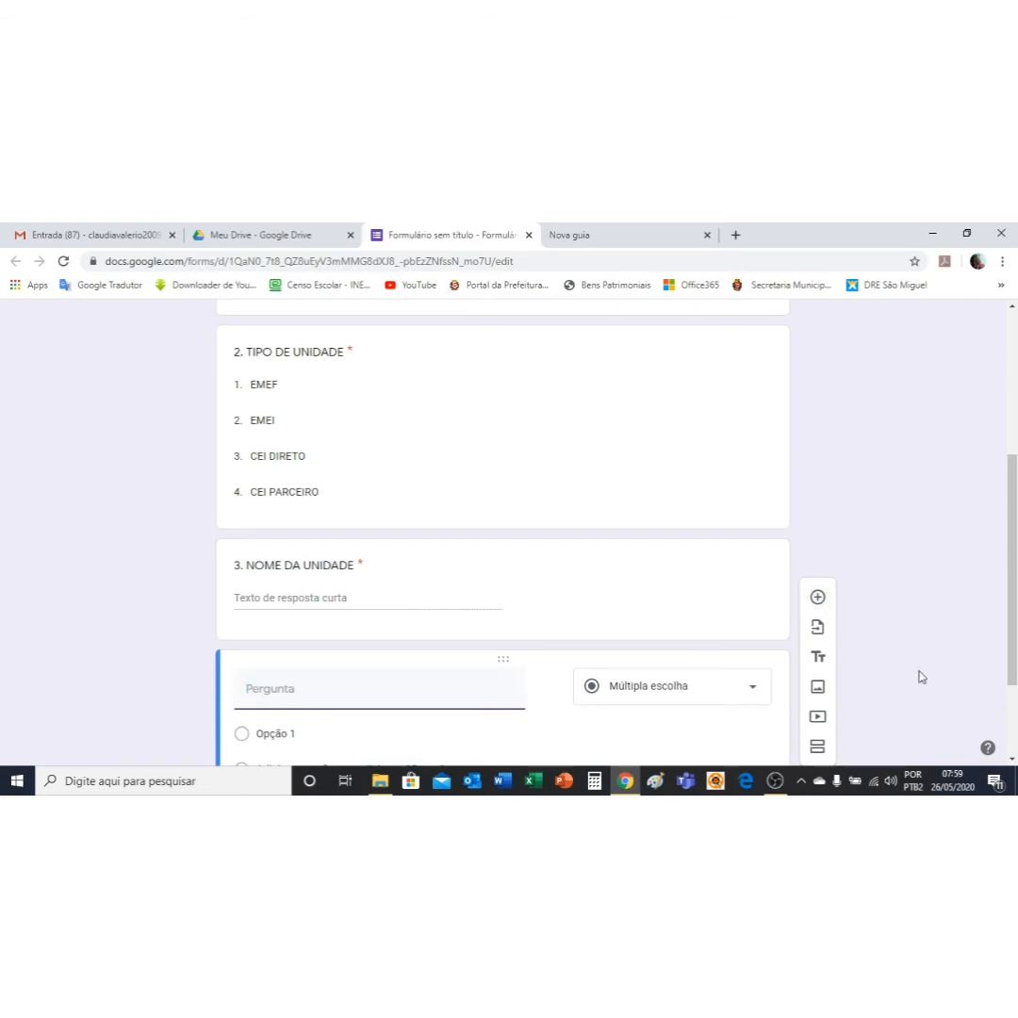
pyautogui.write('4')
pyautogui.write('. VOCÊ ACH')
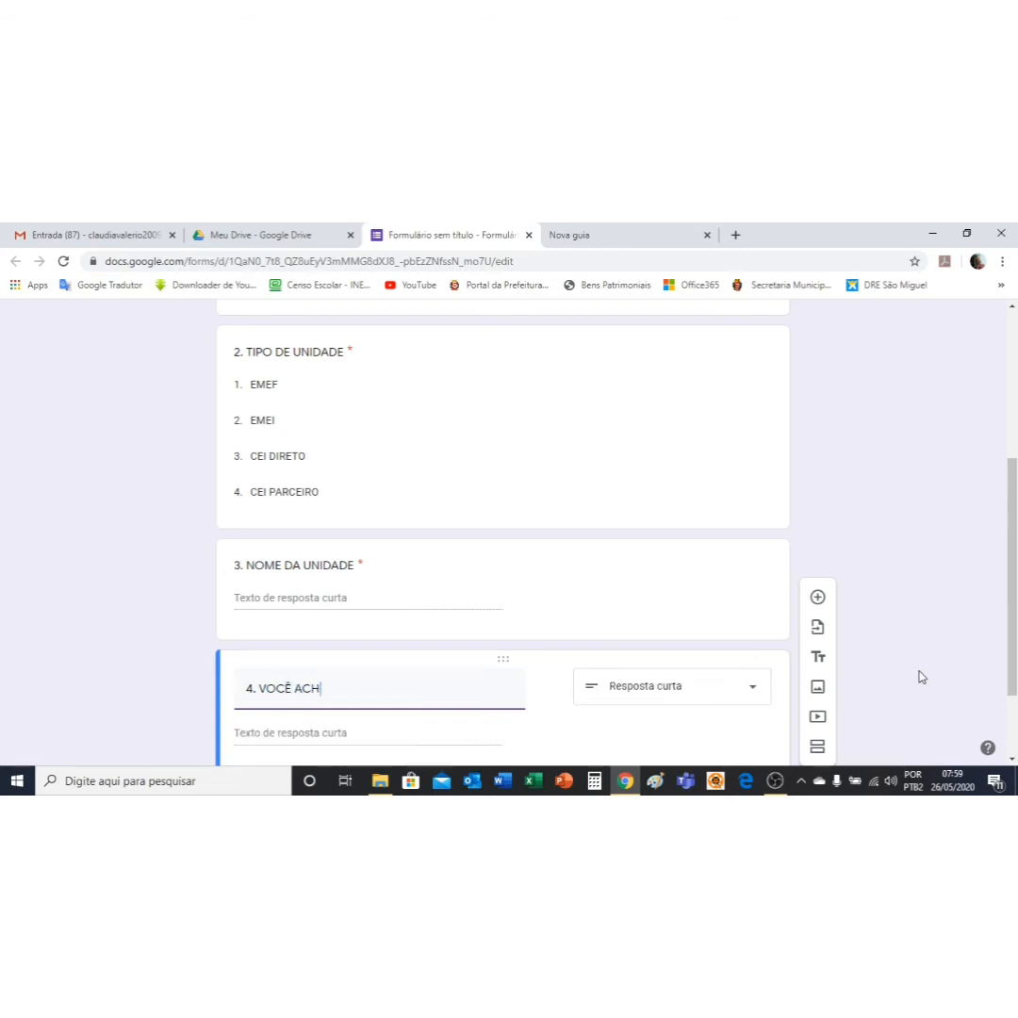
pyautogui.write('A ')
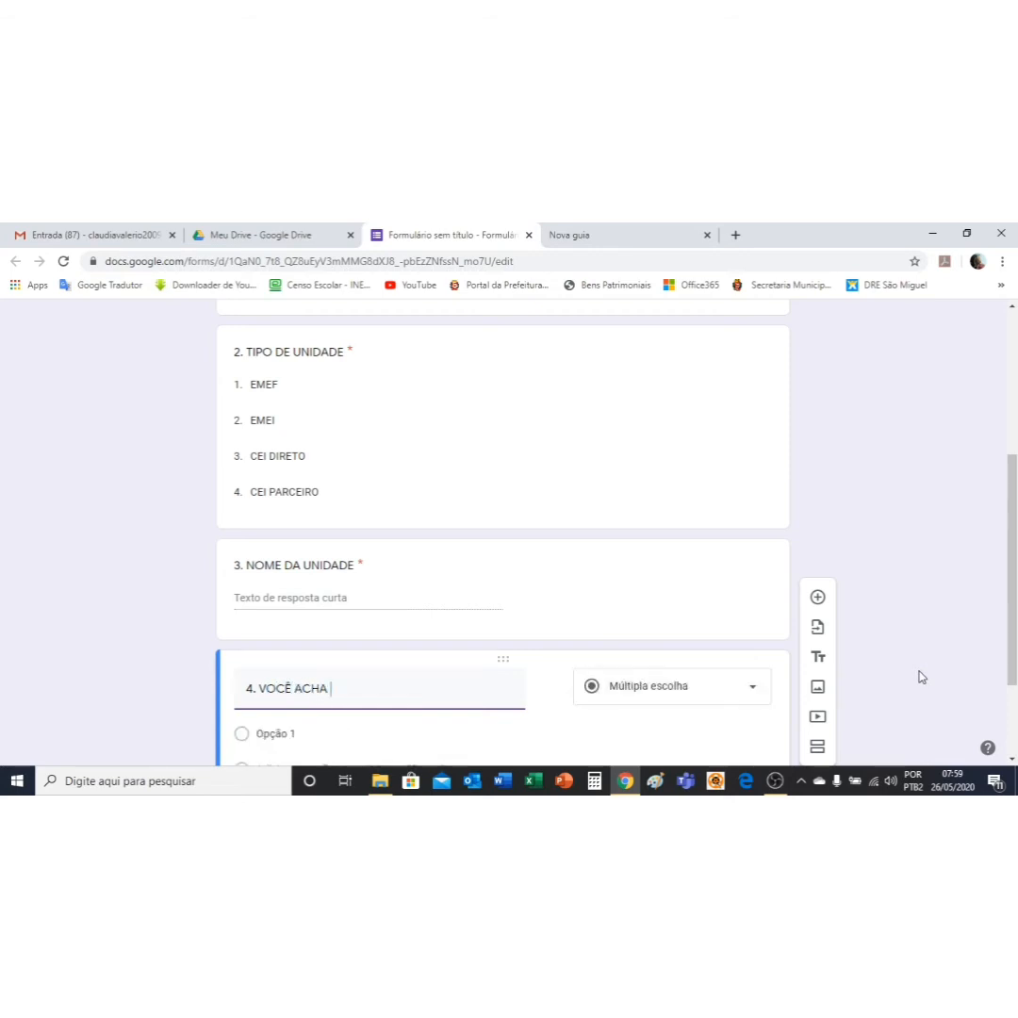
pyautogui.write('IMPORTANTE A UTILIZA')
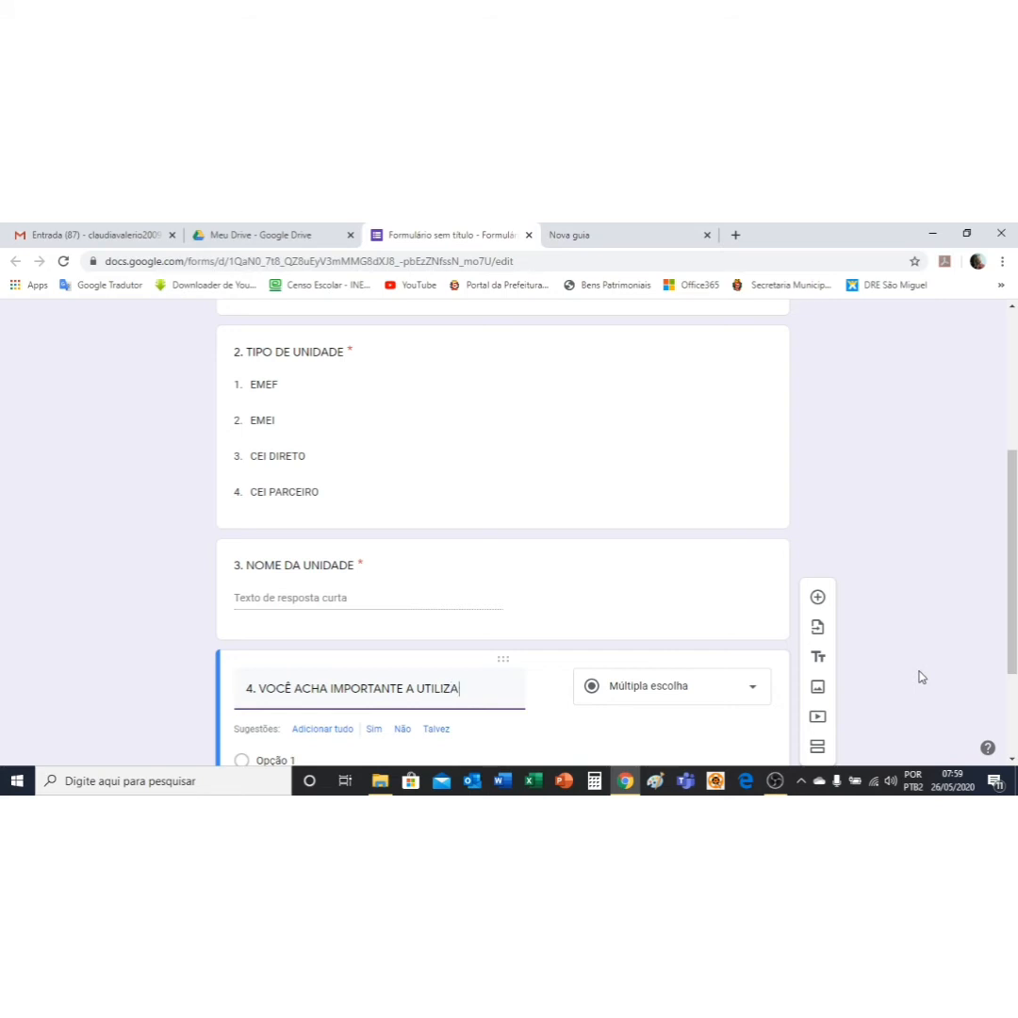
pyautogui.write('ÇÃO DESSE')
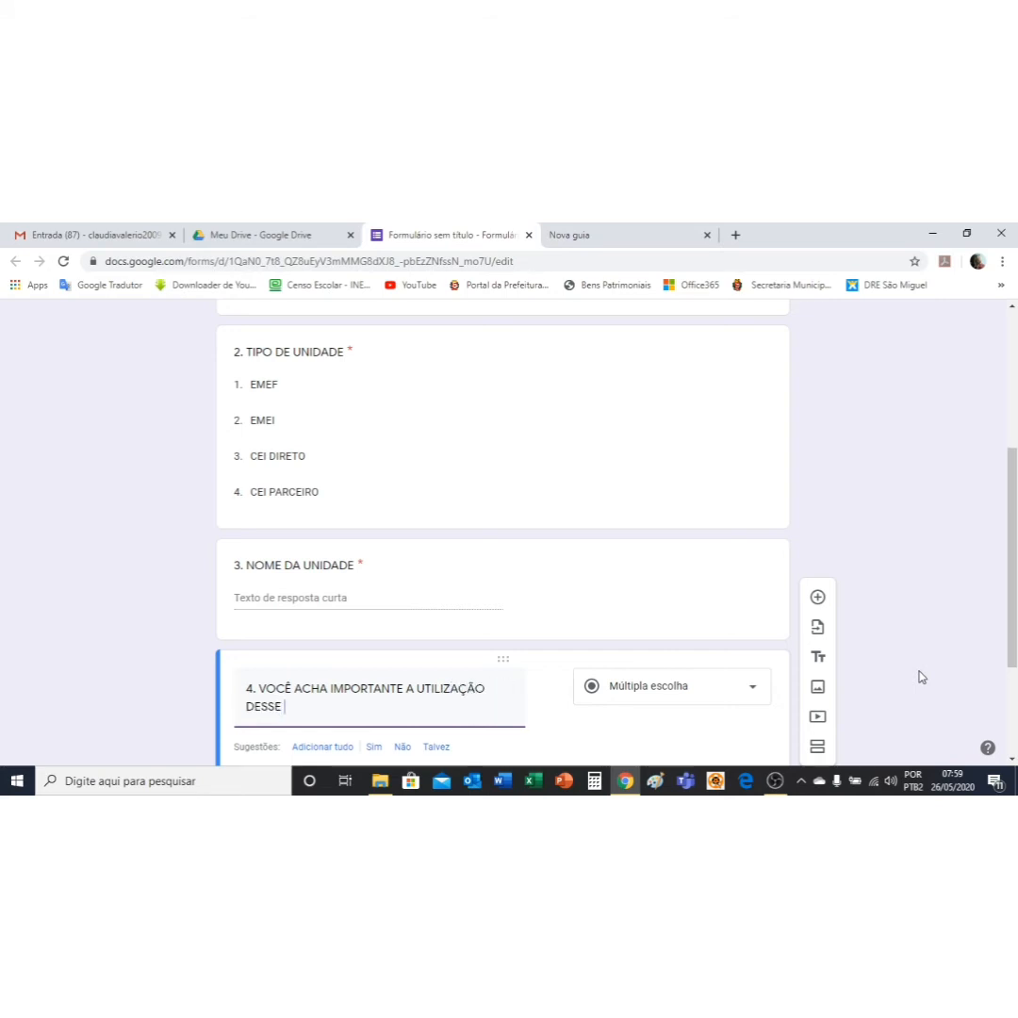
pyautogui.write(' TIPO DE MECANISMO')
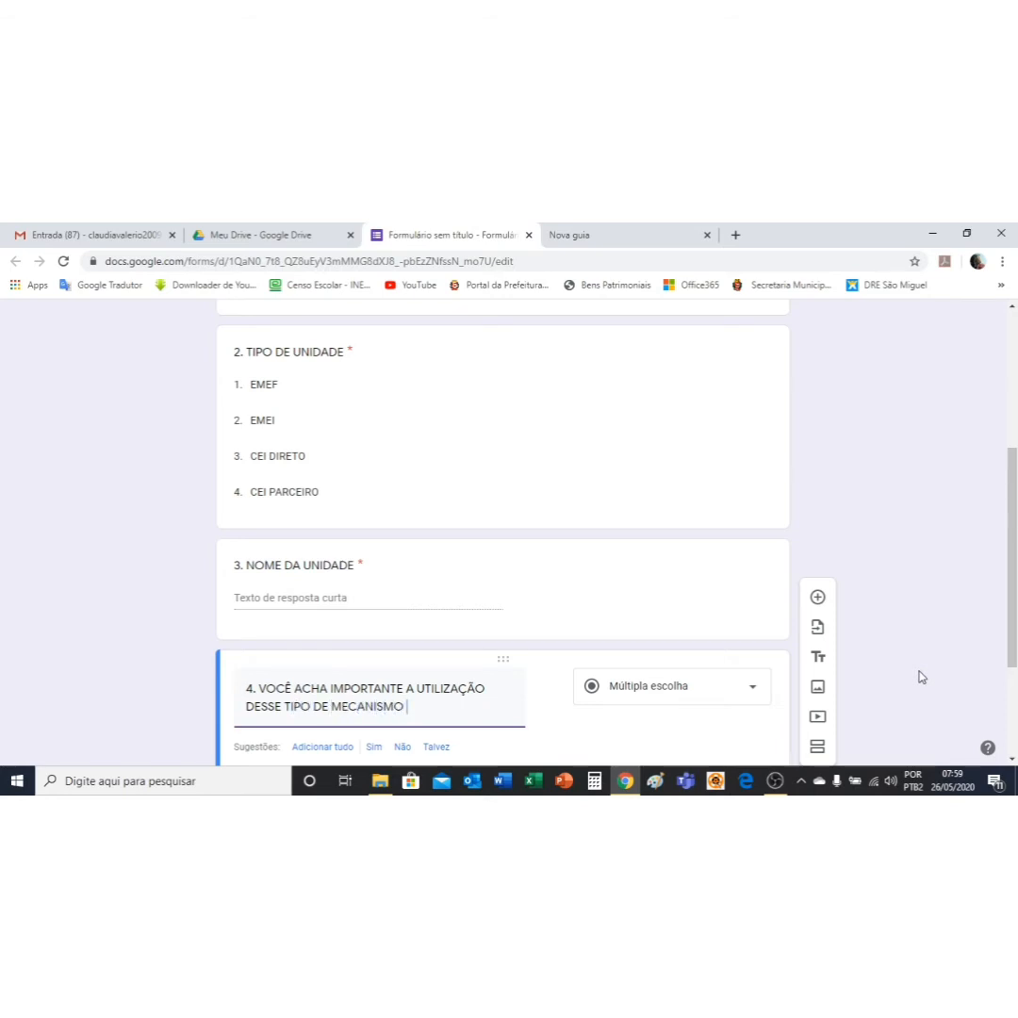
pyautogui.write(' PARA SEU TRABALHO?')
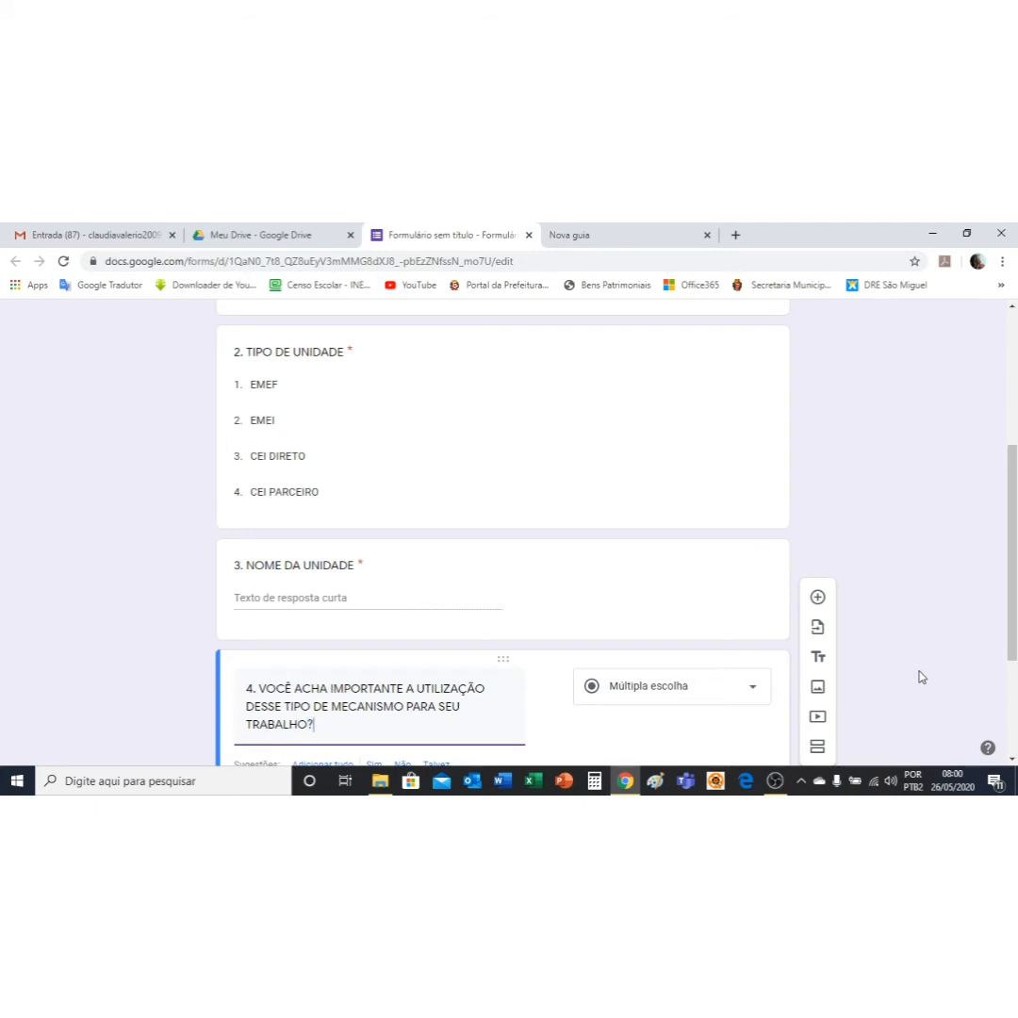
pyautogui.scroll(-1, 462, 685)
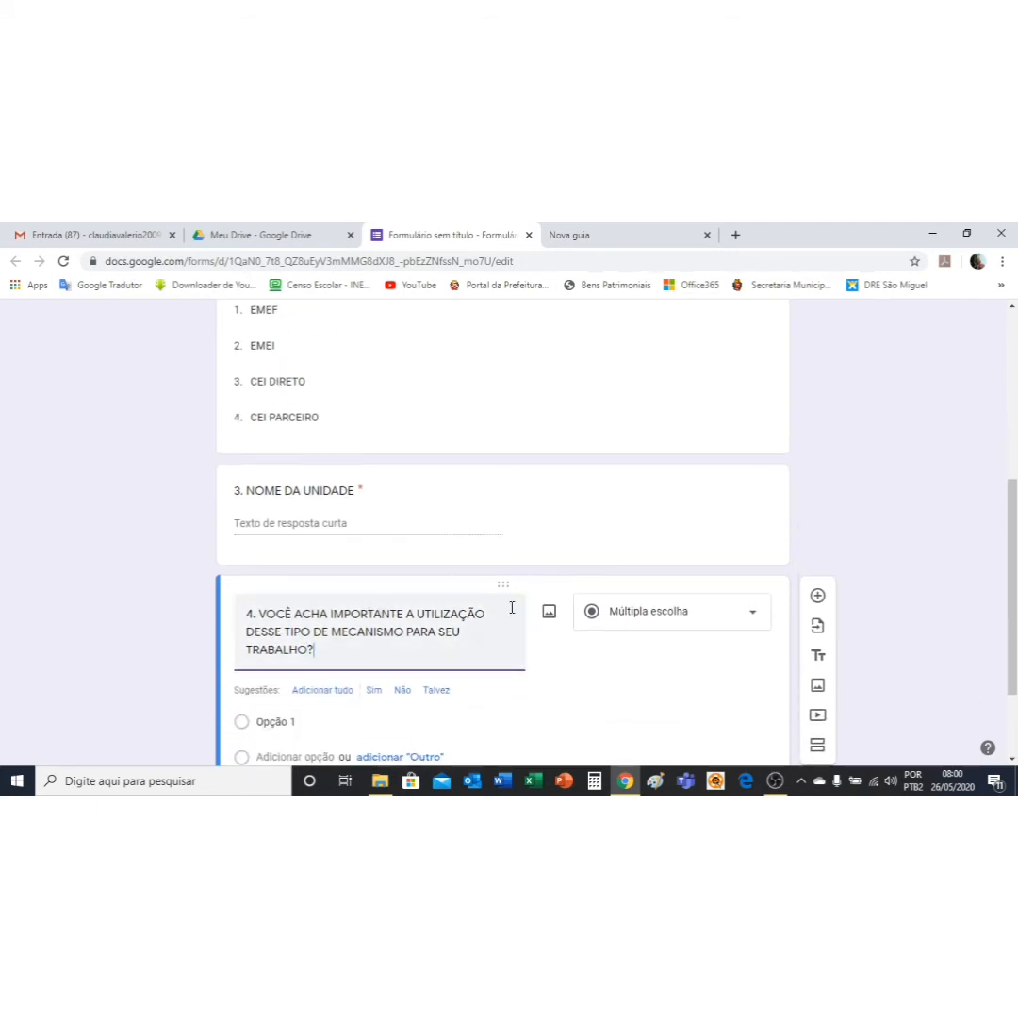
pyautogui.scroll(-1, 499, 645)
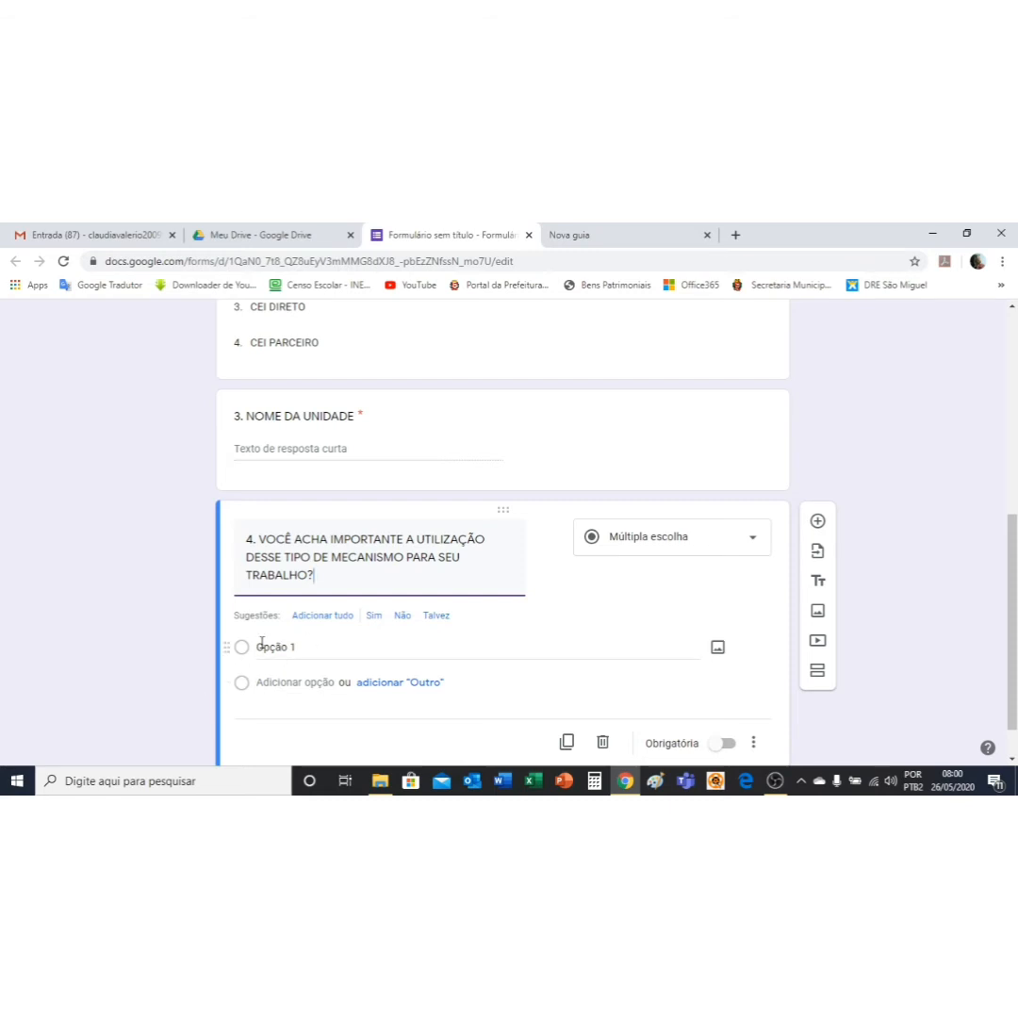
# Step: Try checkbox answers for question 4, then switch it back to multiple choice
pyautogui.click(754, 543)
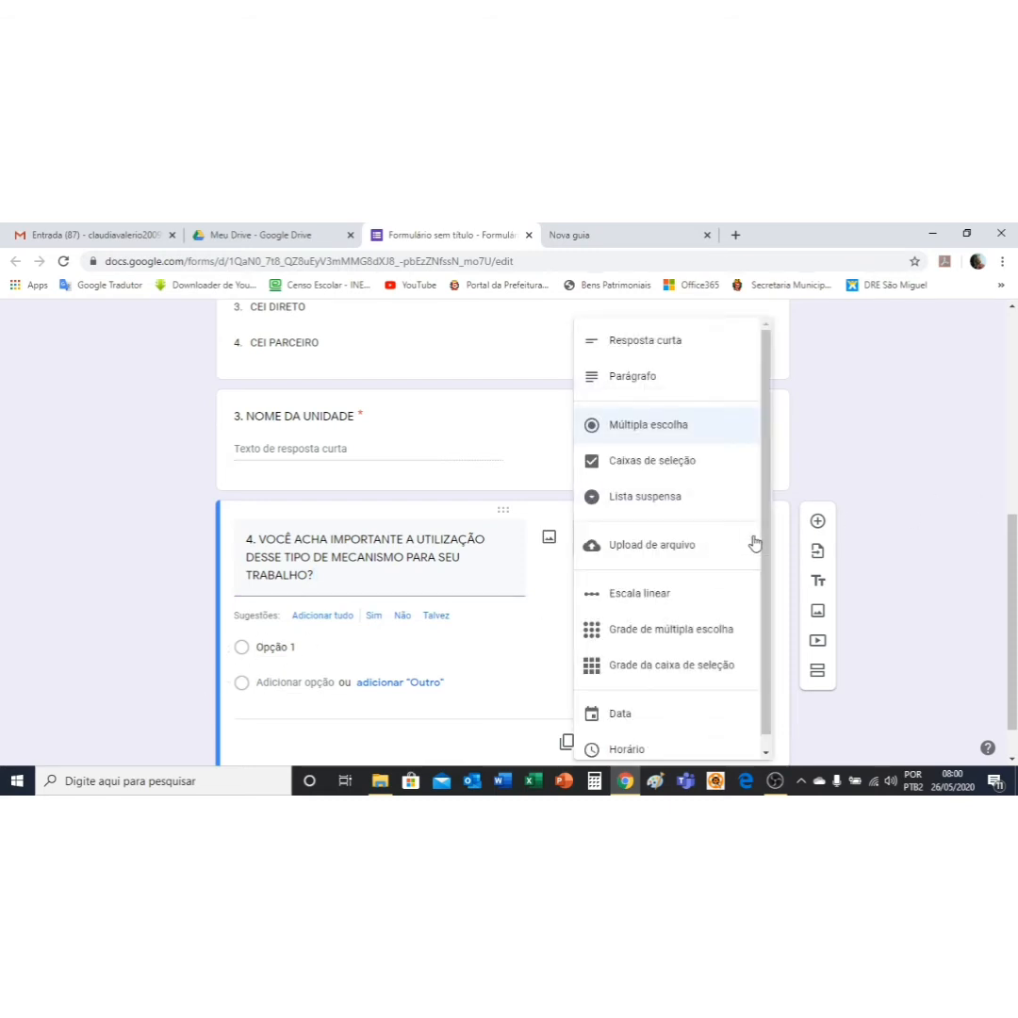
pyautogui.click(685, 466)
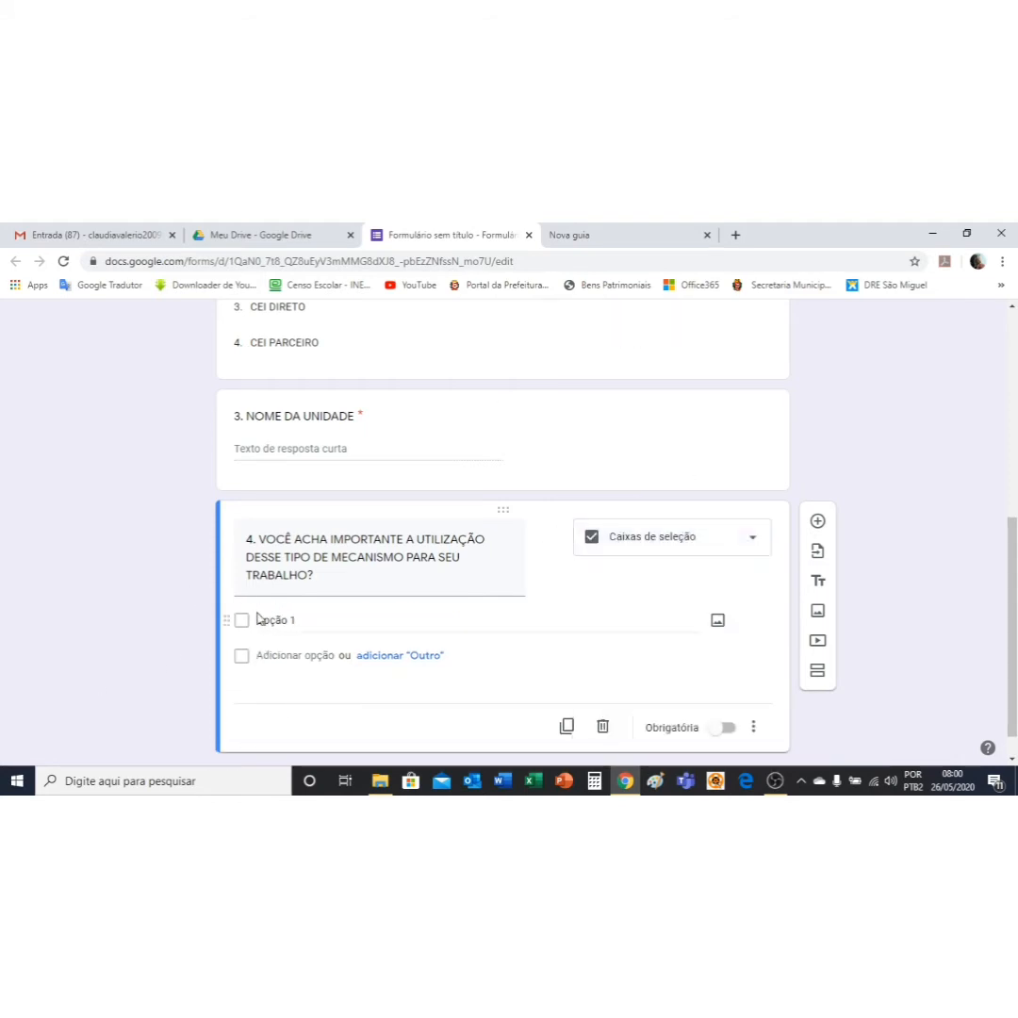
pyautogui.click(752, 539)
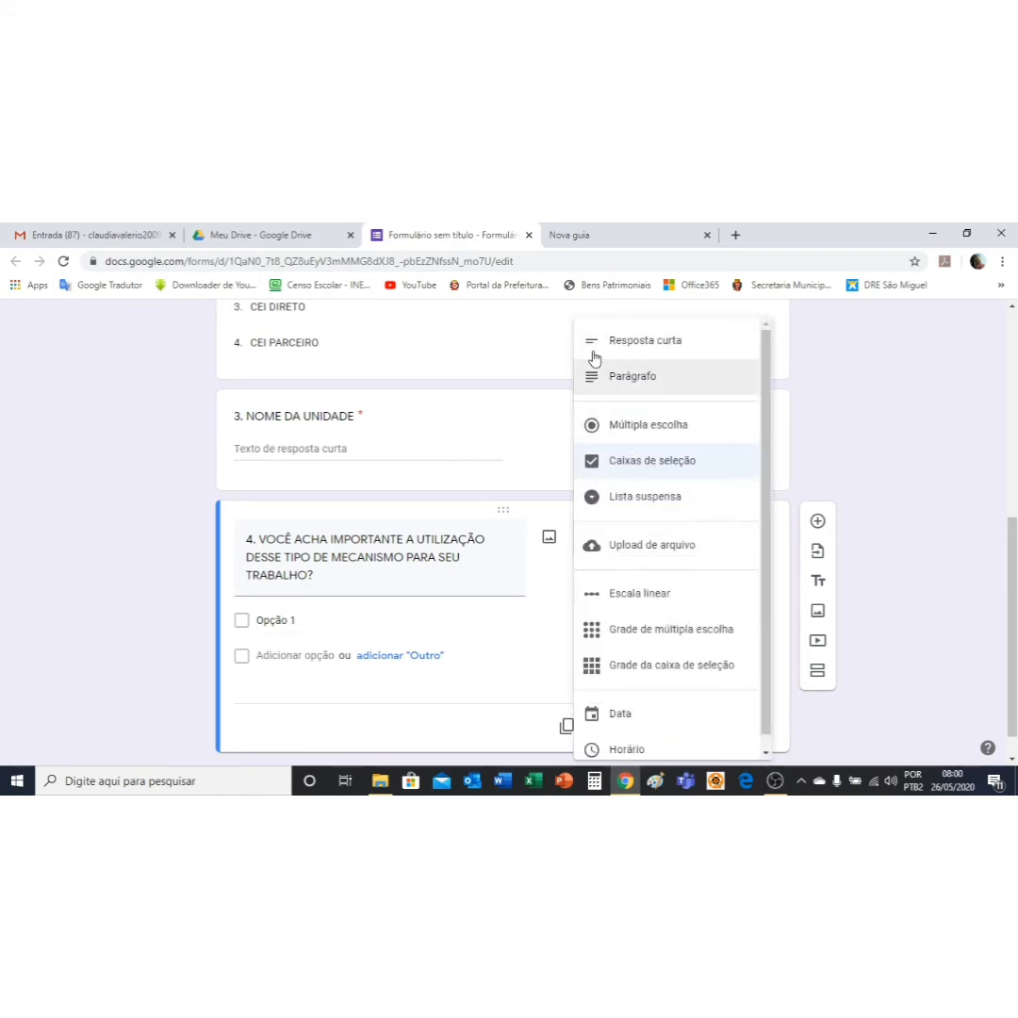
pyautogui.click(649, 436)
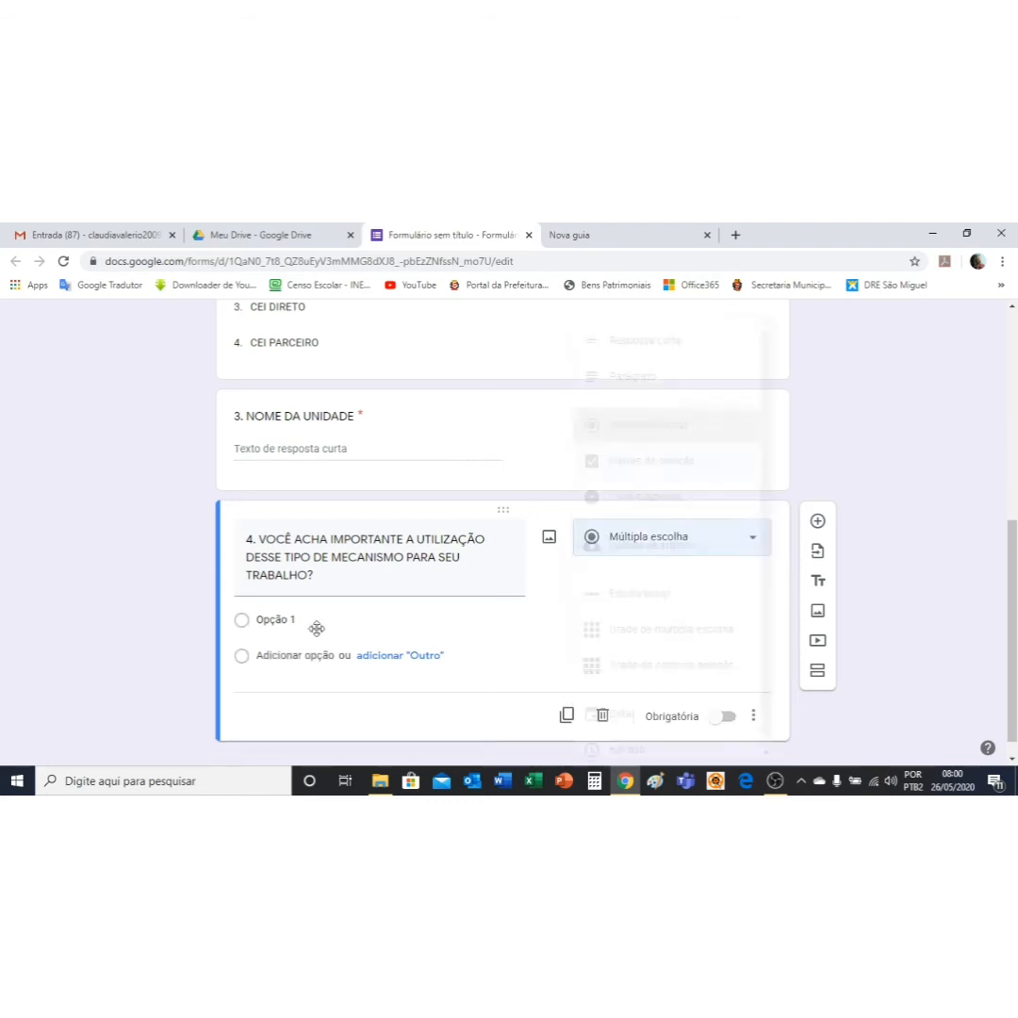
# Step: Give question 4 the answers SIM and Não, make it required, and add a new question
pyautogui.click(266, 622)
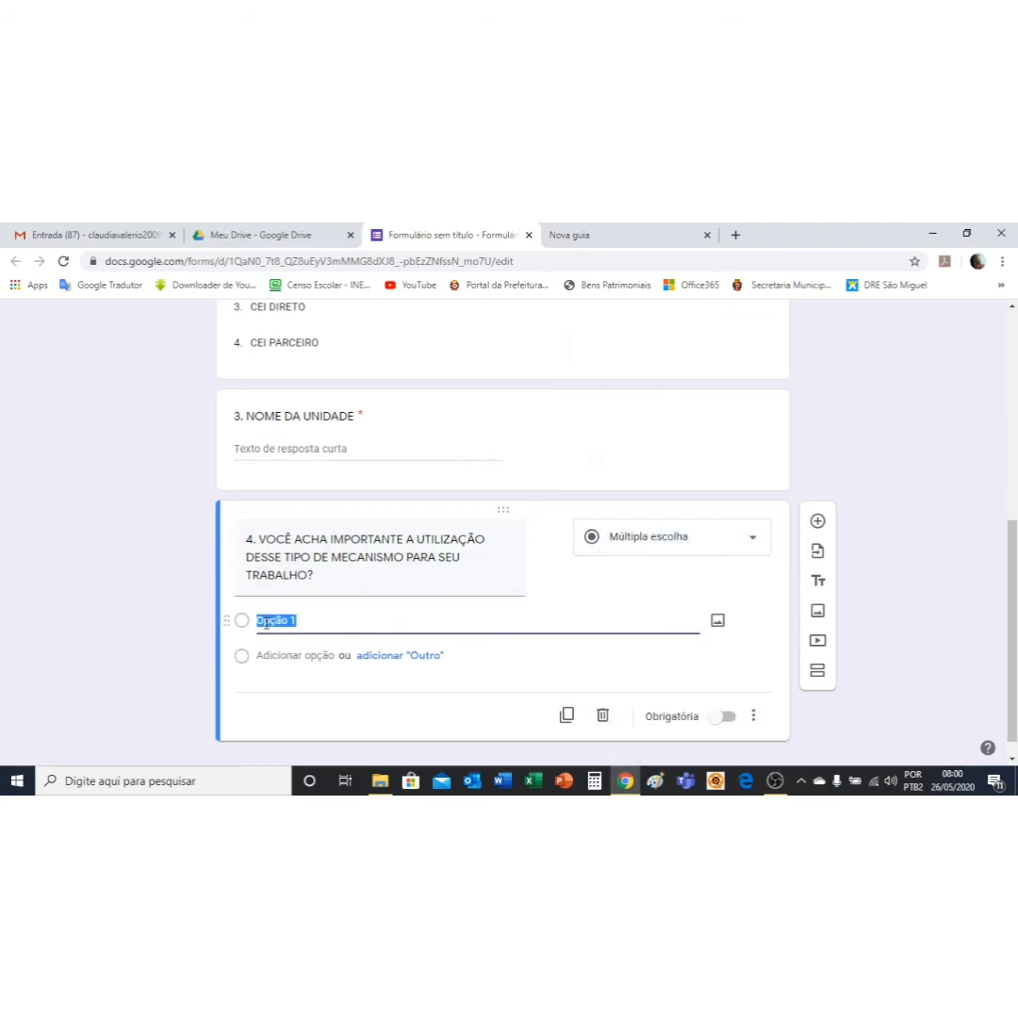
pyautogui.write('Si')
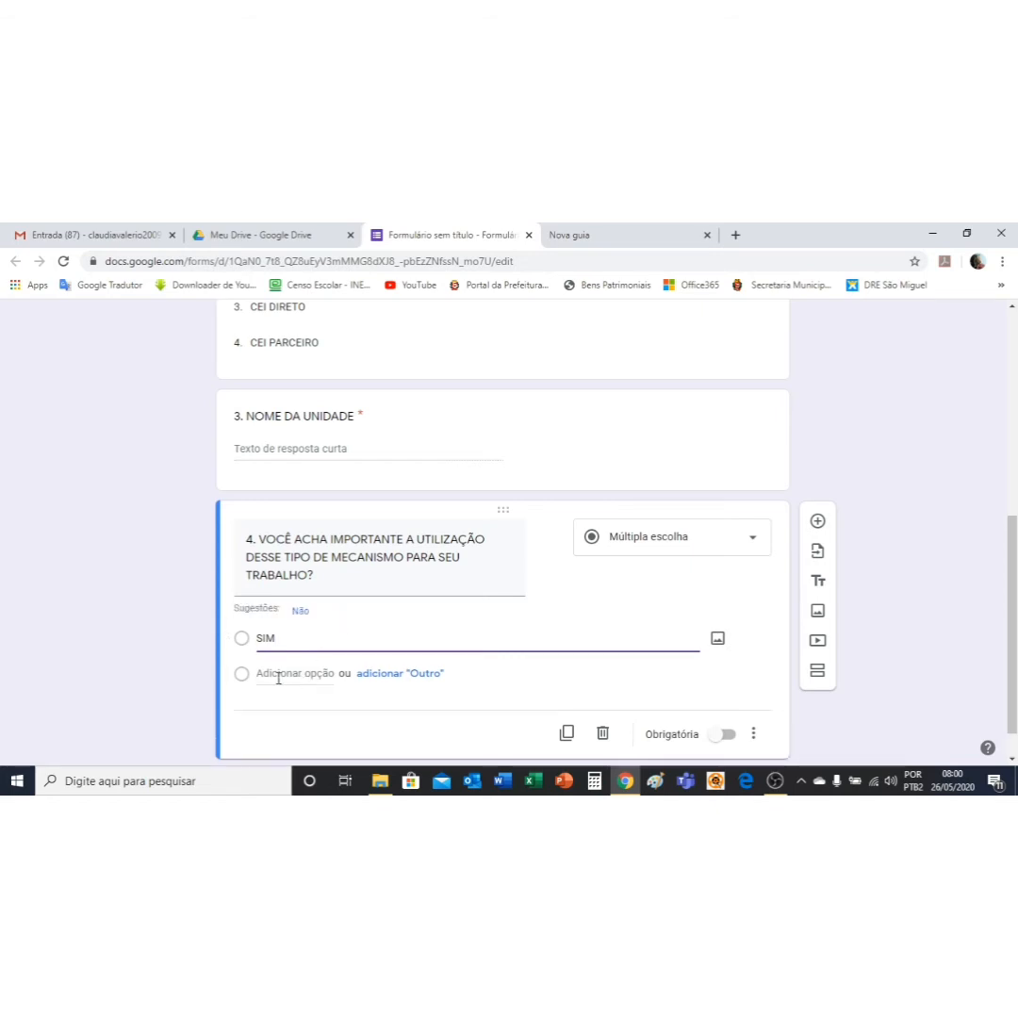
pyautogui.click(300, 613)
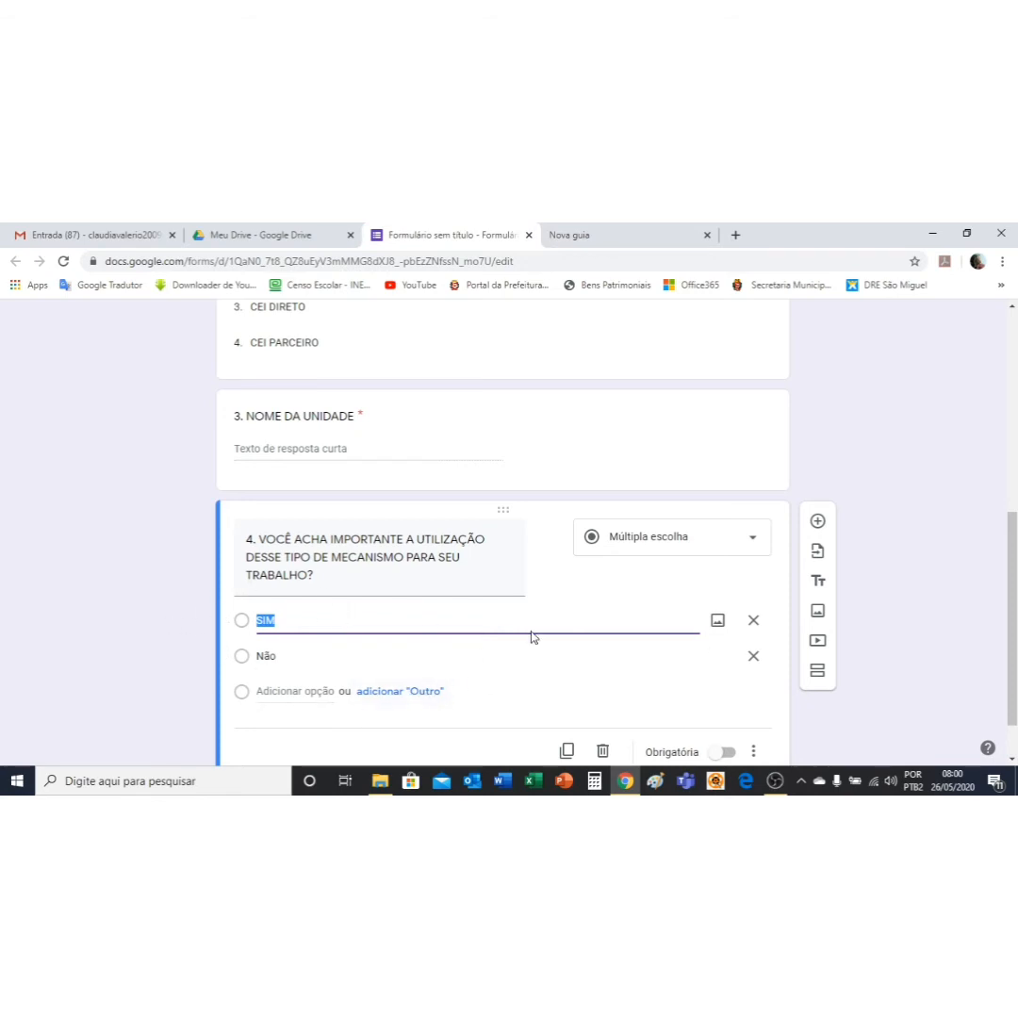
pyautogui.click(309, 654)
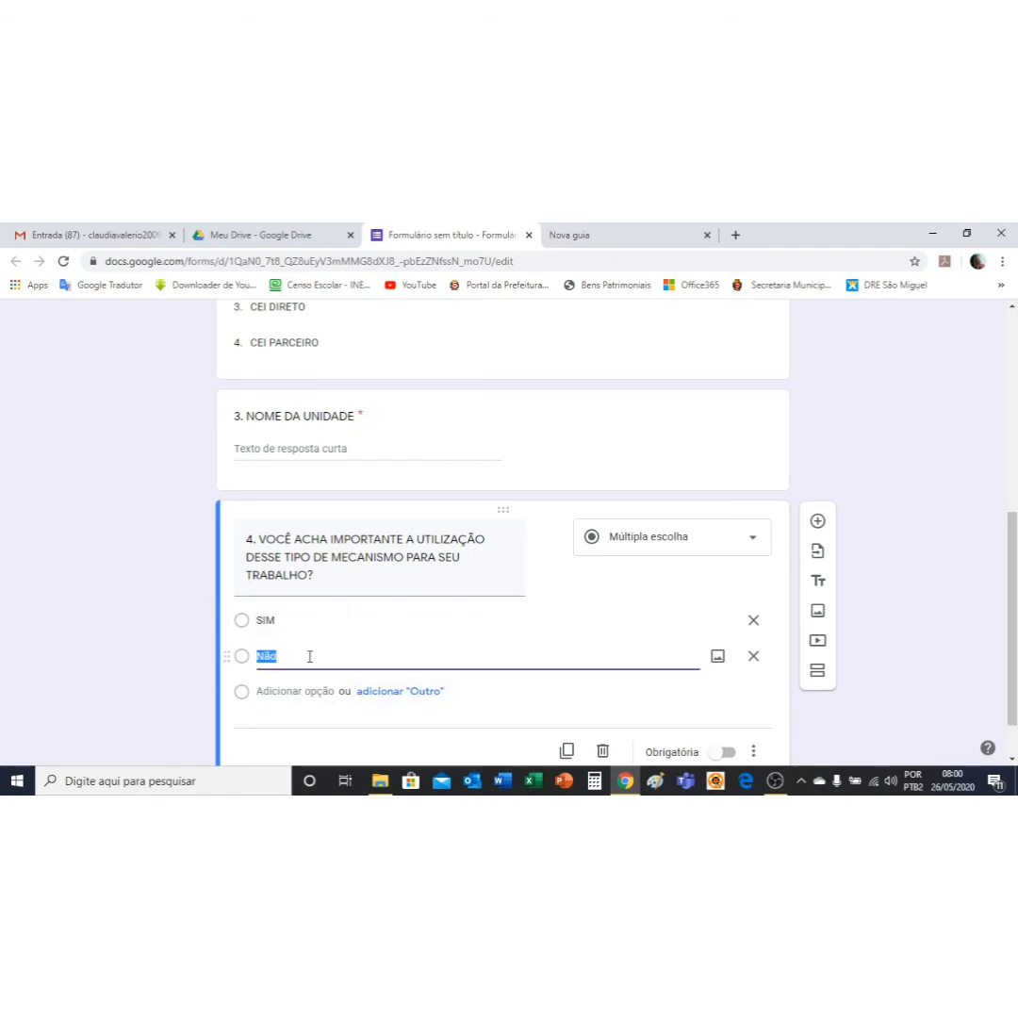
pyautogui.click(309, 654)
pyautogui.scroll(-1, 787, 472)
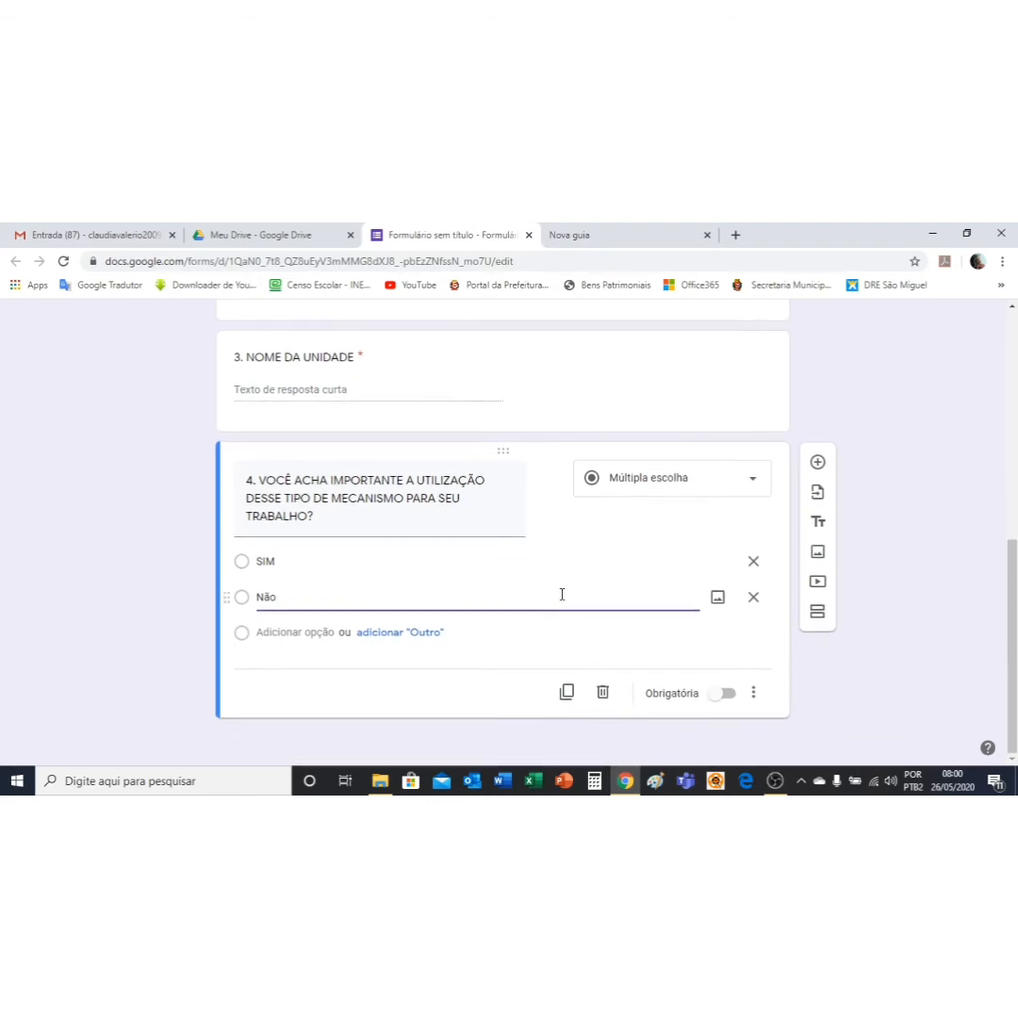
pyautogui.click(727, 695)
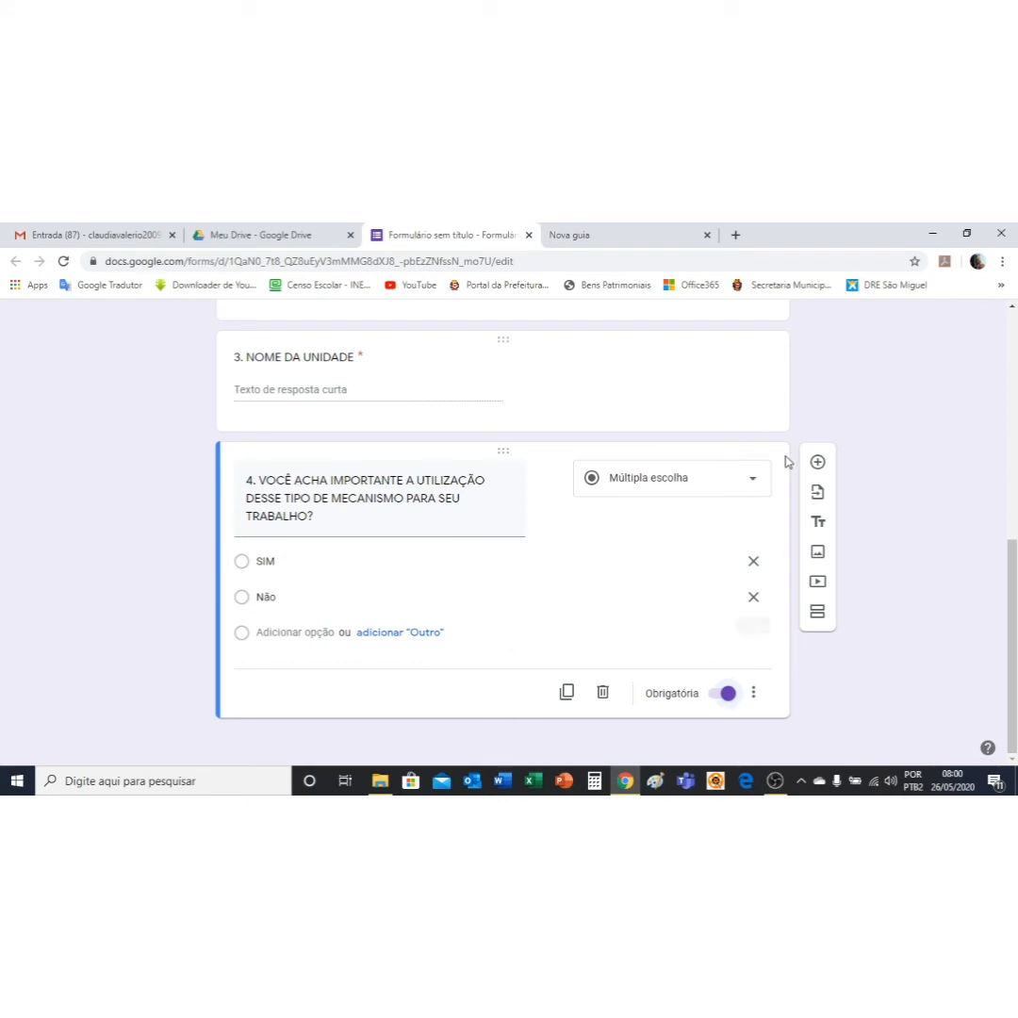
pyautogui.click(817, 463)
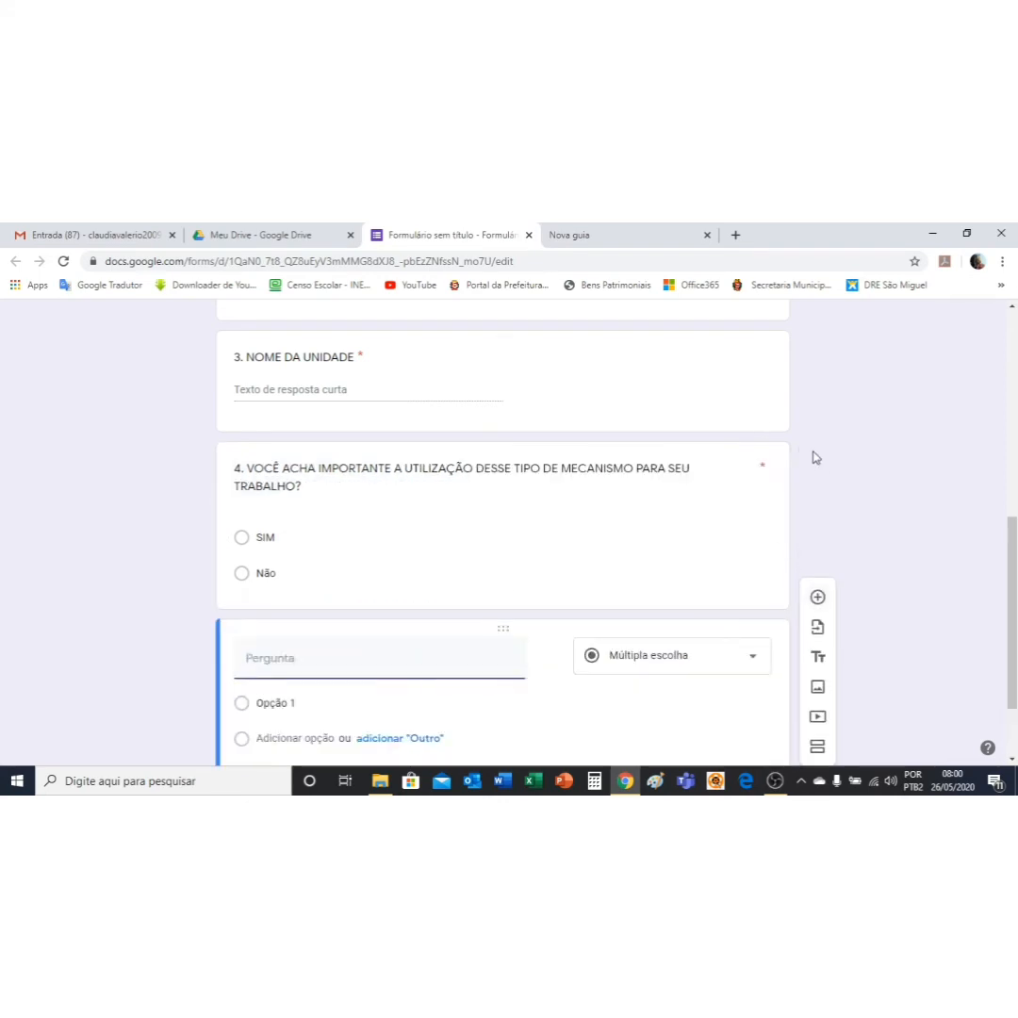
# Step: Switch the new question to Caixas de seleção and title it '5. VOCÊ UTILIZARIA ESSE MECANISMO PARA QUAL TIPO DE ATIVIDADE?'
pyautogui.click(755, 659)
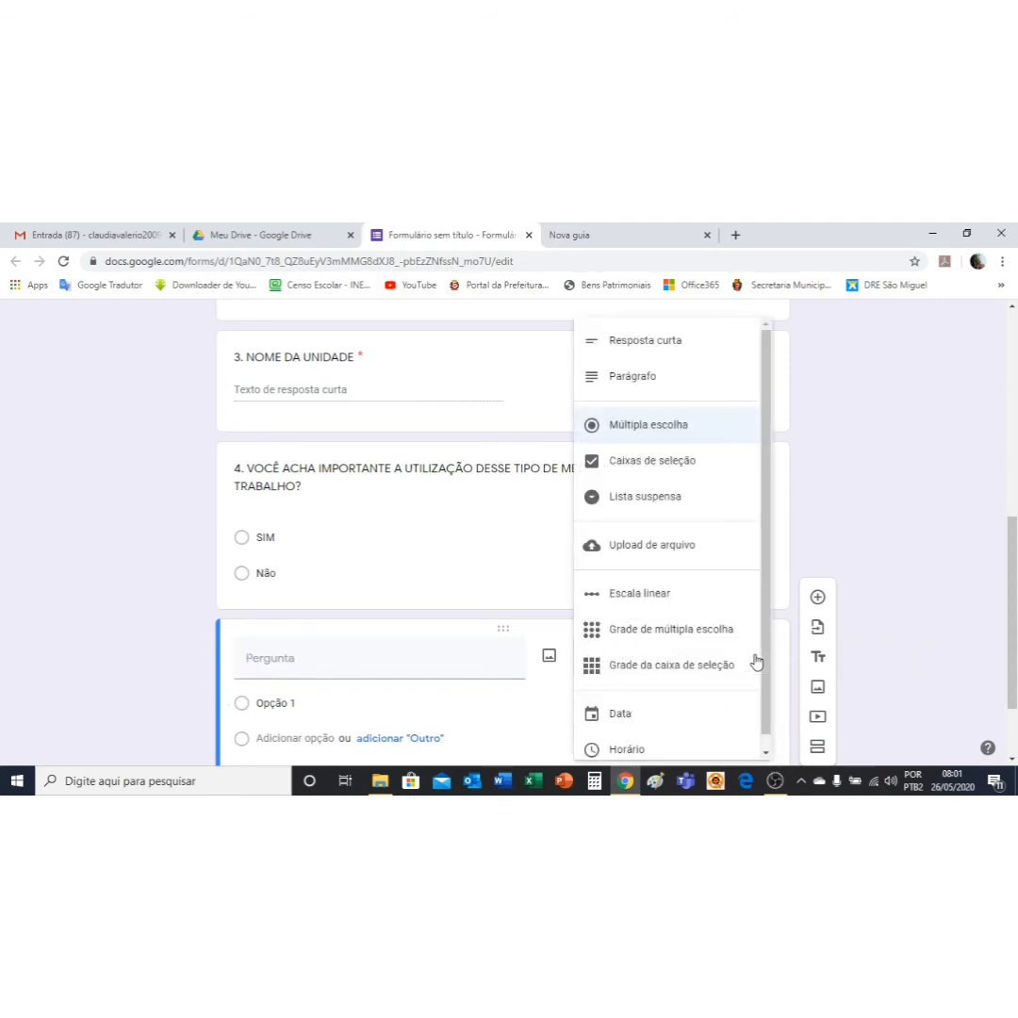
pyautogui.click(673, 471)
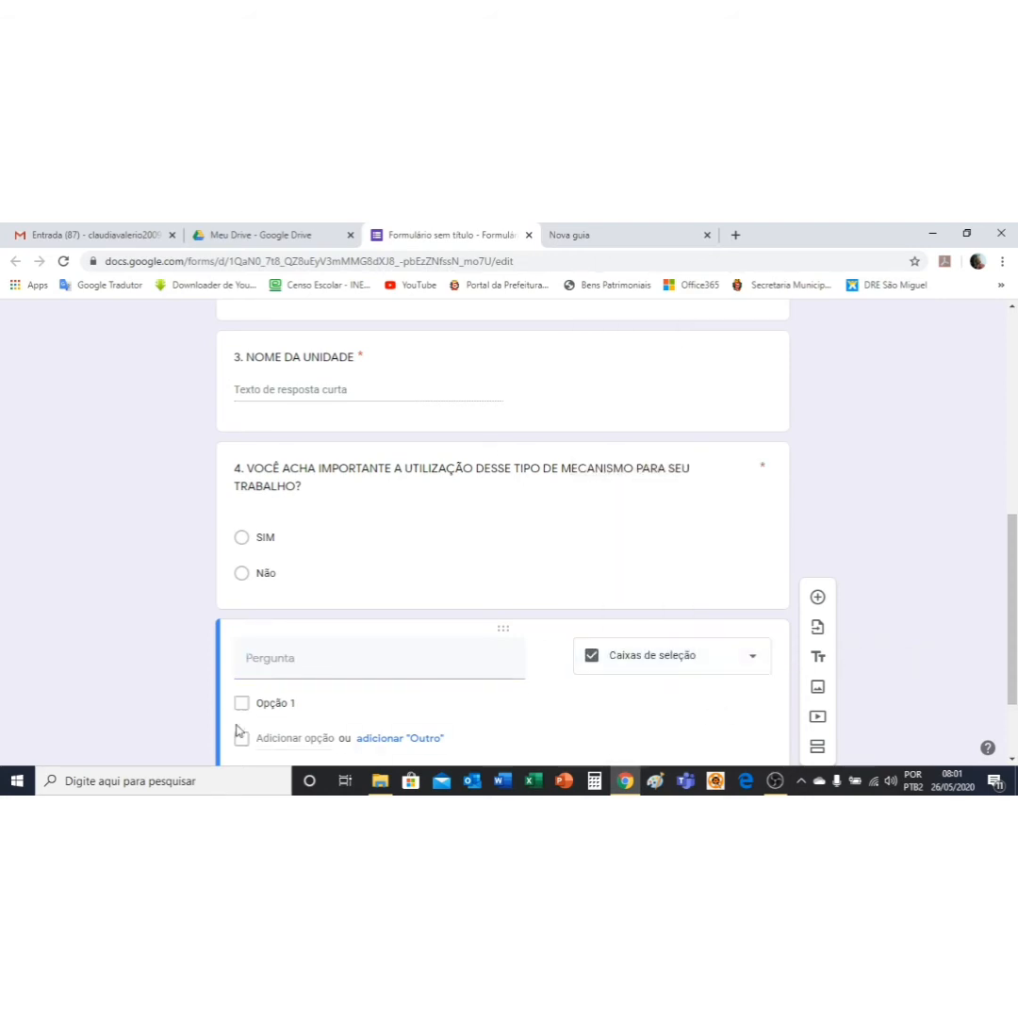
pyautogui.click(301, 667)
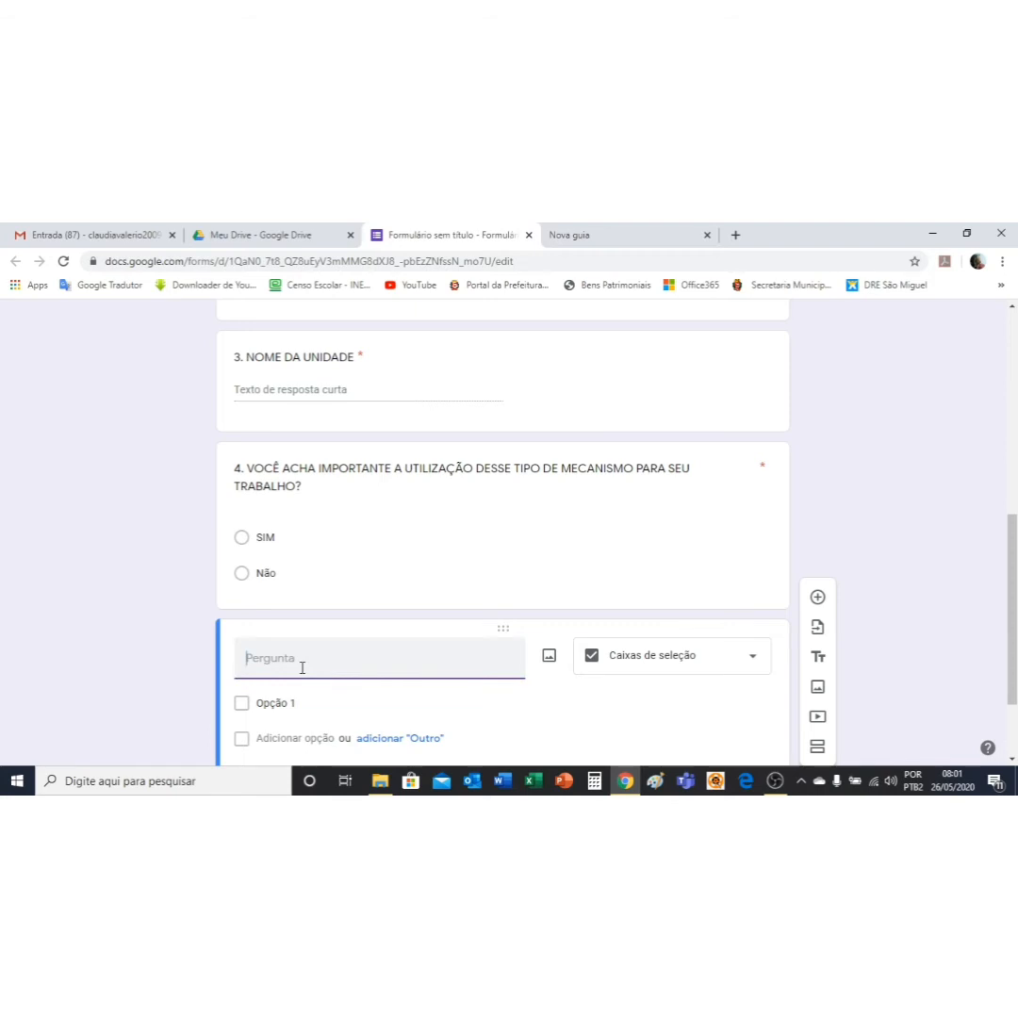
pyautogui.write('5. VO')
pyautogui.press('BackSpace')
pyautogui.press('BackSpace')
pyautogui.press('BackSpace')
pyautogui.write('IA ESSE MECANISMO PAR')
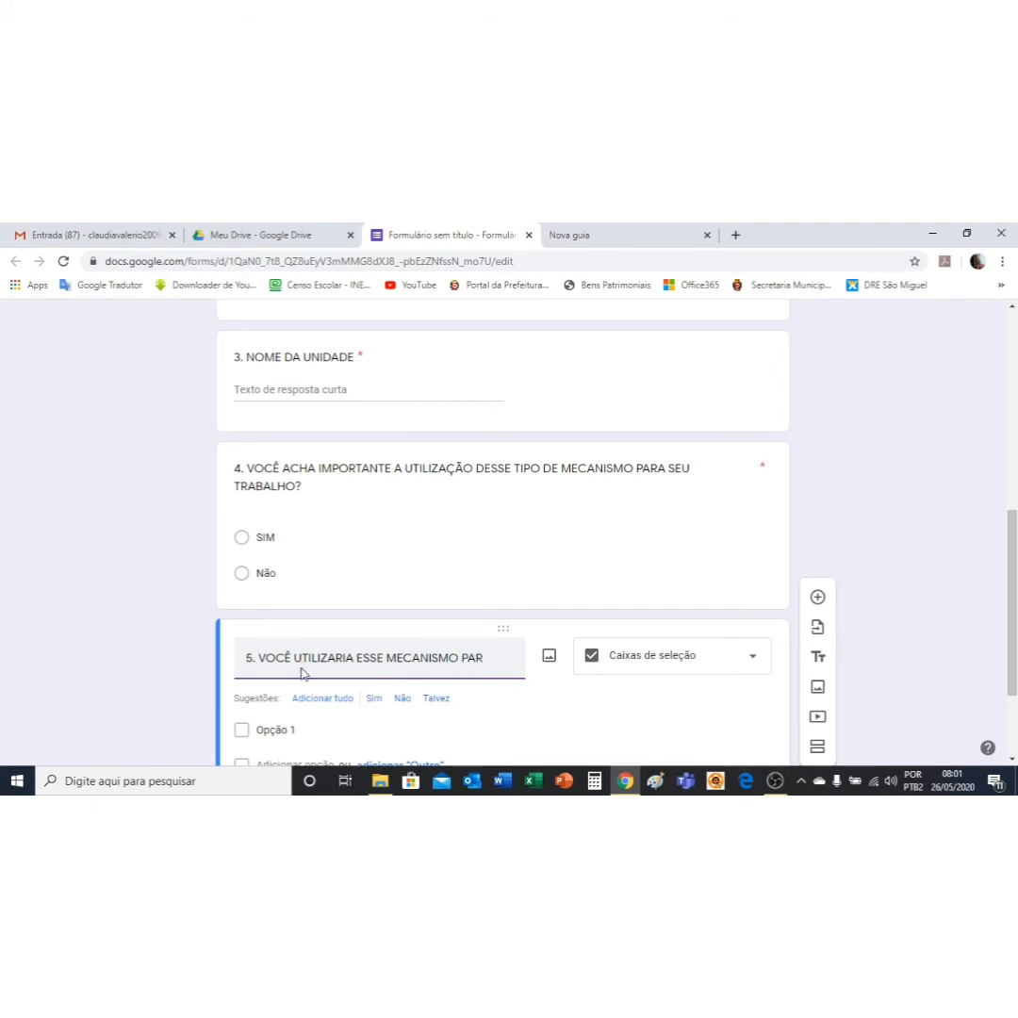
pyautogui.write('A QUAL TIPO DE ATIVIDADE')
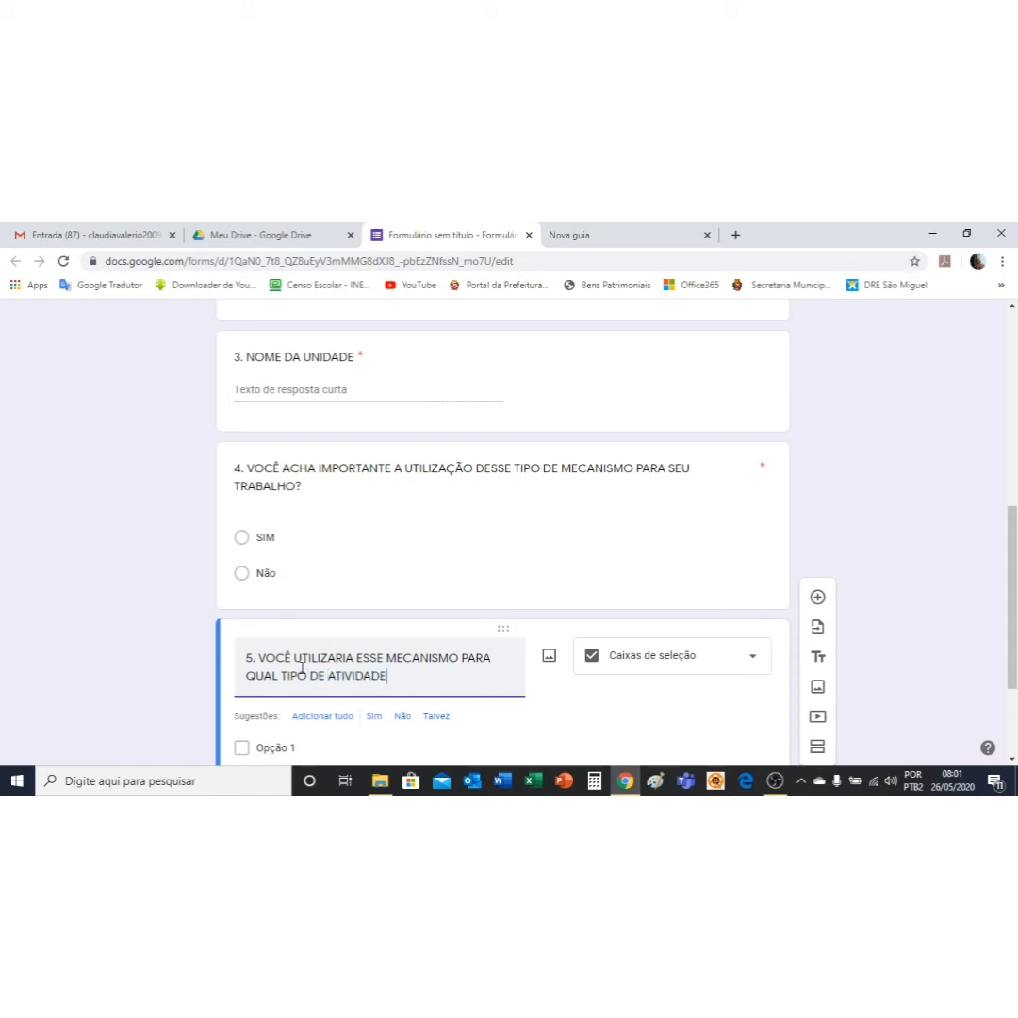
pyautogui.write('?')
pyautogui.scroll(-1, 411, 711)
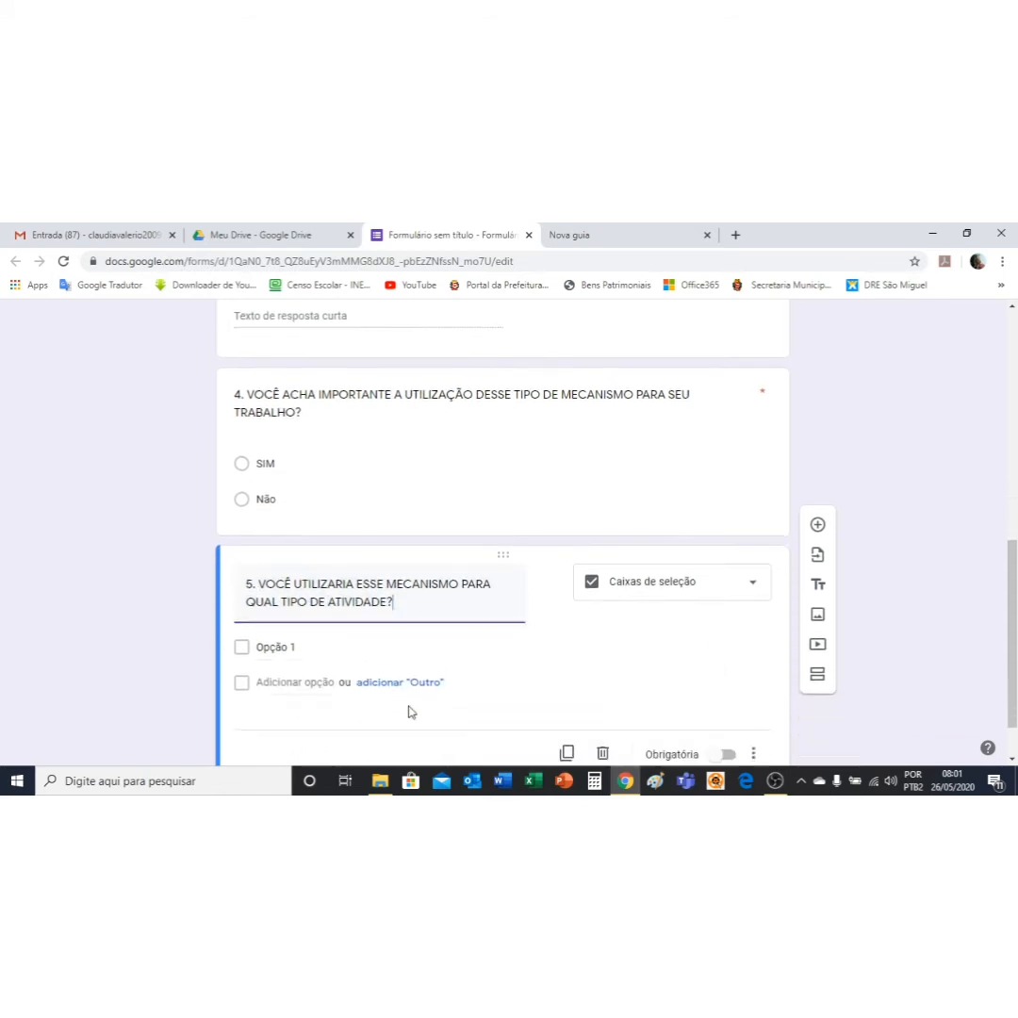
# Step: Enter PESQUISA and AVALIAÇÕES as question 5's first two checkbox choices
pyautogui.click(267, 647)
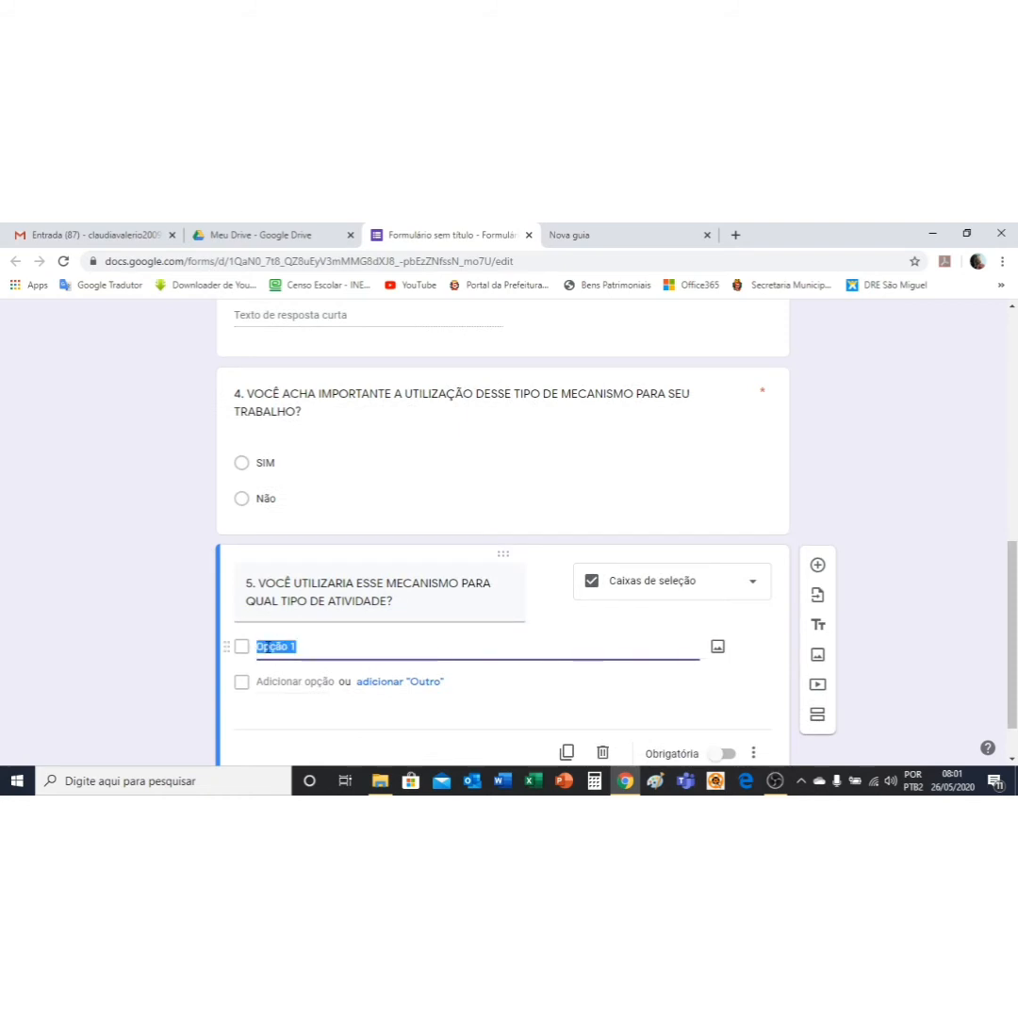
pyautogui.write('Pes')
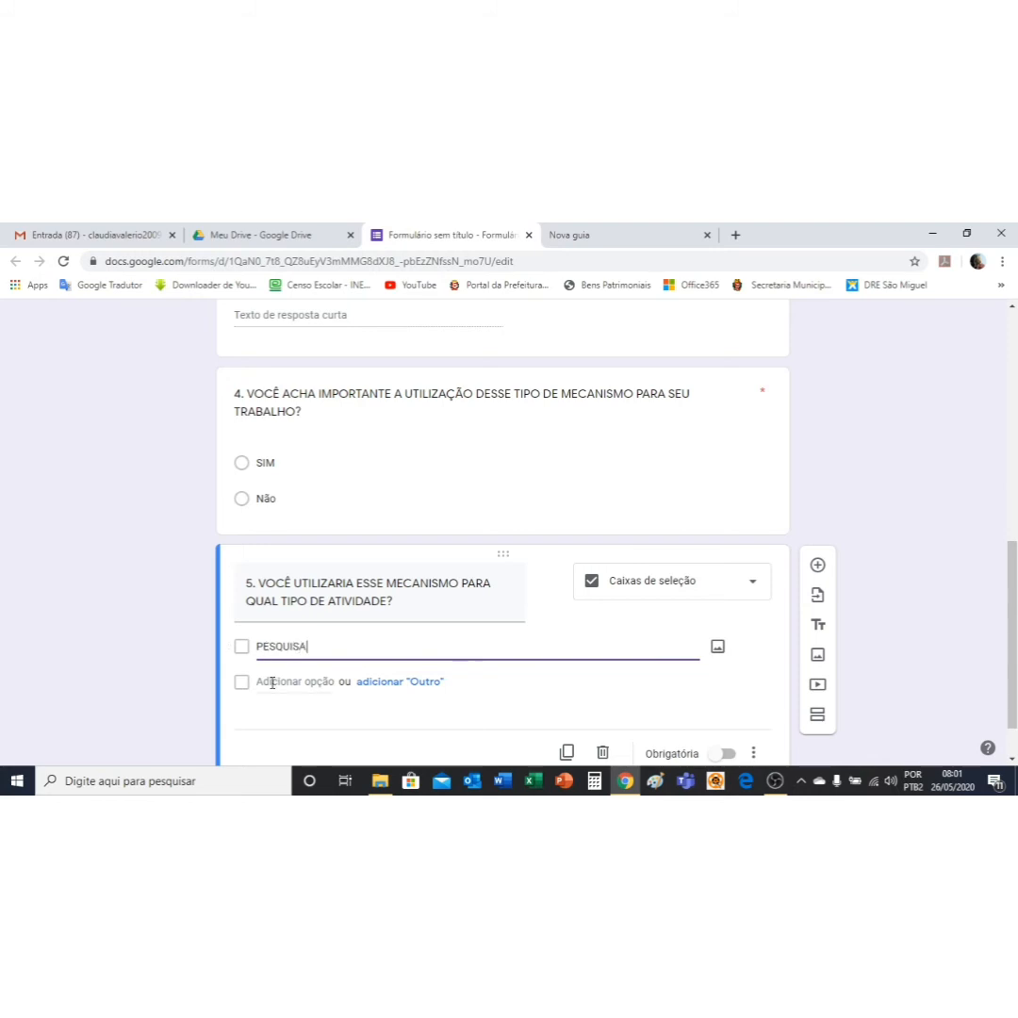
pyautogui.click(273, 680)
pyautogui.write('A')
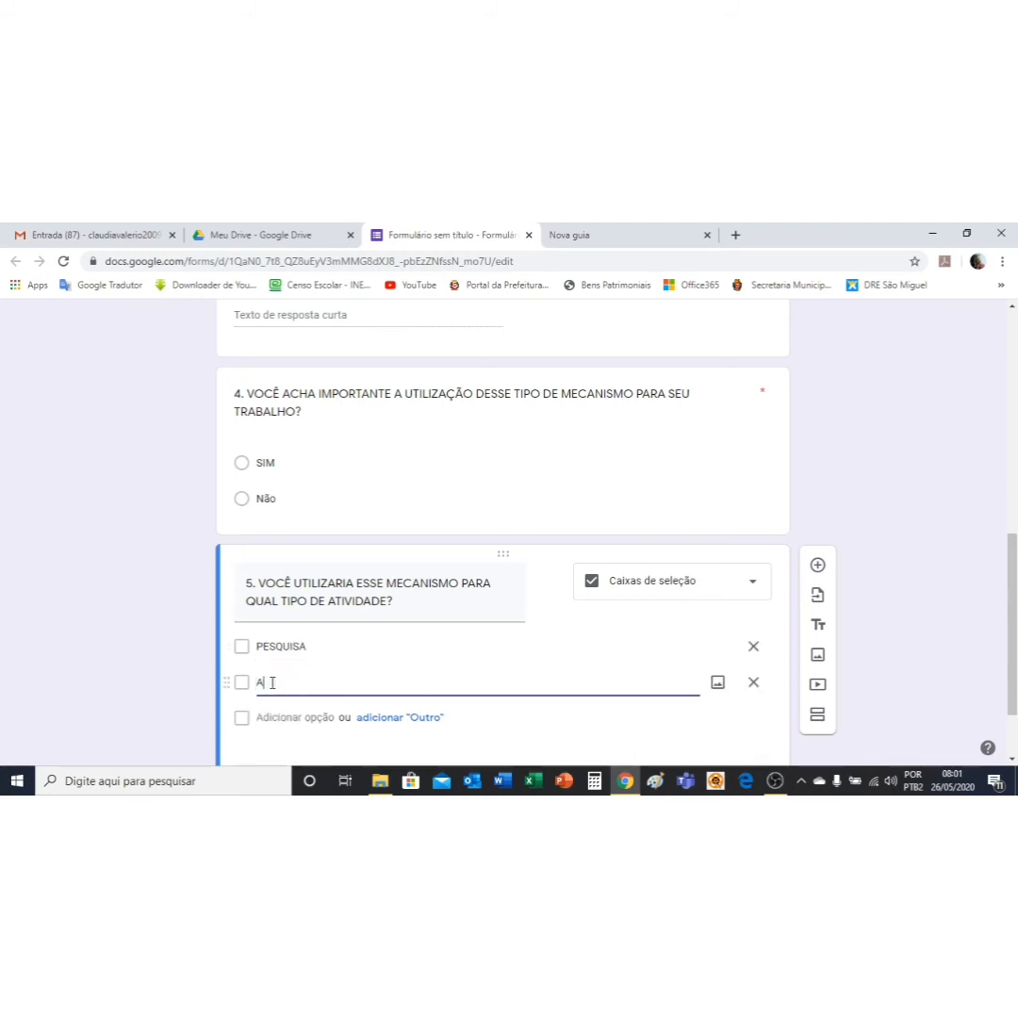
pyautogui.write('VALAI')
pyautogui.press('BackSpace')
pyautogui.write('ÕES')
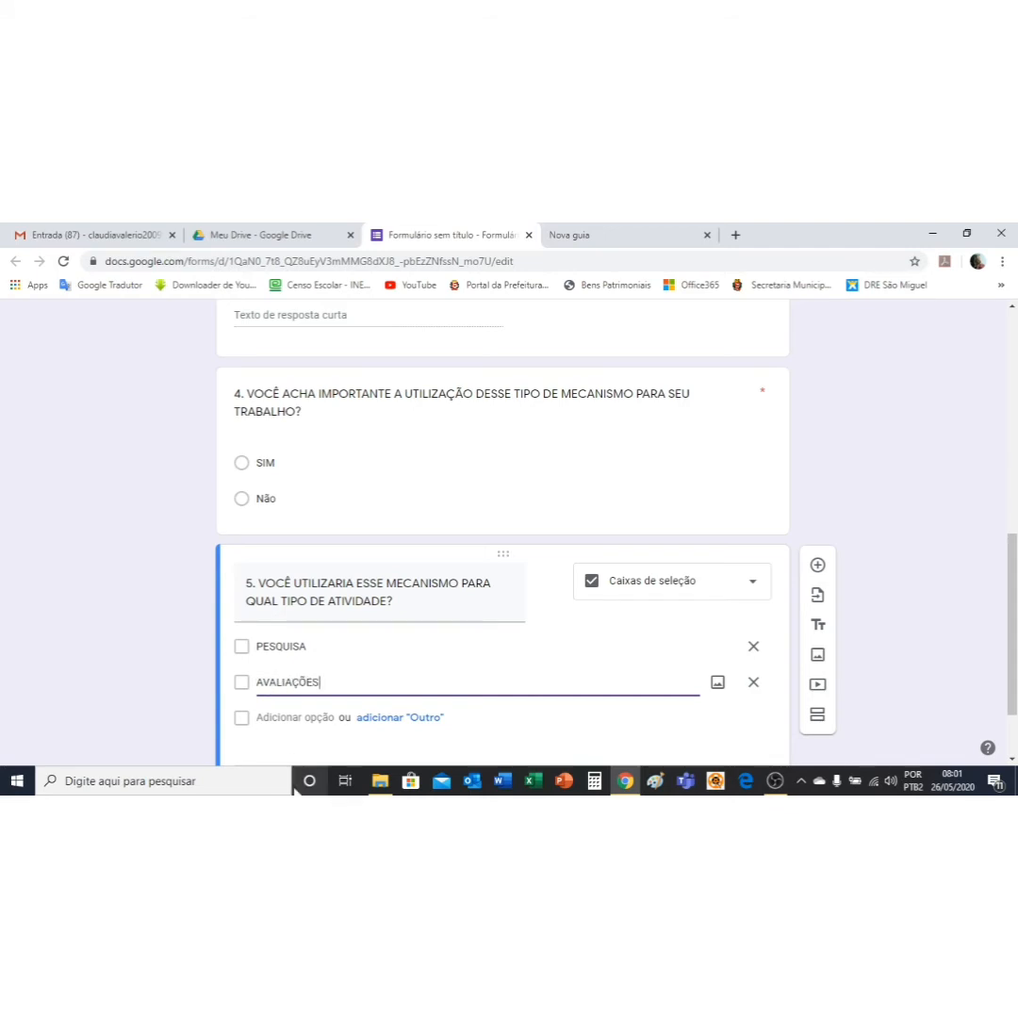
# Step: Add the INSCRIÇÕES DE CURSOS and SUGESTÕES choices plus an Other write-in option
pyautogui.click(267, 716)
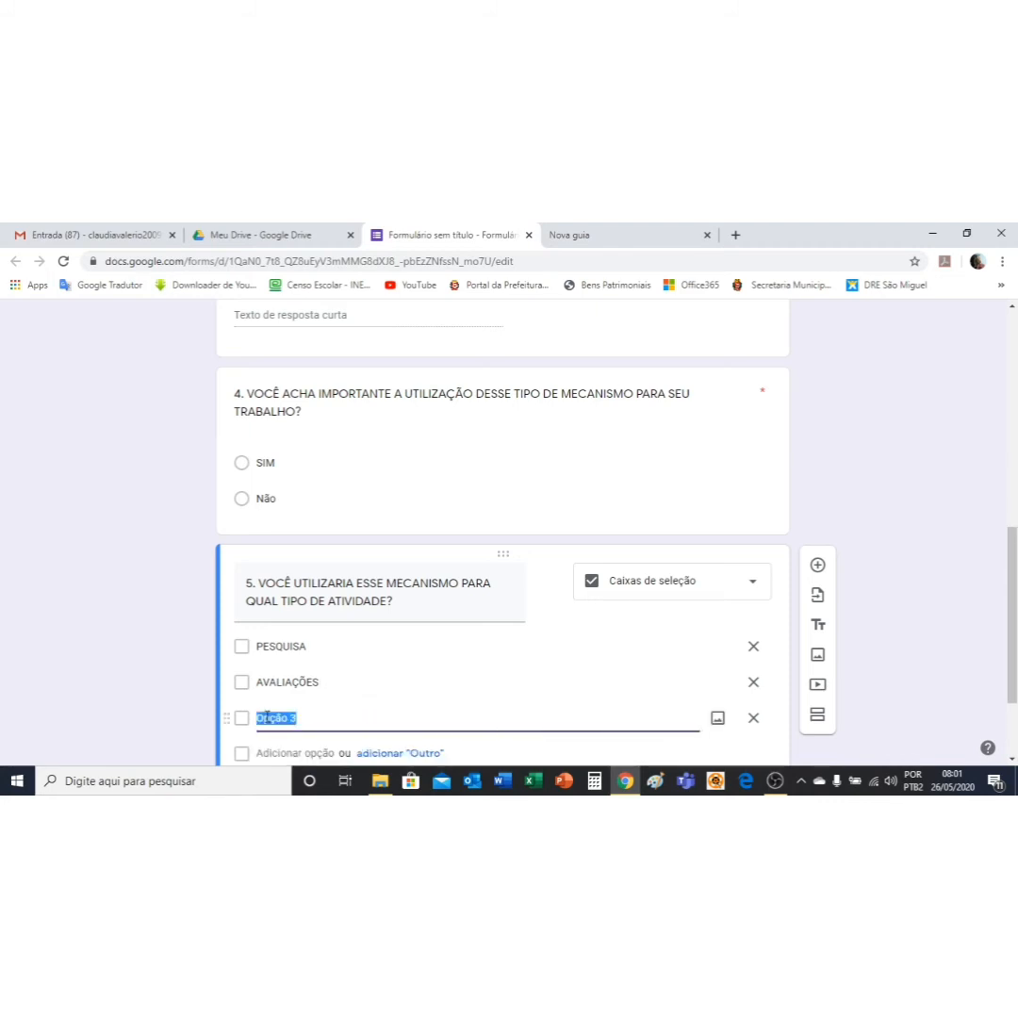
pyautogui.write('INSCRIÇÕES DE CURSOS')
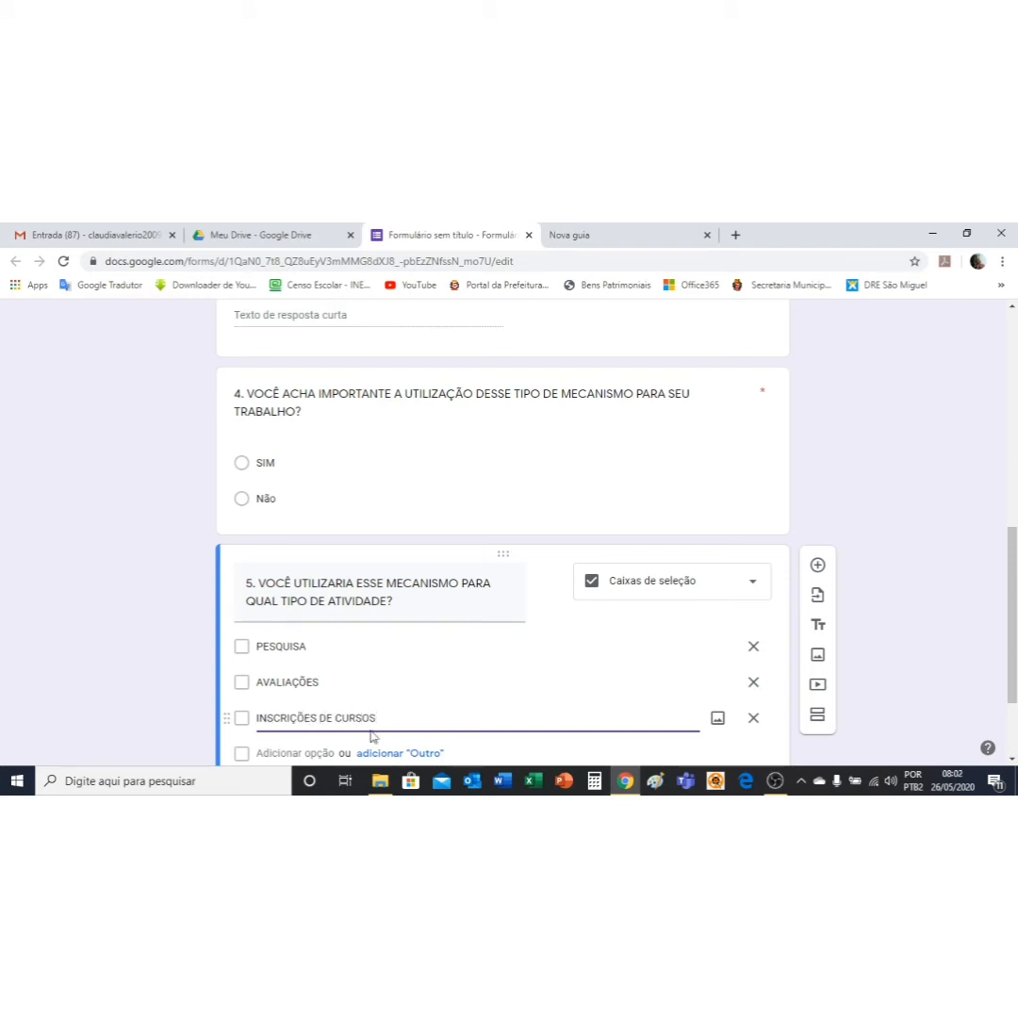
pyautogui.scroll(-1, 395, 733)
pyautogui.click(303, 678)
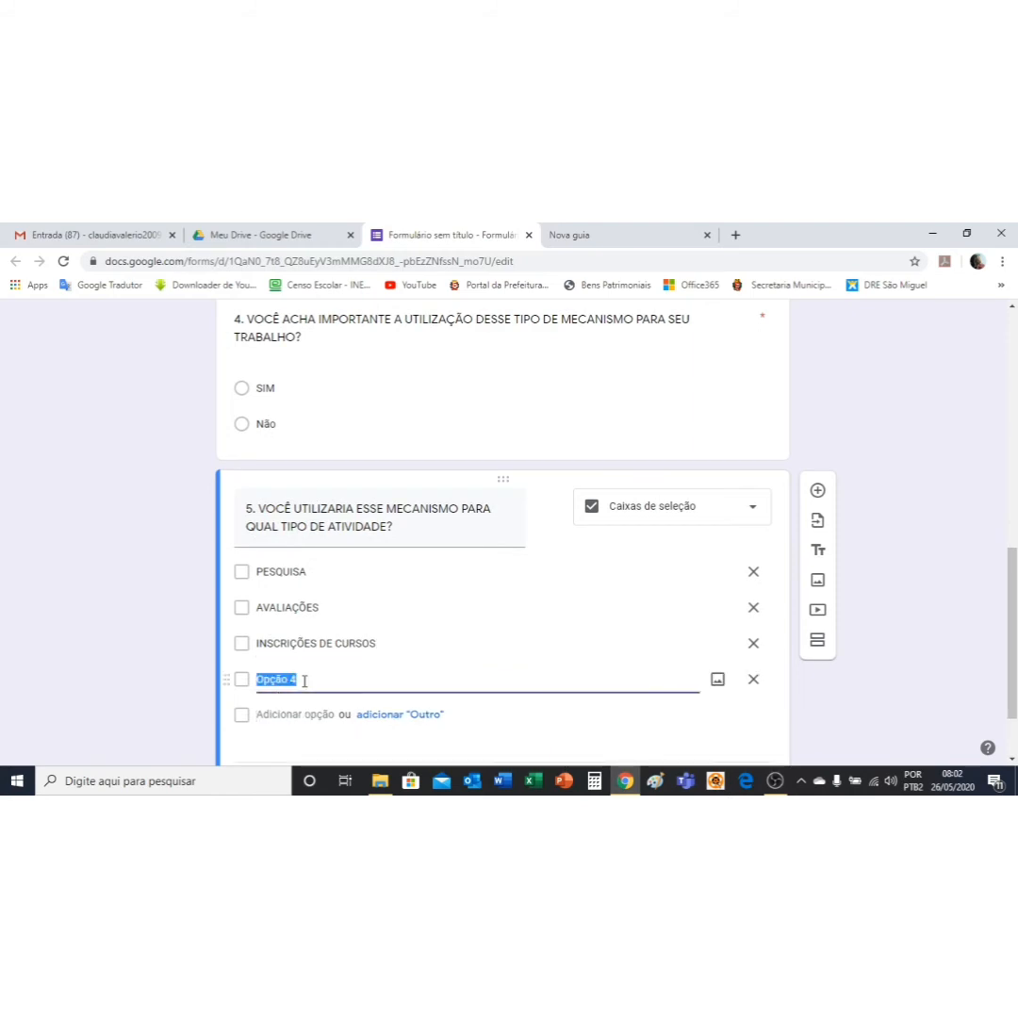
pyautogui.write('SUGESTÕES')
pyautogui.click(423, 718)
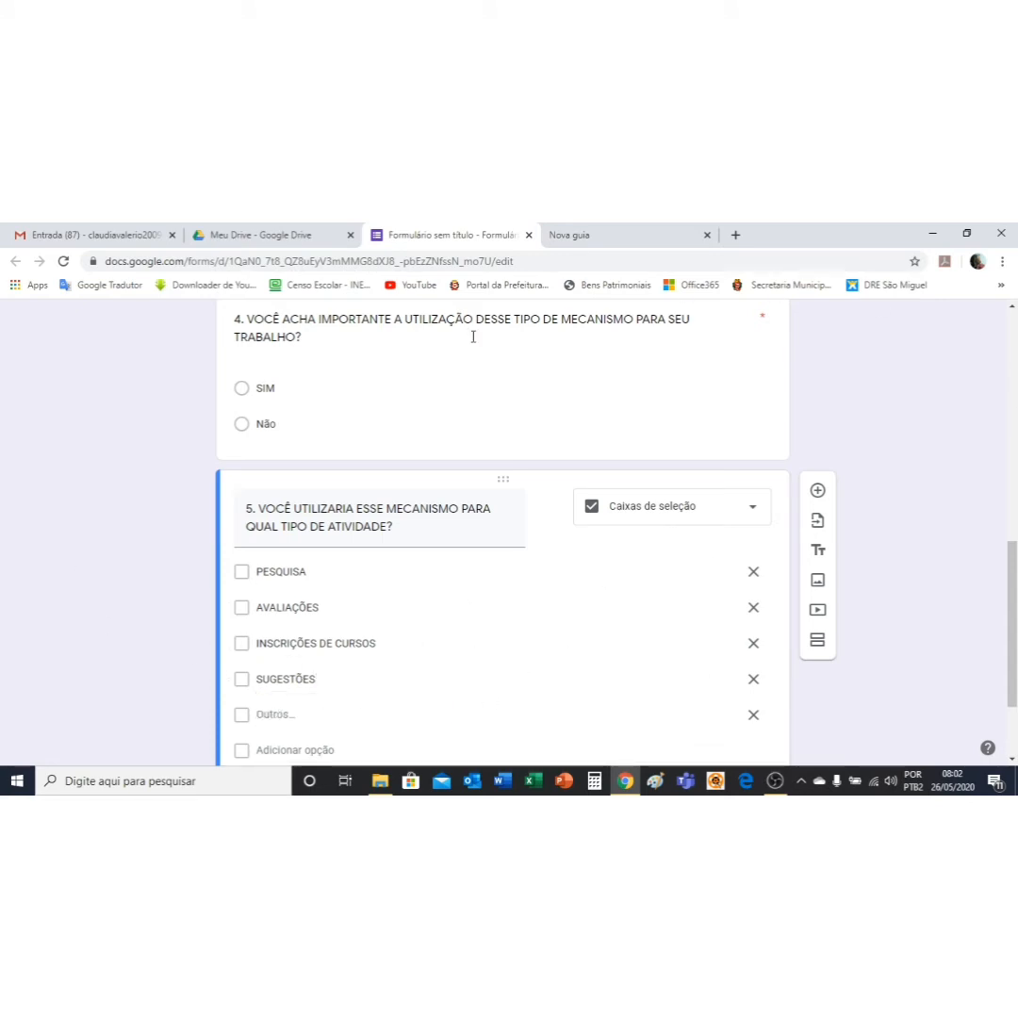
pyautogui.scroll(5, 914, 584)
pyautogui.scroll(3, 869, 471)
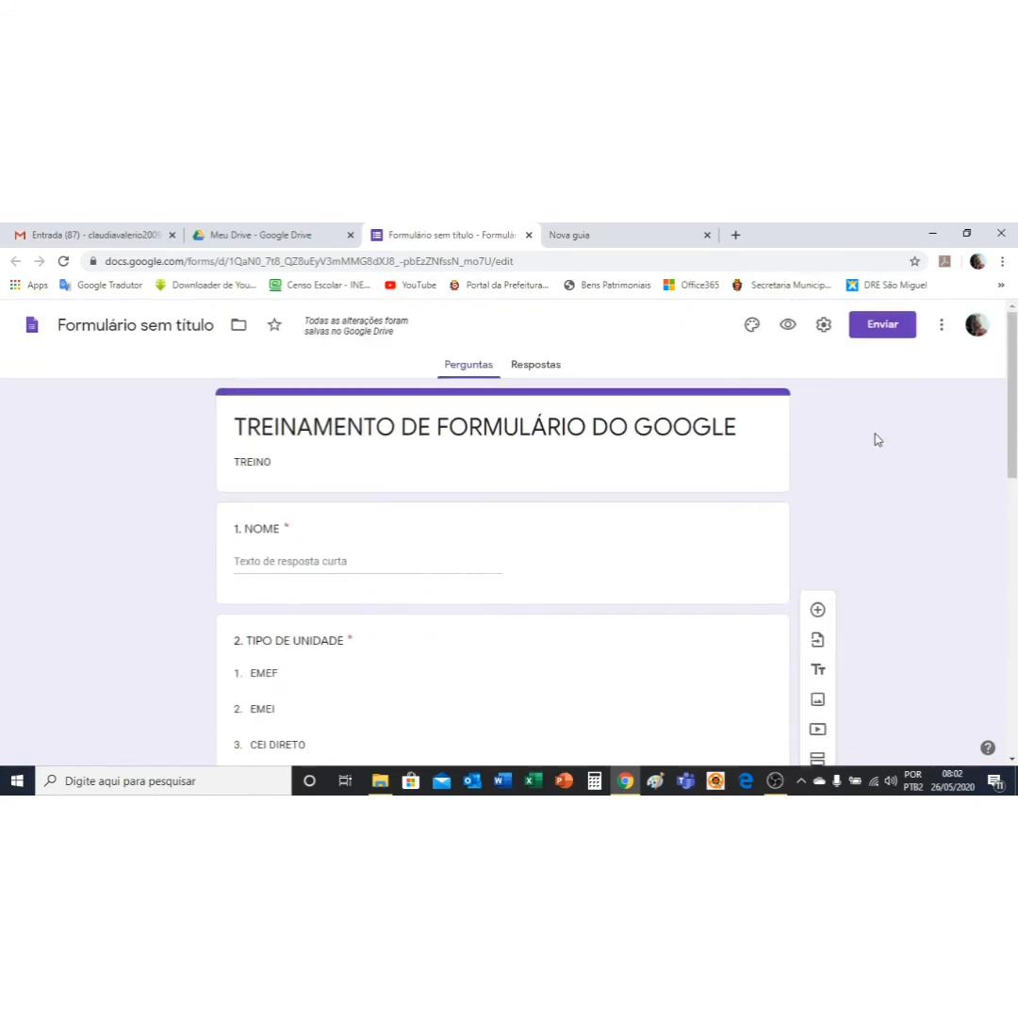
pyautogui.click(787, 324)
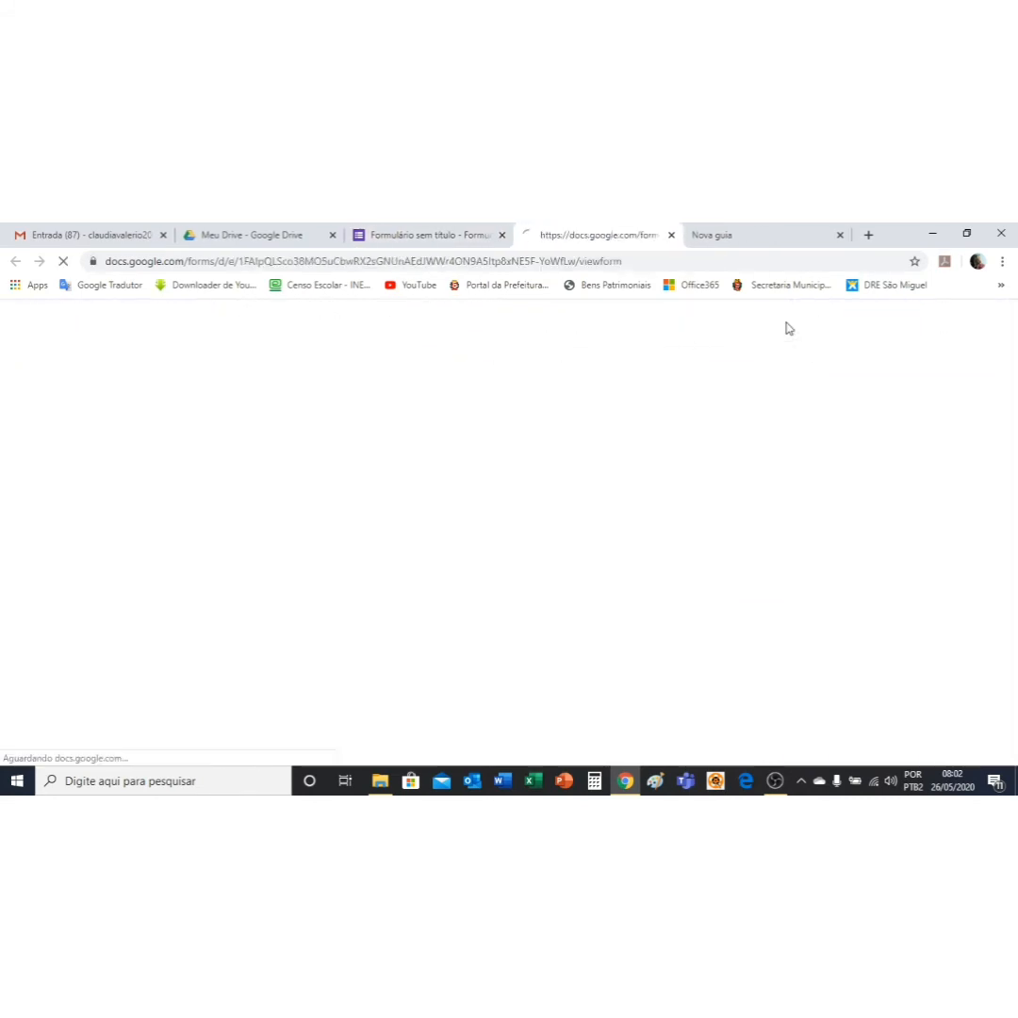
pyautogui.scroll(-8, 604, 560)
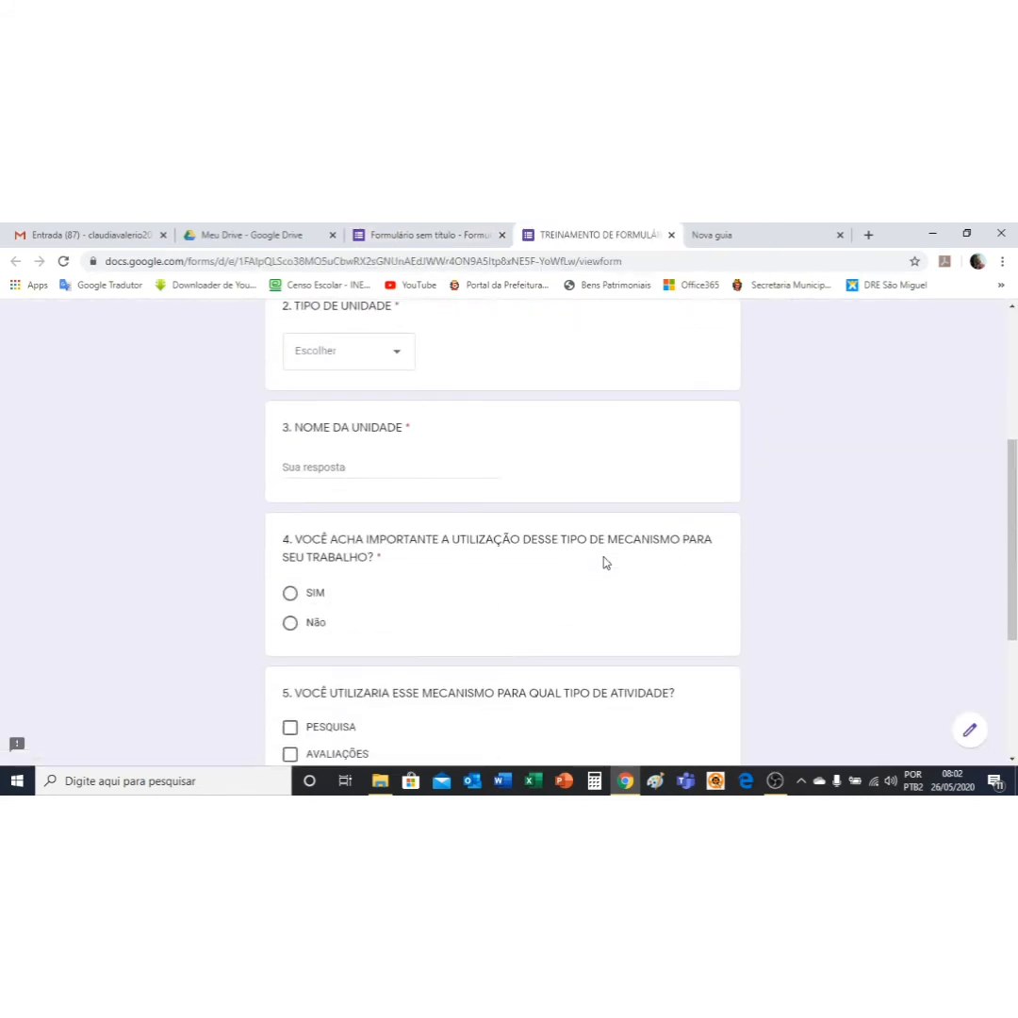
pyautogui.scroll(-2, 604, 560)
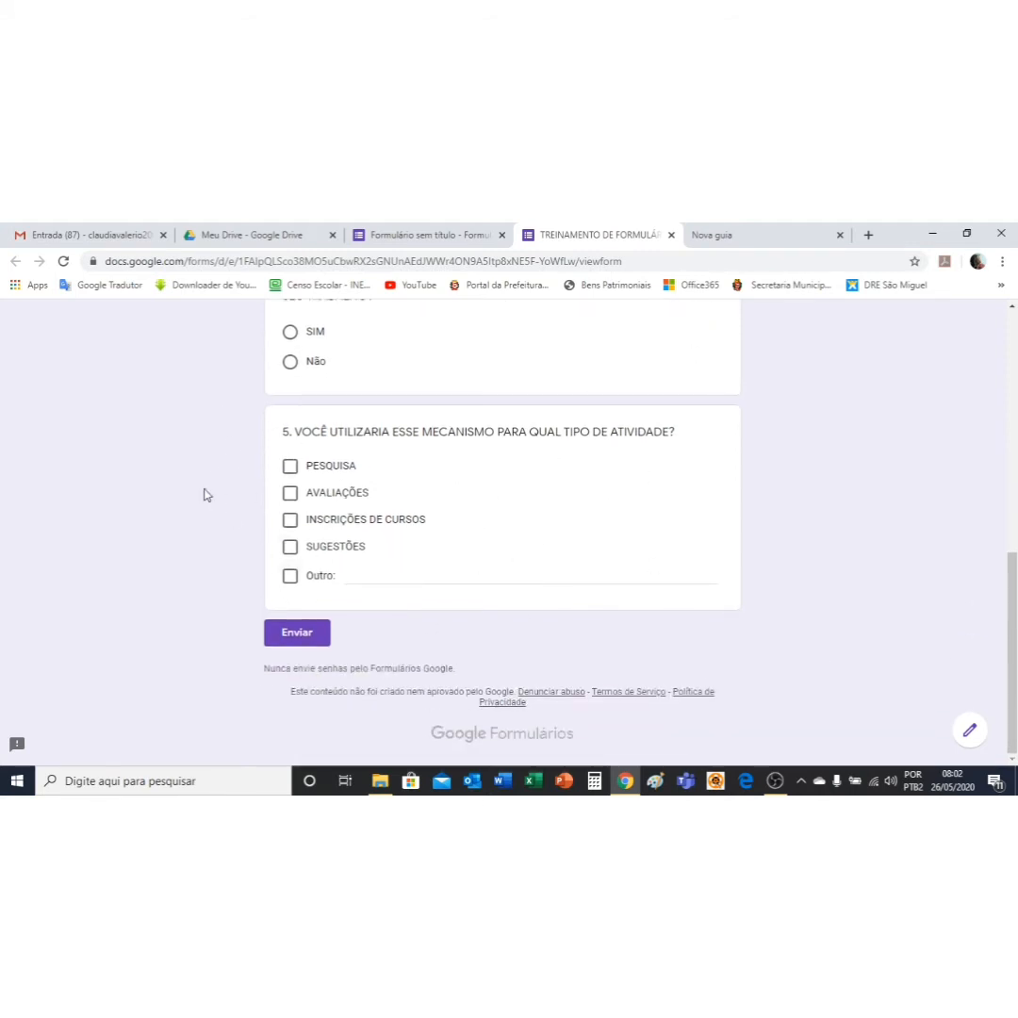
pyautogui.click(290, 466)
pyautogui.click(290, 493)
pyautogui.click(290, 520)
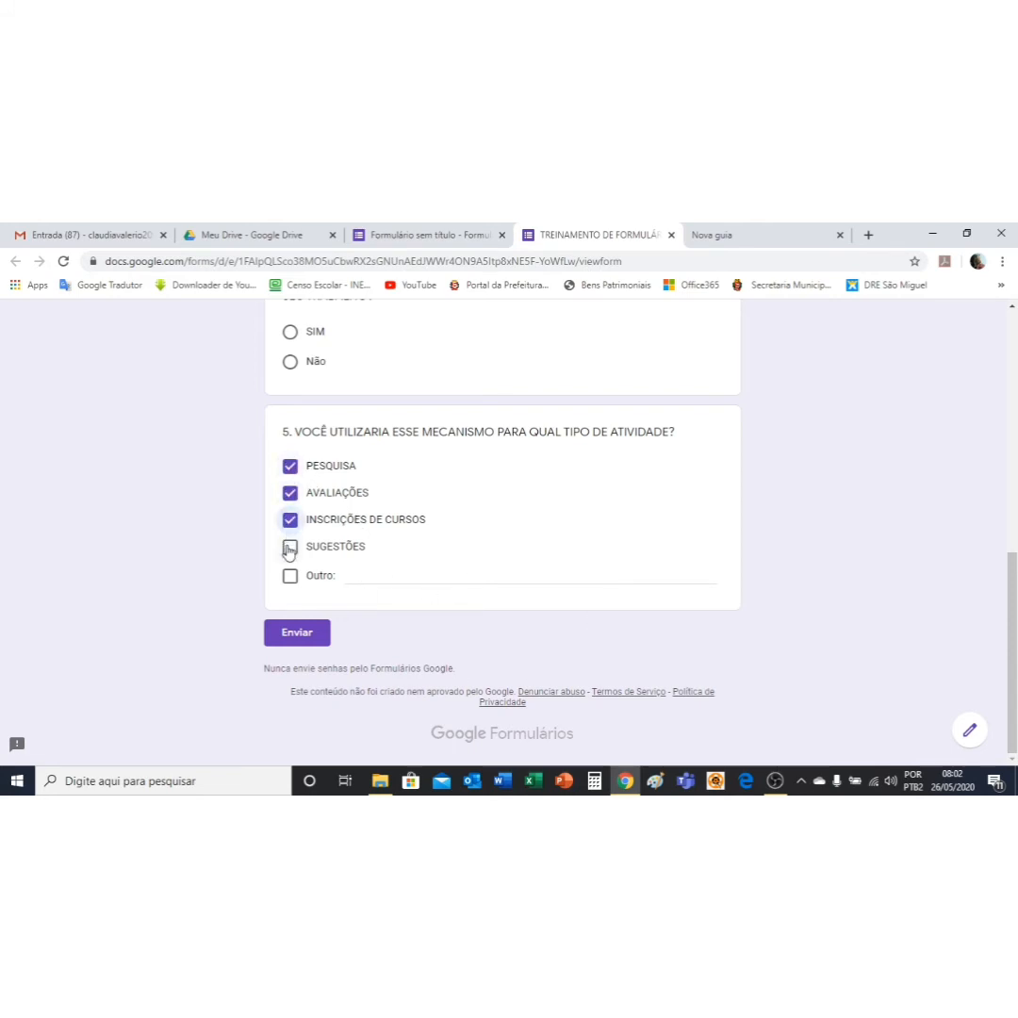
pyautogui.click(291, 547)
pyautogui.scroll(2, 432, 509)
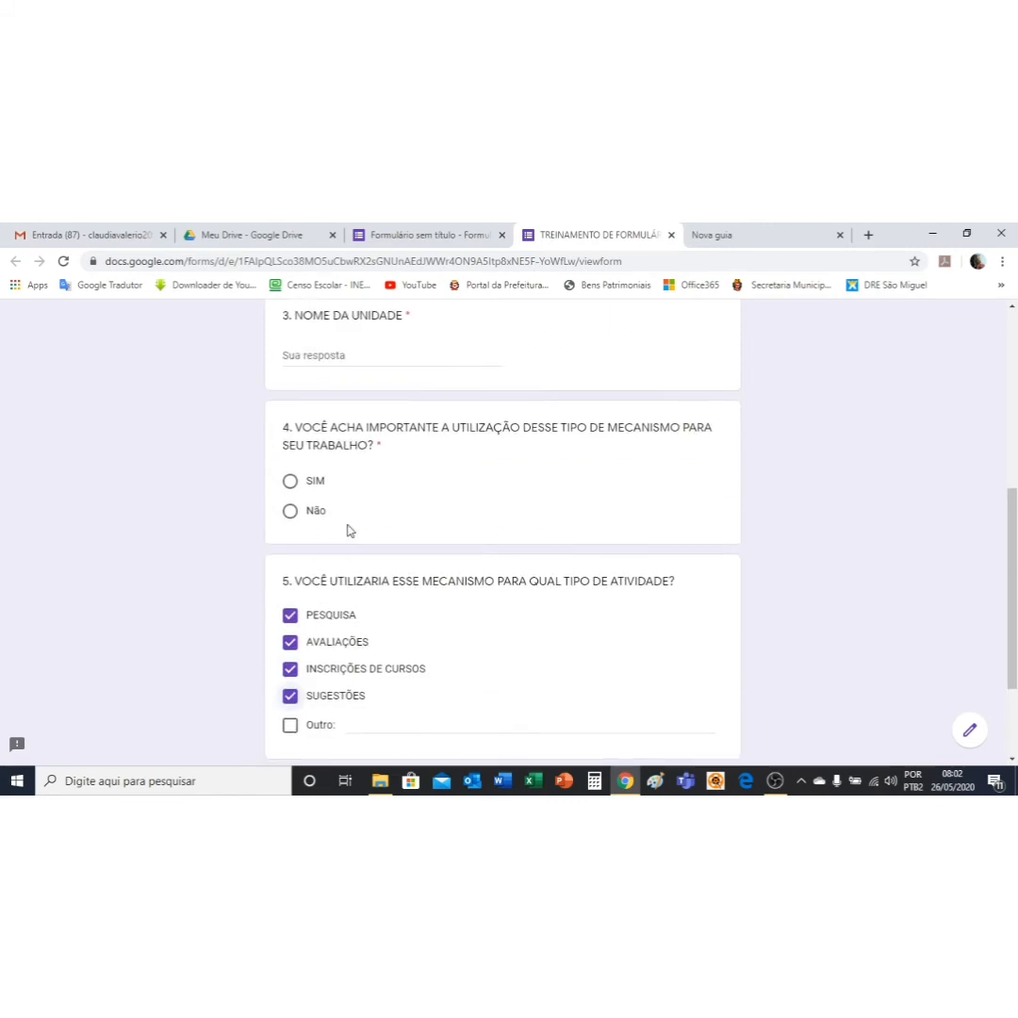
pyautogui.click(291, 512)
pyautogui.click(290, 482)
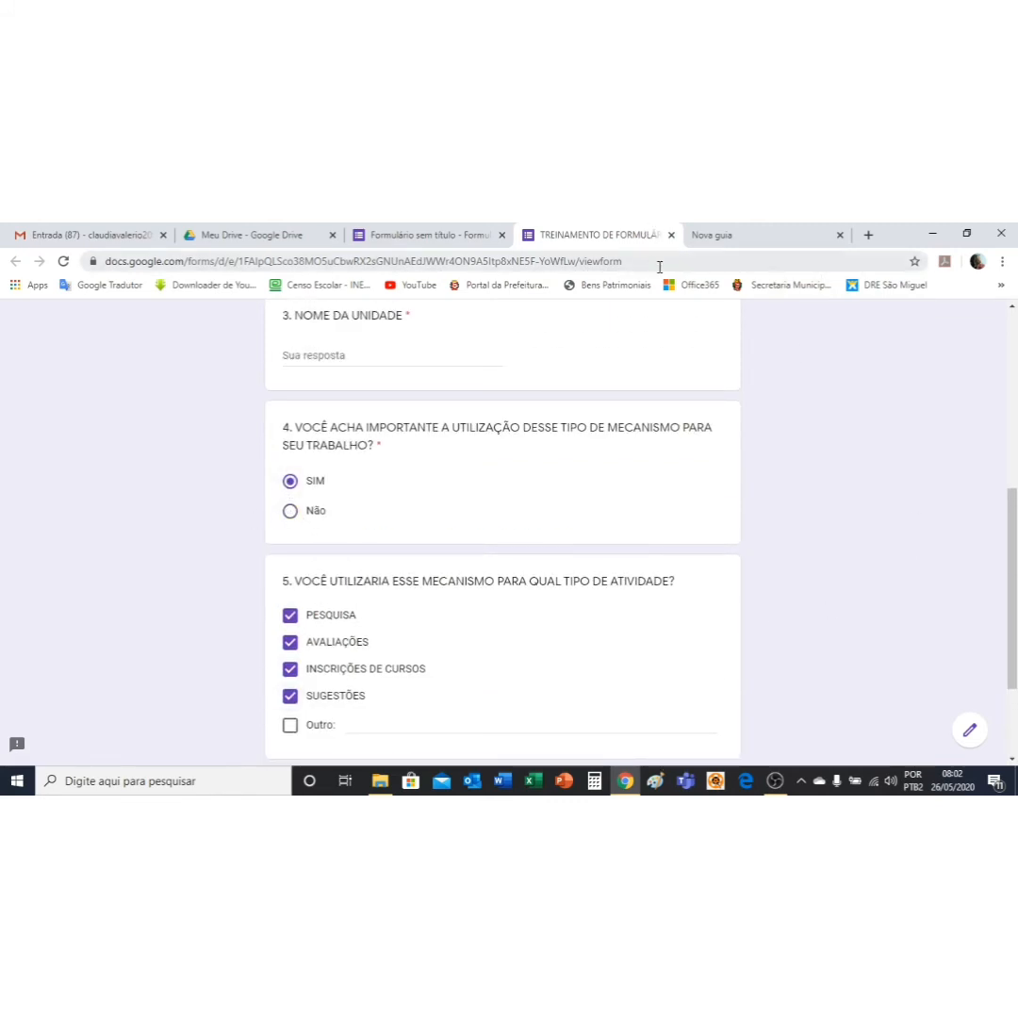
pyautogui.click(671, 236)
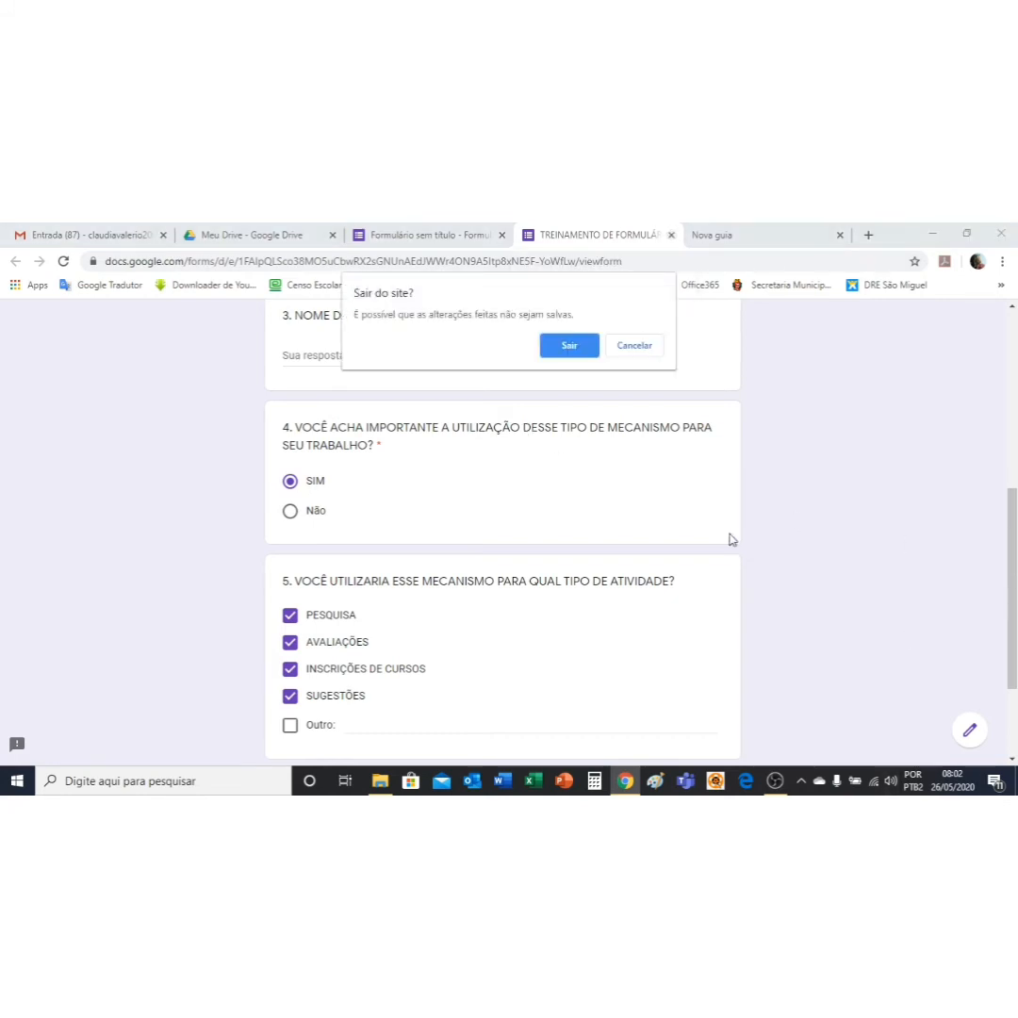
pyautogui.click(583, 345)
# Step: Switch on Obrigatória so question 5 becomes required
pyautogui.scroll(-8, 644, 510)
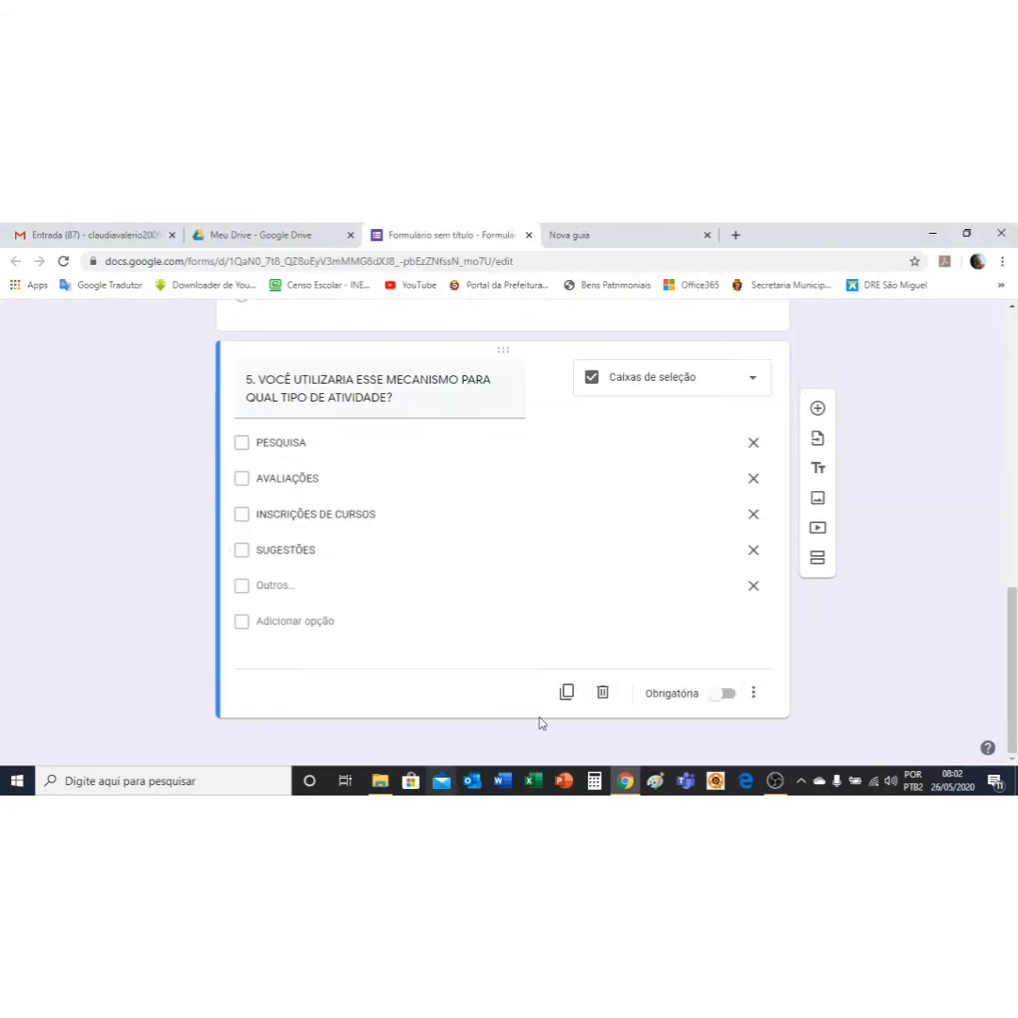
pyautogui.click(726, 694)
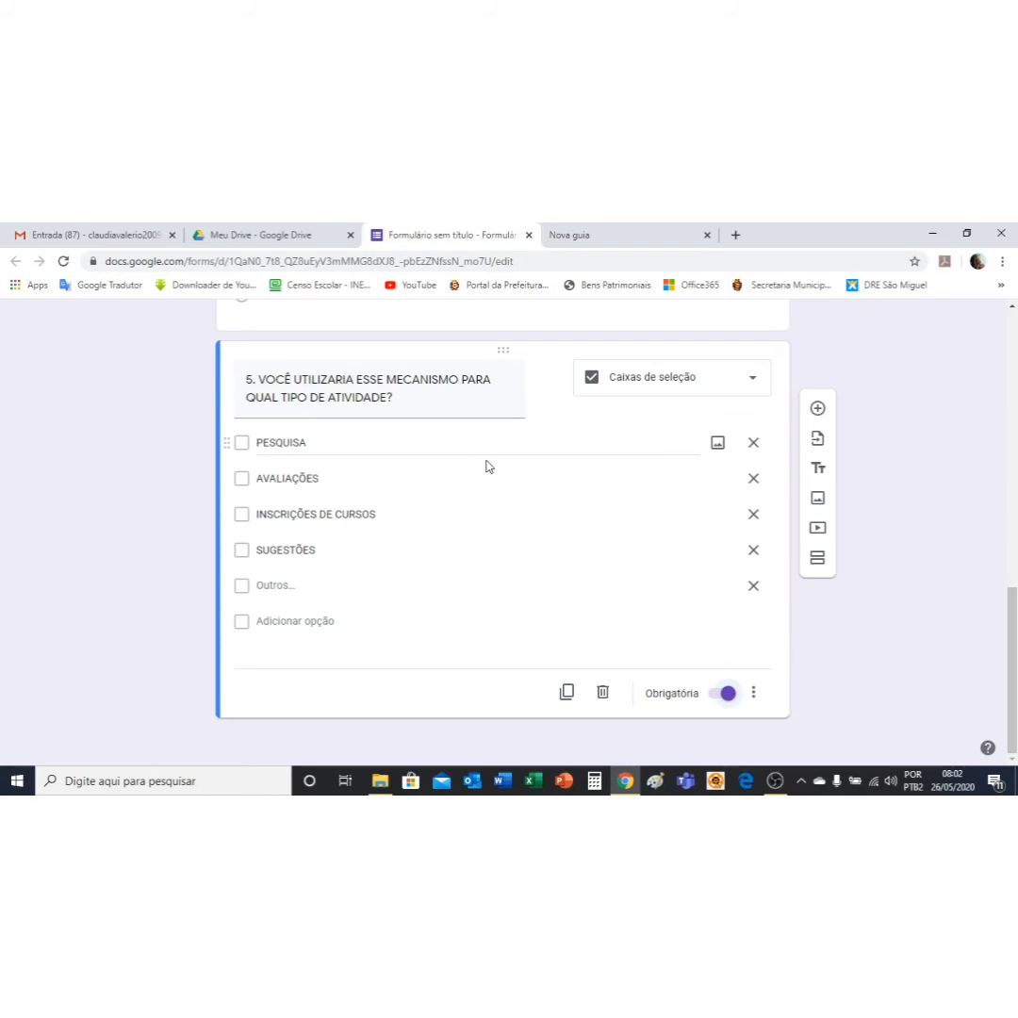
pyautogui.click(816, 501)
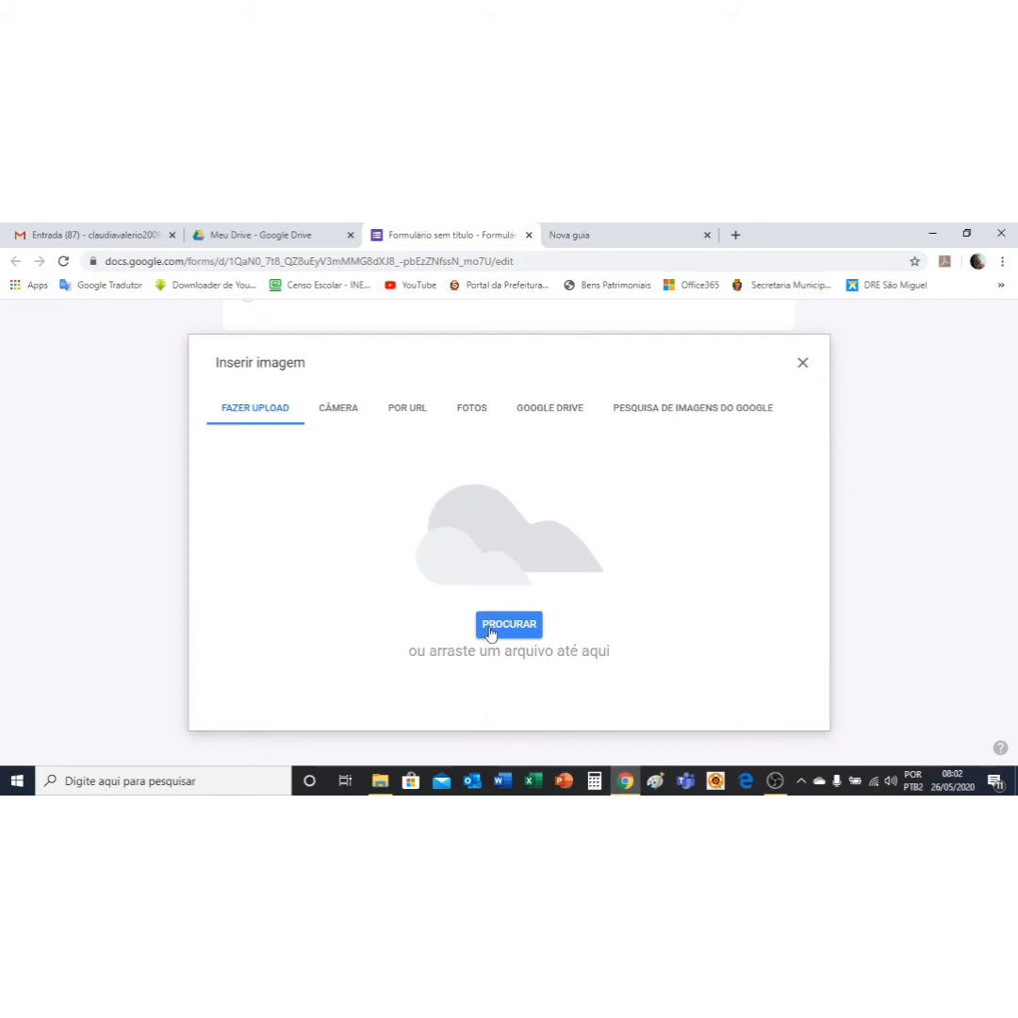
pyautogui.click(490, 625)
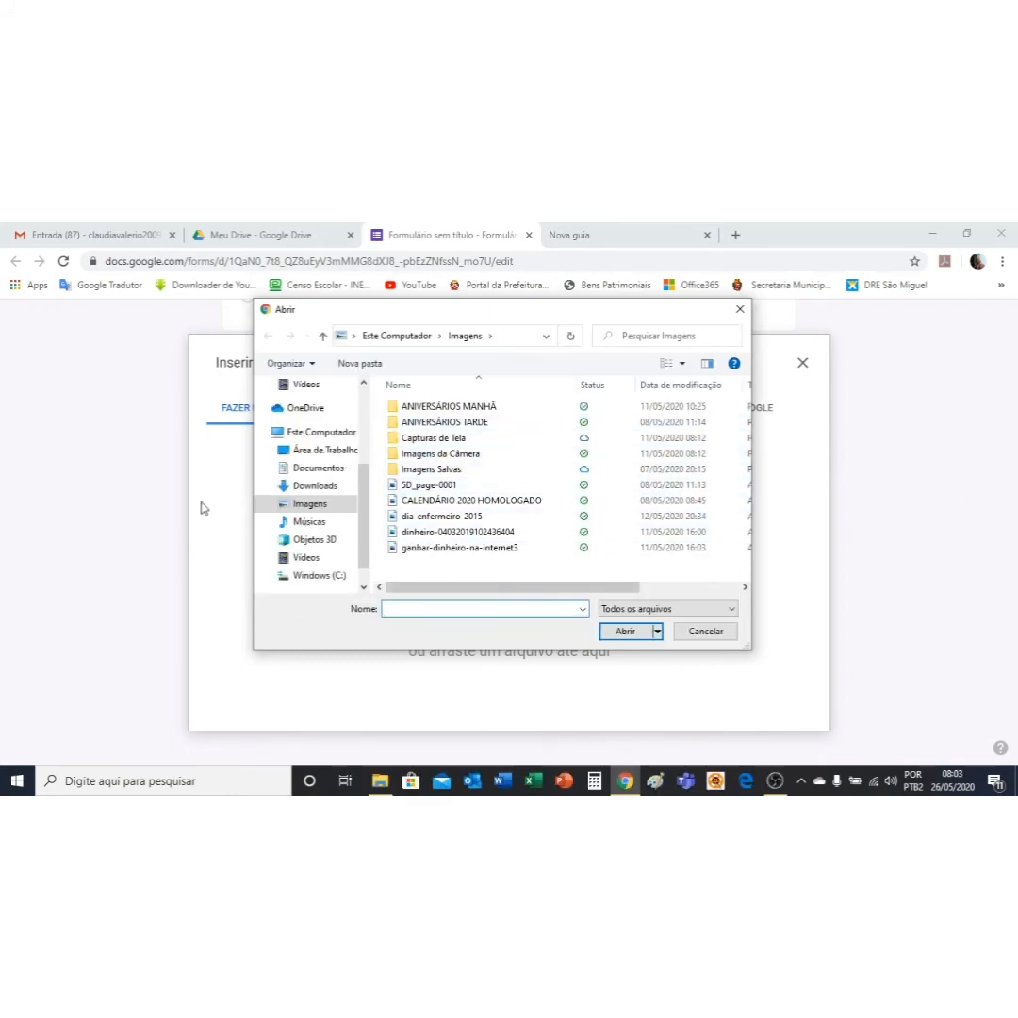
pyautogui.click(481, 533)
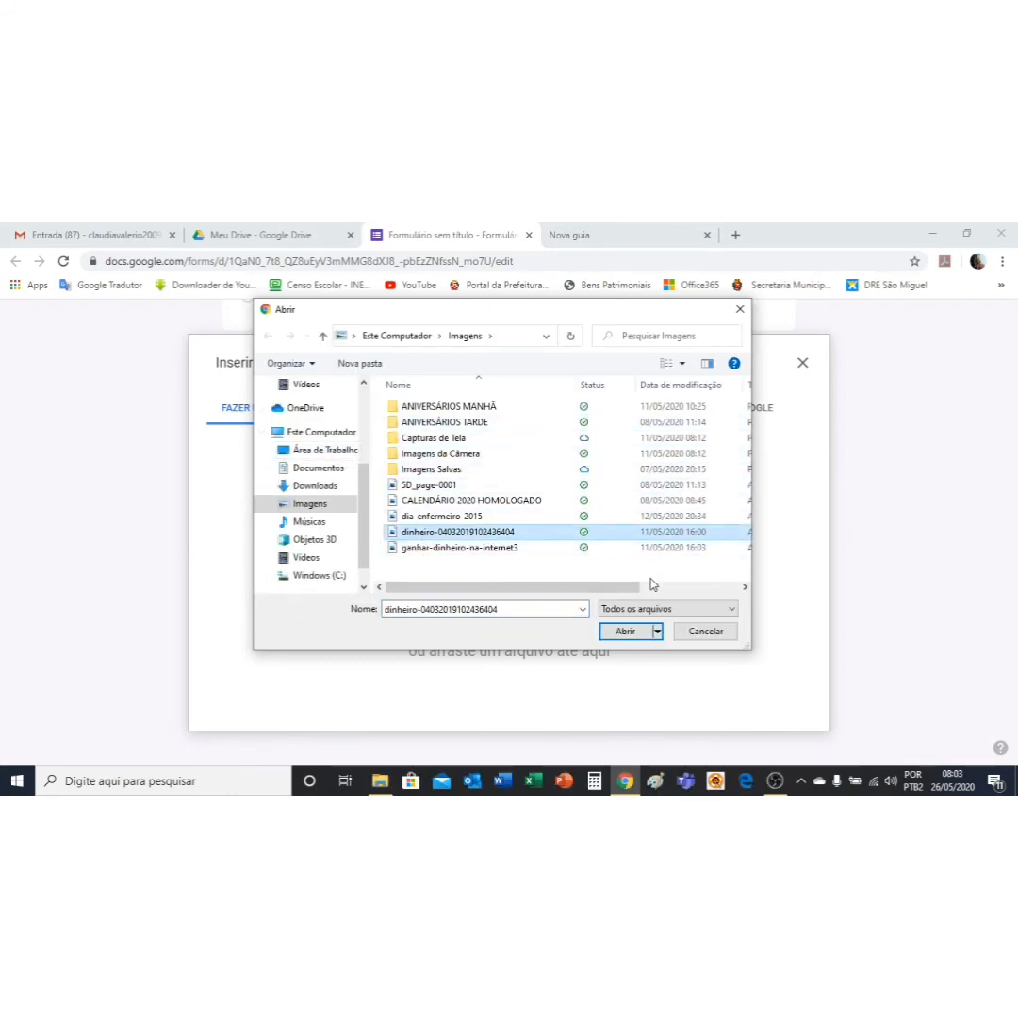
pyautogui.click(630, 632)
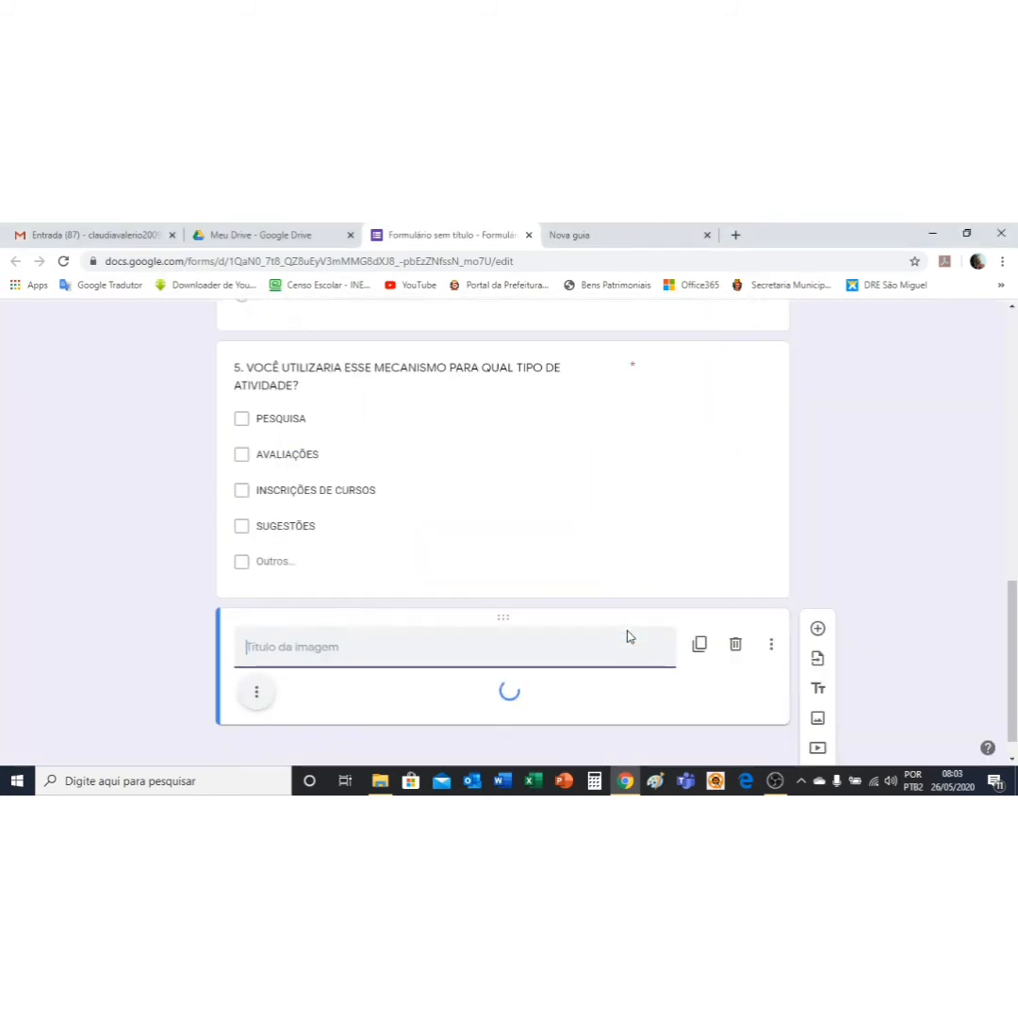
pyautogui.scroll(-3, 946, 537)
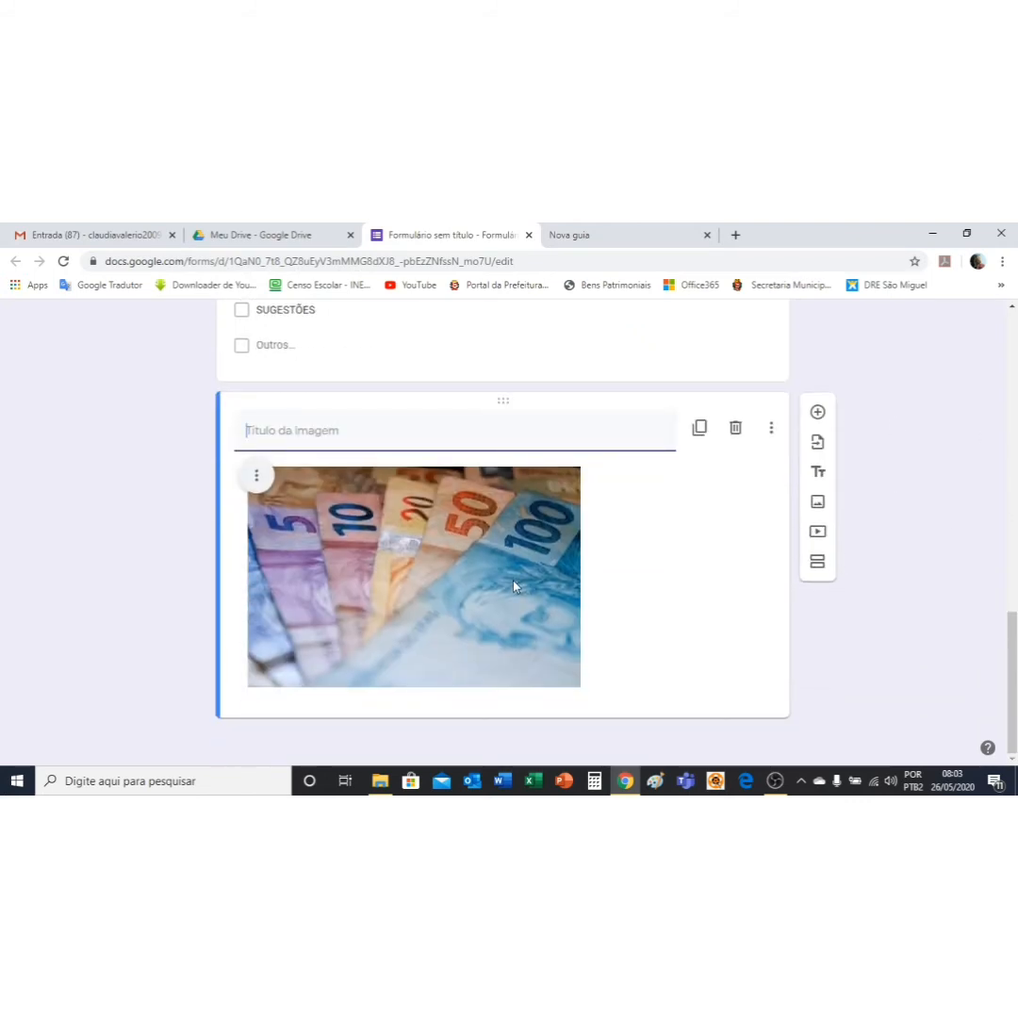
# Step: Title the banknote image 'OBSERVE A IMAGEM' and add a blank multiple-choice question below it
pyautogui.click(279, 431)
pyautogui.write('OBSERV')
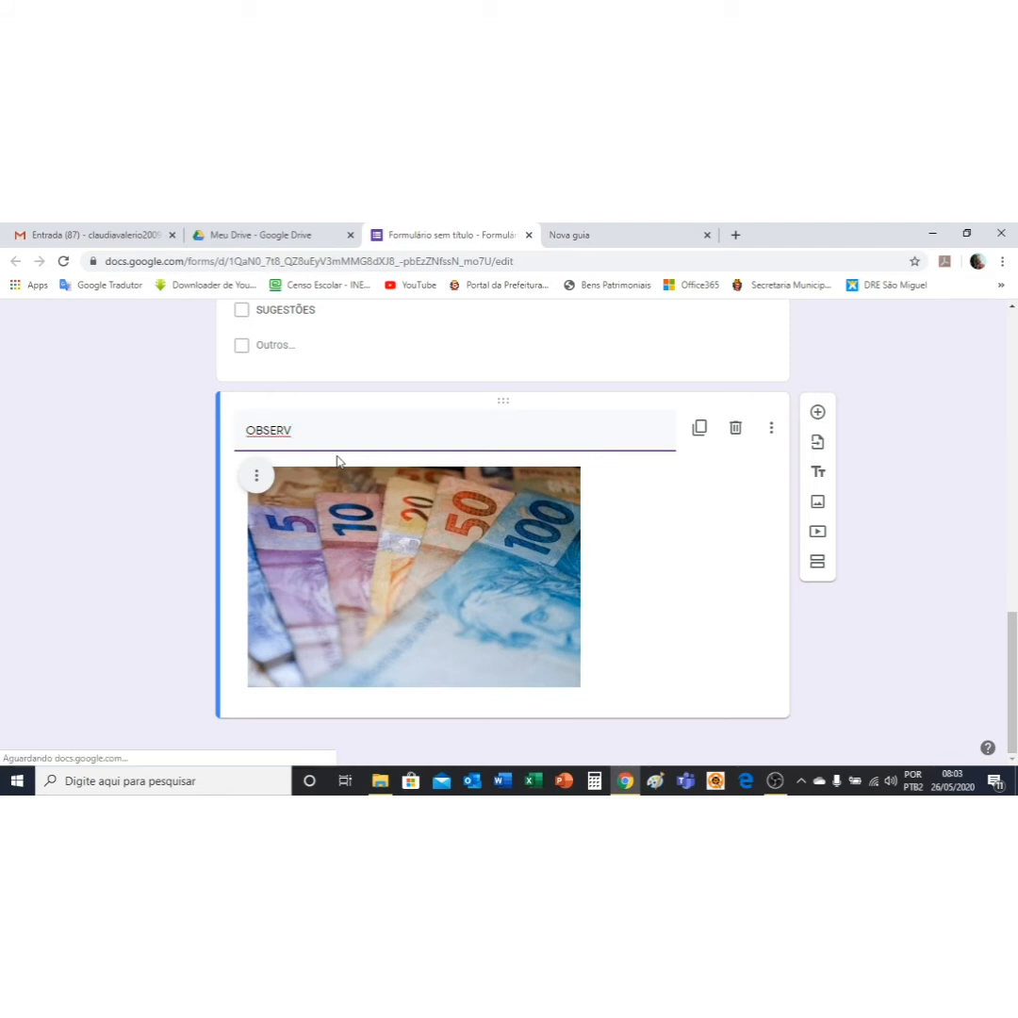
pyautogui.write('E A IMAGEM')
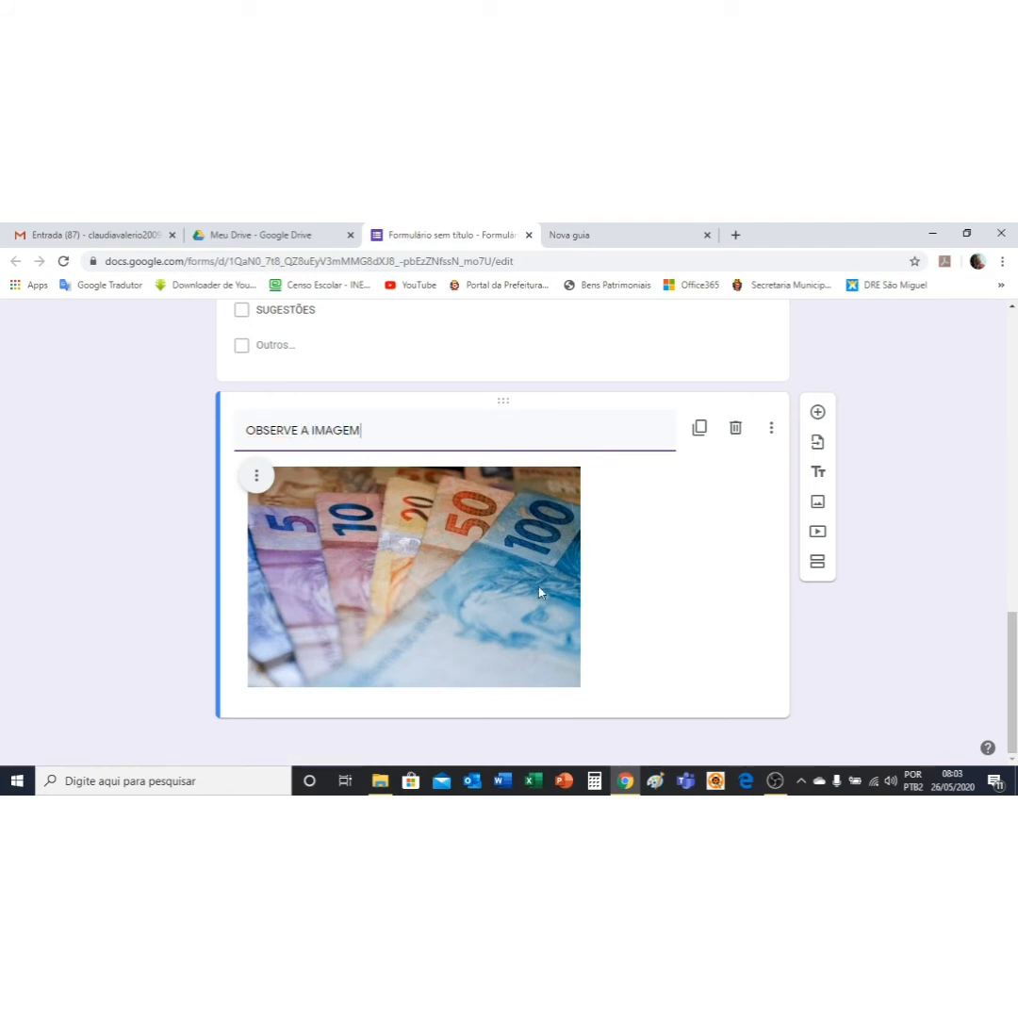
pyautogui.click(818, 413)
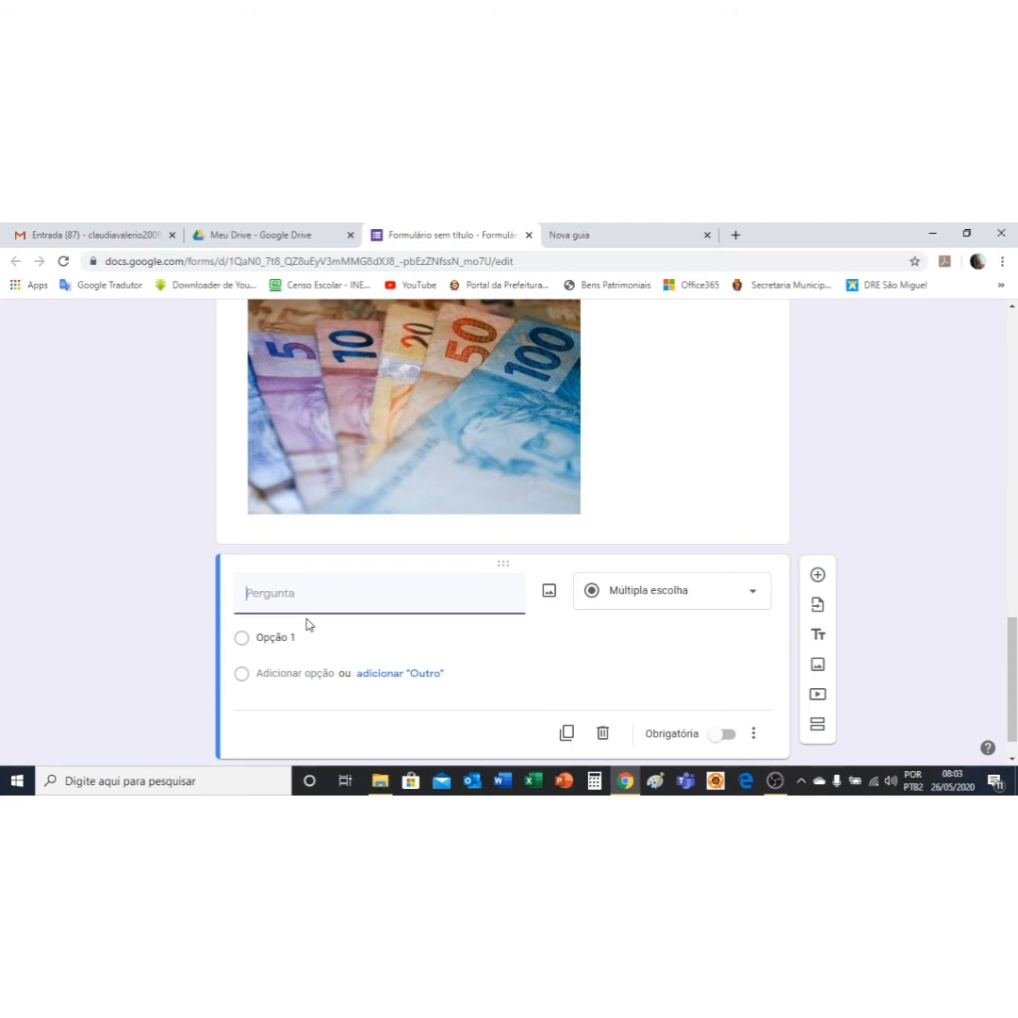
# Step: Title question 6 '6. VOCÊ ACHA QUE ESSE MECANISMO LHE AJUDARIA A GANHAR DINHEIRO'
pyautogui.write('6. VOCÊ')
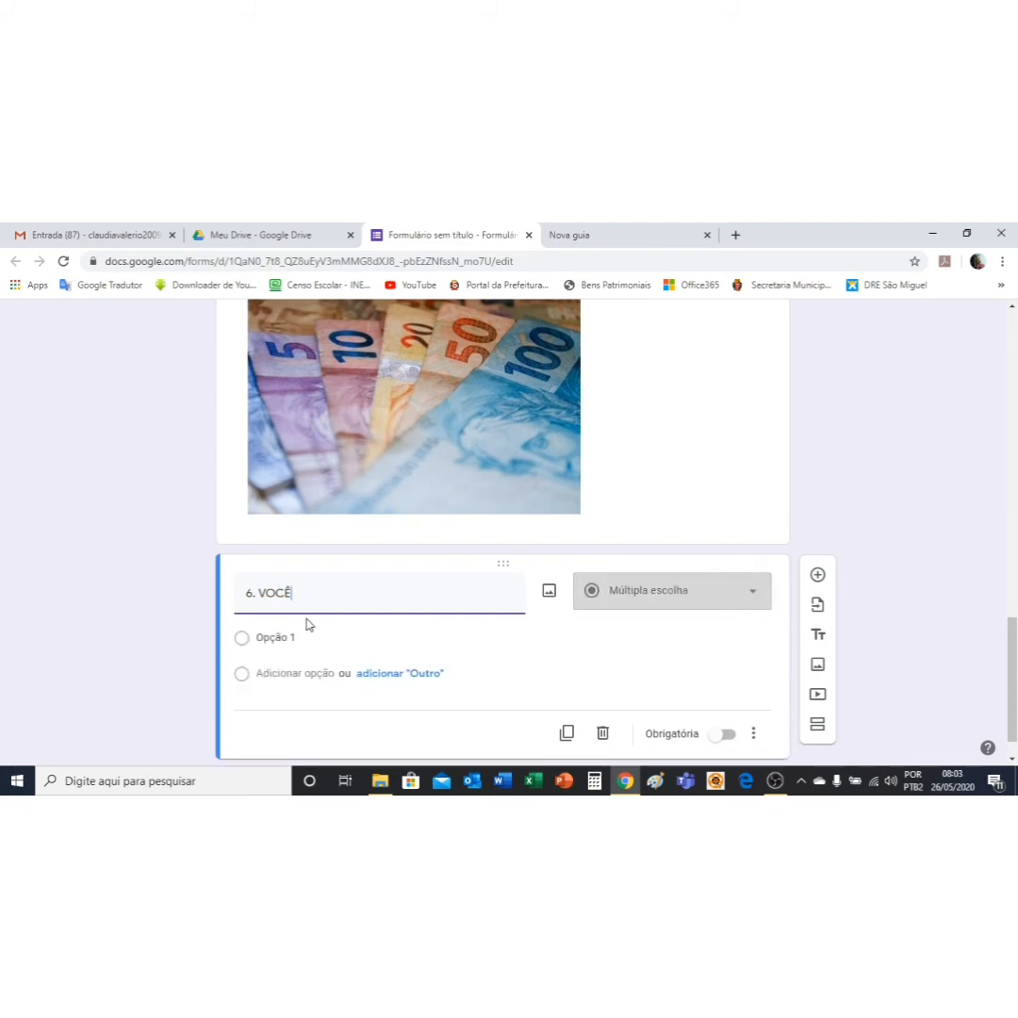
pyautogui.write(' ACHA')
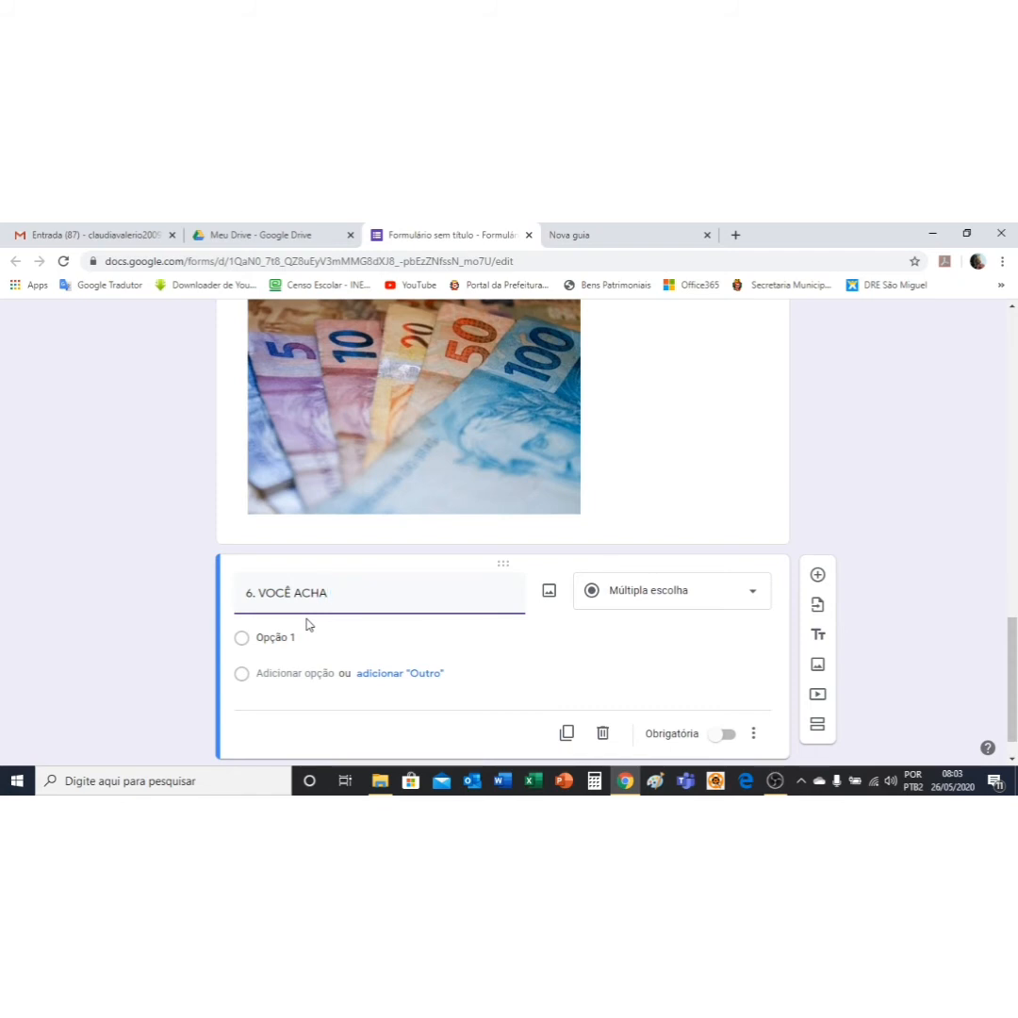
pyautogui.write('QUE ESSE MECANISMO LH')
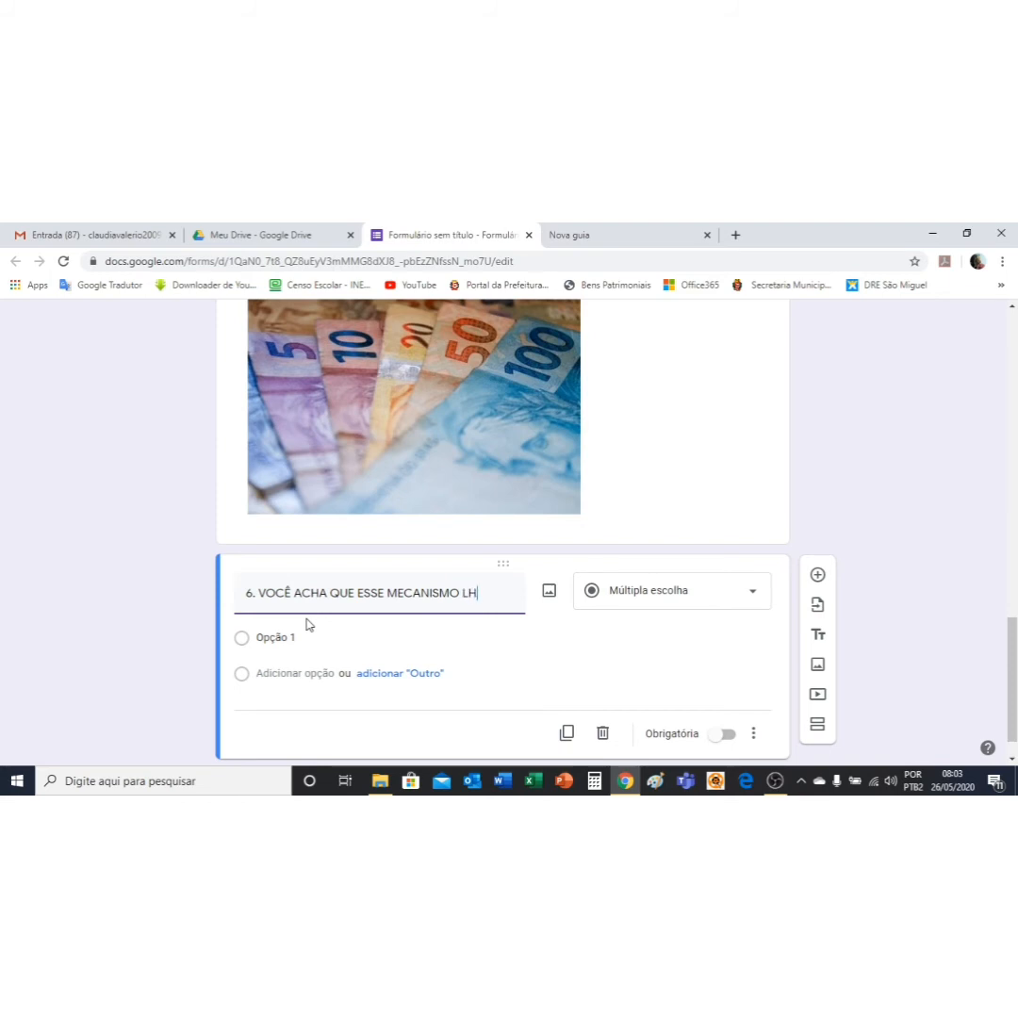
pyautogui.write('E AJUDARIA')
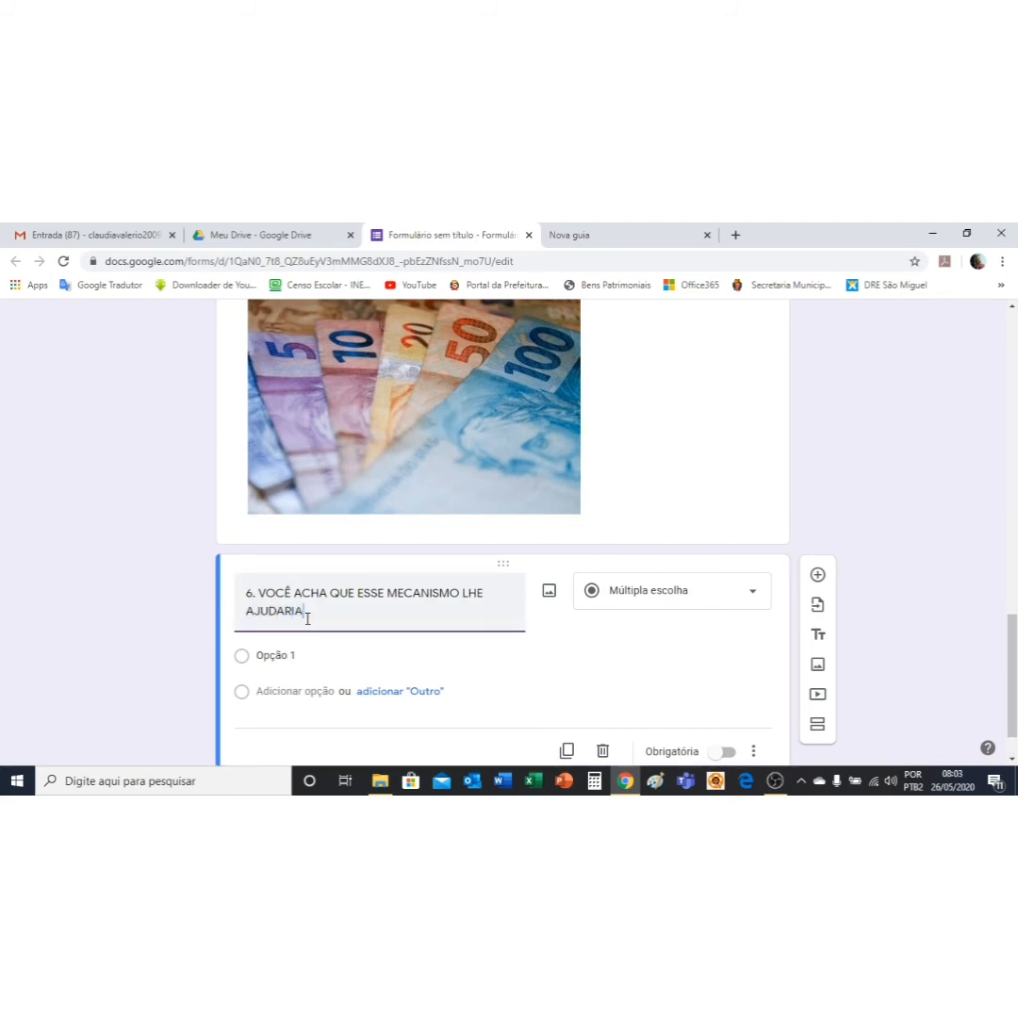
pyautogui.write(' A GANHAR DINHEIRO?')
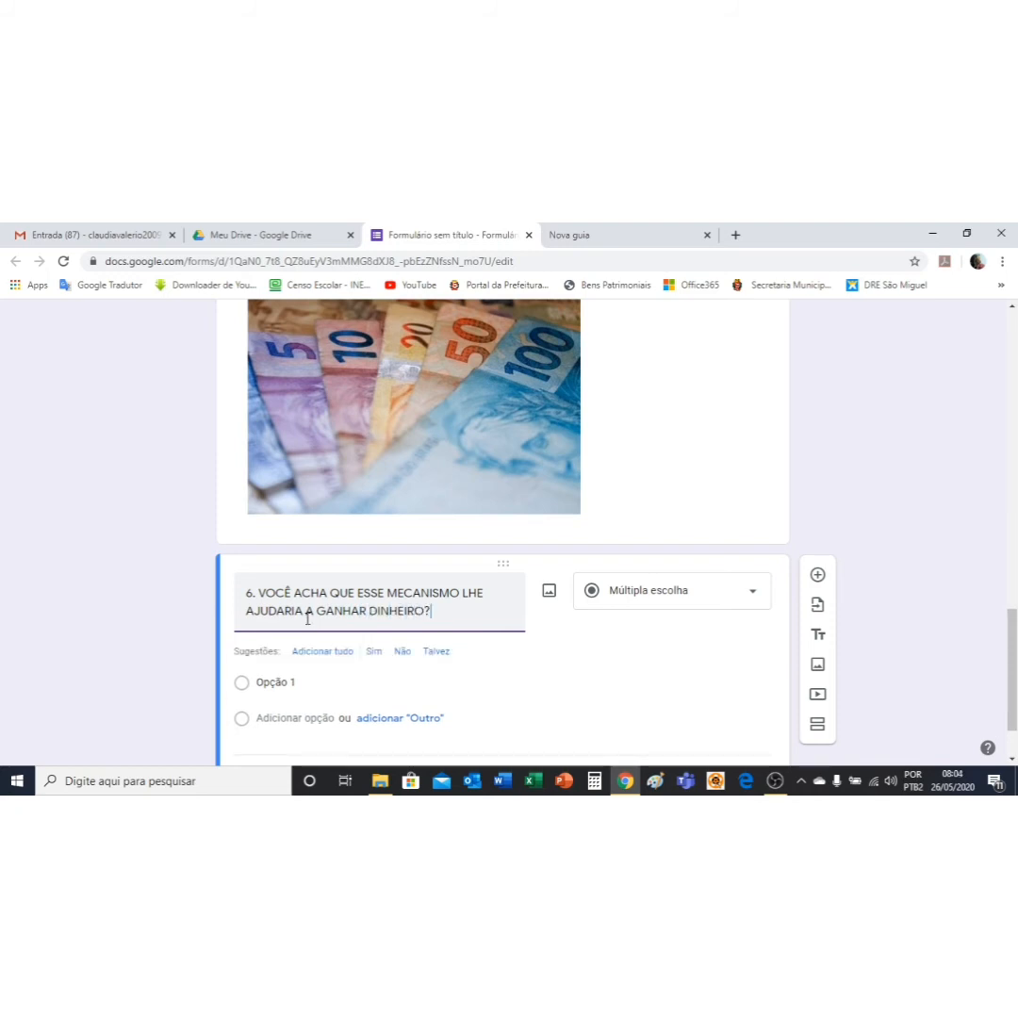
# Step: Give question 6 Sim, Não and Talvez options, make it required, and add a blank question
pyautogui.click(374, 655)
pyautogui.click(377, 659)
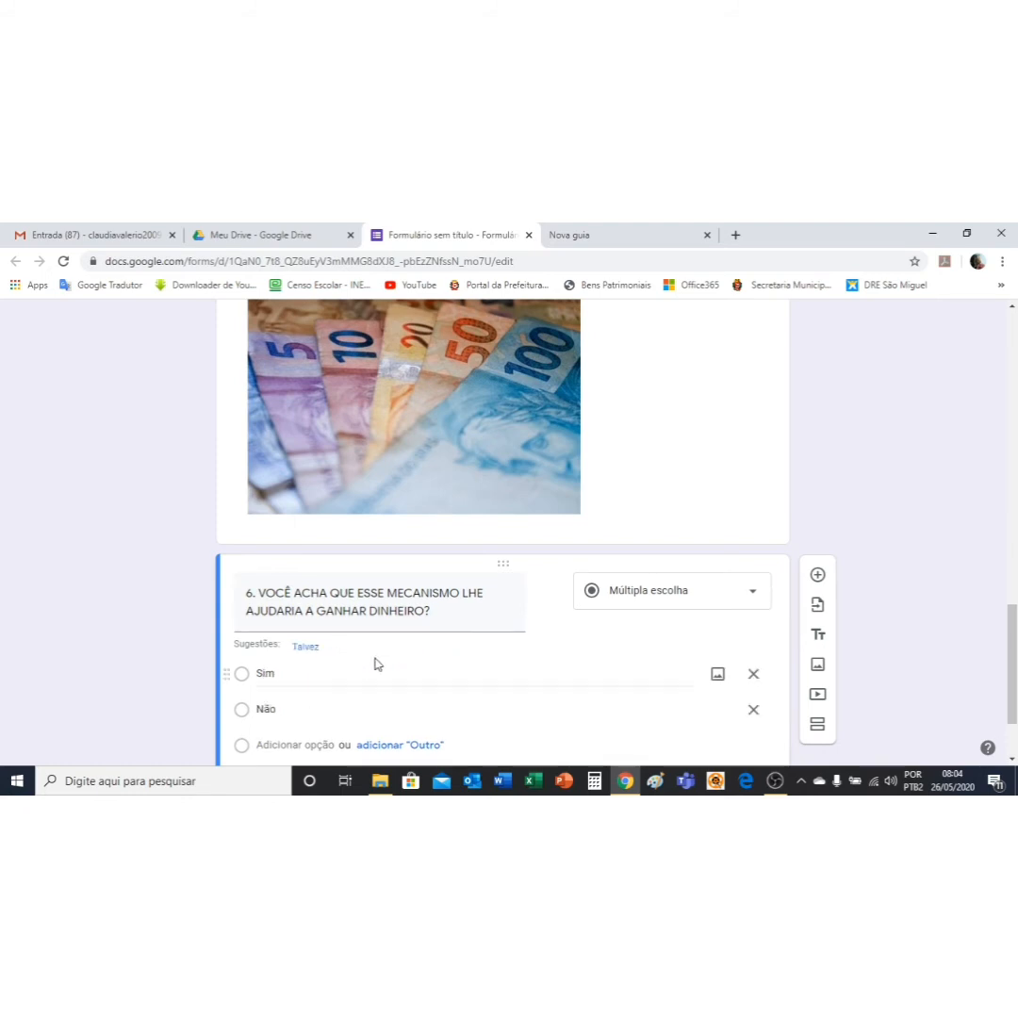
pyautogui.click(307, 648)
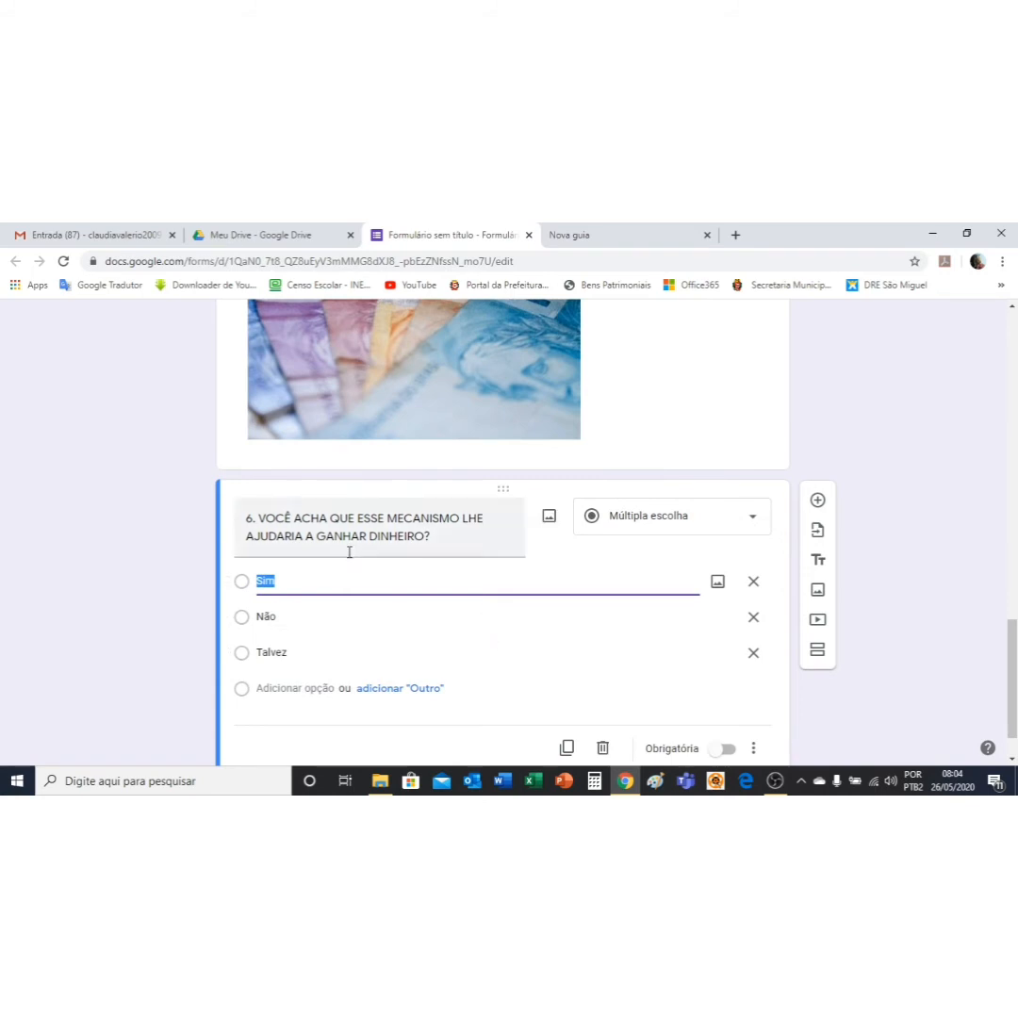
pyautogui.scroll(-1, 358, 576)
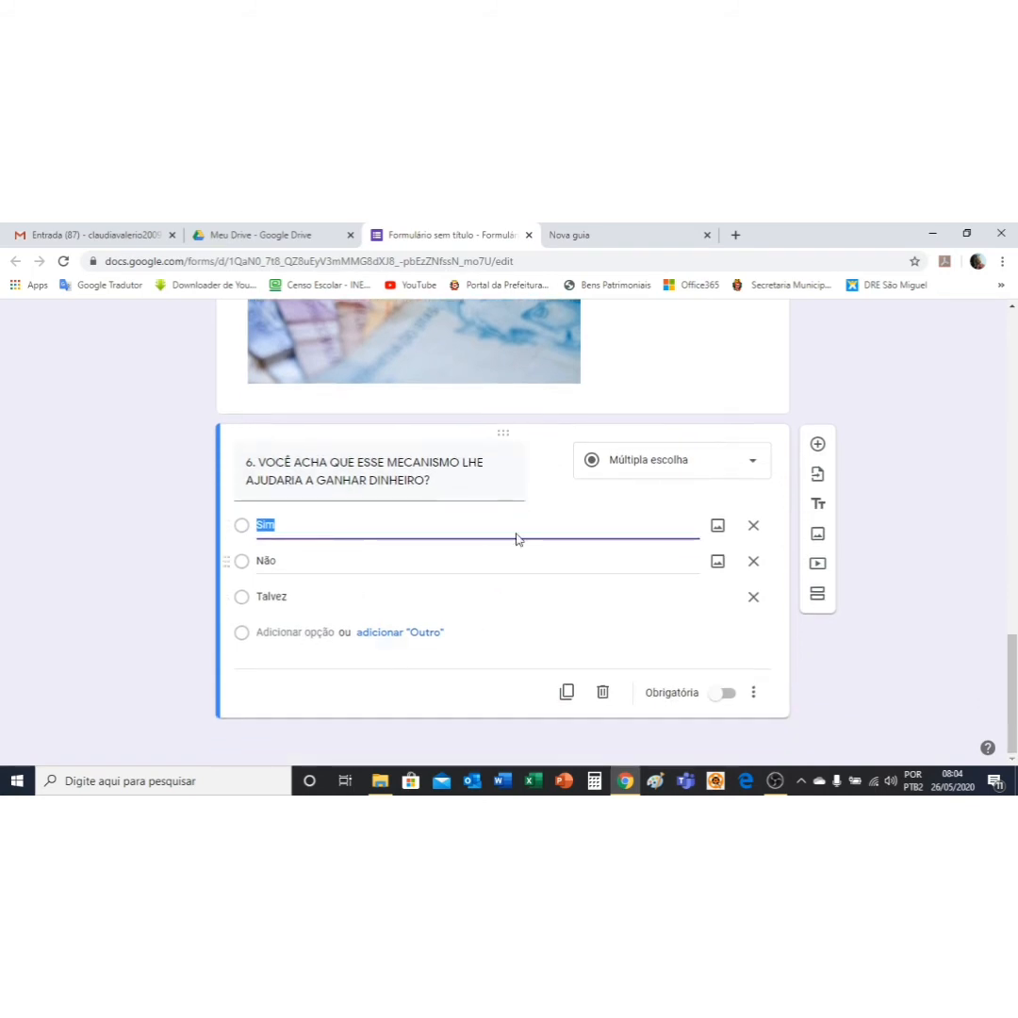
pyautogui.click(728, 694)
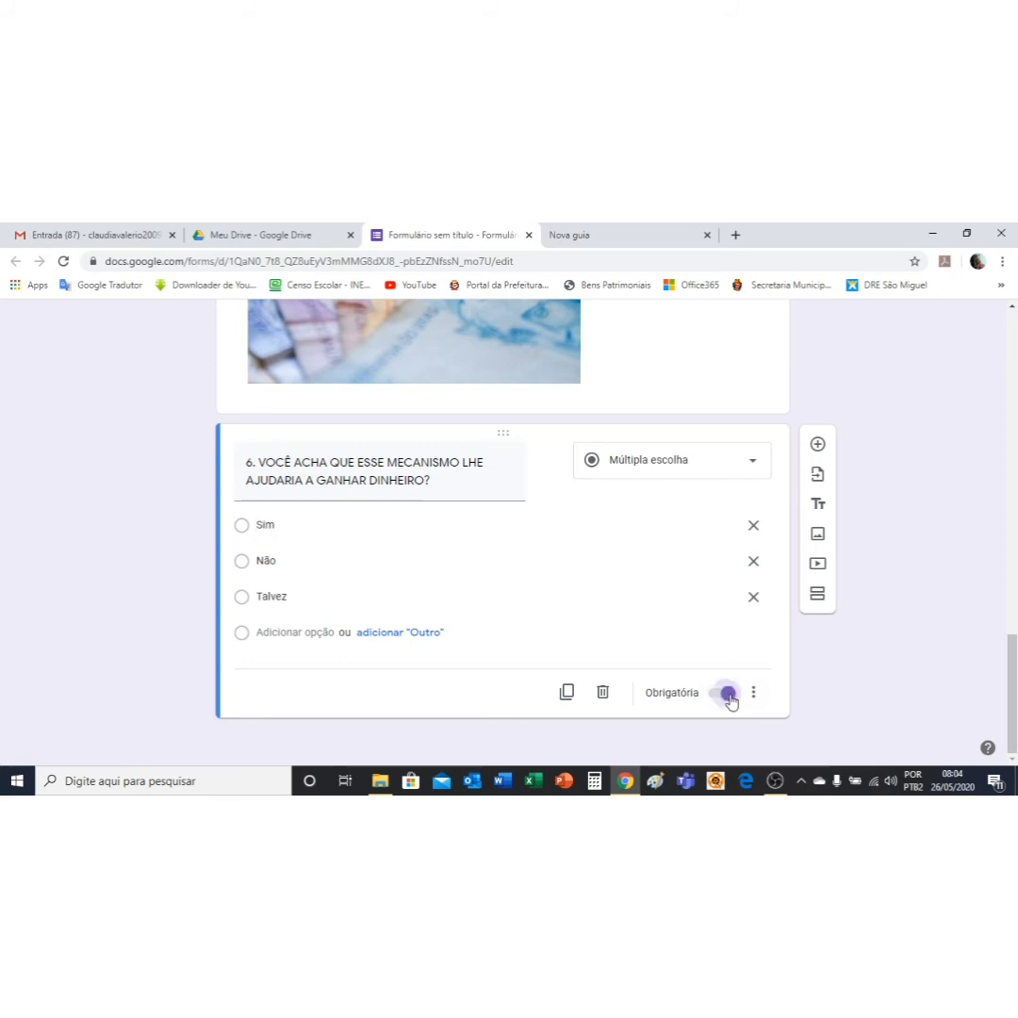
pyautogui.click(817, 446)
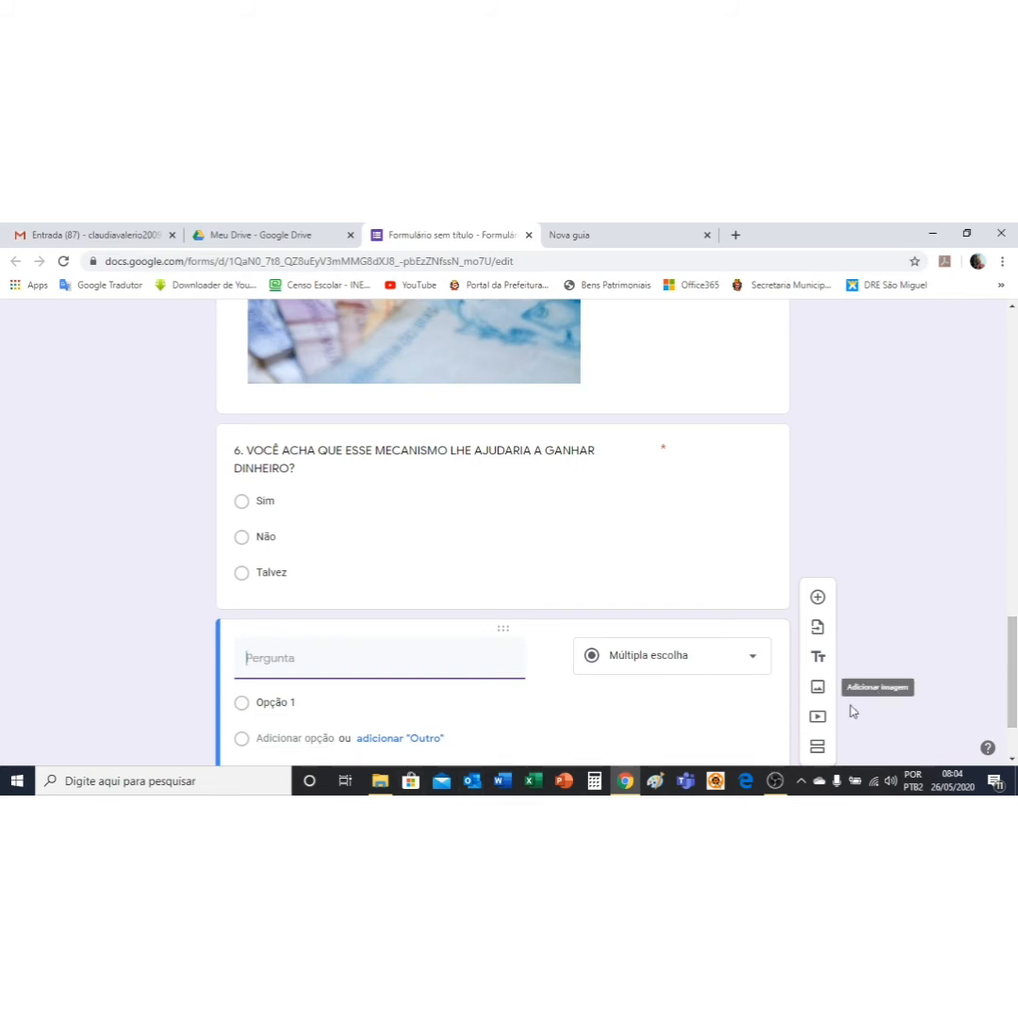
# Step: Embed the YouTube video '5 COISAS FÁCEIS PRA GANHAR DINHEIRO RÁPIDO' from a 'COMO GANHAR DINHEIRO' search
pyautogui.click(817, 717)
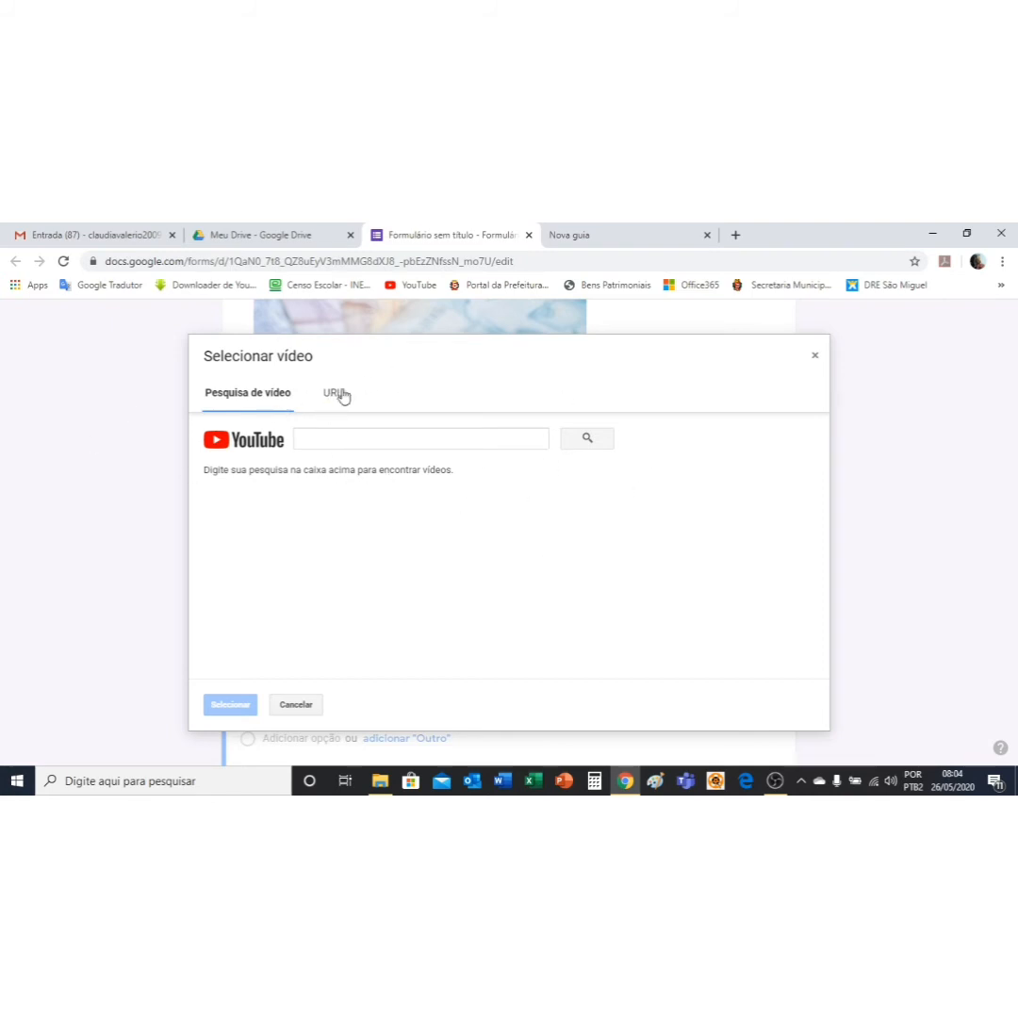
pyautogui.click(456, 435)
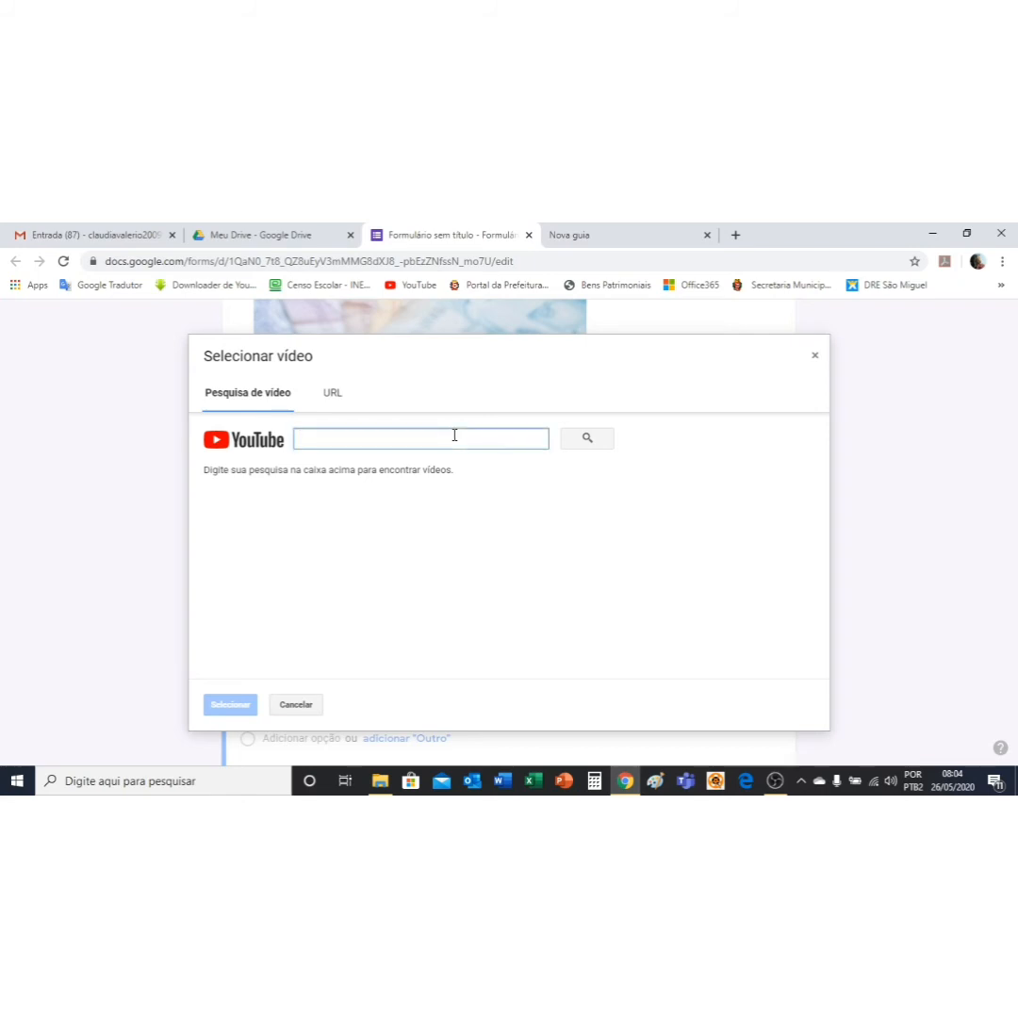
pyautogui.write('COMO GANHAR DI')
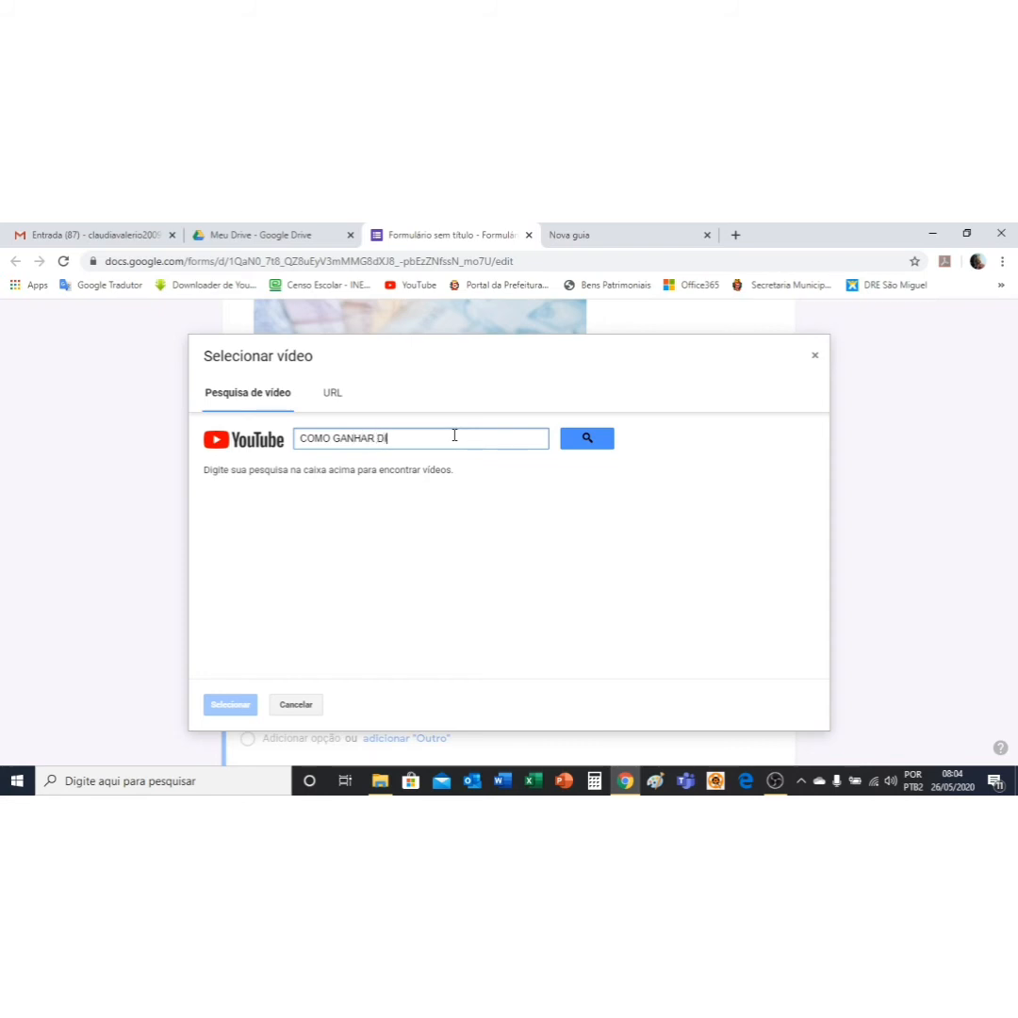
pyautogui.write('NEIRO')
pyautogui.write('HE')
pyautogui.click(588, 441)
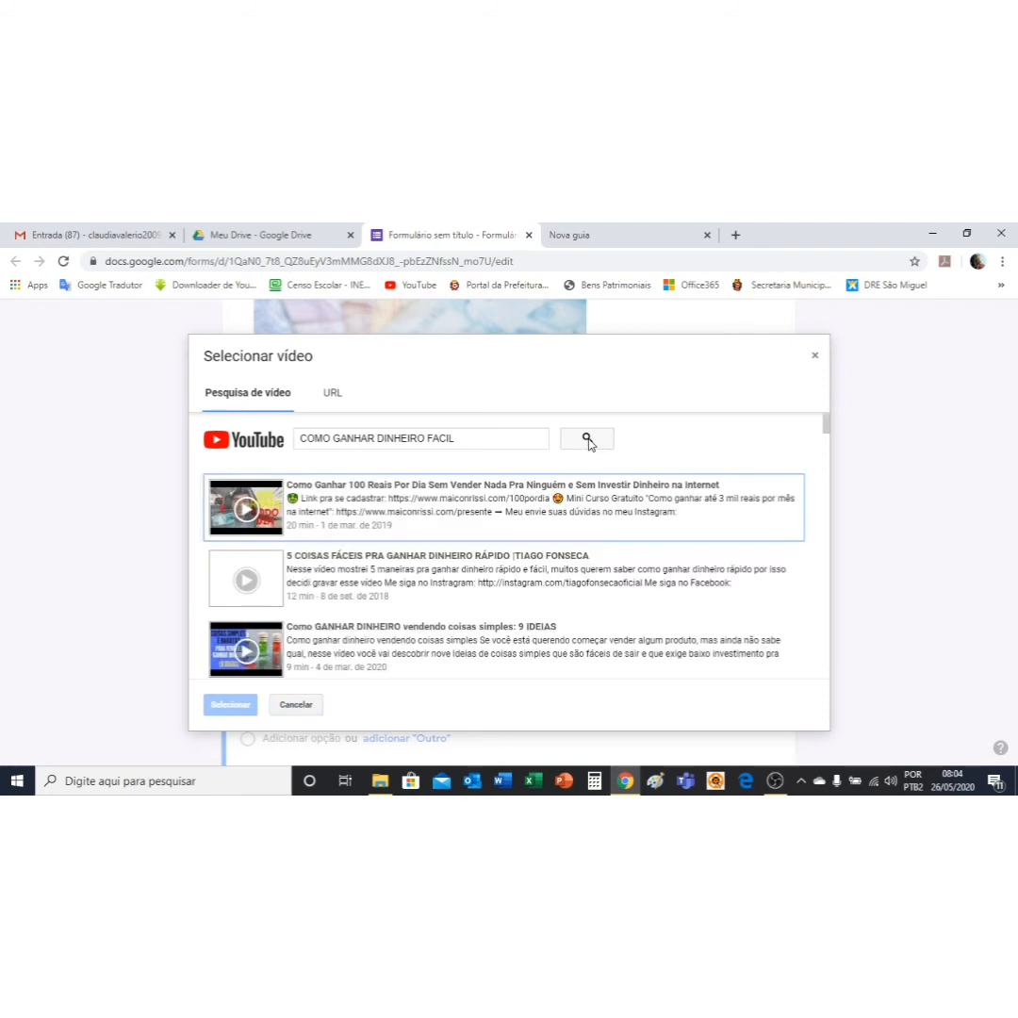
pyautogui.click(323, 490)
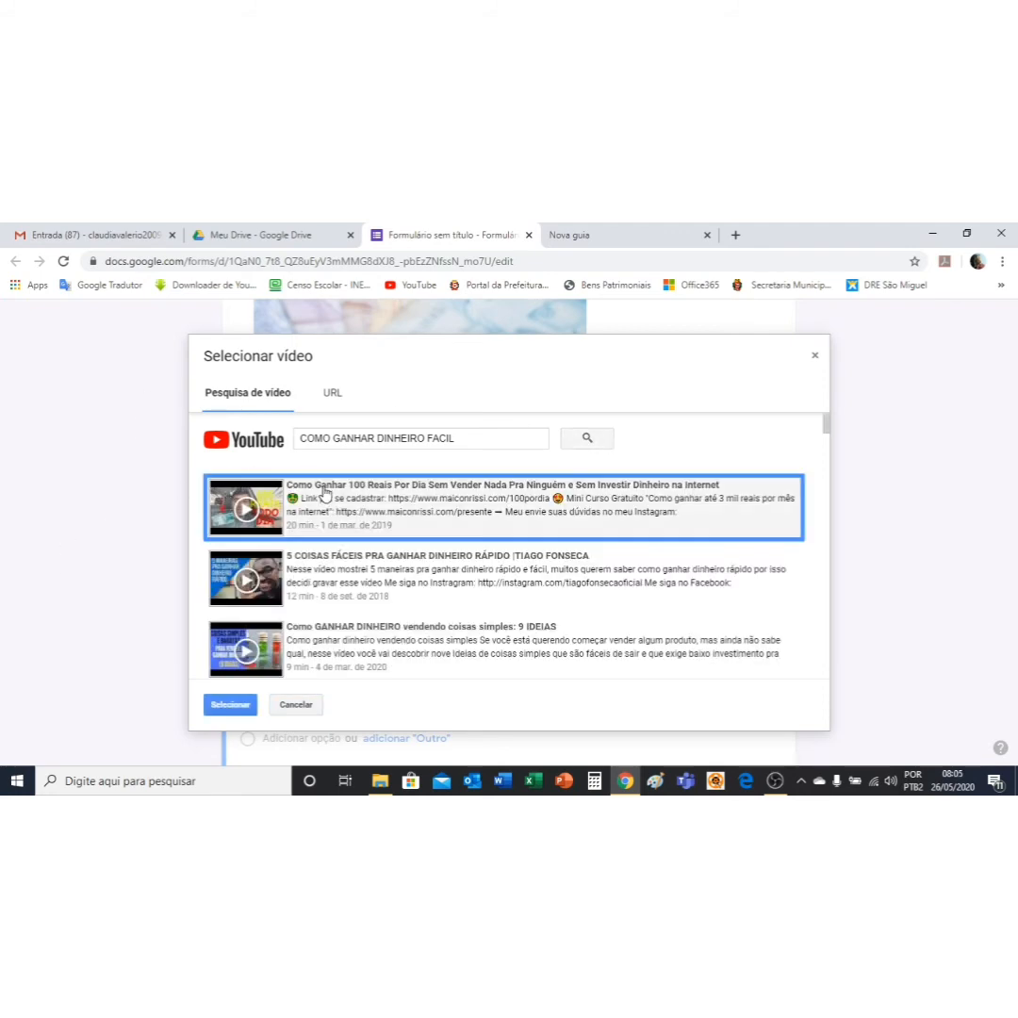
pyautogui.click(305, 577)
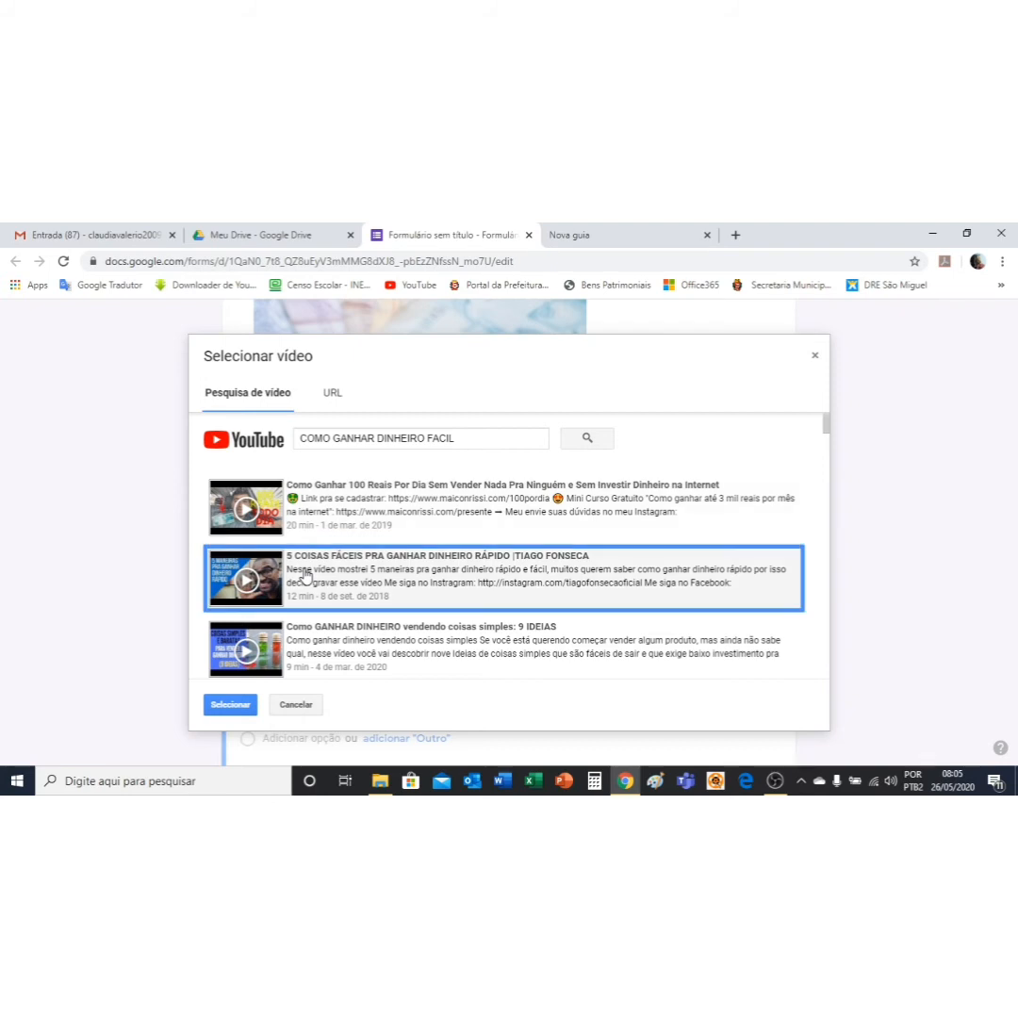
pyautogui.click(229, 705)
pyautogui.scroll(-2, 591, 532)
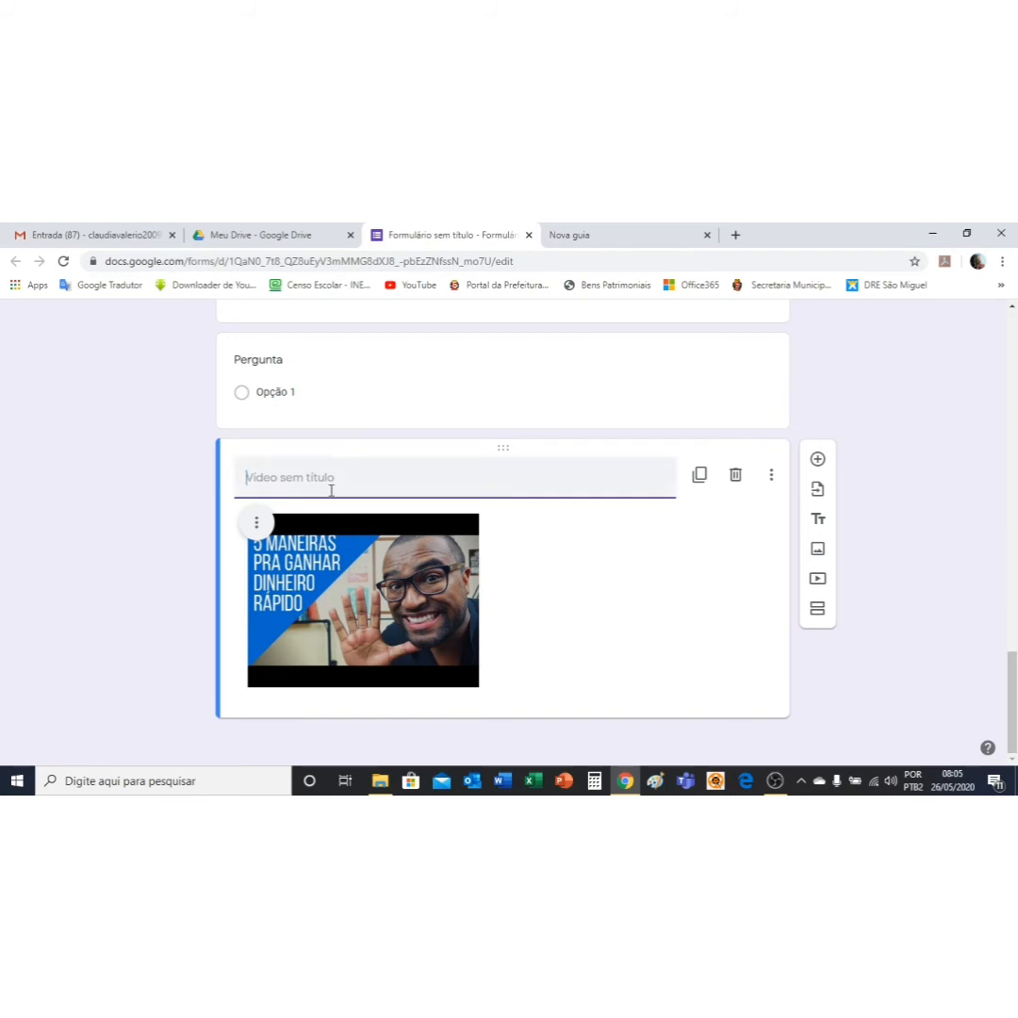
# Step: Caption the video 'ASSISTA O VÍDEO' and add a new question below it
pyautogui.write('ASSISTA O VÍDEO')
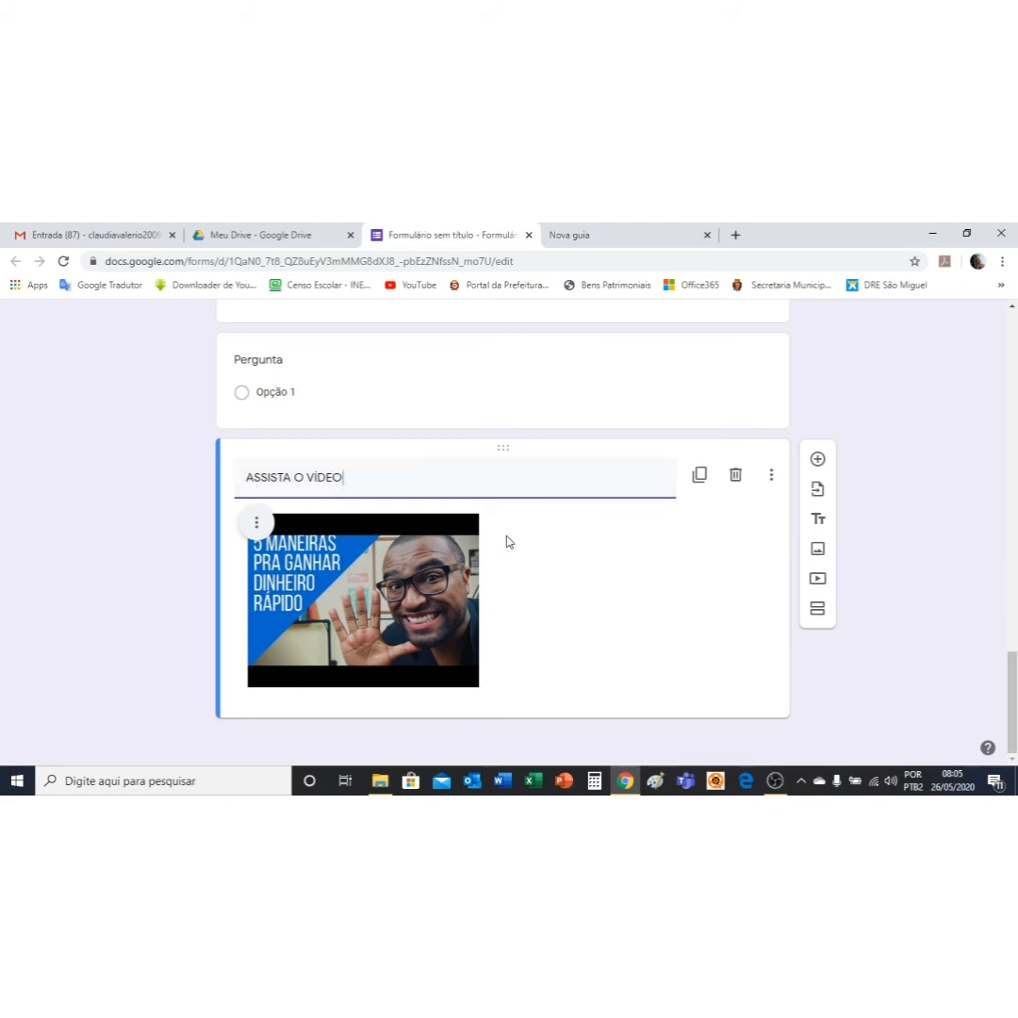
pyautogui.click(818, 460)
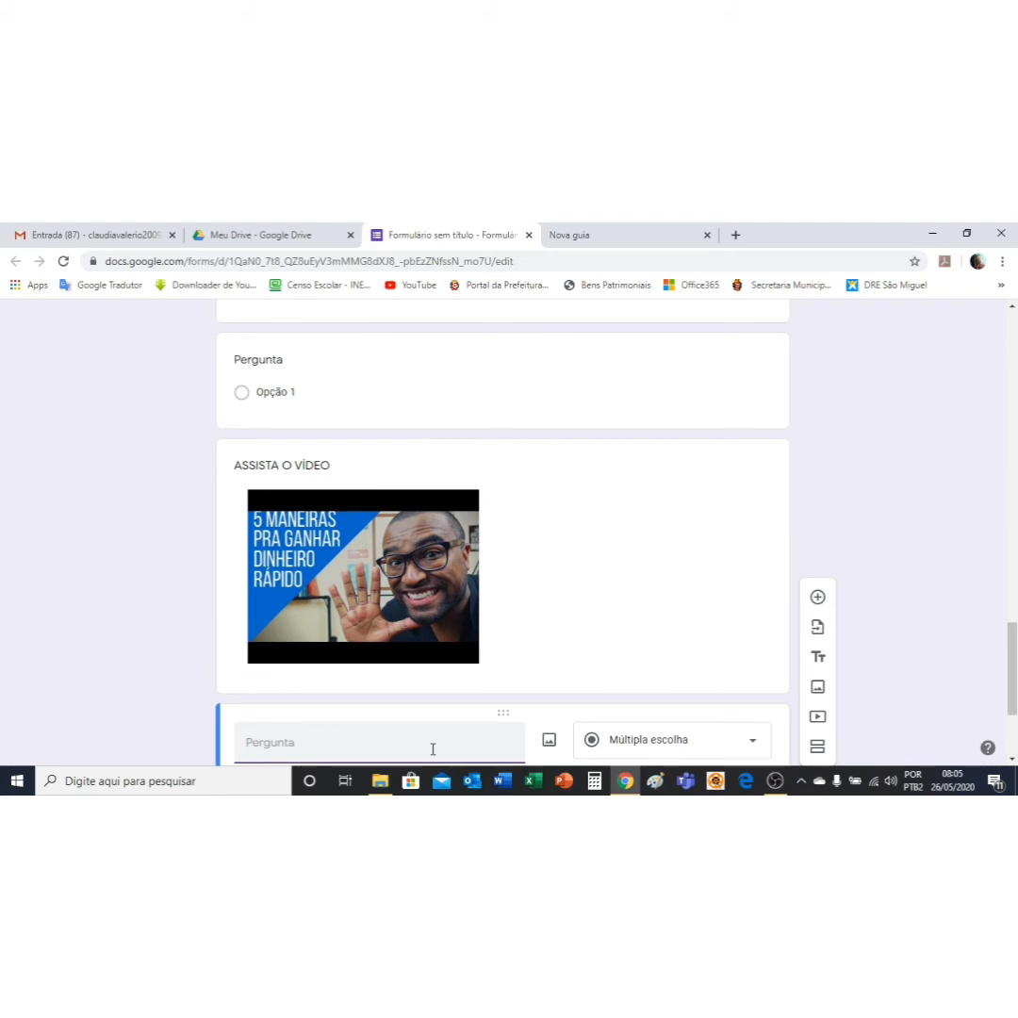
# Step: Title question 7 '7. É FÁCIL GANHAR DINHEIRO COM ESSE MECANISMO?', correcting FACIL to FÁCIL
pyautogui.write('7. É FACIL GANHAR DIN')
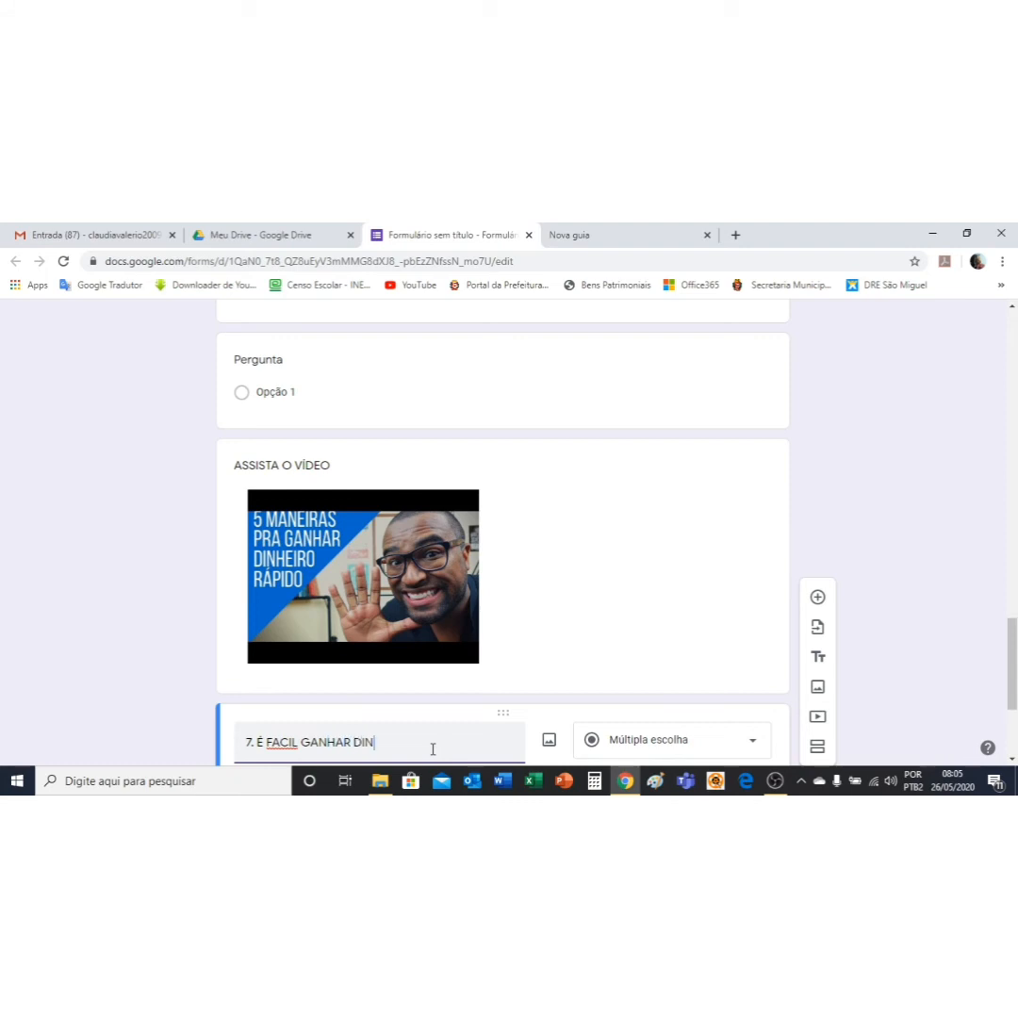
pyautogui.write('HIRO COM ESSE MEC')
pyautogui.write('ANISMO?')
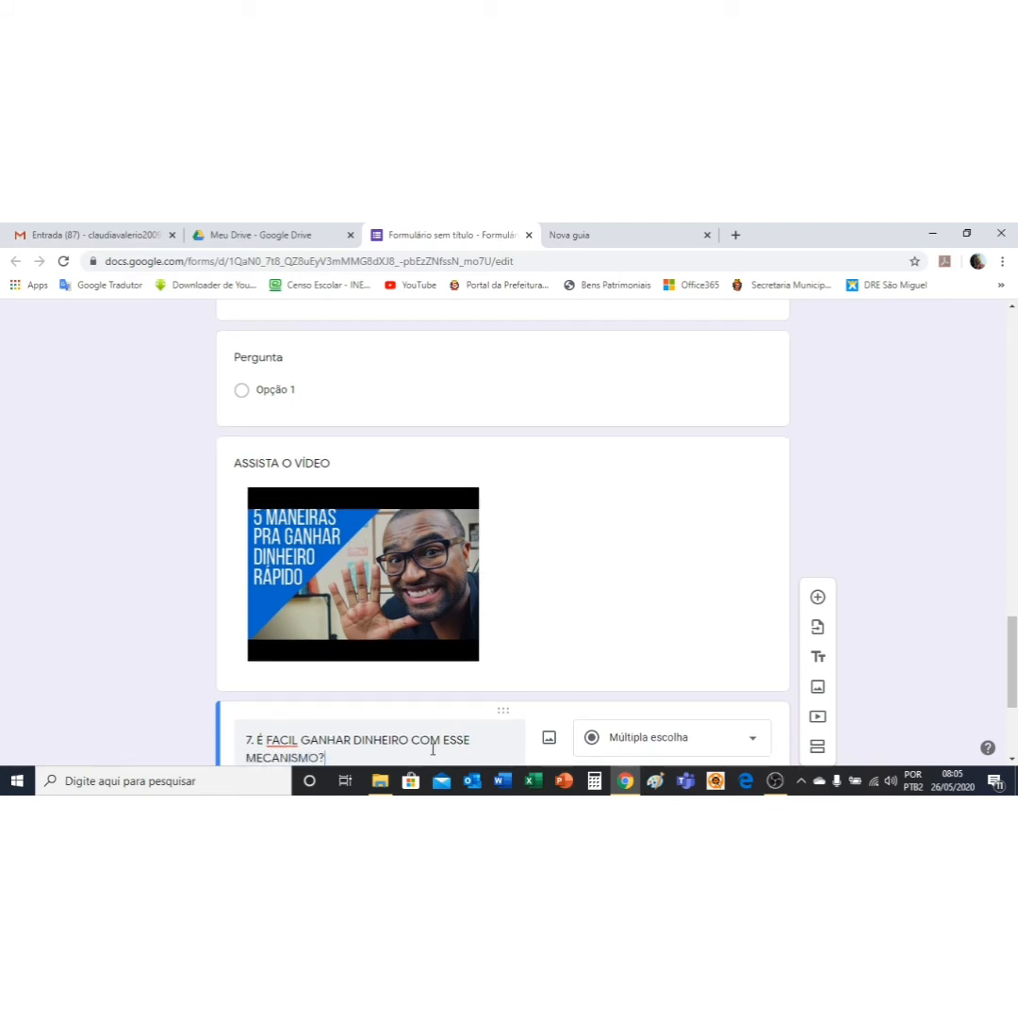
pyautogui.doubleClick(282, 740)
pyautogui.rightClick(283, 741)
pyautogui.click(348, 541)
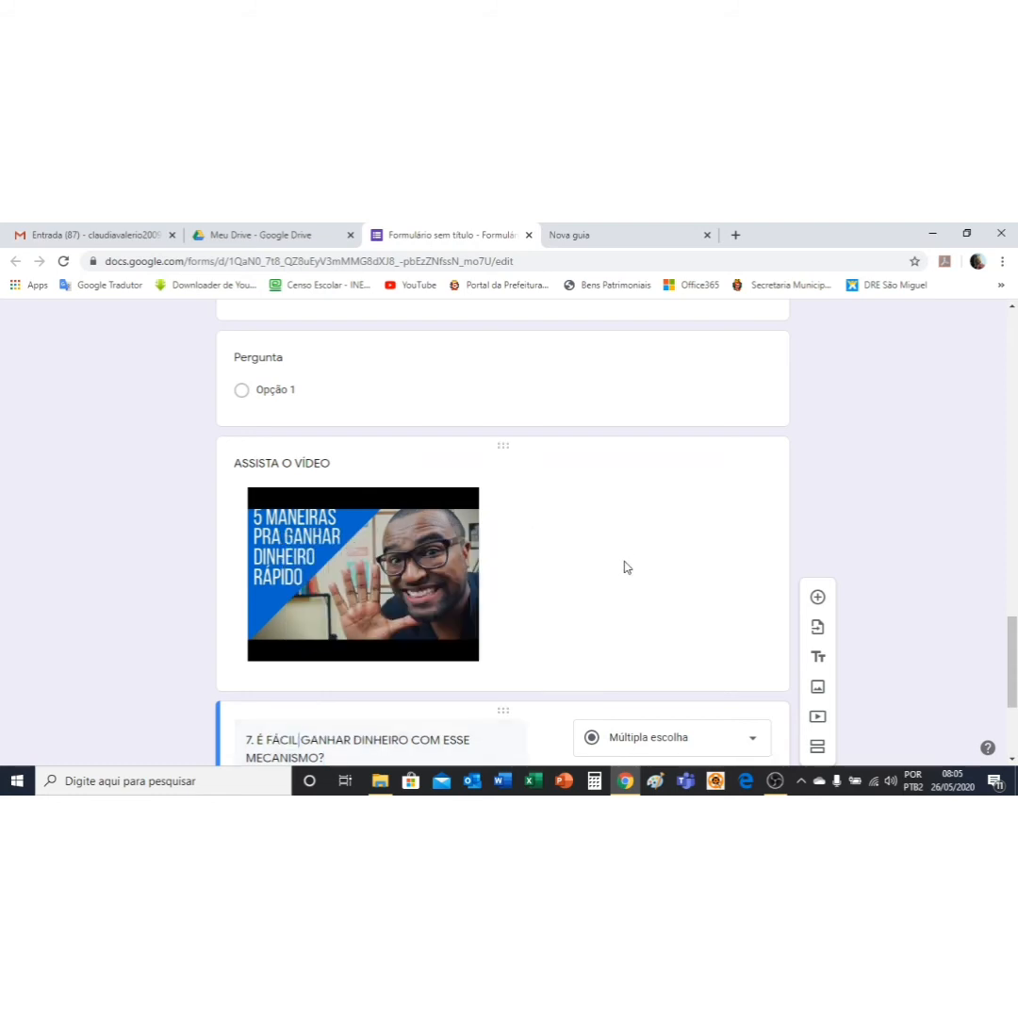
# Step: Give question 7 the options Sim, Não and Talvez and make it required
pyautogui.scroll(-3, 624, 566)
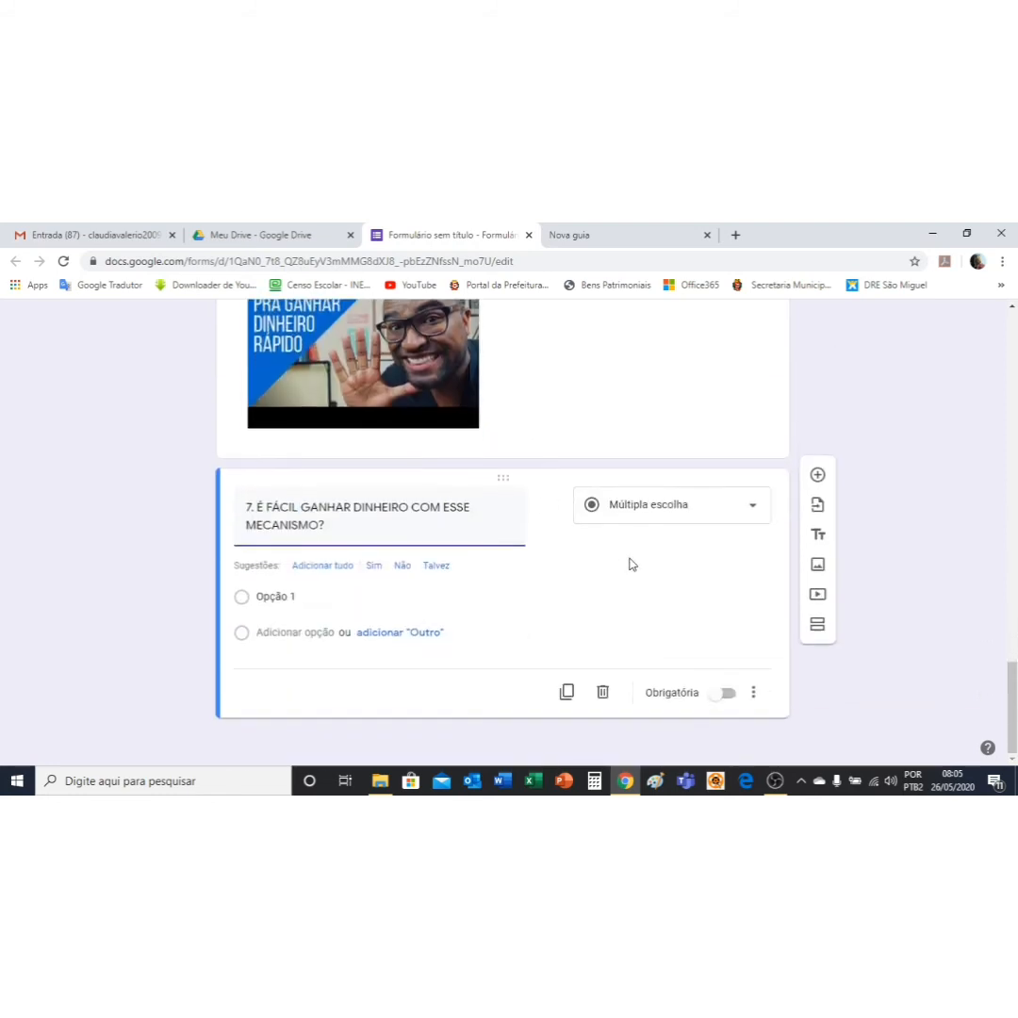
pyautogui.click(381, 571)
pyautogui.click(375, 569)
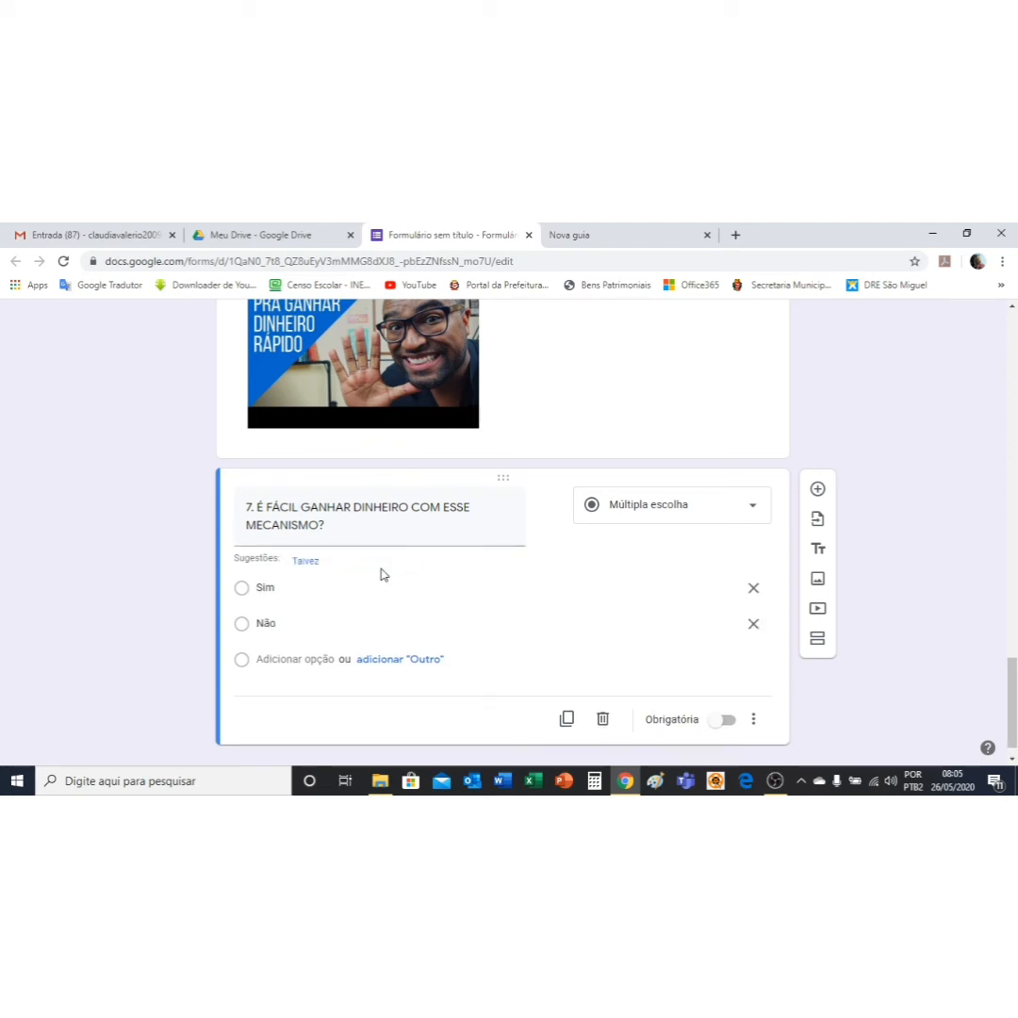
pyautogui.click(309, 563)
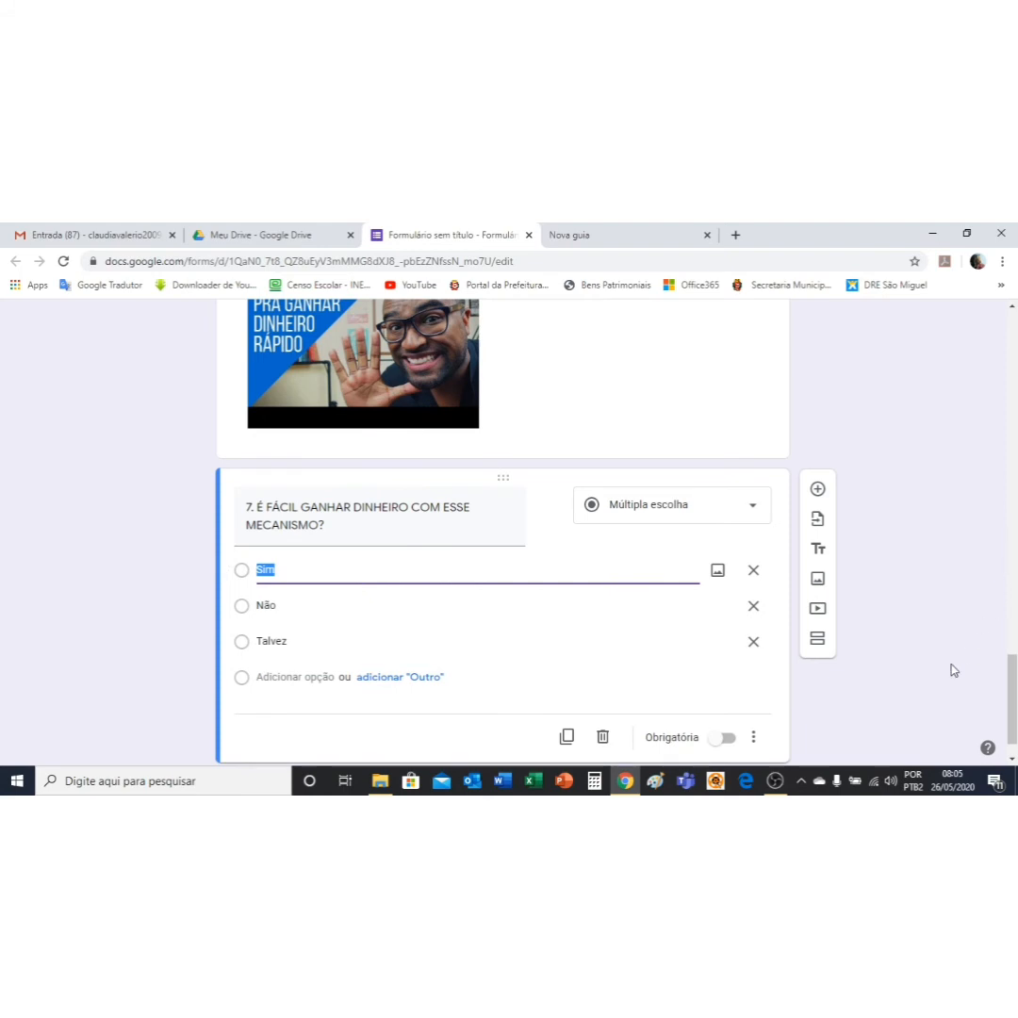
pyautogui.click(728, 692)
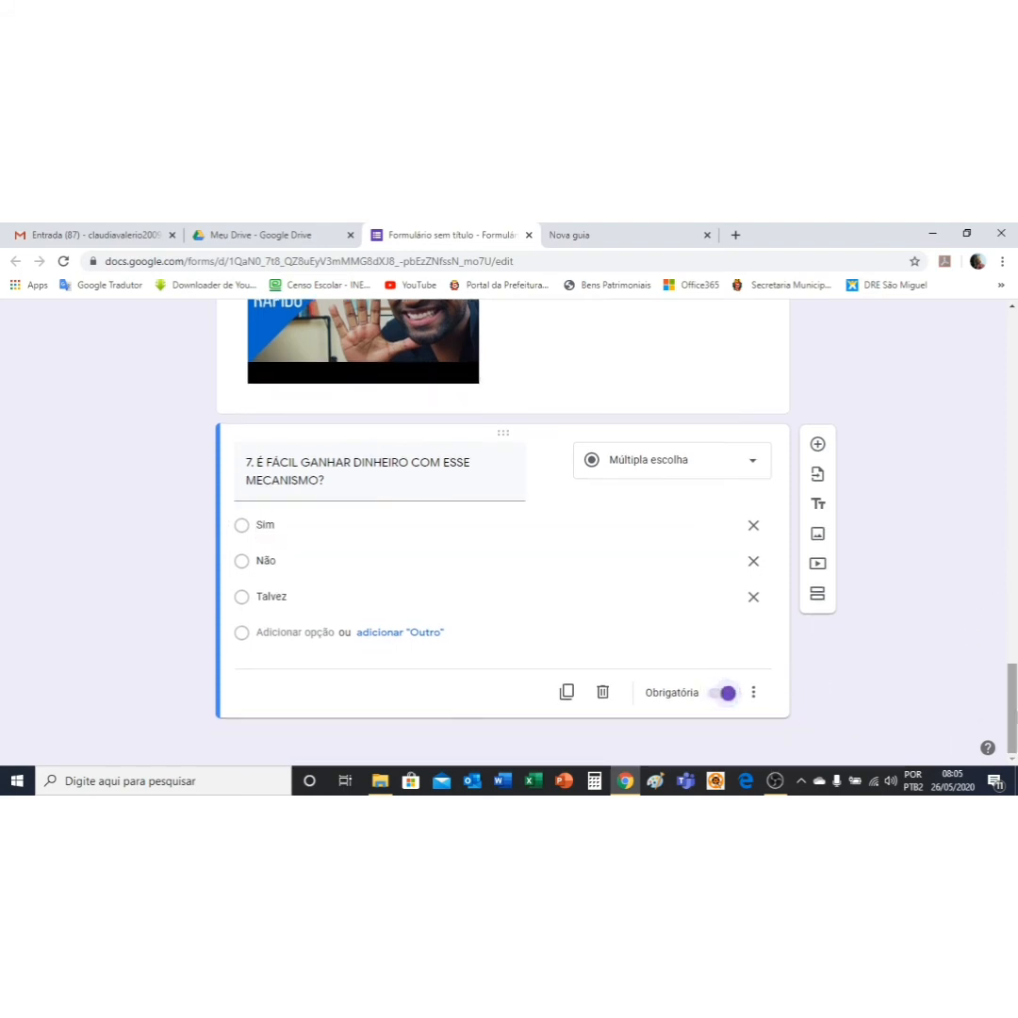
pyautogui.scroll(5, 663, 357)
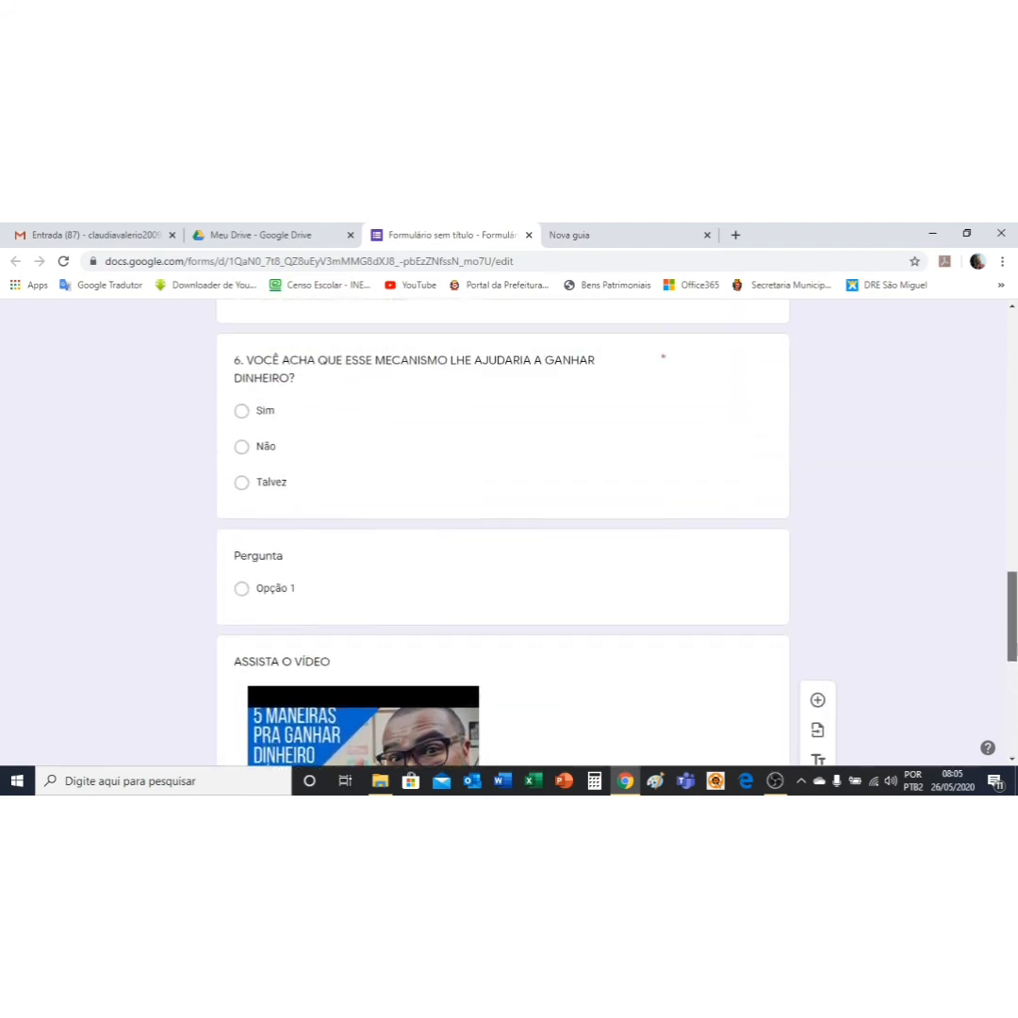
pyautogui.moveTo(1016, 645); pyautogui.dragTo(1016, 298)
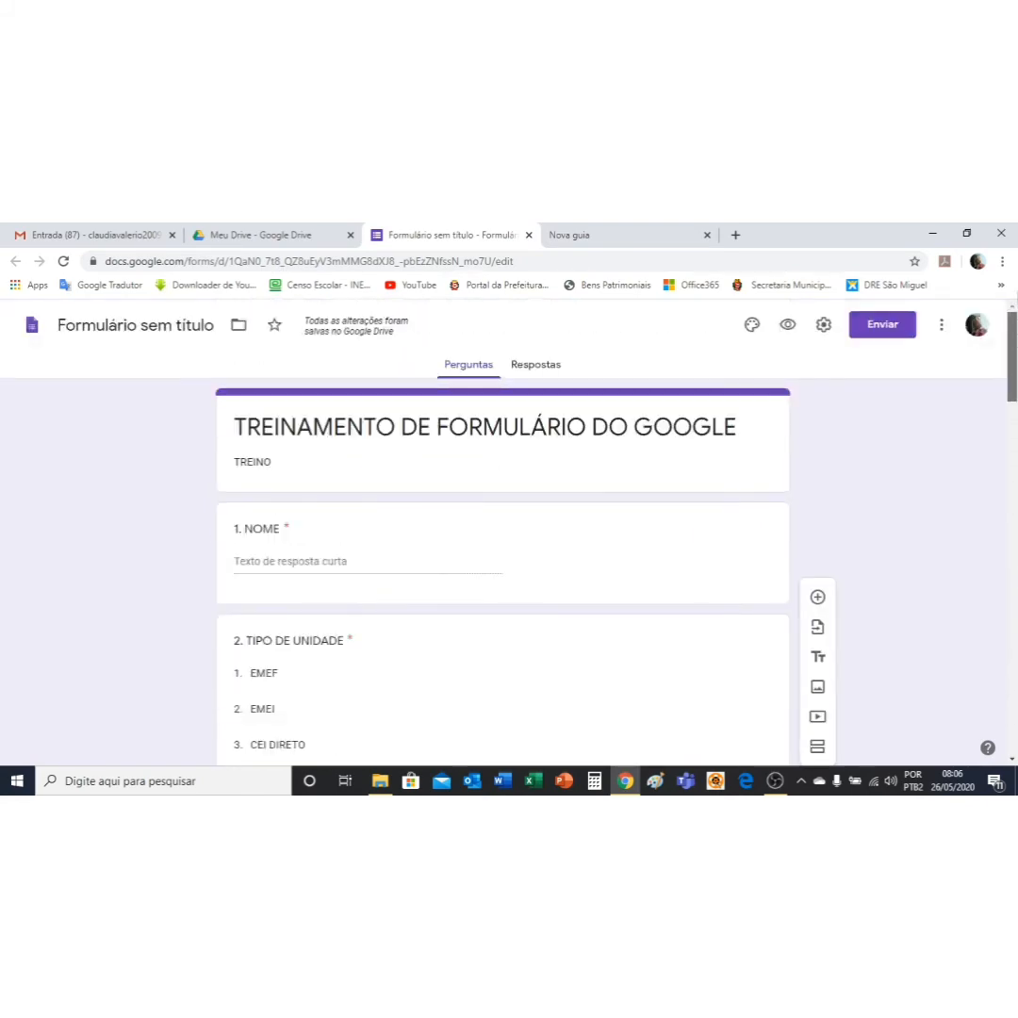
# Step: Open the respondent preview and scroll through the training form's questions
pyautogui.click(787, 324)
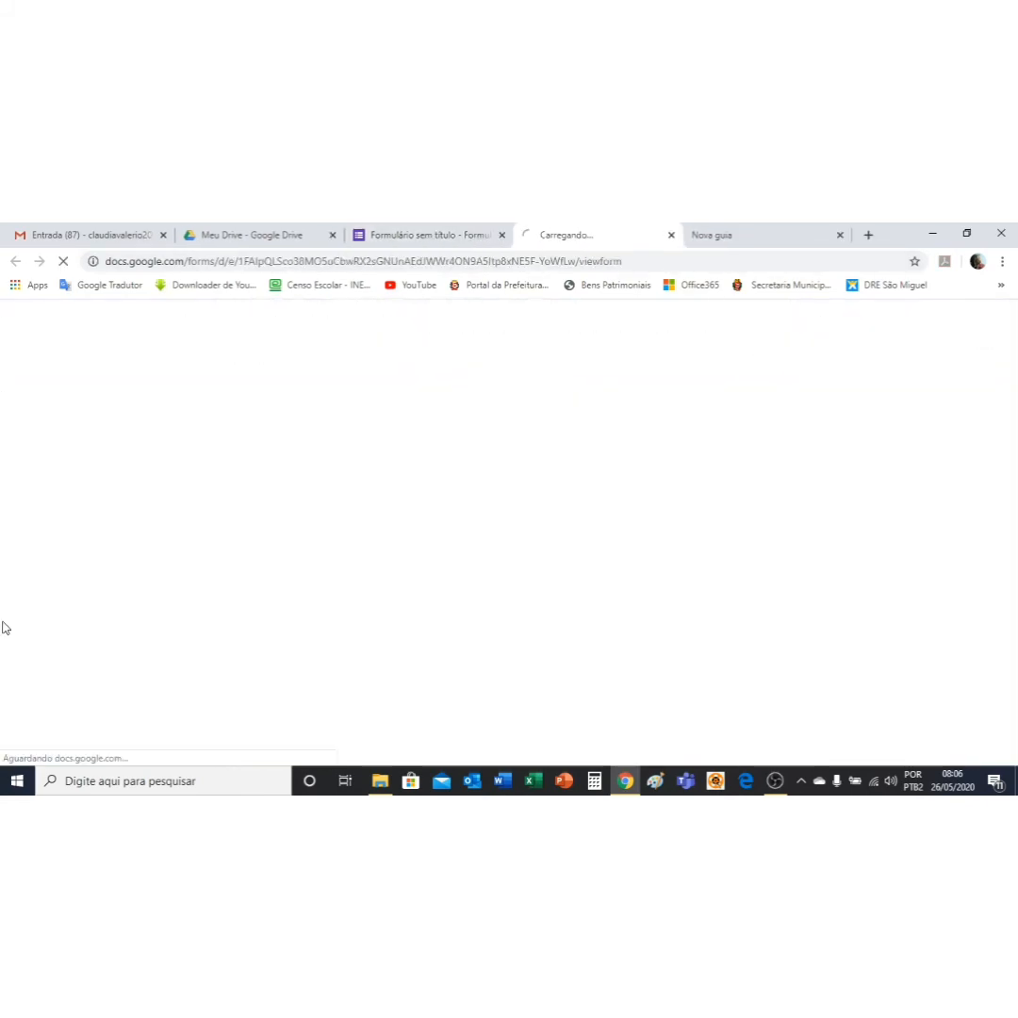
pyautogui.scroll(-6, 739, 548)
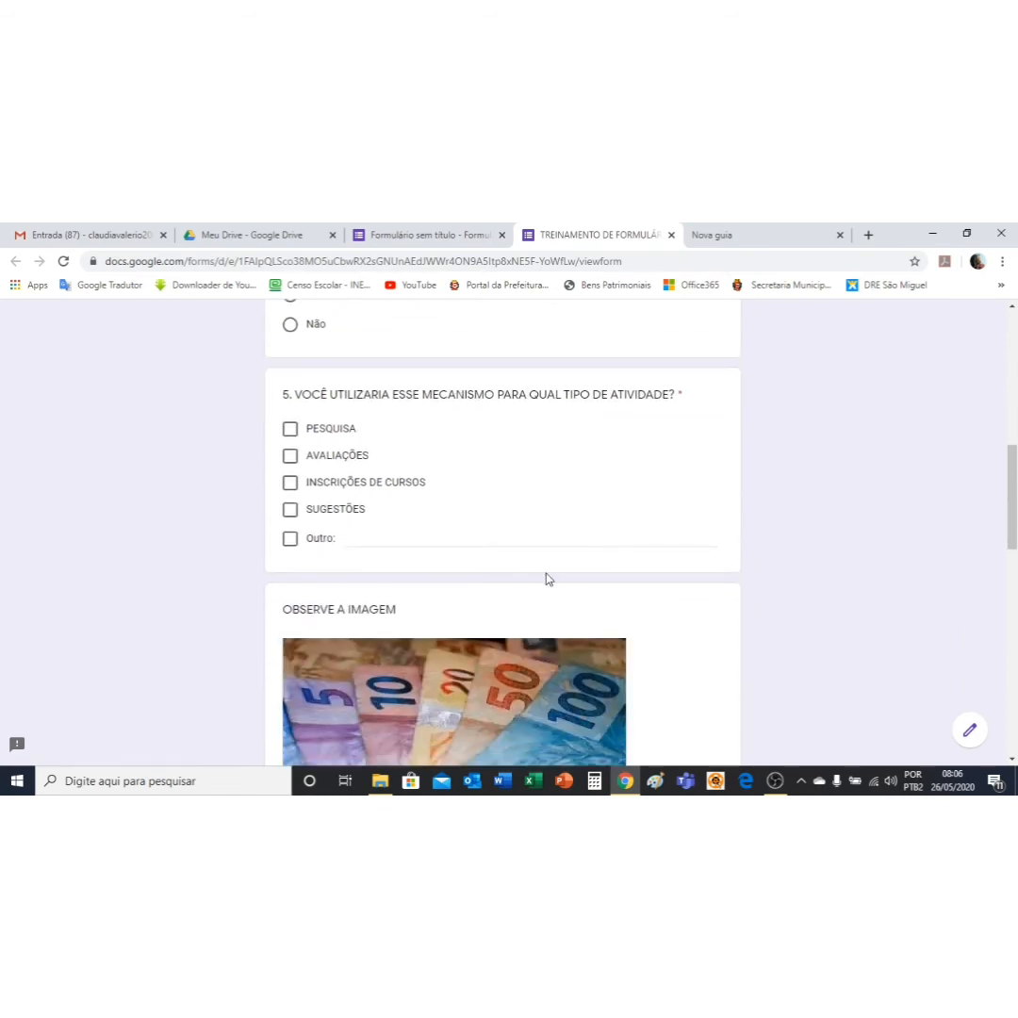
pyautogui.scroll(-4, 738, 591)
pyautogui.scroll(-2, 507, 536)
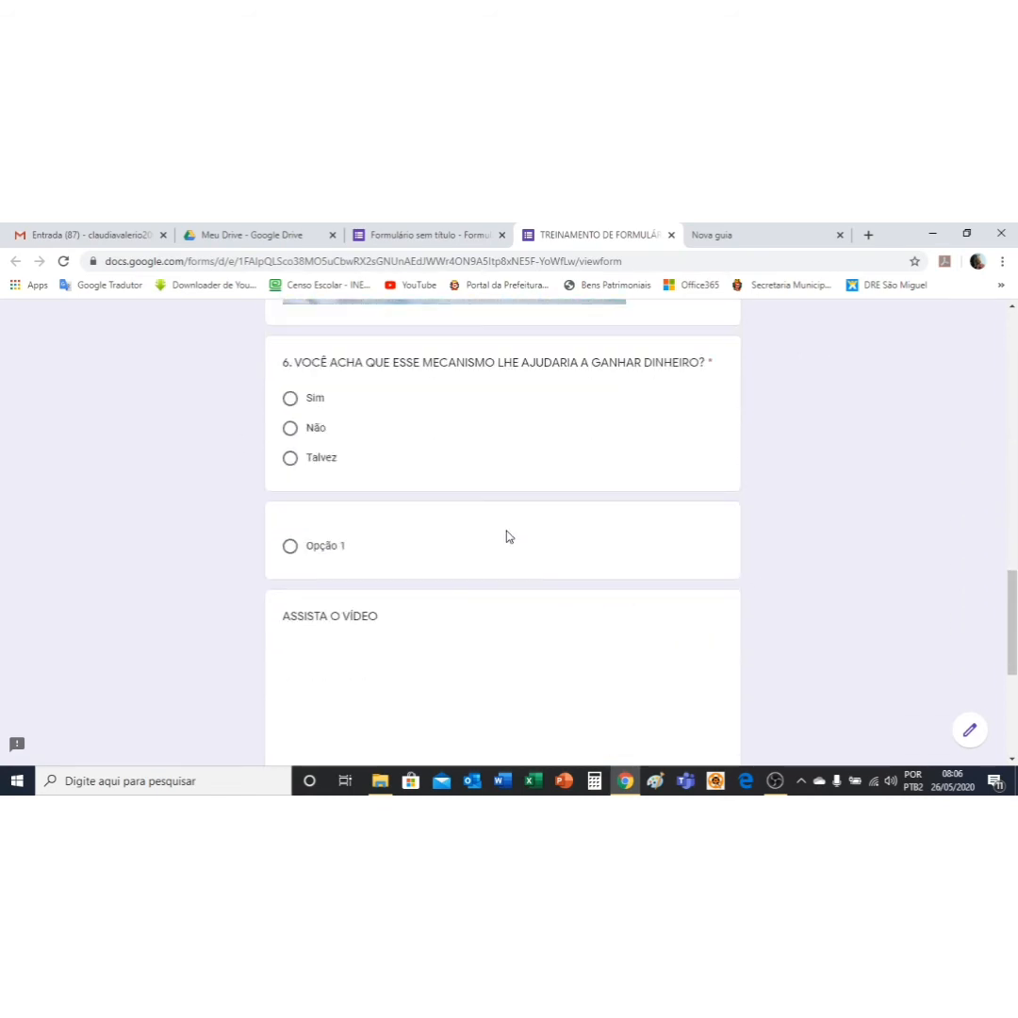
pyautogui.scroll(-1, 507, 536)
pyautogui.scroll(-2, 643, 530)
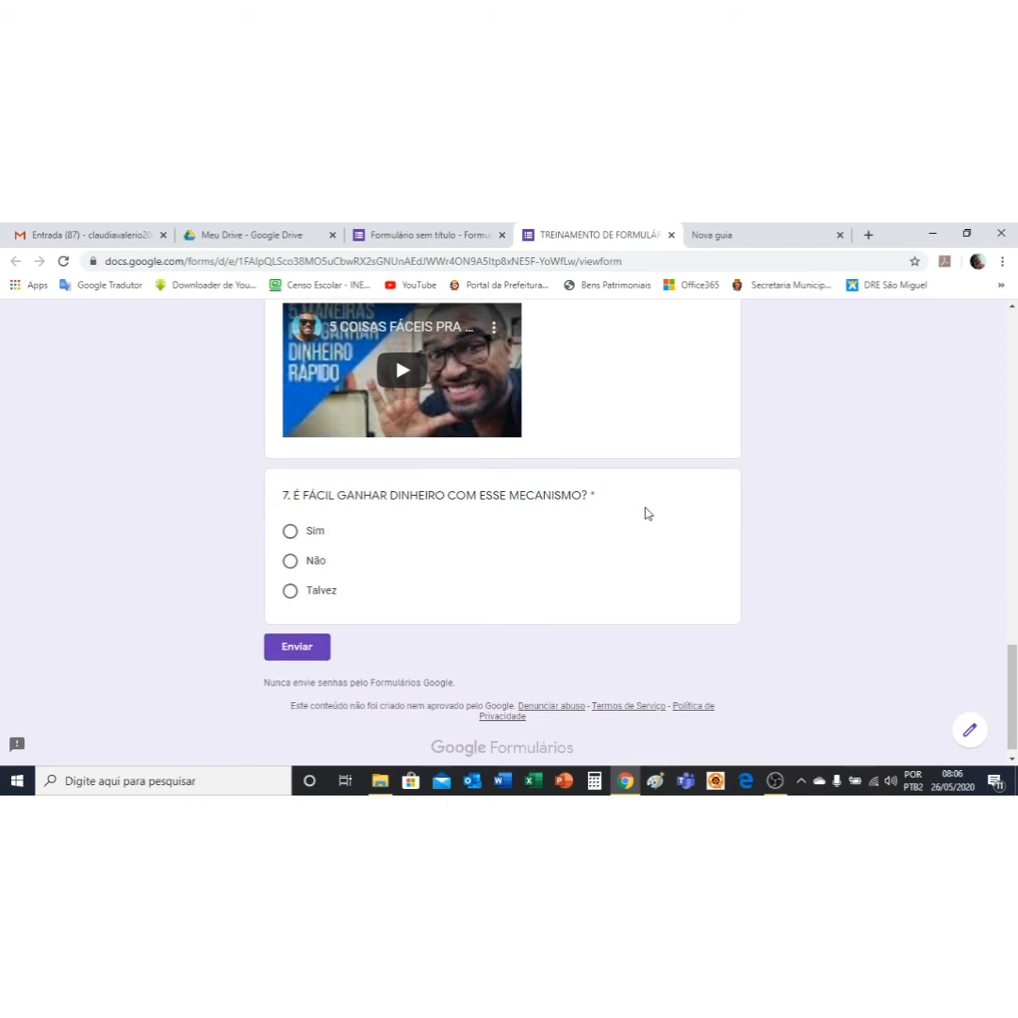
pyautogui.scroll(3, 647, 512)
pyautogui.scroll(-2, 648, 513)
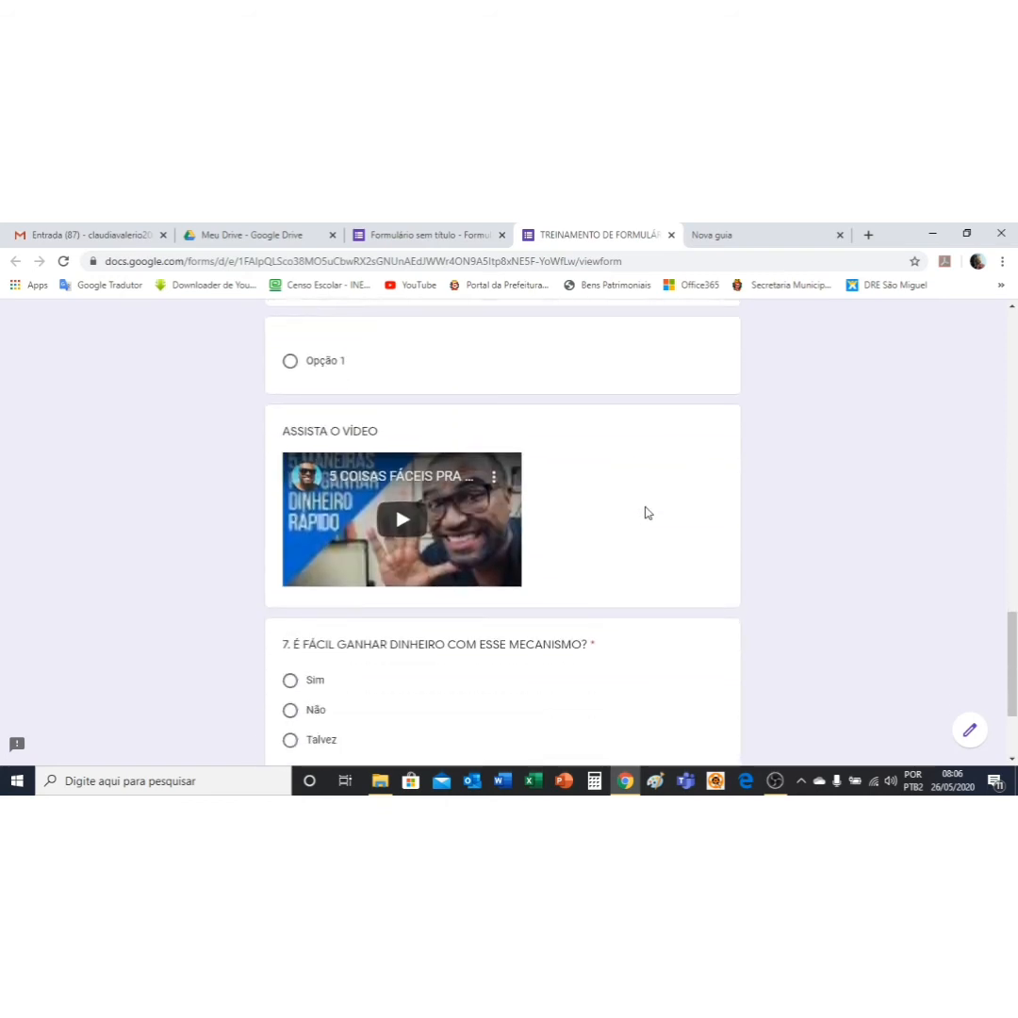
pyautogui.scroll(-2, 647, 513)
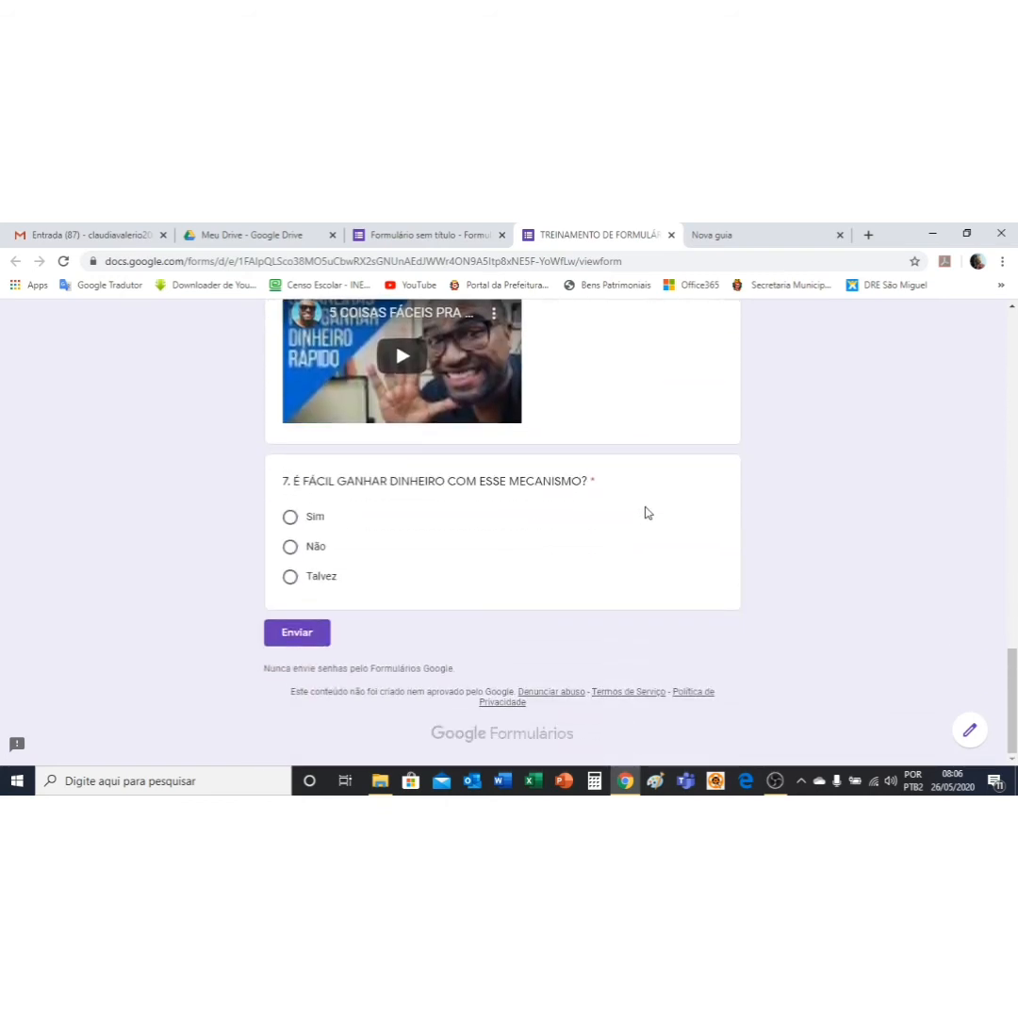
pyautogui.scroll(4, 648, 512)
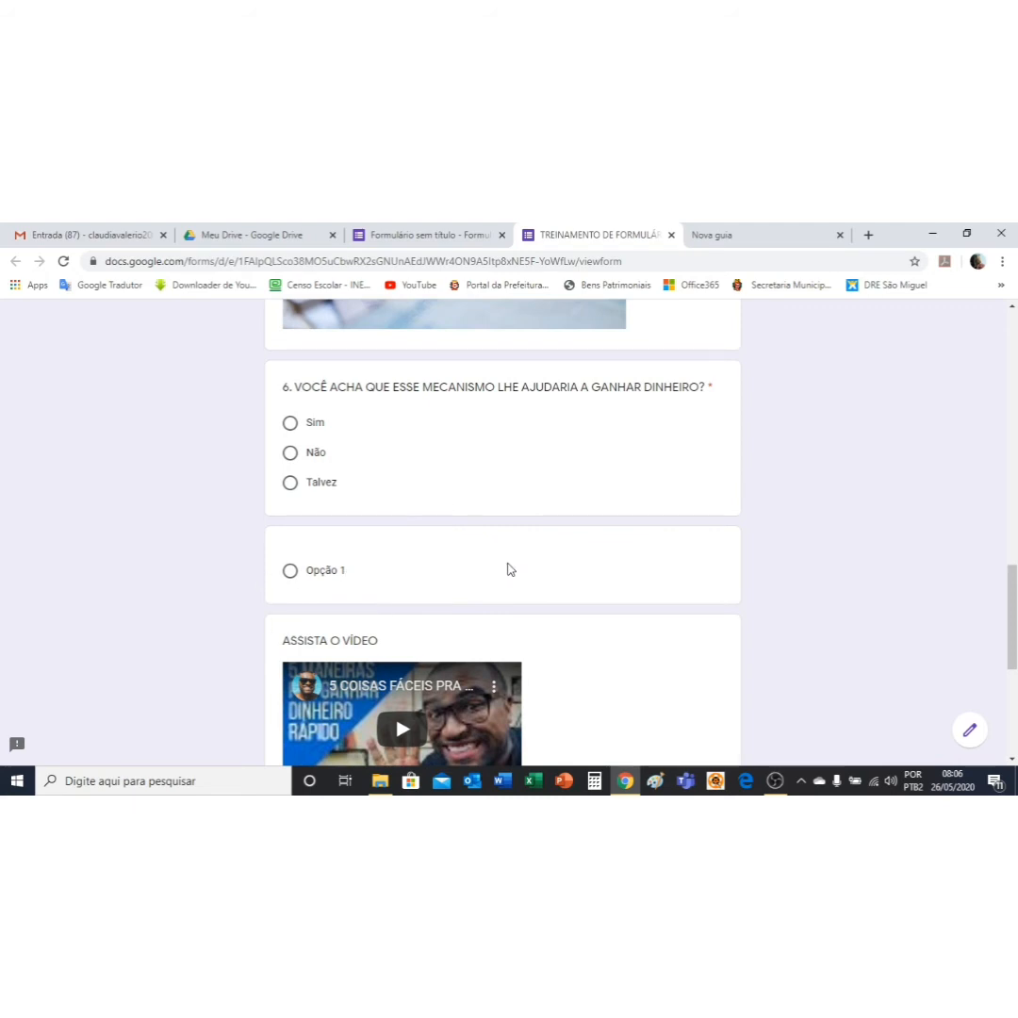
# Step: Select Opção 1 on the untitled question to test it in the preview
pyautogui.click(371, 568)
pyautogui.scroll(-4, 812, 516)
pyautogui.scroll(8, 812, 515)
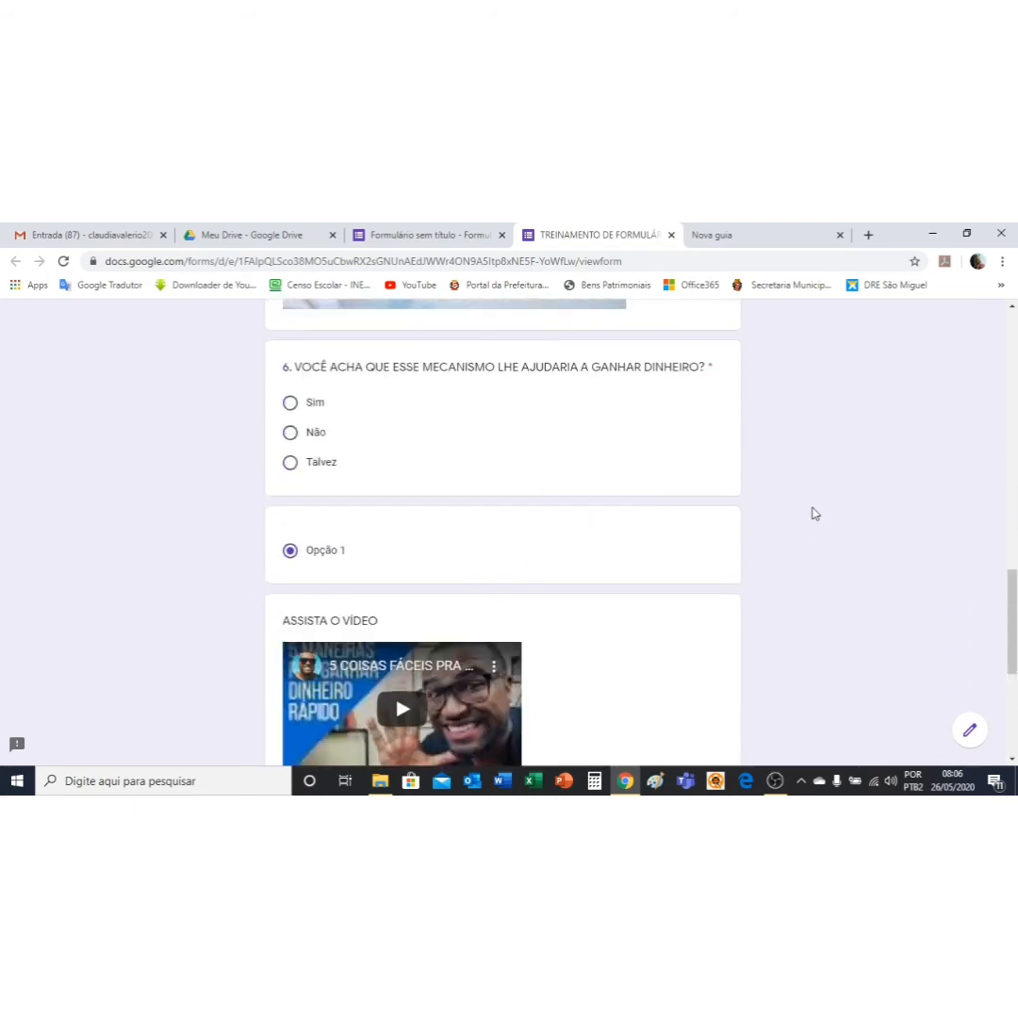
pyautogui.scroll(3, 815, 512)
pyautogui.scroll(6, 810, 490)
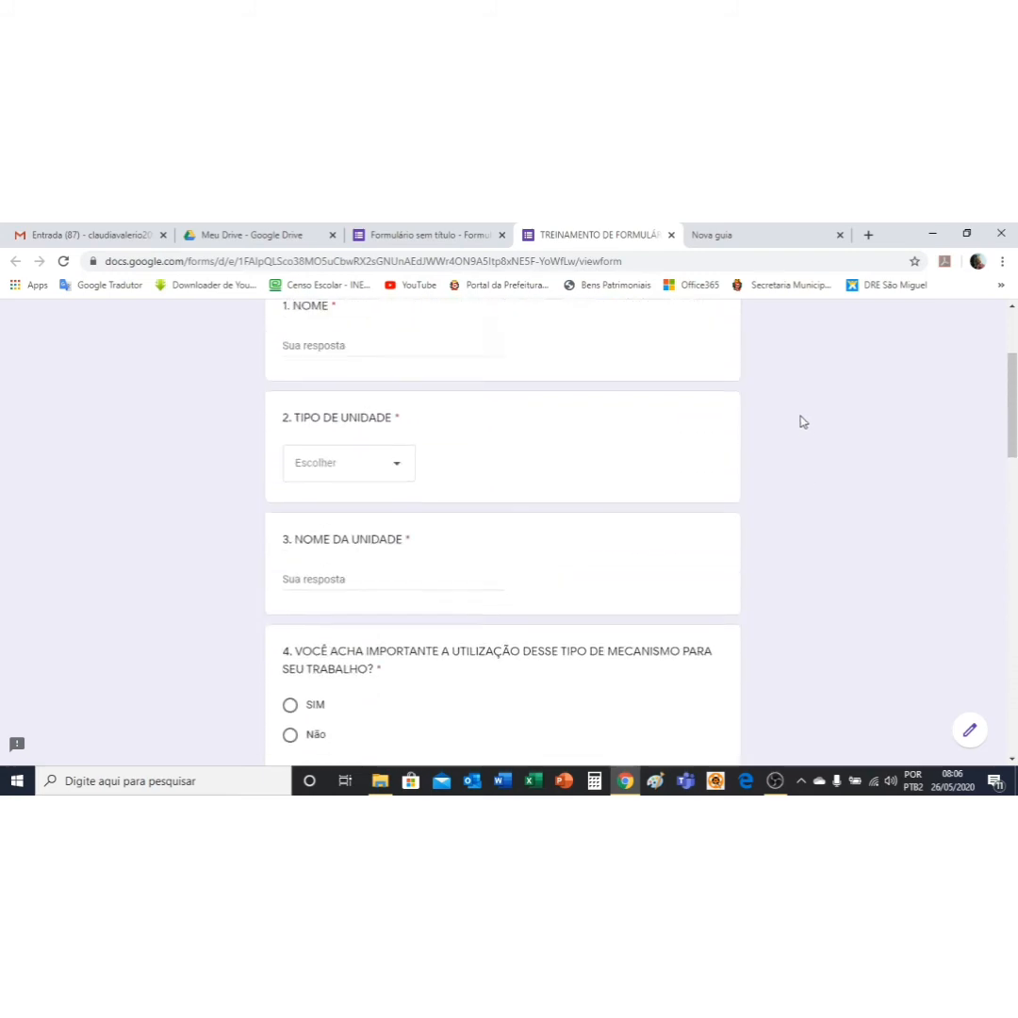
# Step: Close the preview, confirming Sair to return to the form editor
pyautogui.click(671, 235)
pyautogui.click(559, 356)
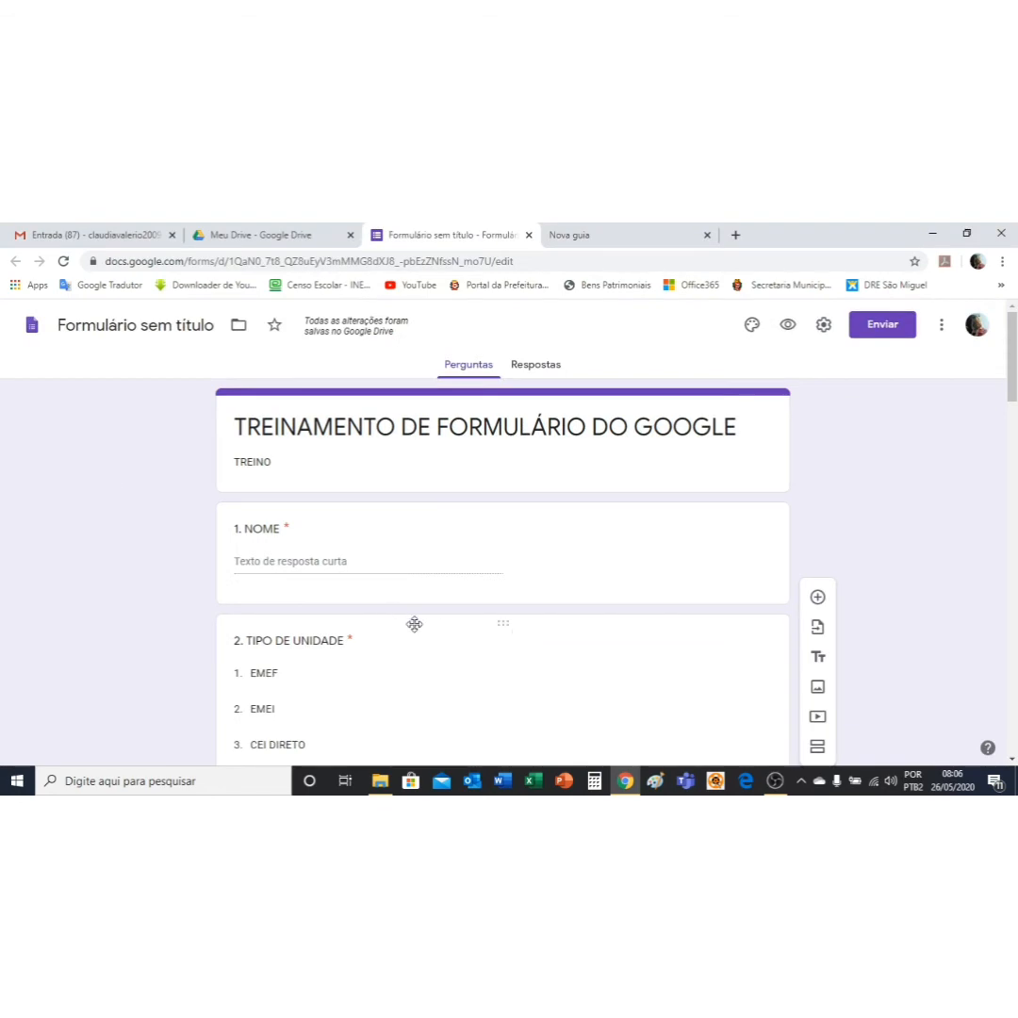
pyautogui.scroll(-7, 476, 625)
pyautogui.scroll(-6, 477, 625)
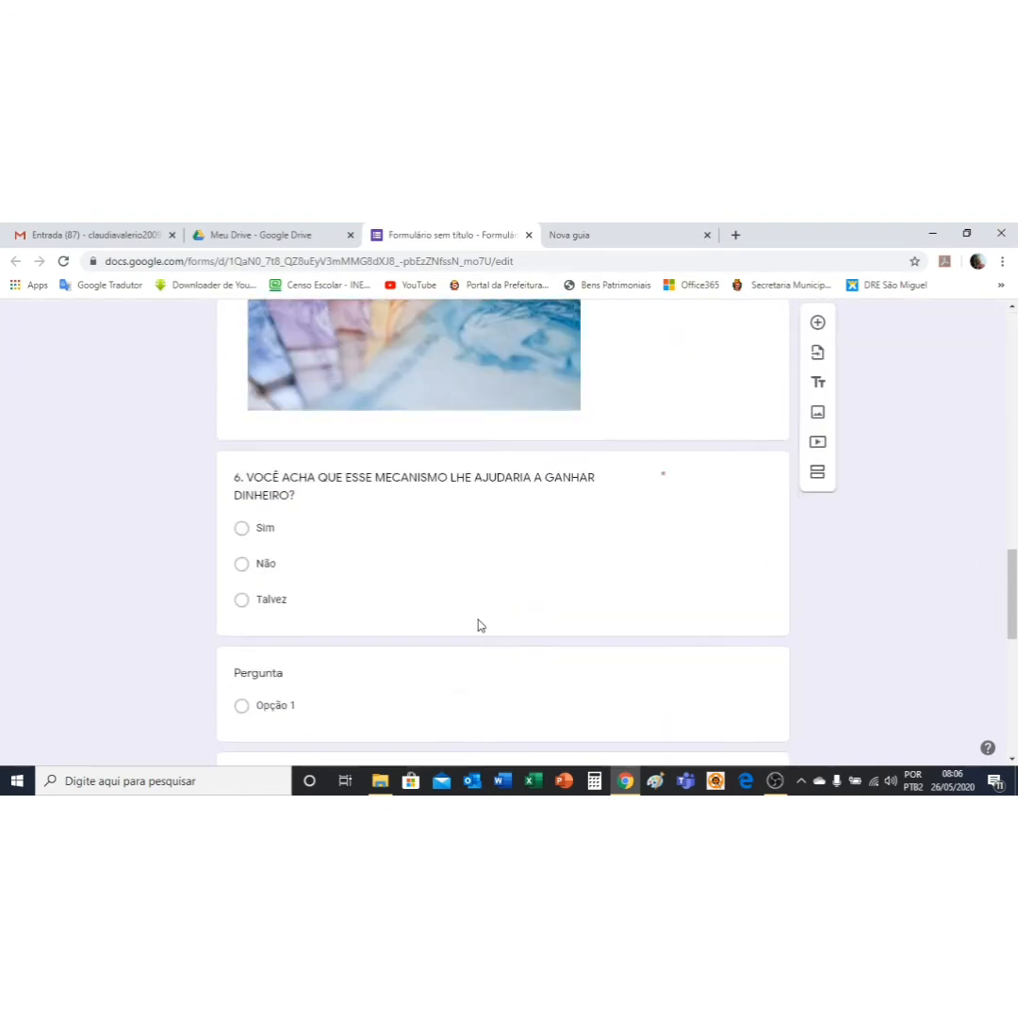
pyautogui.scroll(-3, 477, 624)
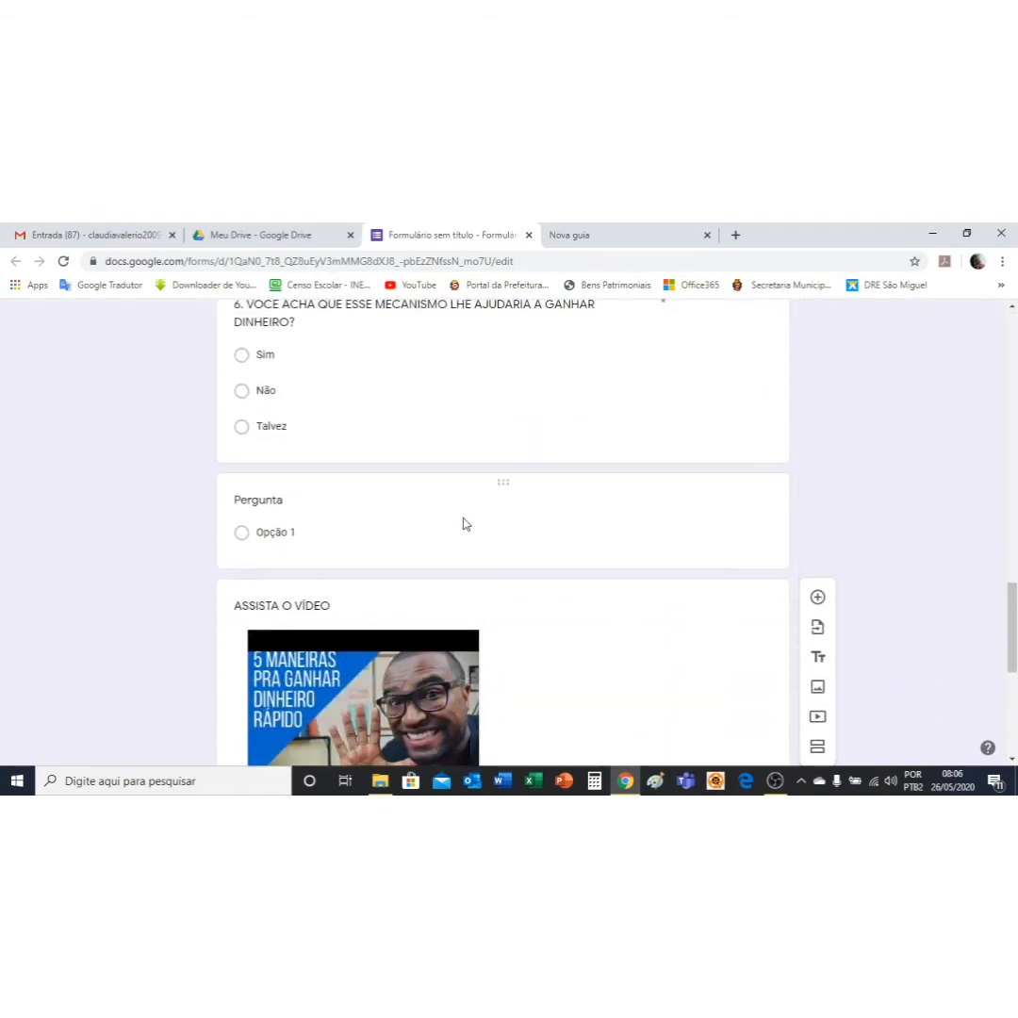
# Step: Delete the empty untitled Opção 1 question below question 6
pyautogui.click(524, 529)
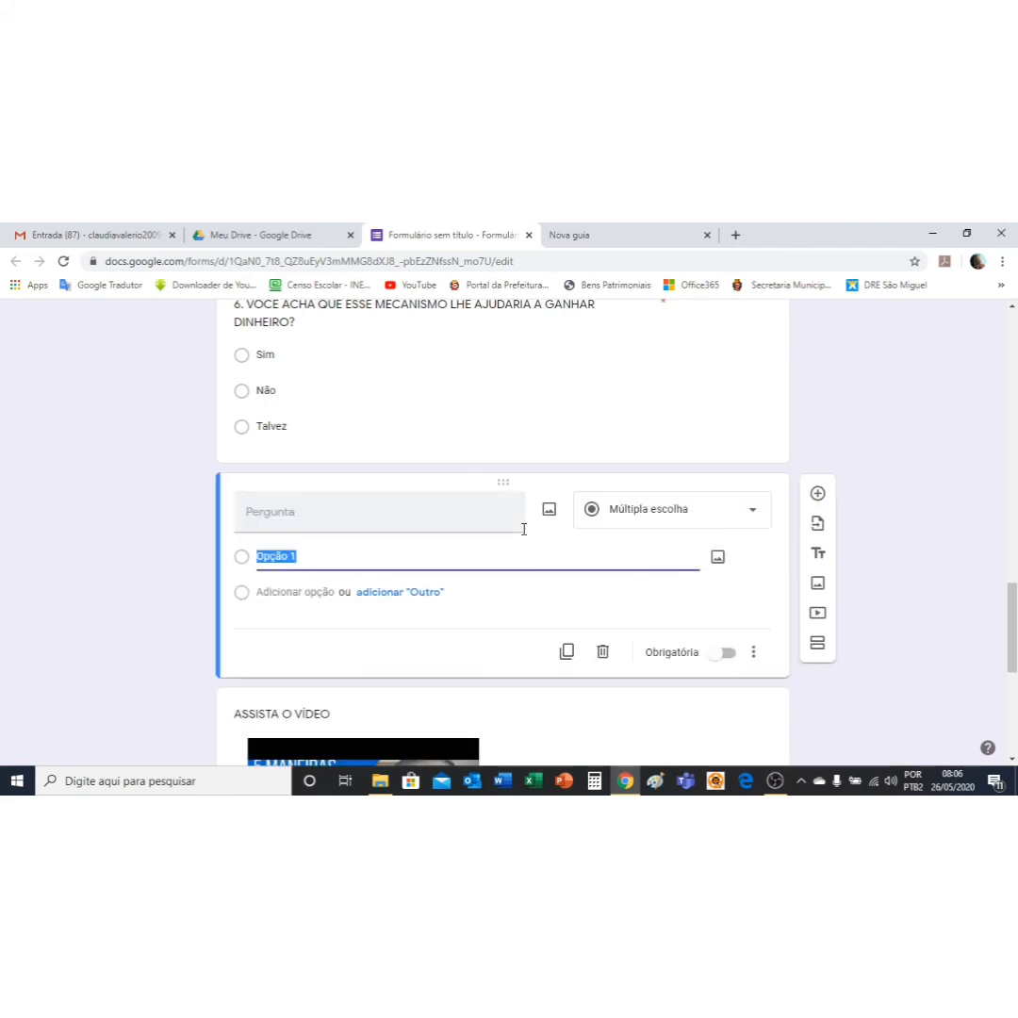
pyautogui.click(604, 653)
pyautogui.scroll(6, 722, 621)
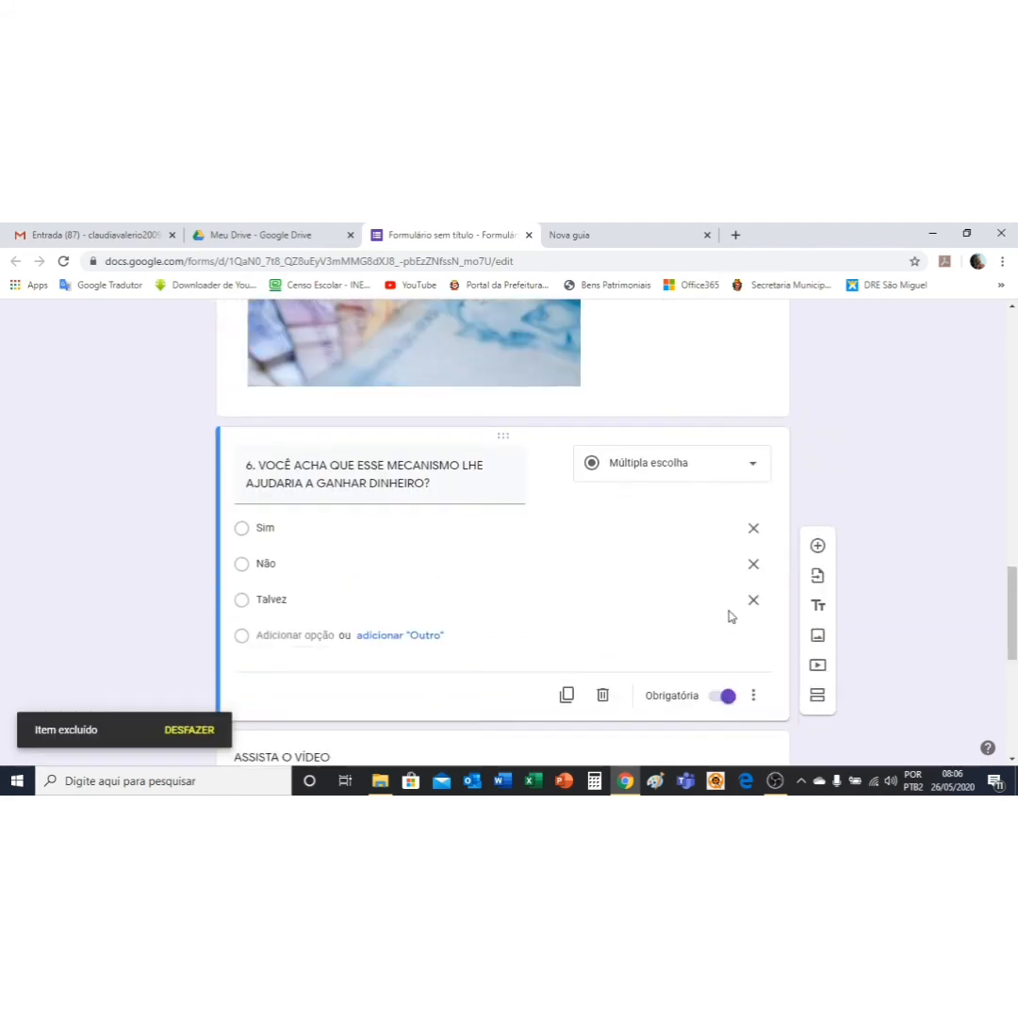
pyautogui.scroll(1, 391, 446)
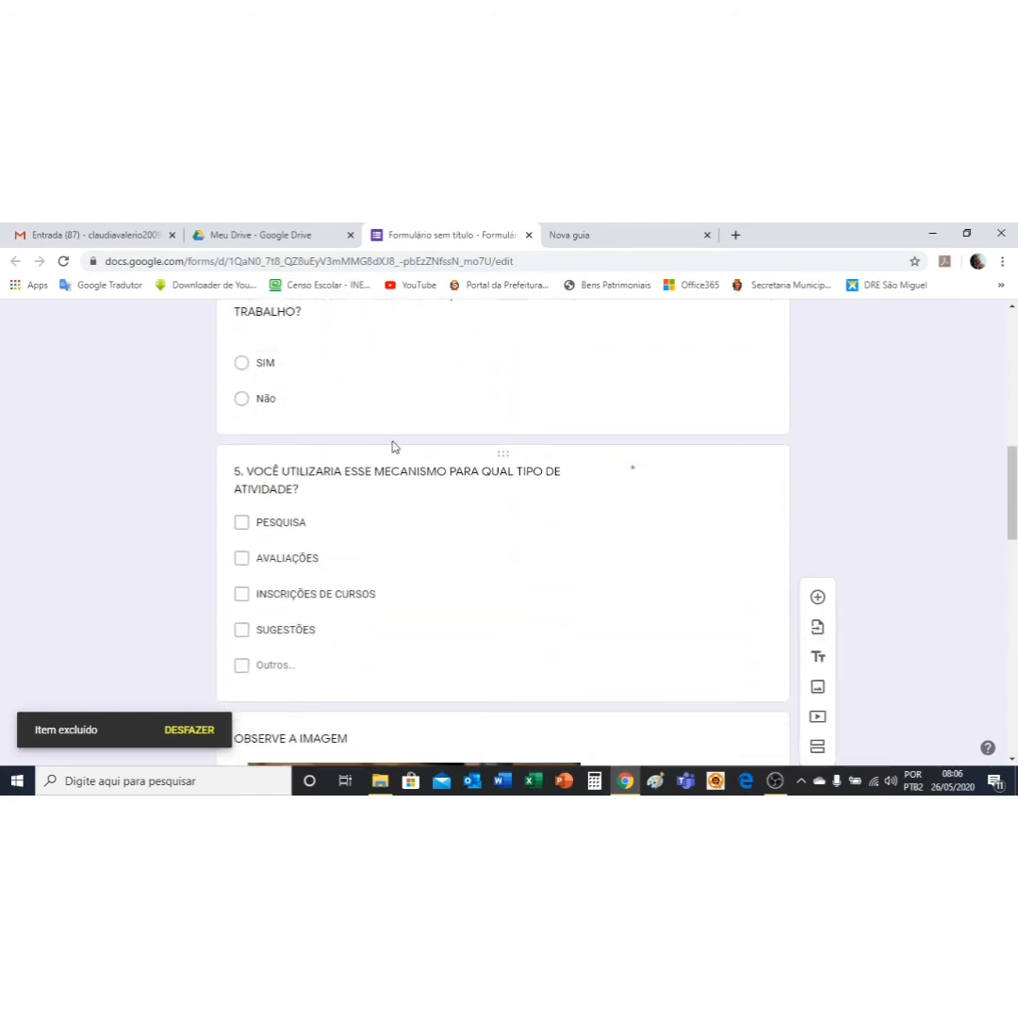
pyautogui.scroll(2, 681, 518)
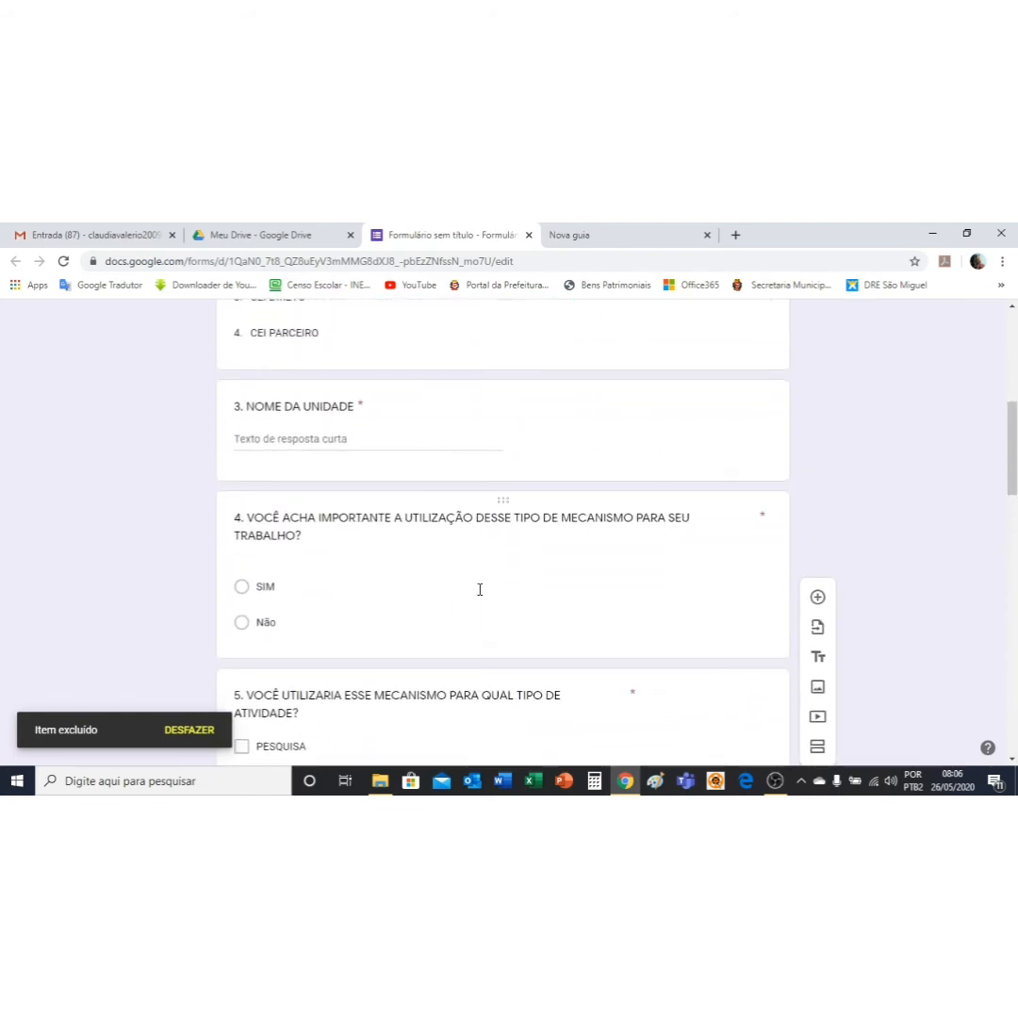
pyautogui.scroll(8, 641, 399)
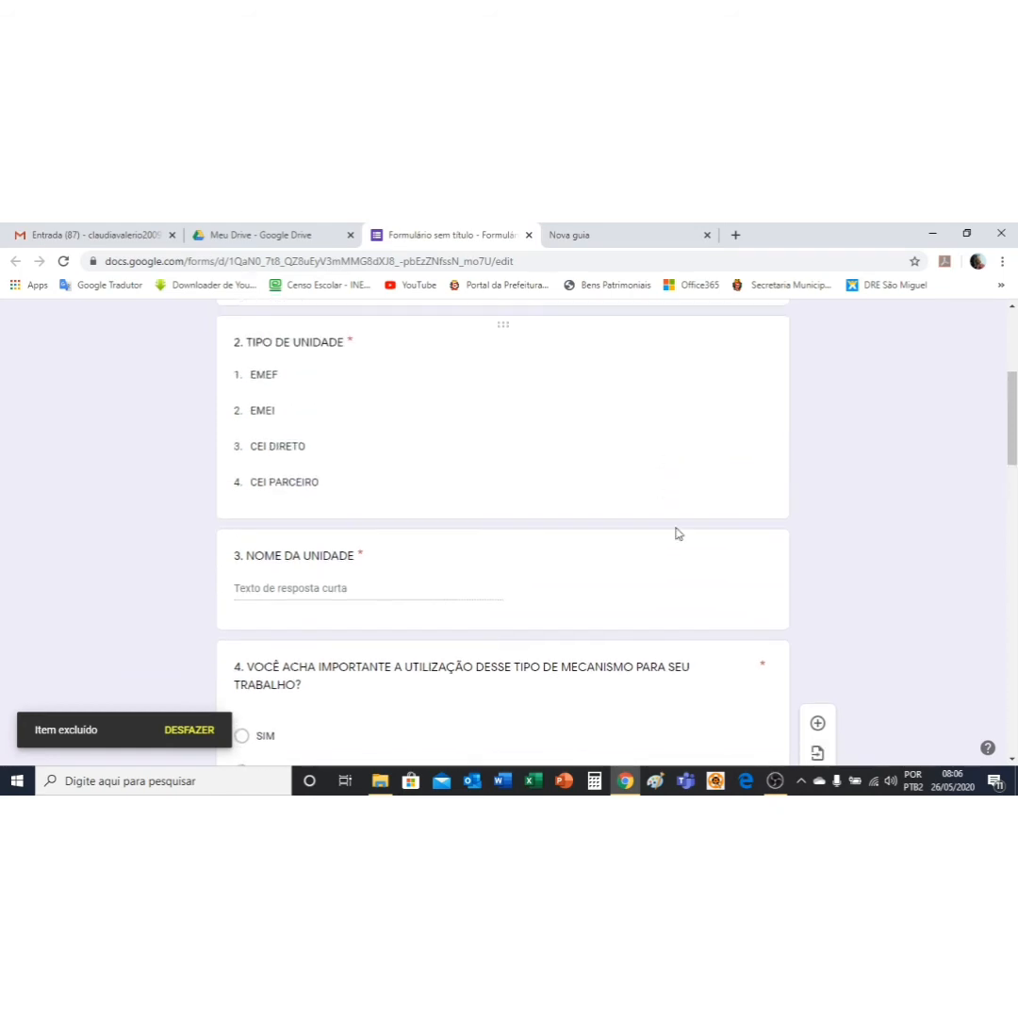
pyautogui.scroll(-3, 471, 462)
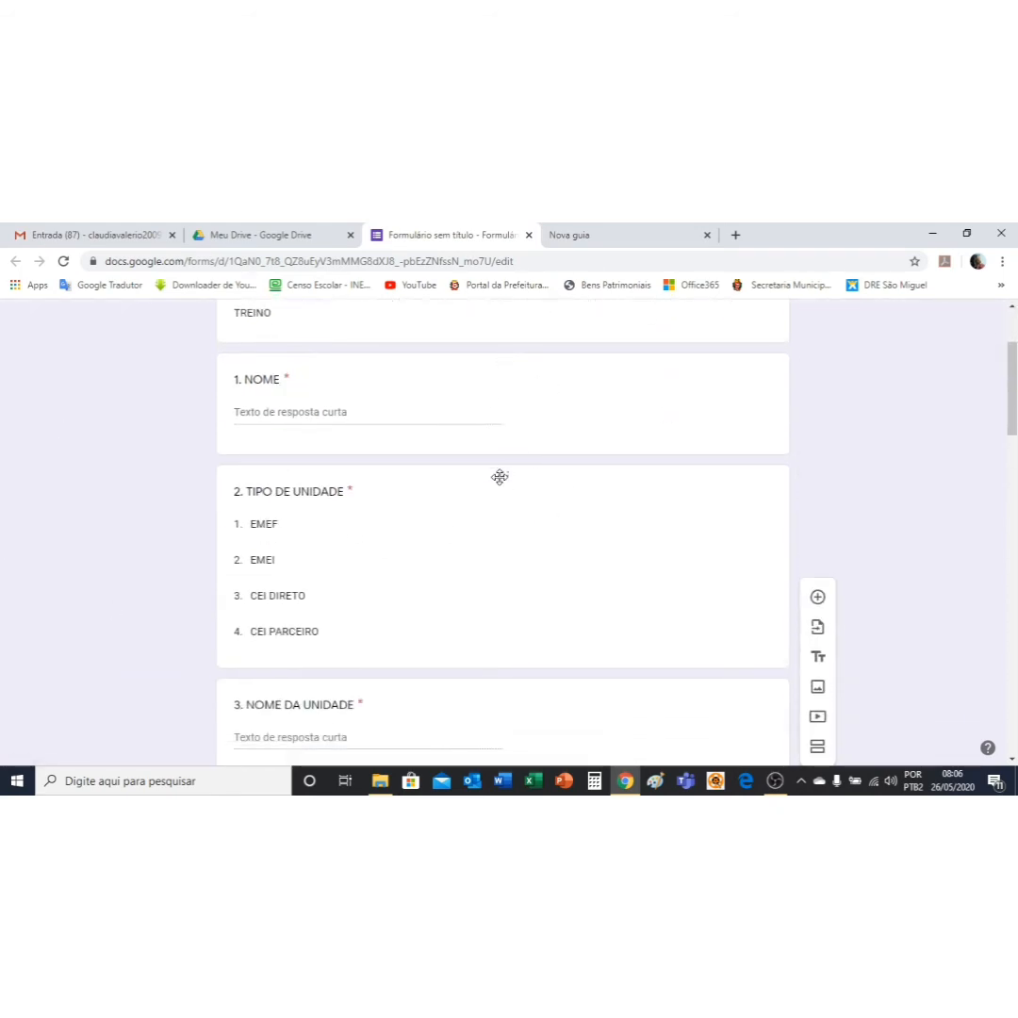
pyautogui.moveTo(499, 473); pyautogui.dragTo(491, 607)
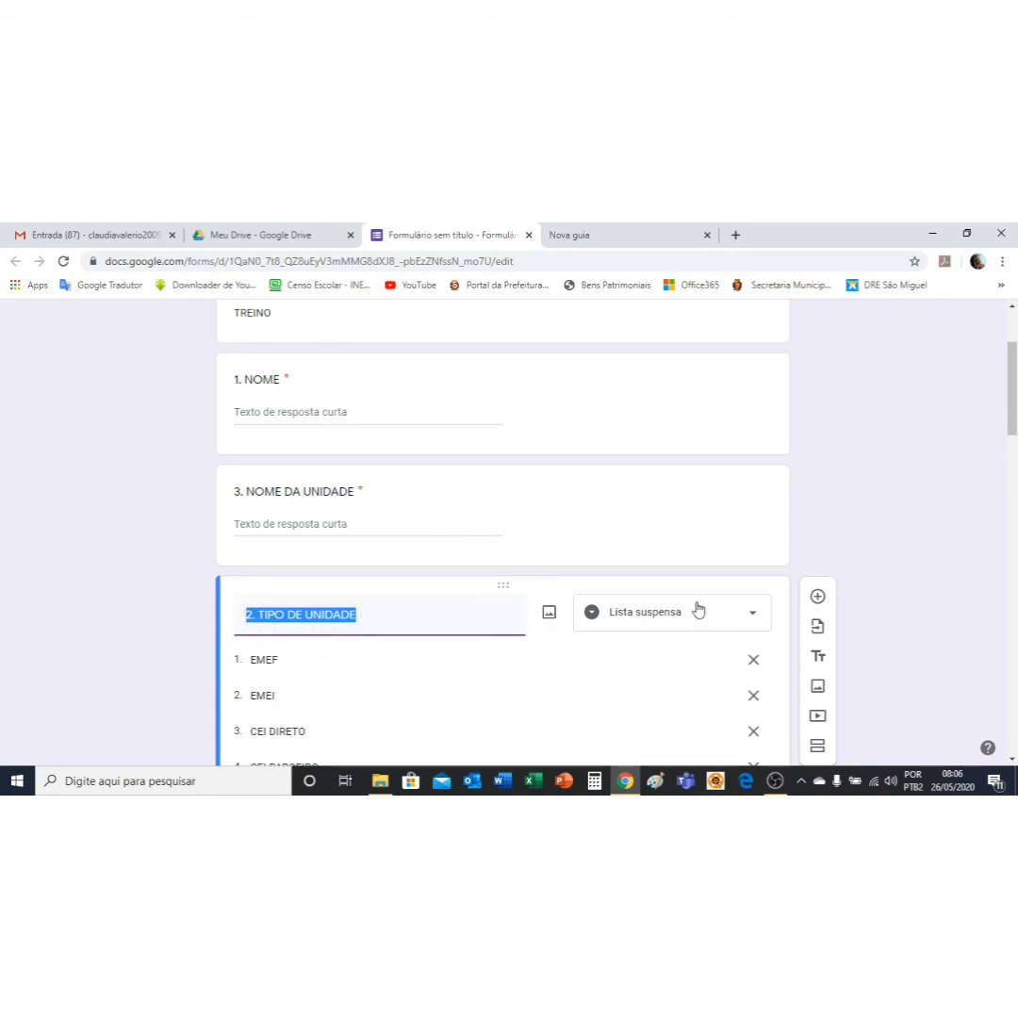
pyautogui.moveTo(502, 586); pyautogui.dragTo(505, 462)
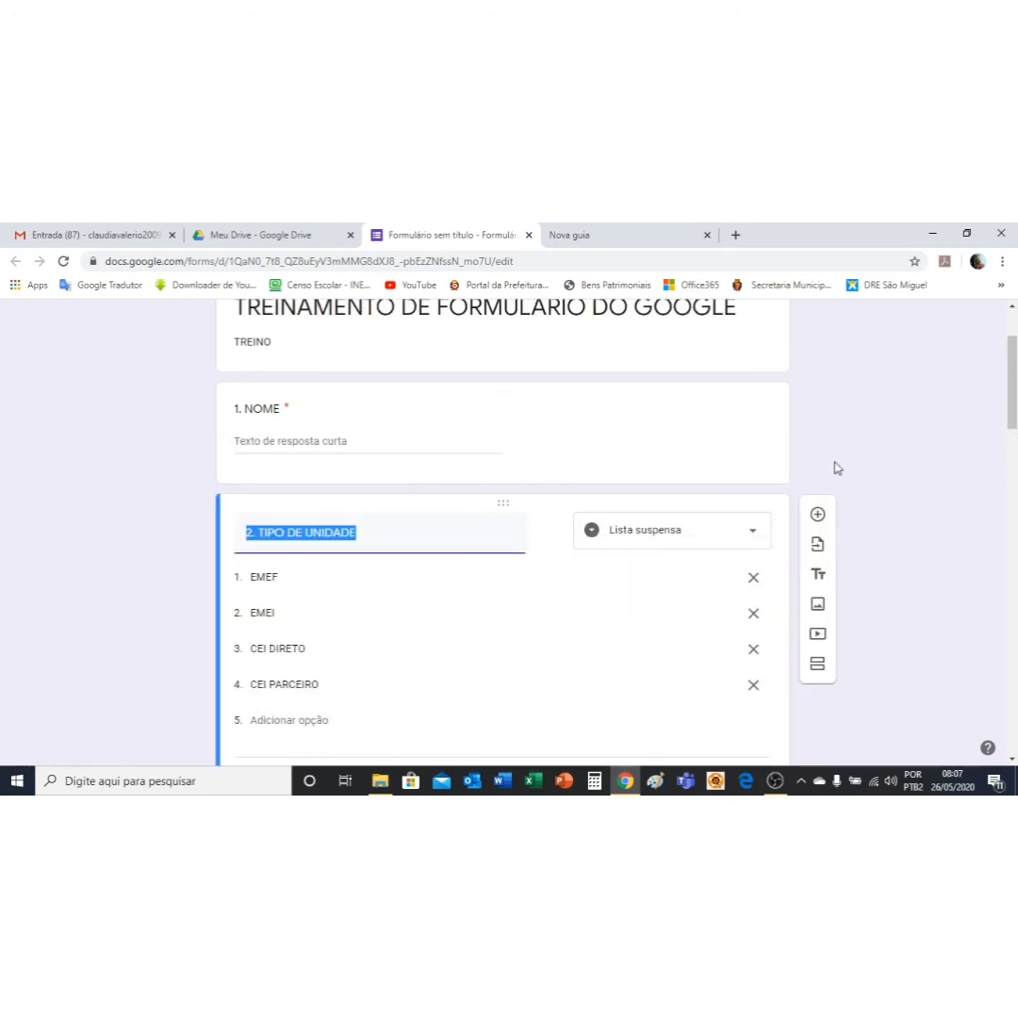
pyautogui.scroll(-5, 925, 502)
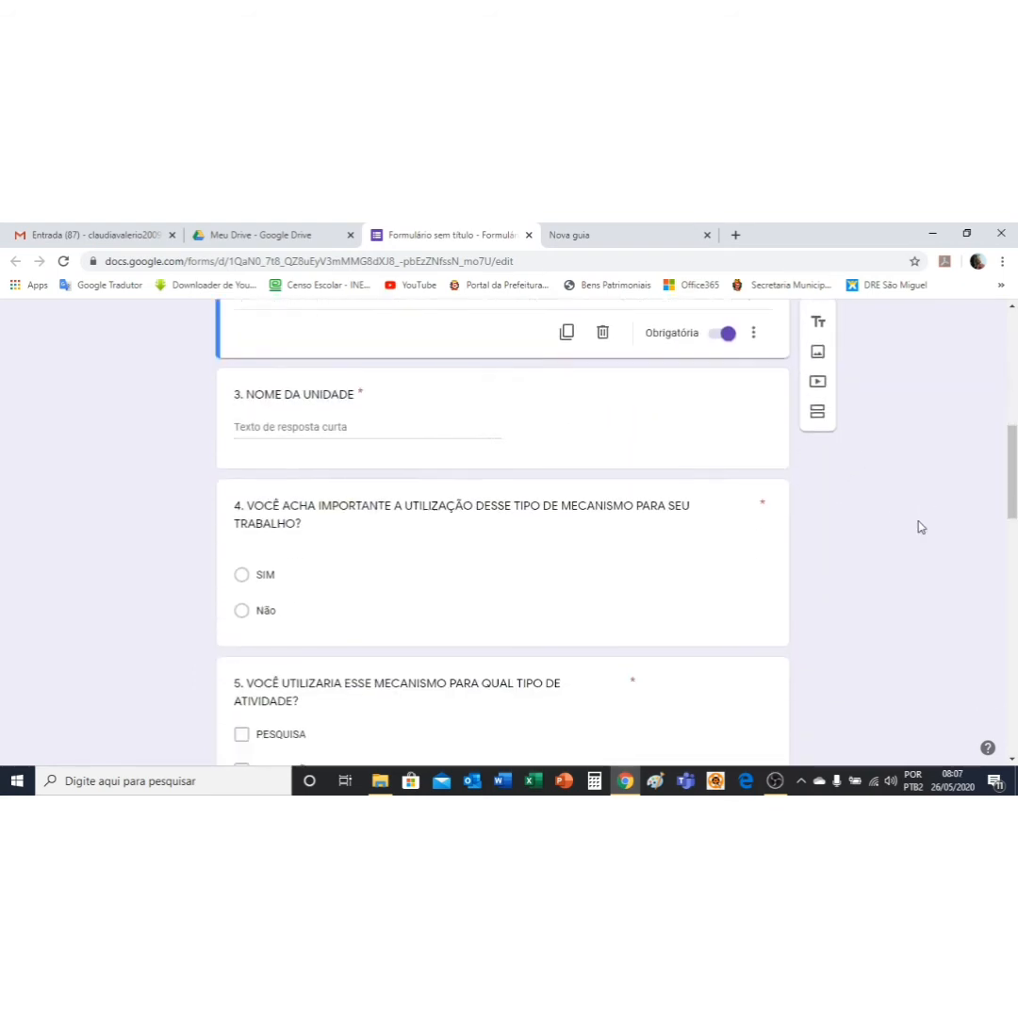
pyautogui.scroll(-7, 920, 526)
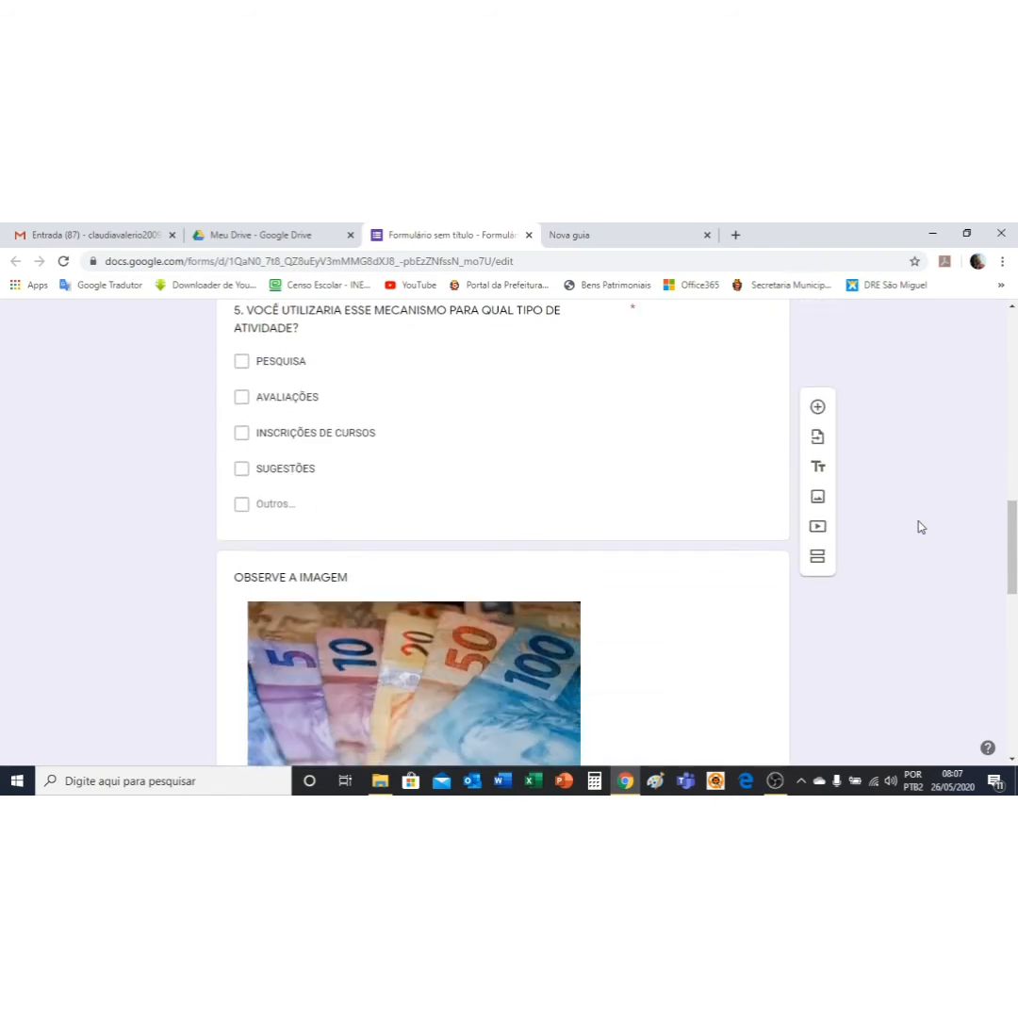
pyautogui.scroll(-3, 921, 527)
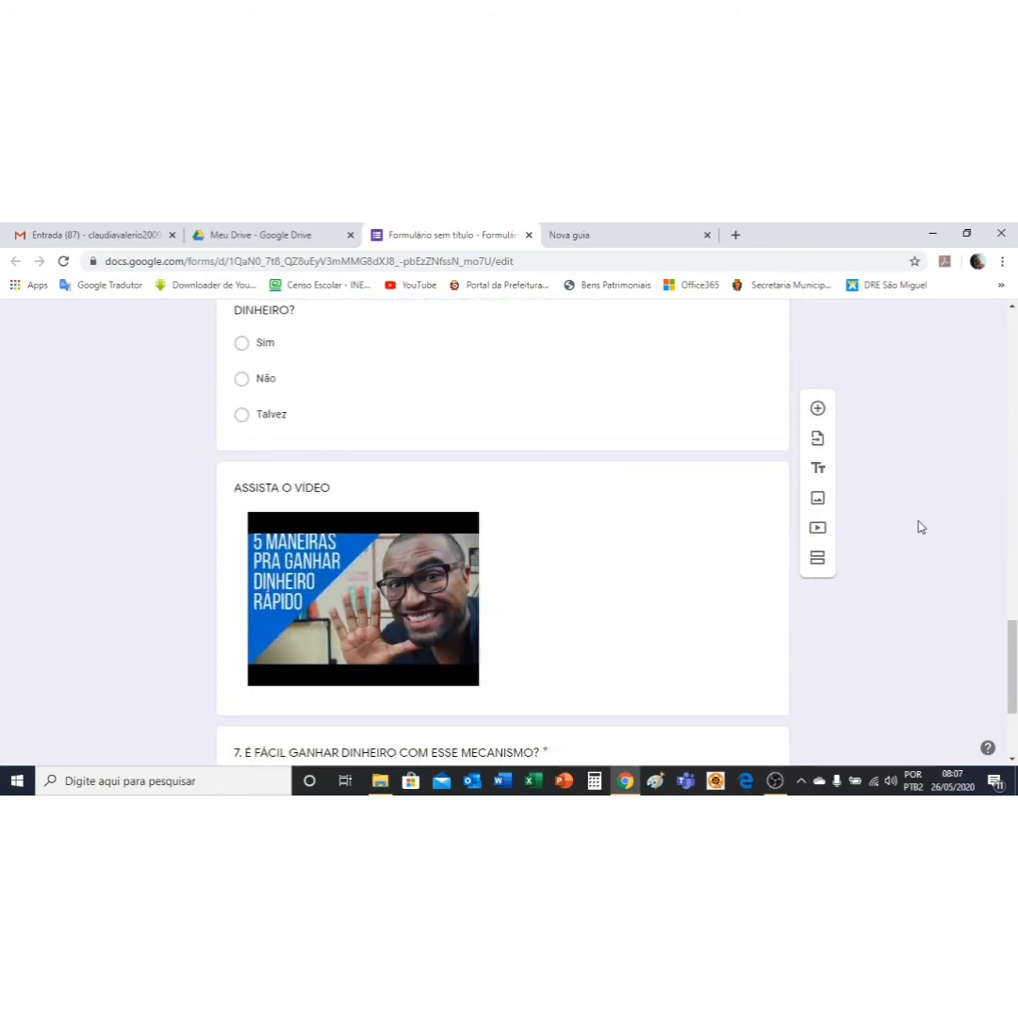
pyautogui.scroll(-2, 886, 536)
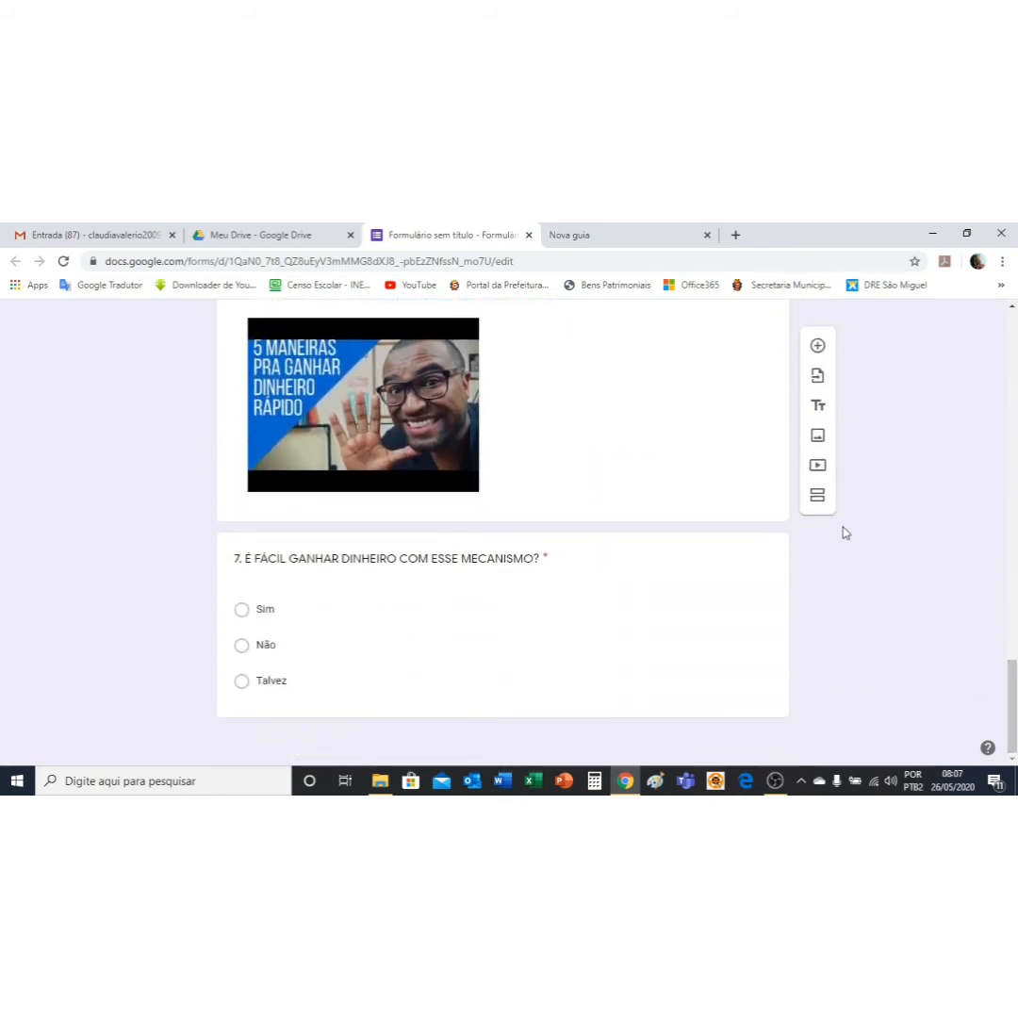
pyautogui.scroll(8, 897, 625)
pyautogui.scroll(15, 897, 624)
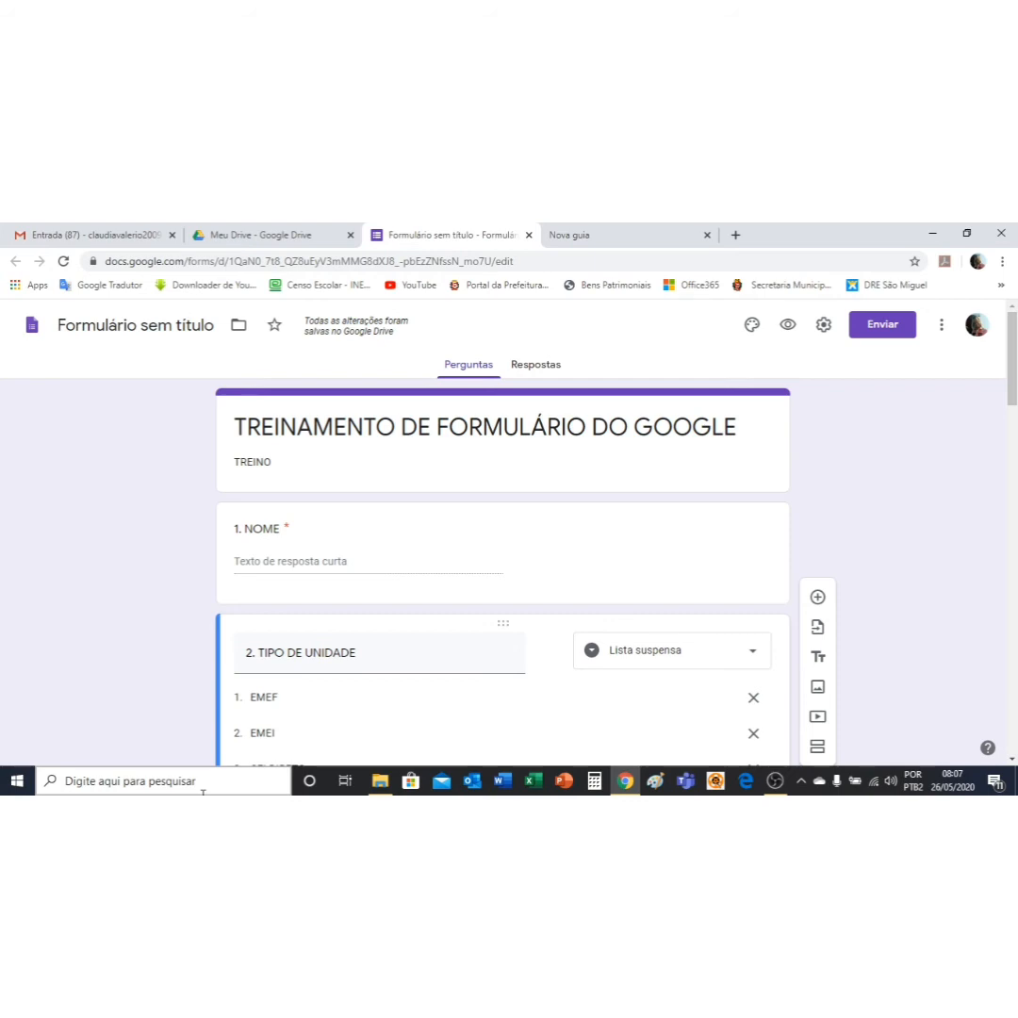
# Step: From the theme options, browse the header image gallery and select the coloured pencils picture
pyautogui.click(753, 326)
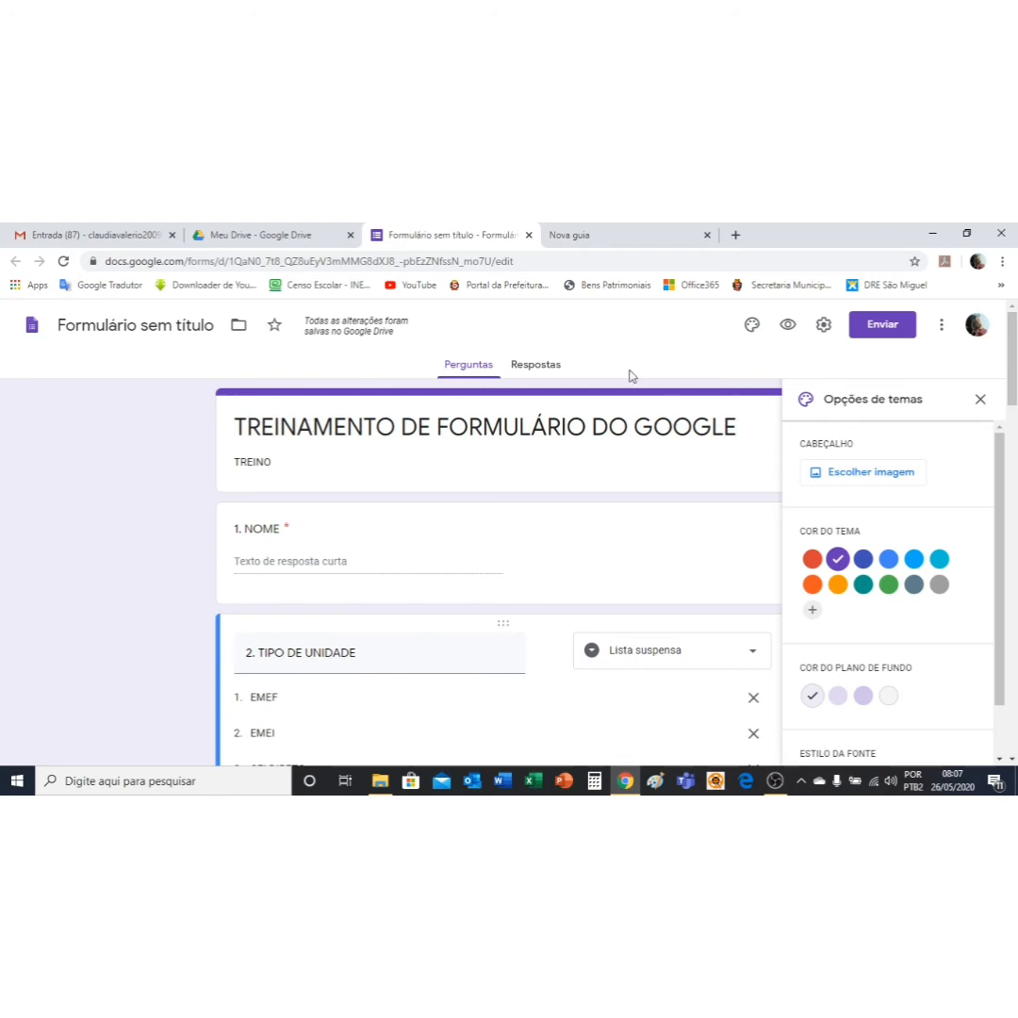
pyautogui.click(883, 482)
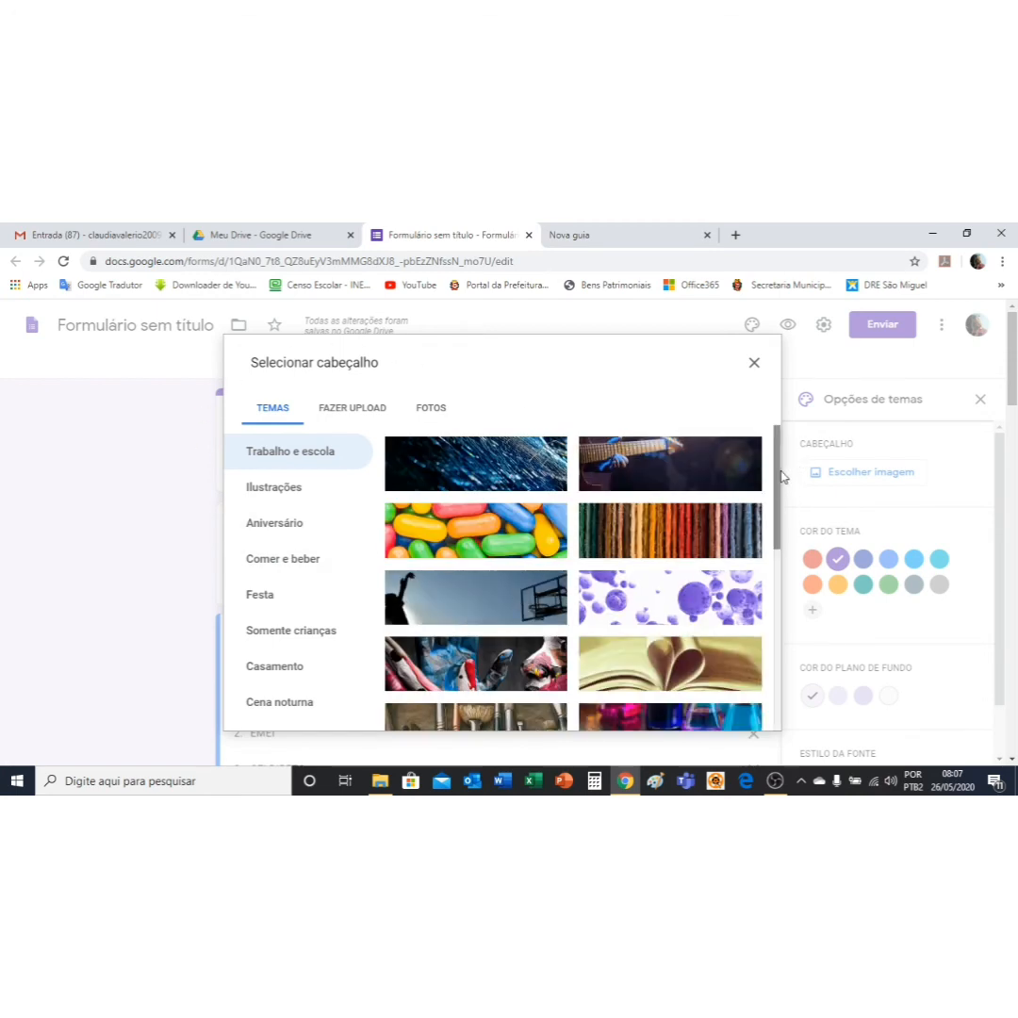
pyautogui.scroll(-5, 780, 476)
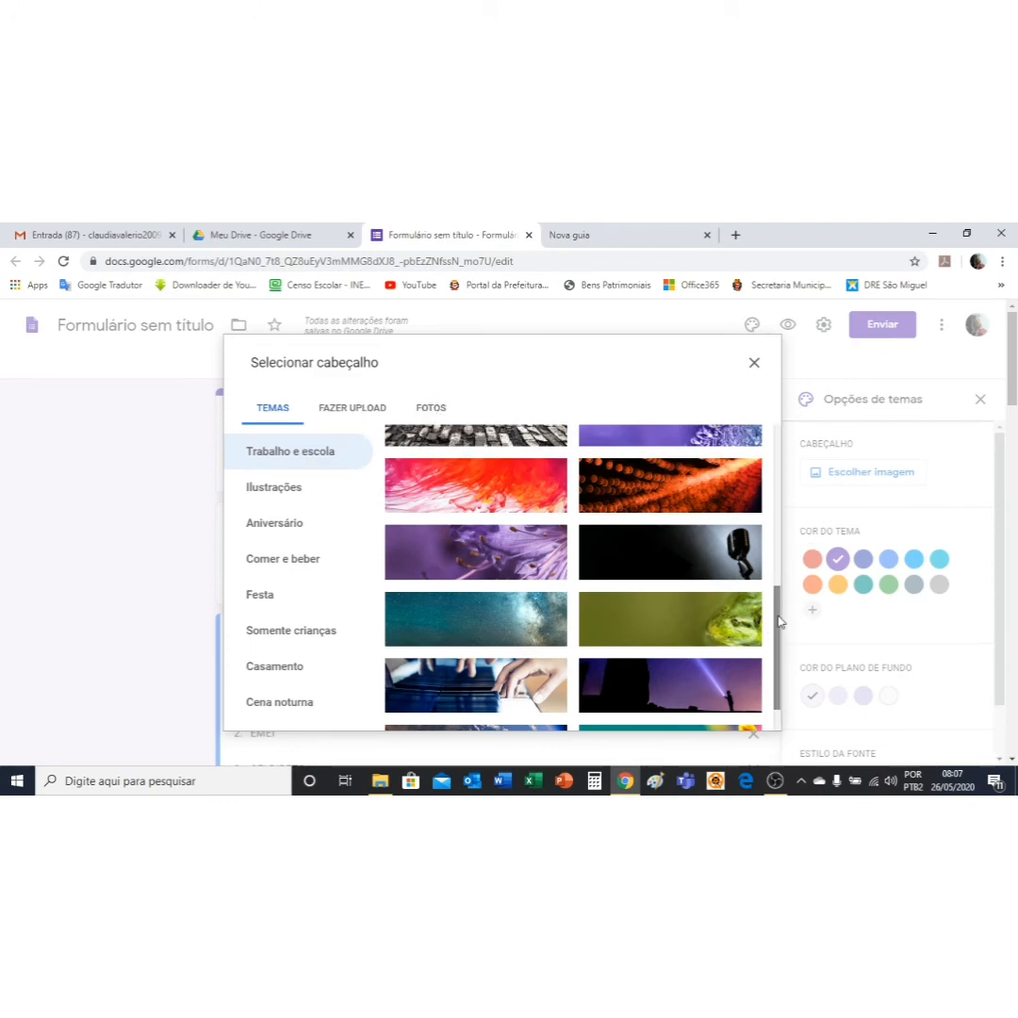
pyautogui.scroll(-2, 780, 645)
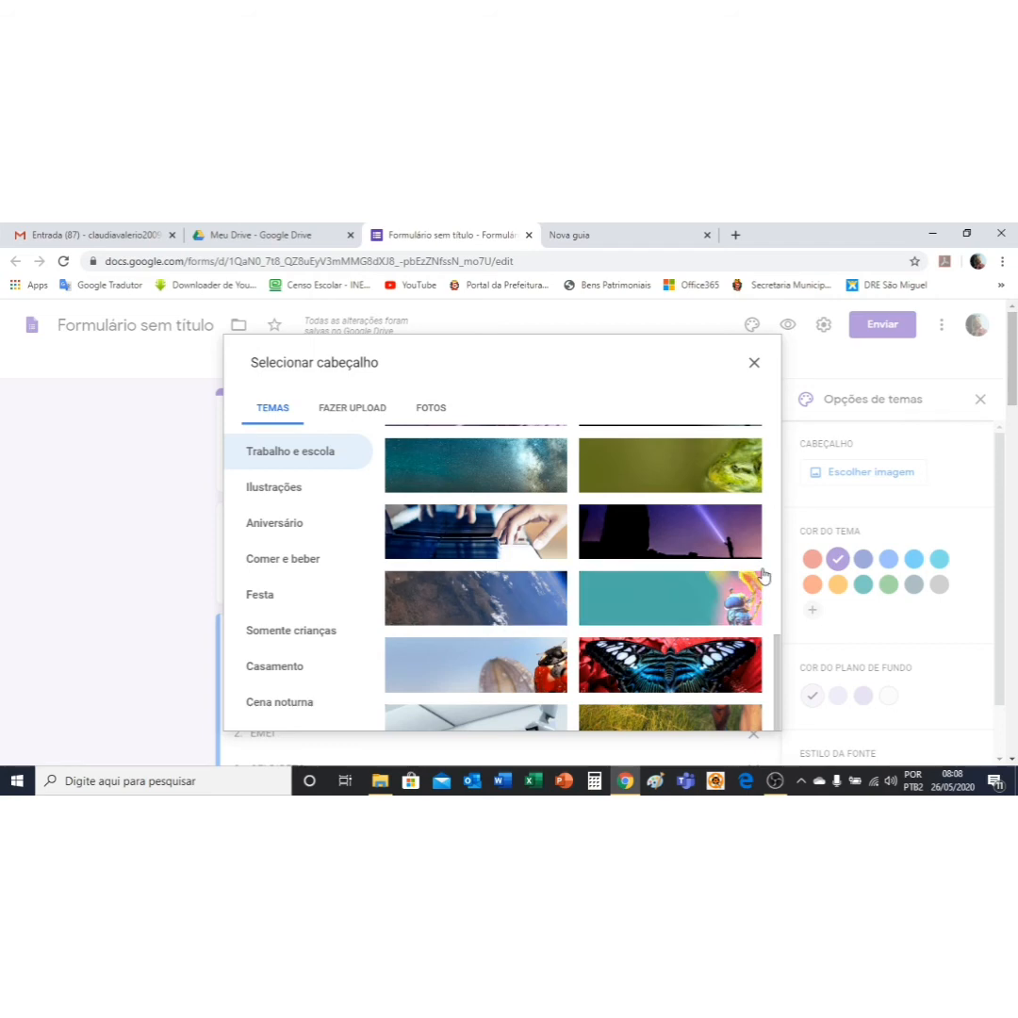
pyautogui.scroll(-3, 669, 613)
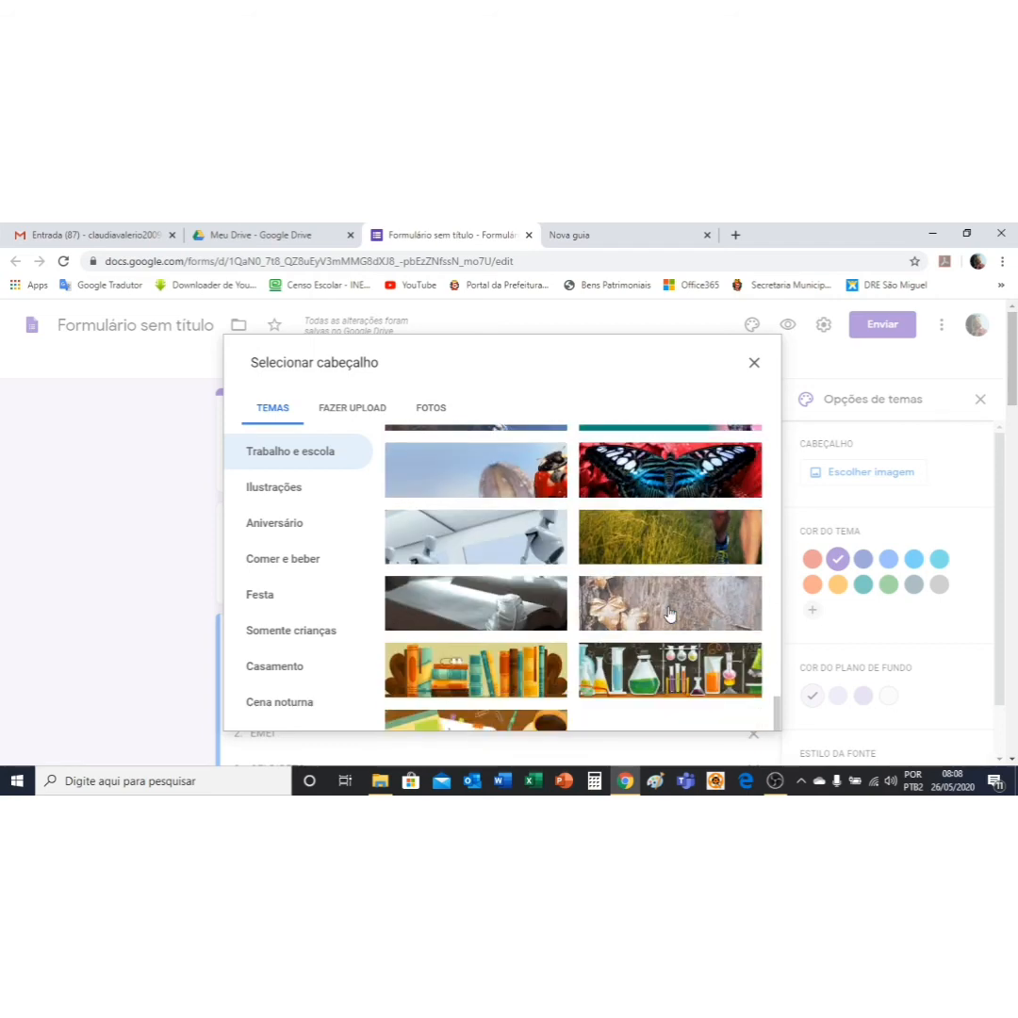
pyautogui.scroll(-2, 670, 613)
pyautogui.scroll(2, 670, 614)
pyautogui.scroll(-1, 667, 613)
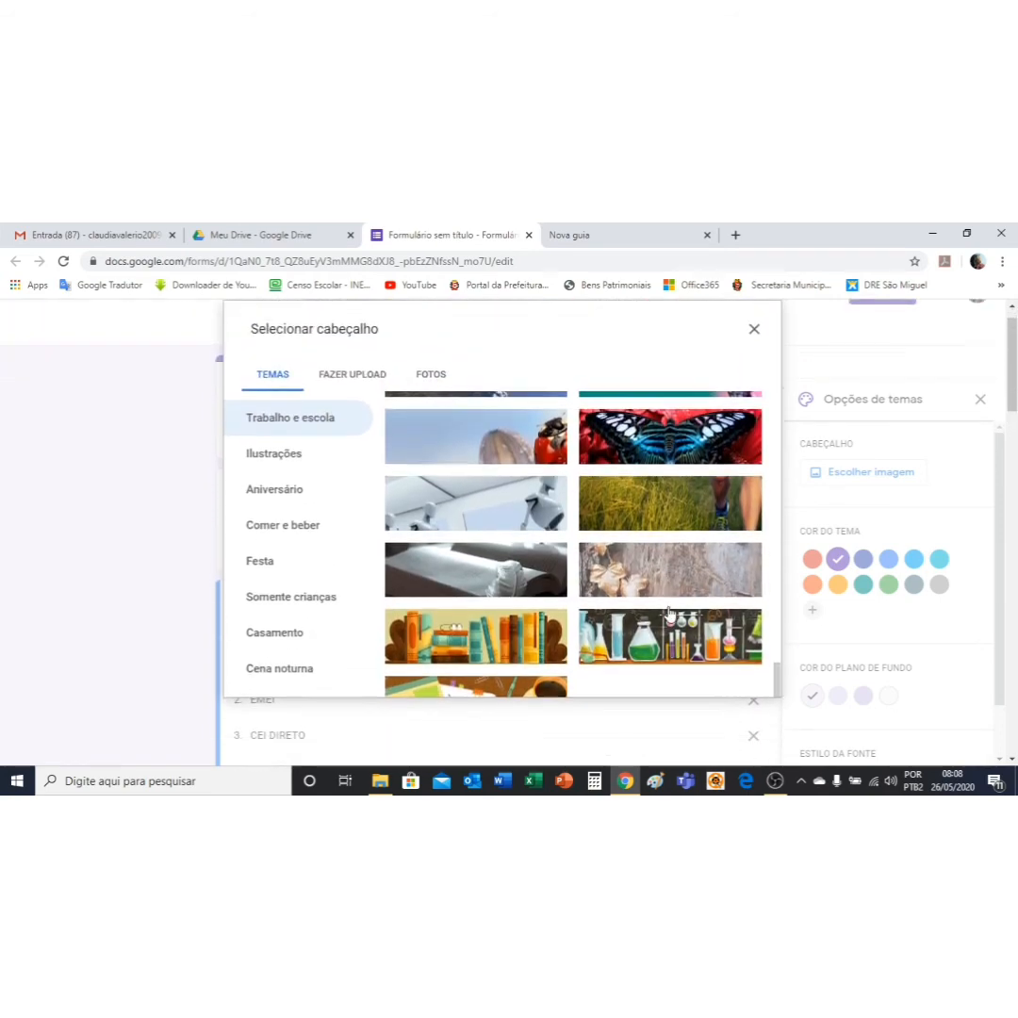
pyautogui.scroll(-1, 667, 612)
pyautogui.scroll(10, 655, 599)
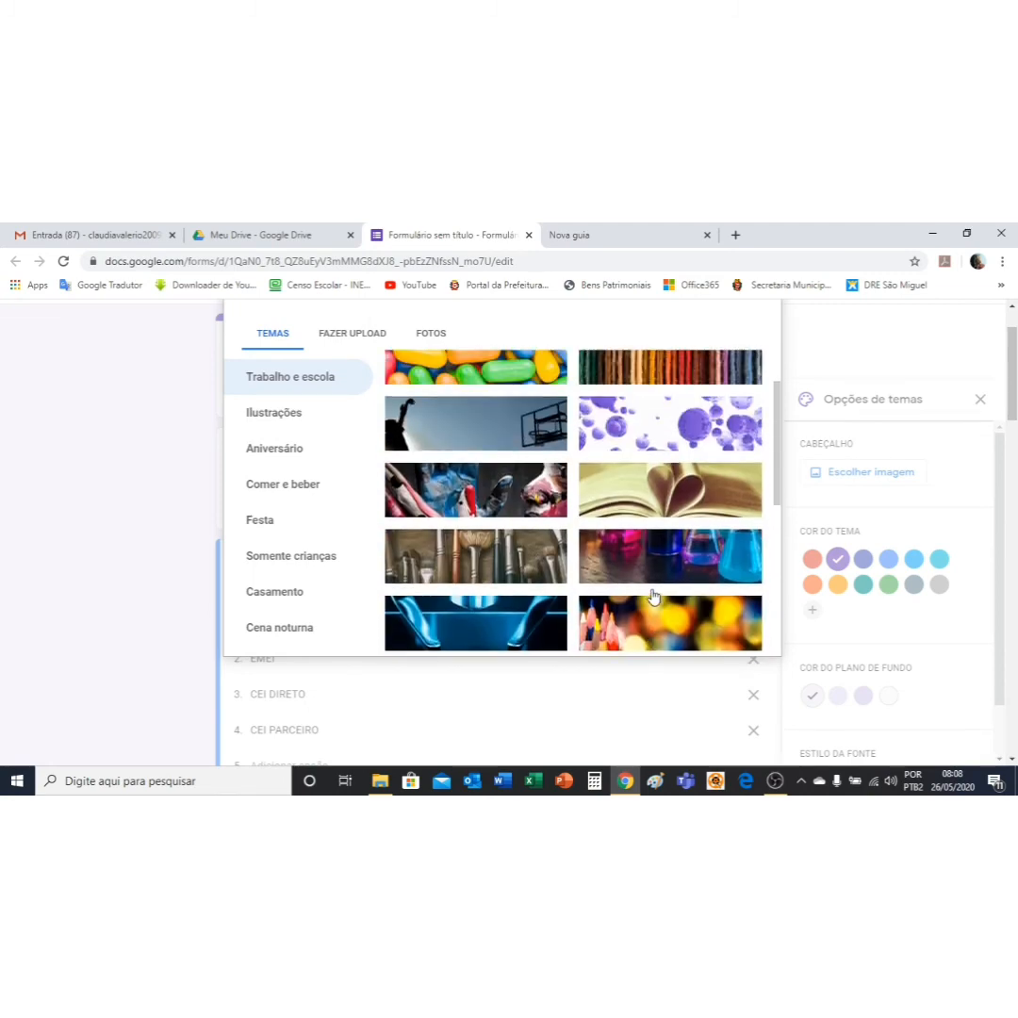
pyautogui.scroll(1, 660, 603)
pyautogui.scroll(-2, 667, 607)
pyautogui.click(653, 579)
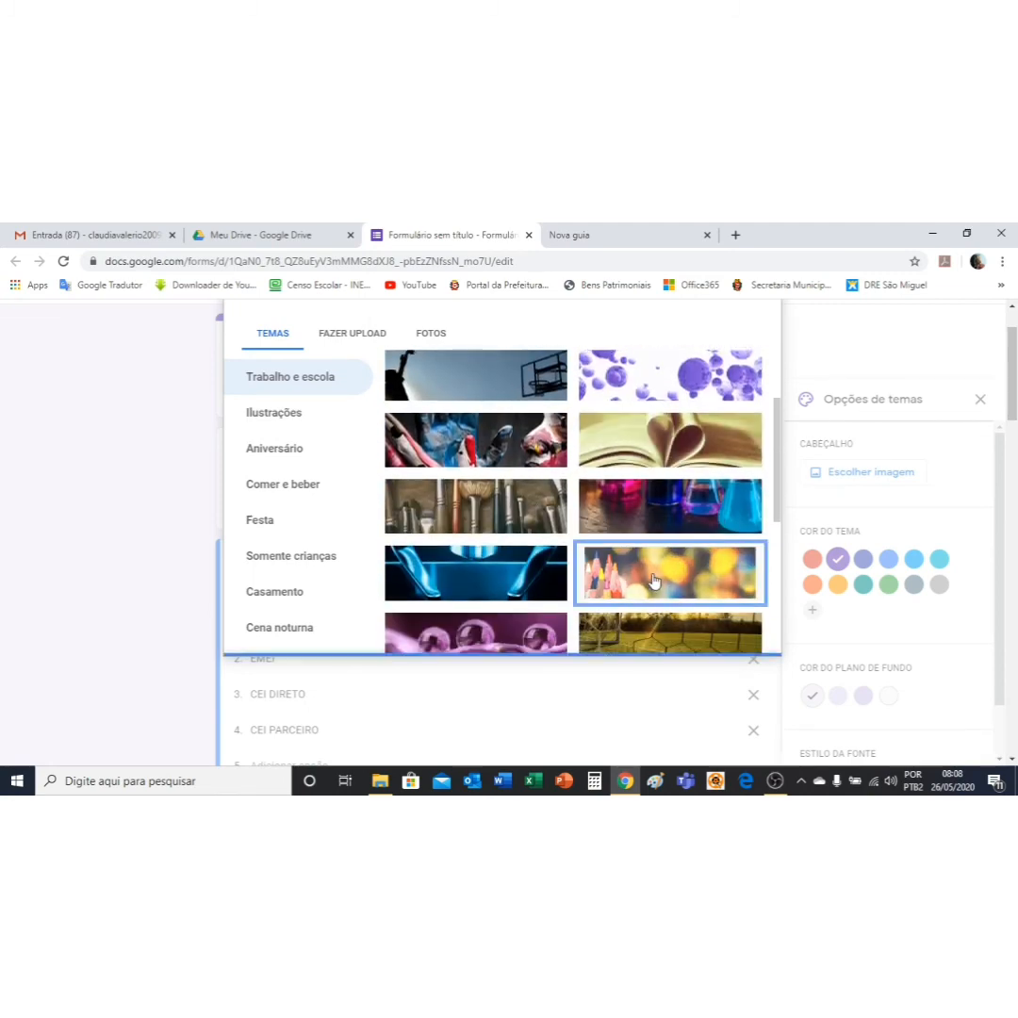
# Step: Insert the coloured pencils image as the header and set the theme colour to dark green
pyautogui.click(751, 640)
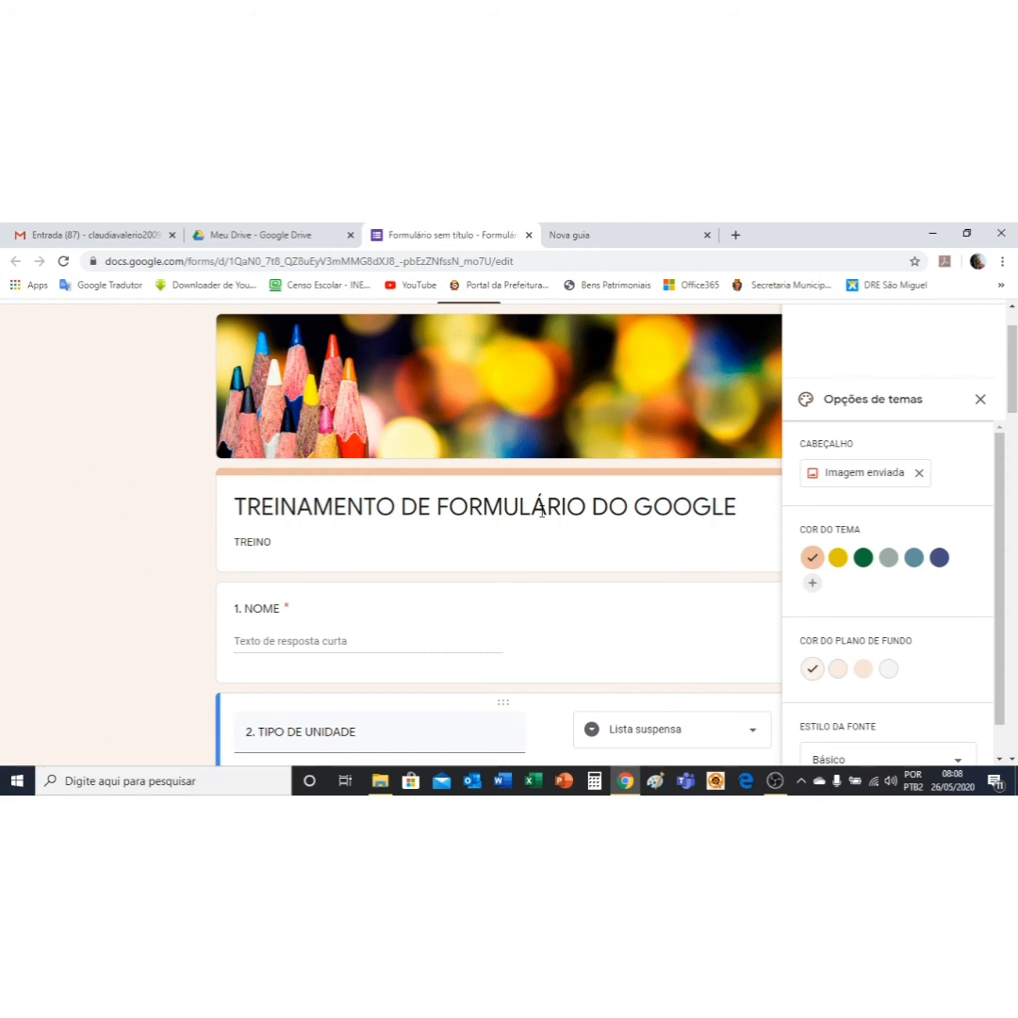
pyautogui.click(863, 558)
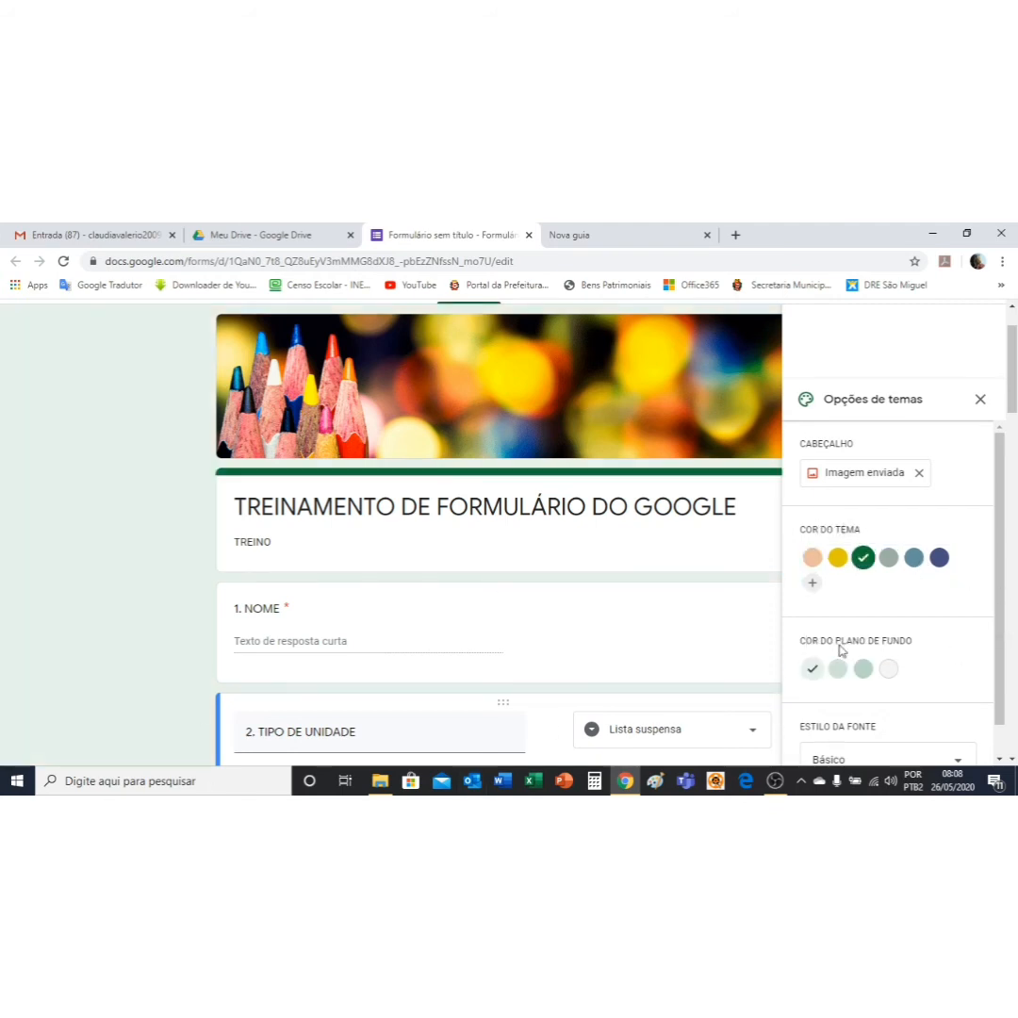
# Step: Open the Visualizar preview in a new tab and scroll through the form's questions
pyautogui.scroll(1, 899, 390)
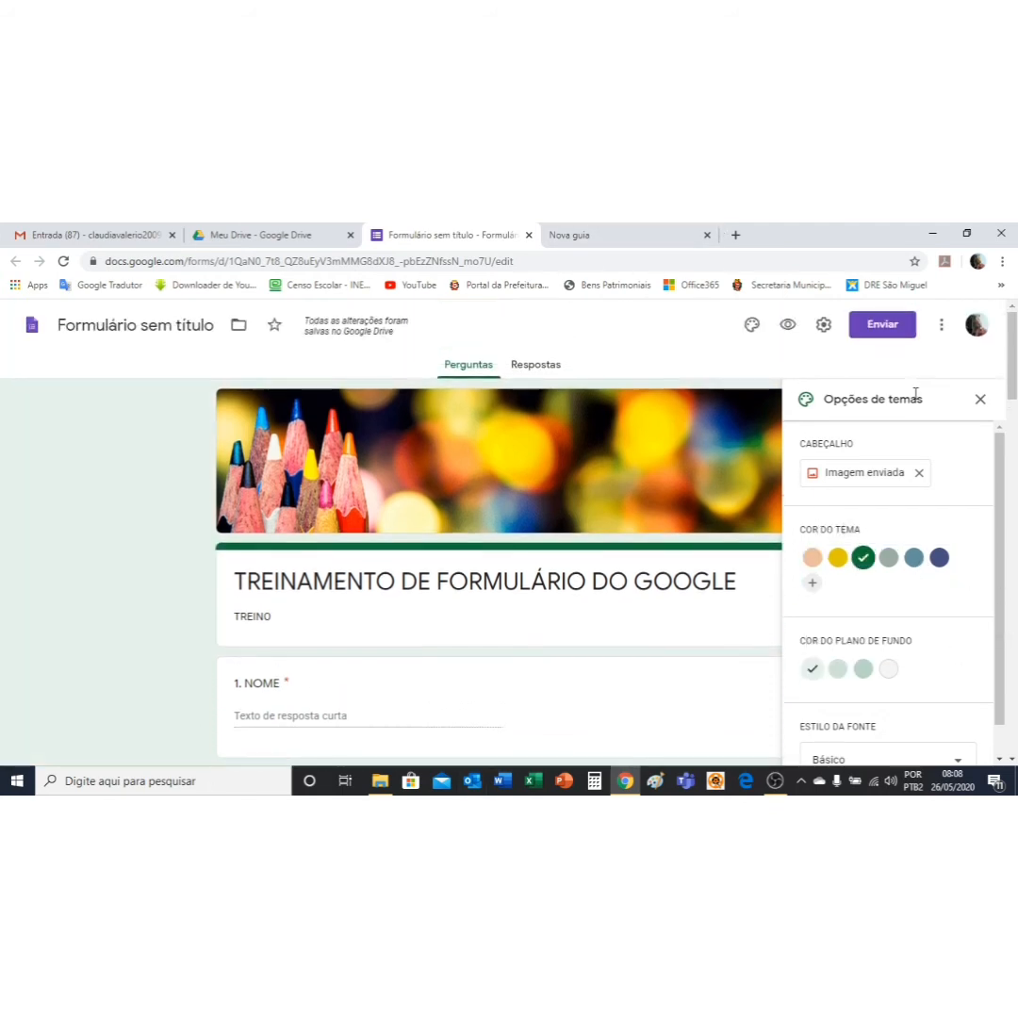
pyautogui.click(787, 328)
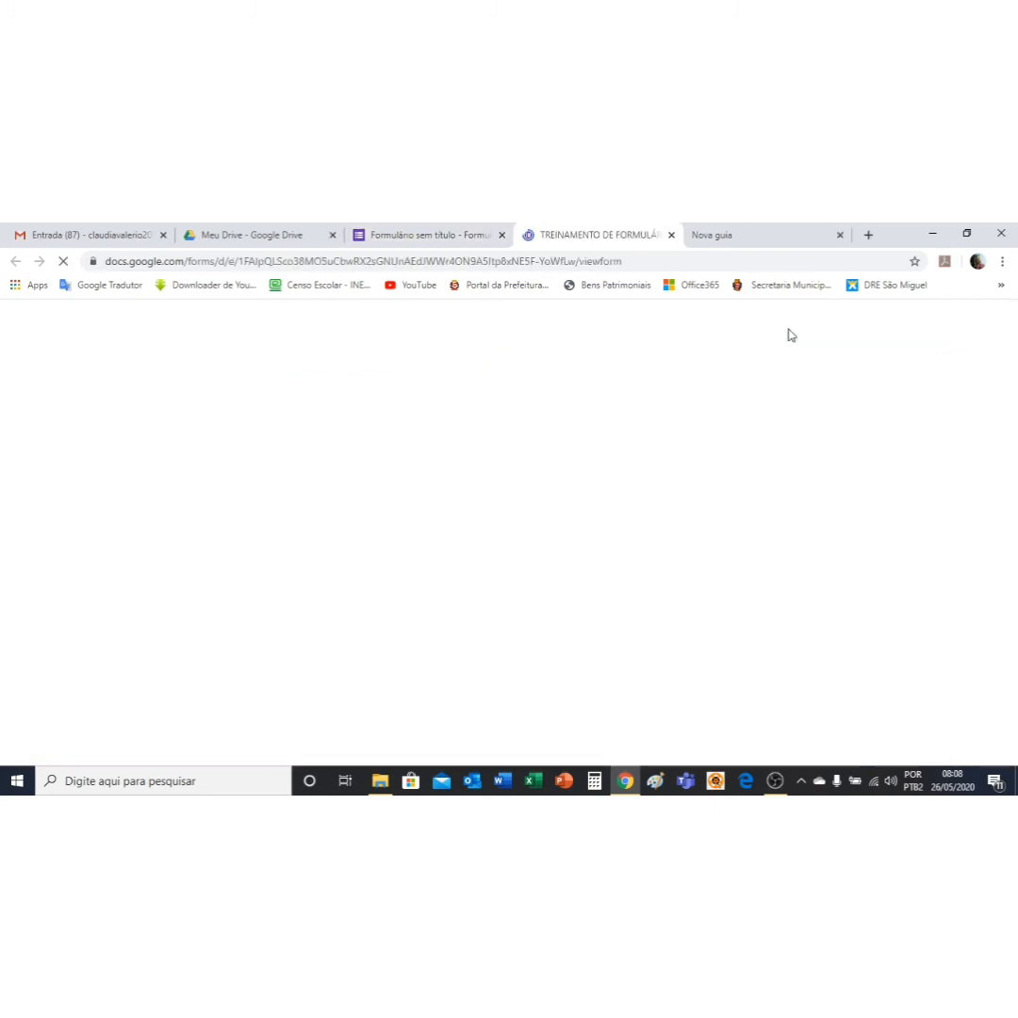
pyautogui.scroll(-1, 662, 460)
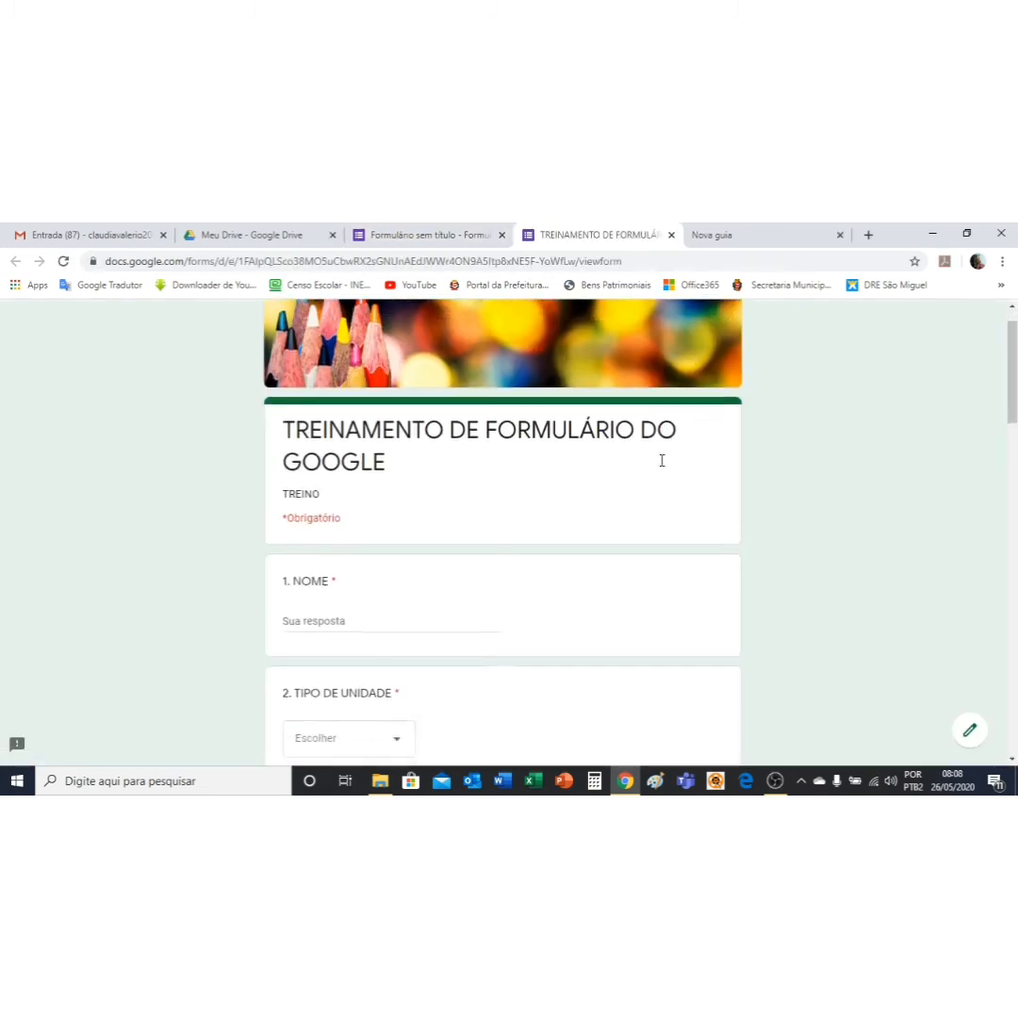
pyautogui.scroll(-20, 662, 459)
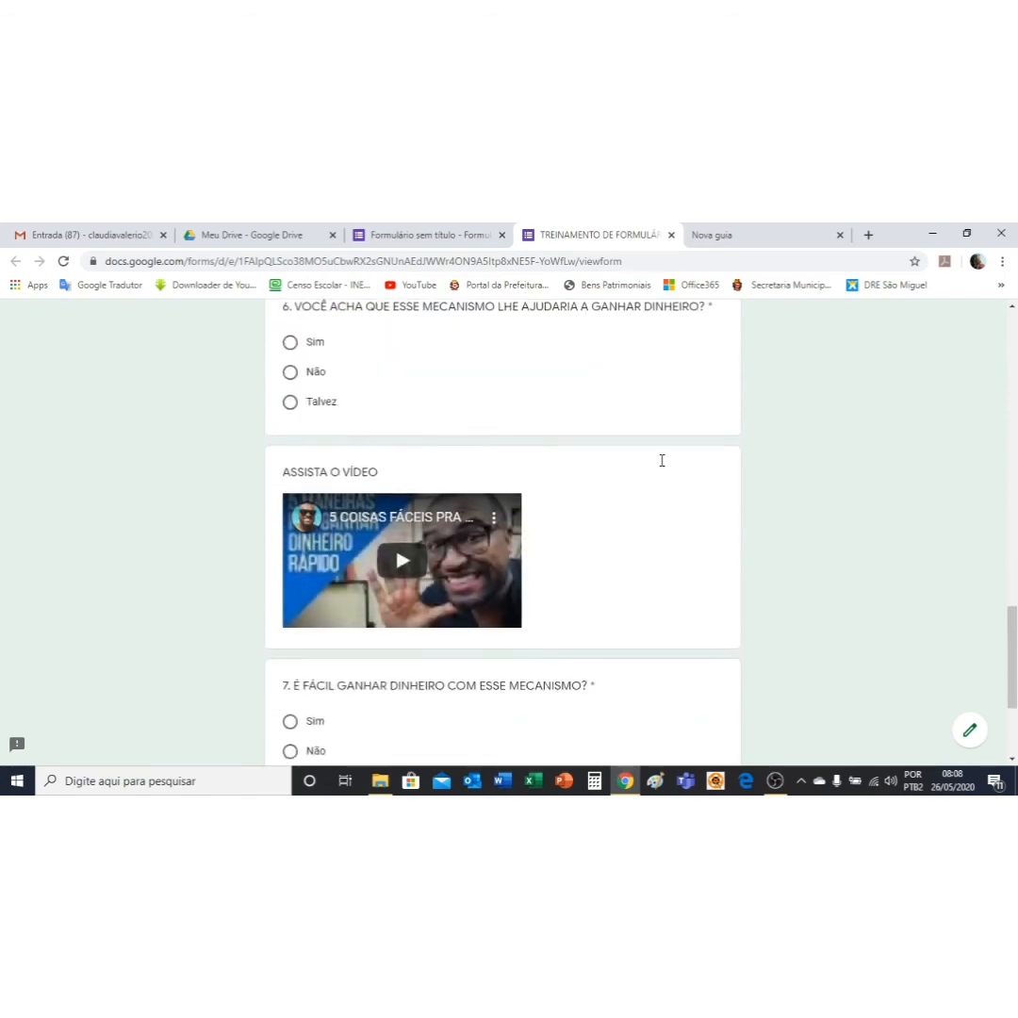
pyautogui.scroll(-3, 662, 460)
pyautogui.scroll(20, 662, 460)
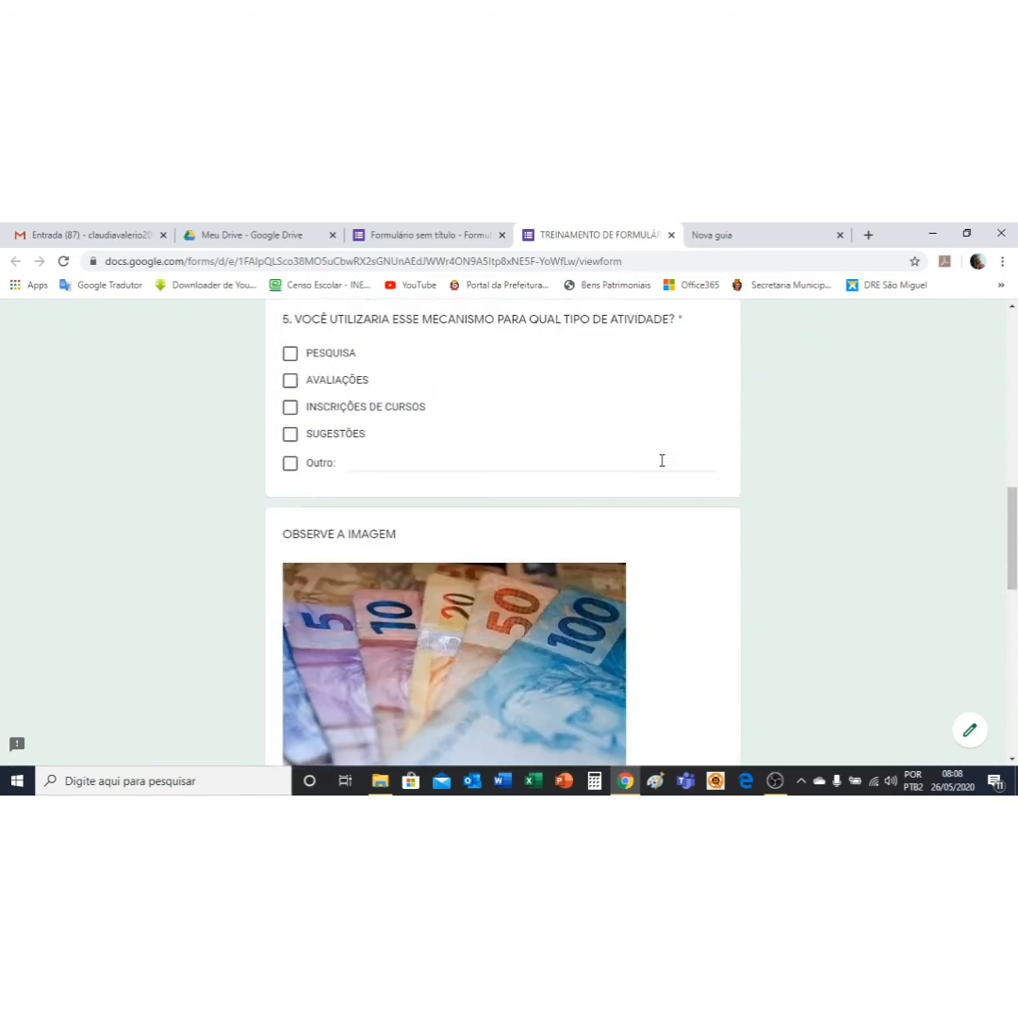
pyautogui.scroll(2, 662, 459)
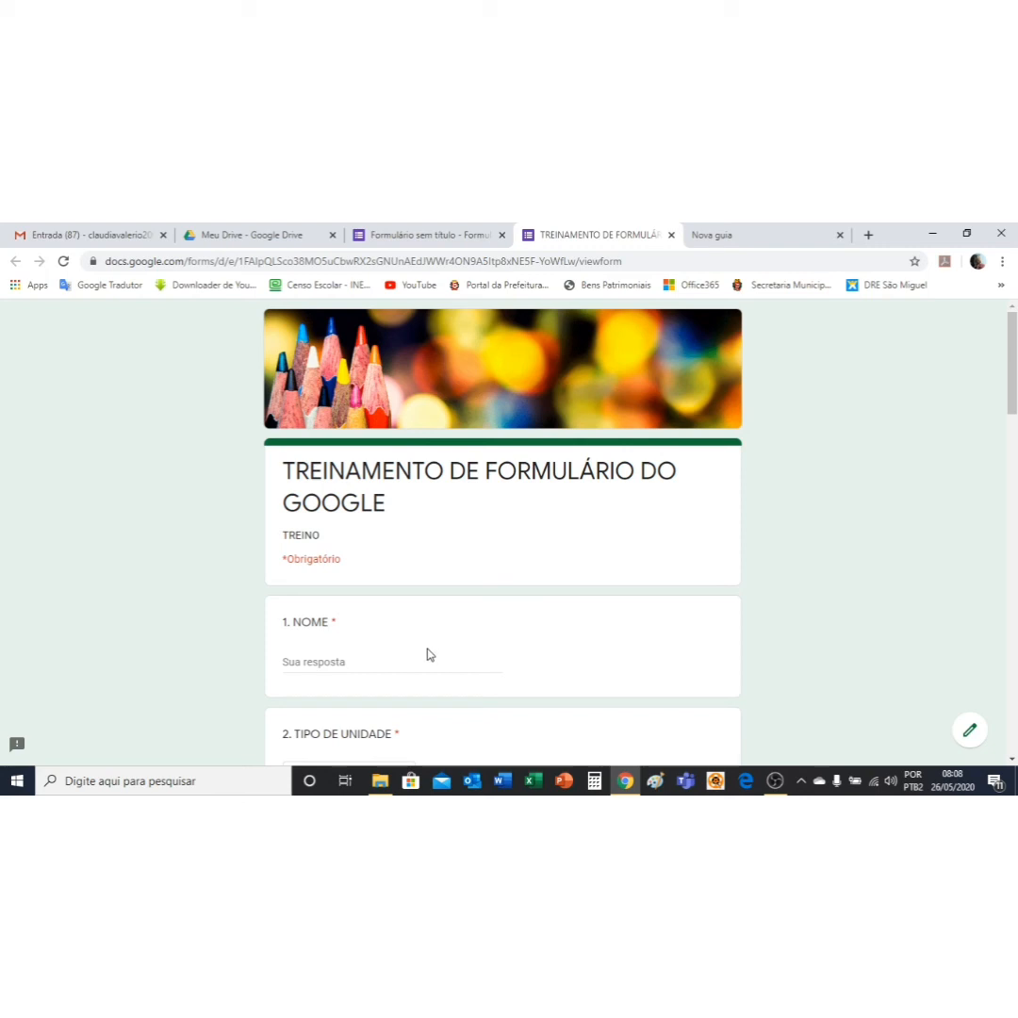
# Step: Close the preview tab, review Configurações, and cancel without changing any settings
pyautogui.click(669, 234)
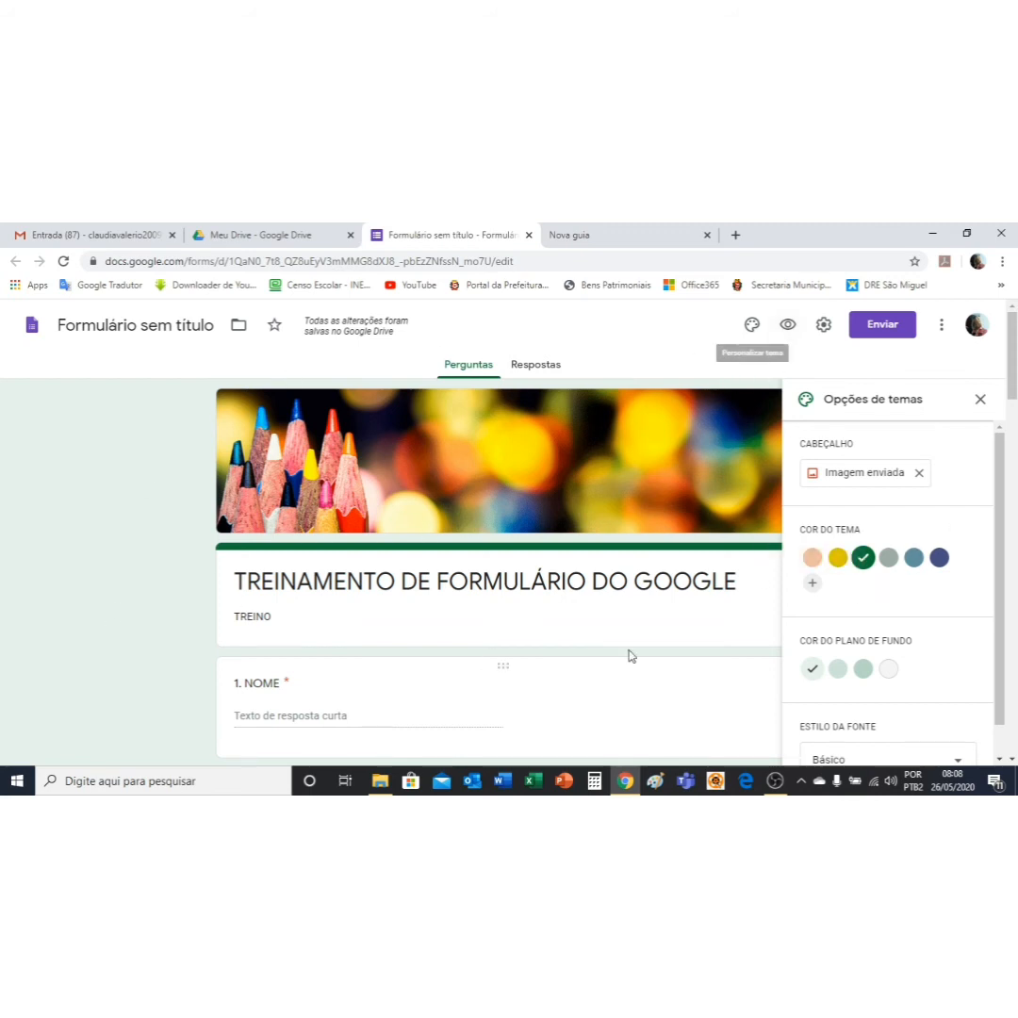
pyautogui.click(824, 326)
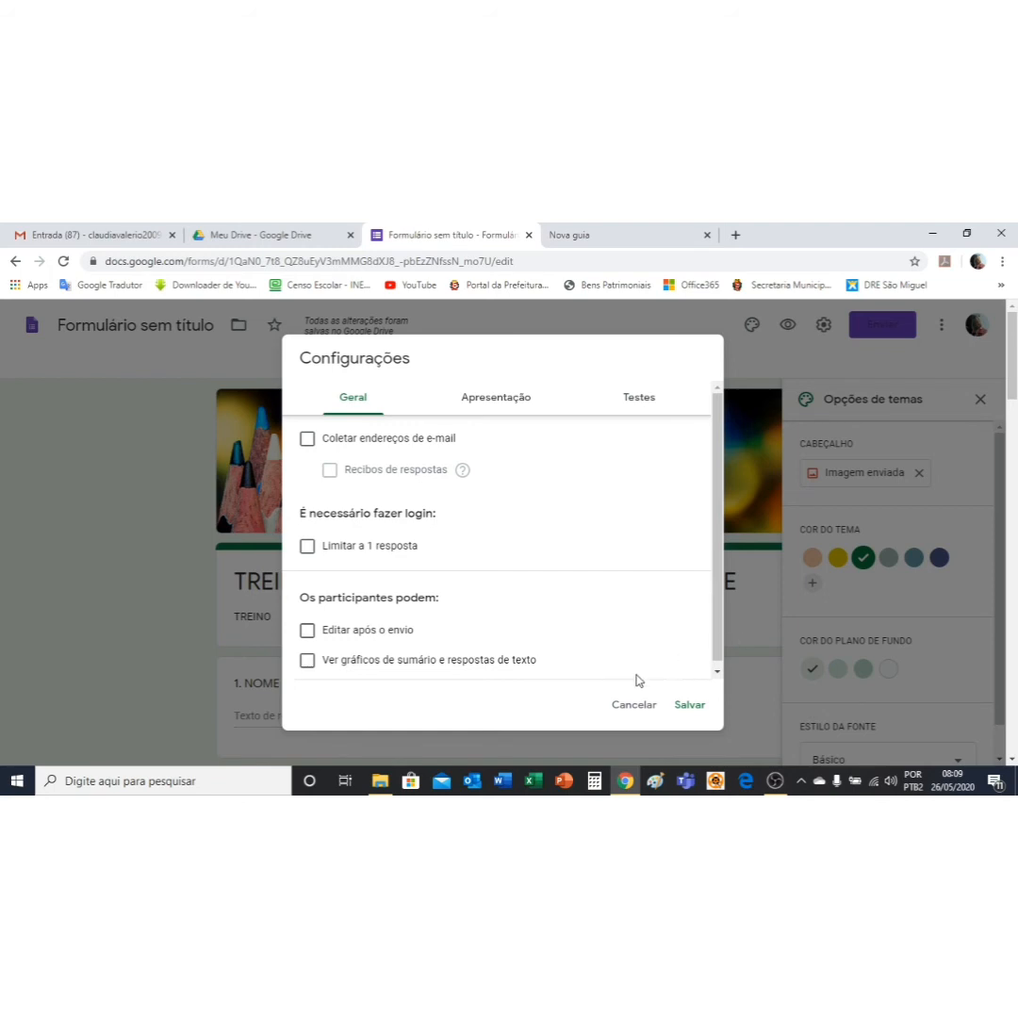
pyautogui.click(623, 709)
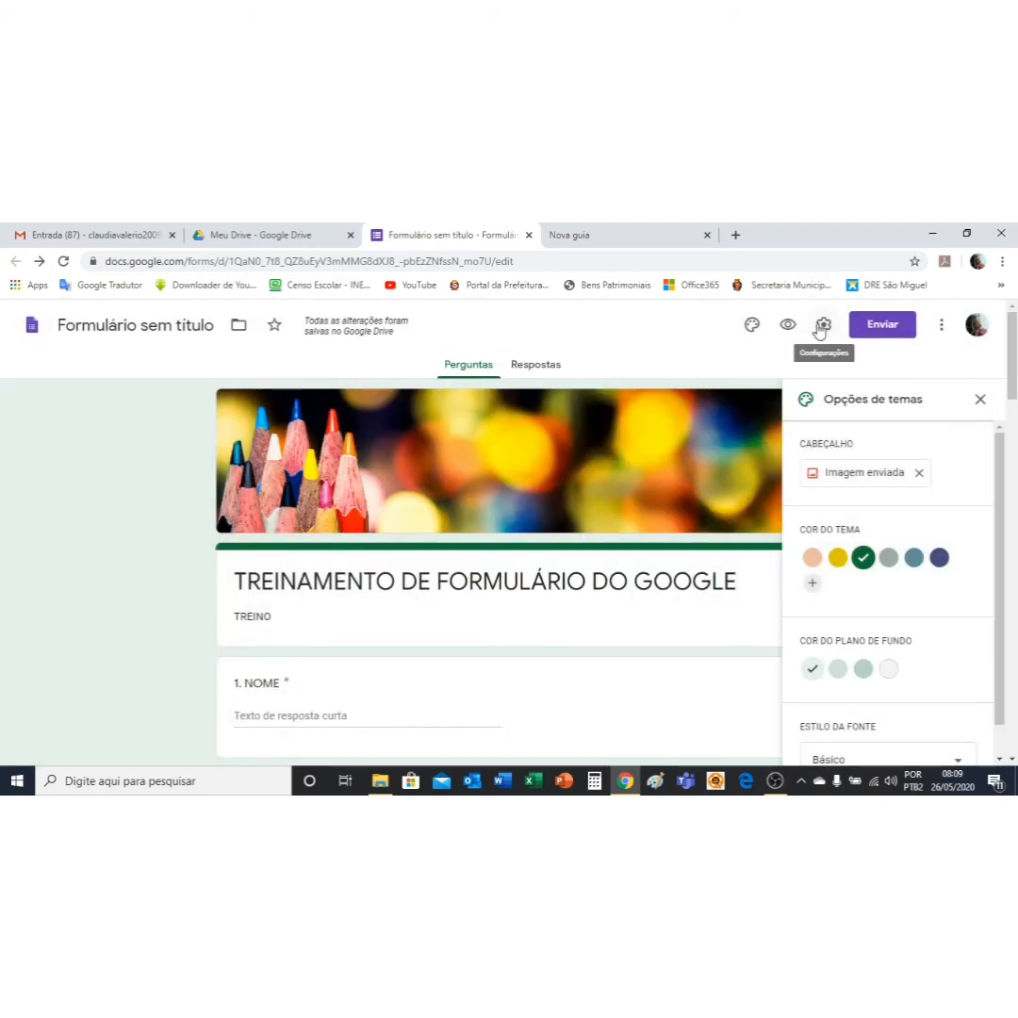
# Step: On the Respostas tab, turn Aceitando respostas off and then back on
pyautogui.click(536, 369)
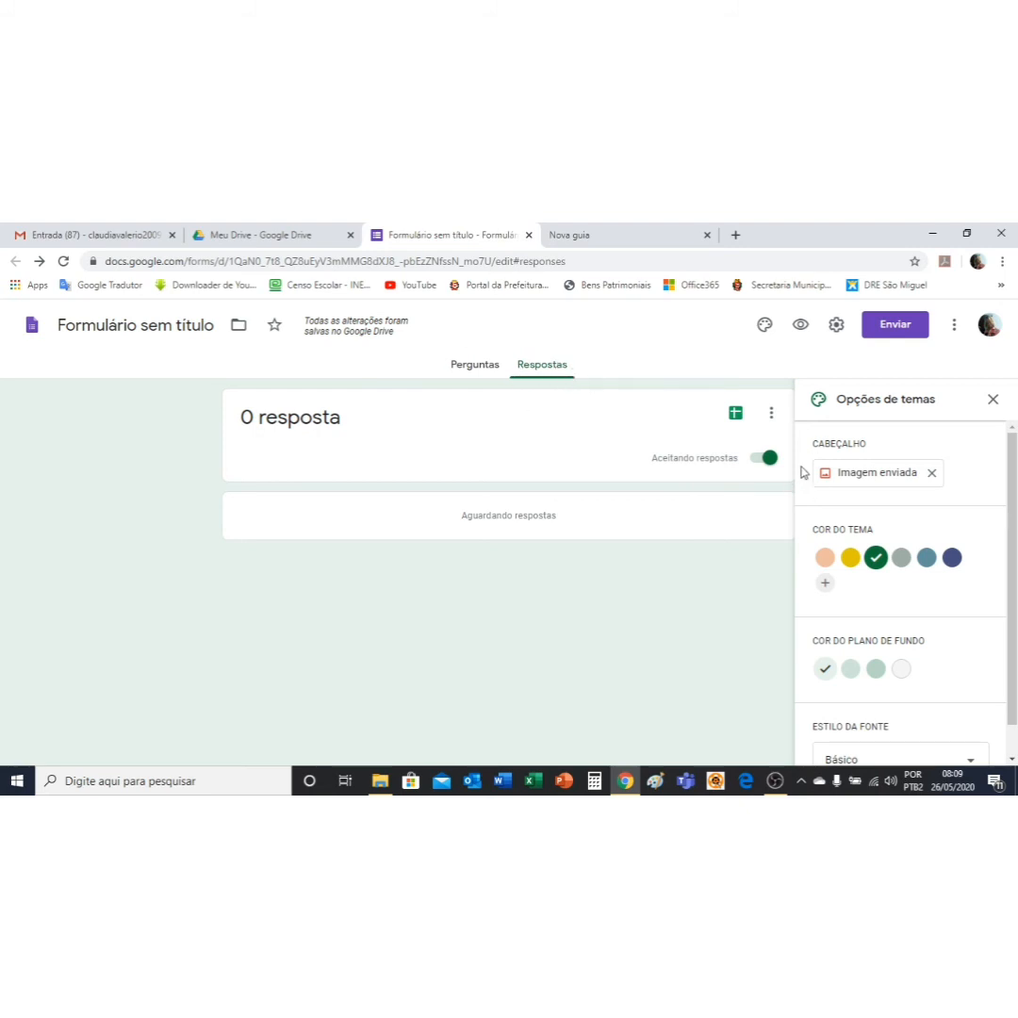
pyautogui.click(756, 463)
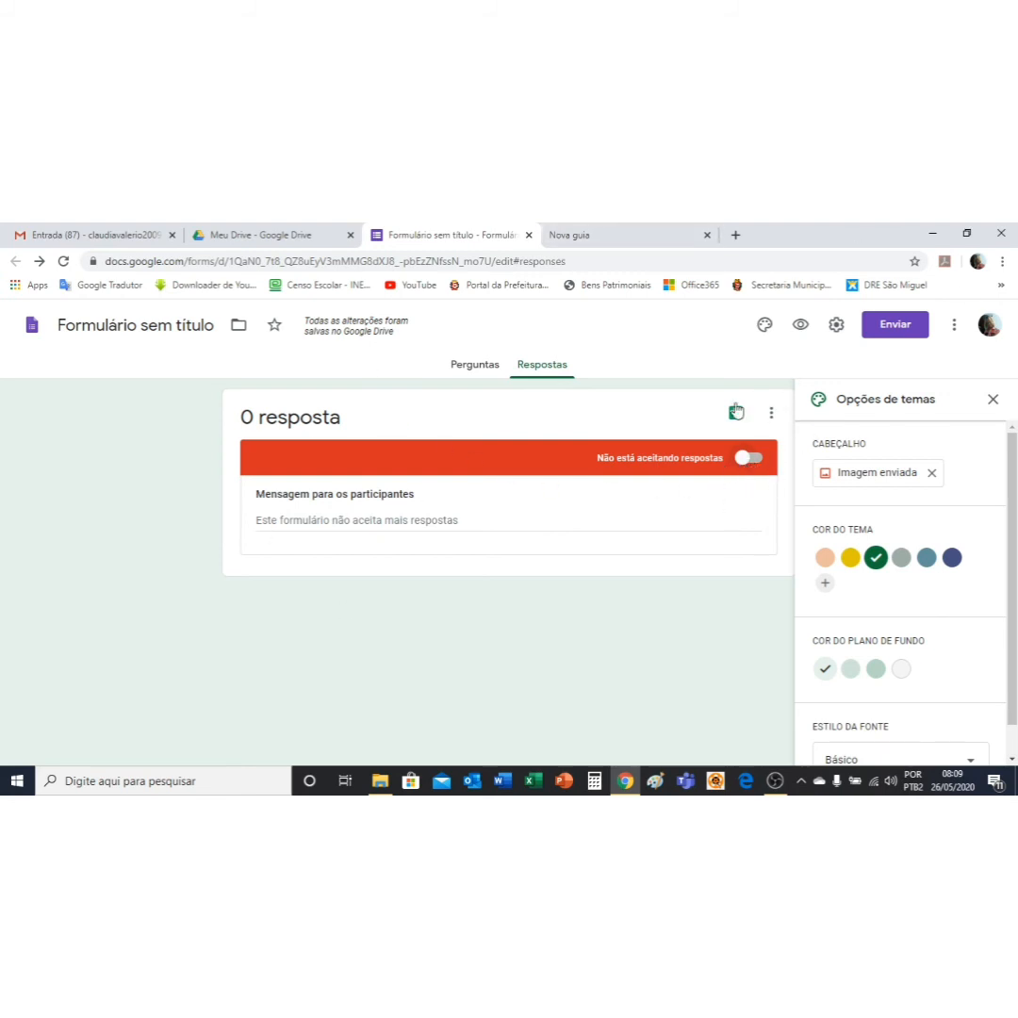
pyautogui.click(748, 458)
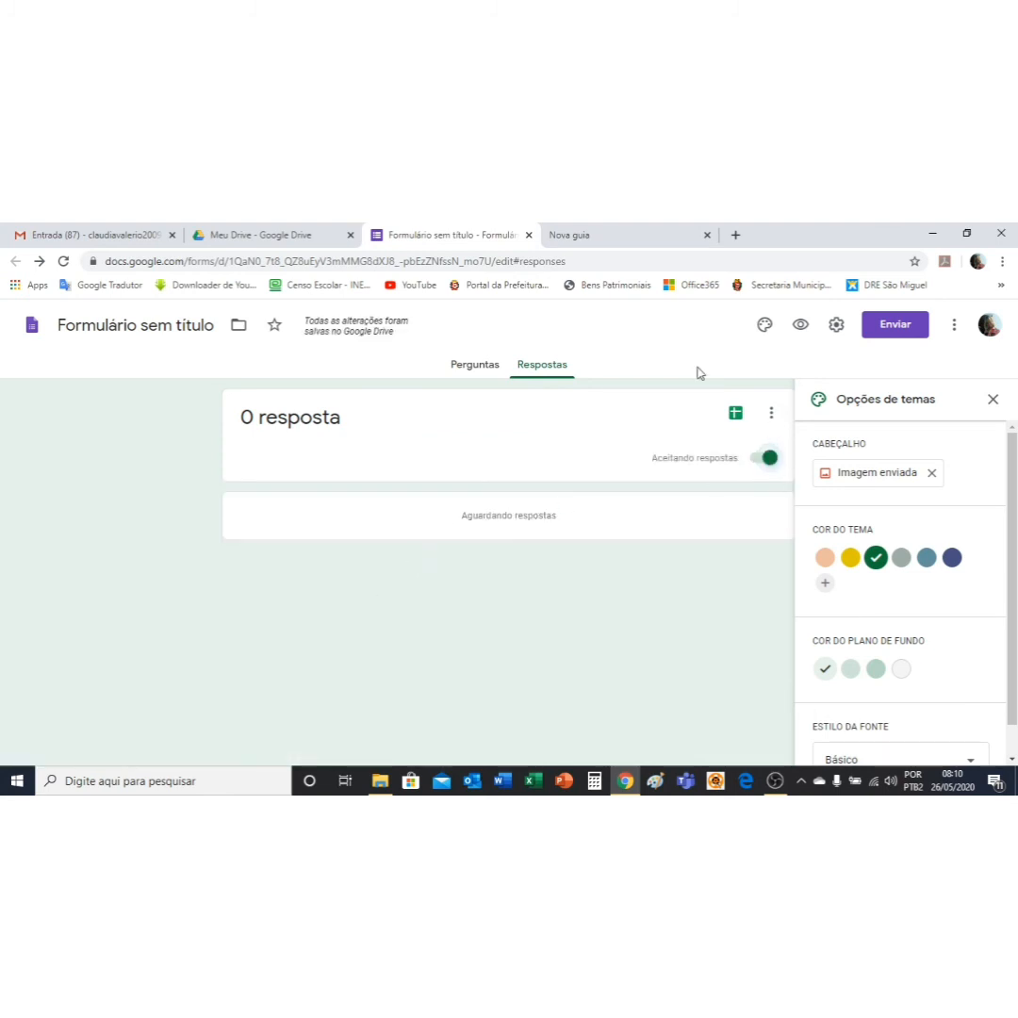
# Step: In the preview, enter the respondent's name under NOME and choose EMEI as TIPO DE UNIDADE
pyautogui.click(800, 324)
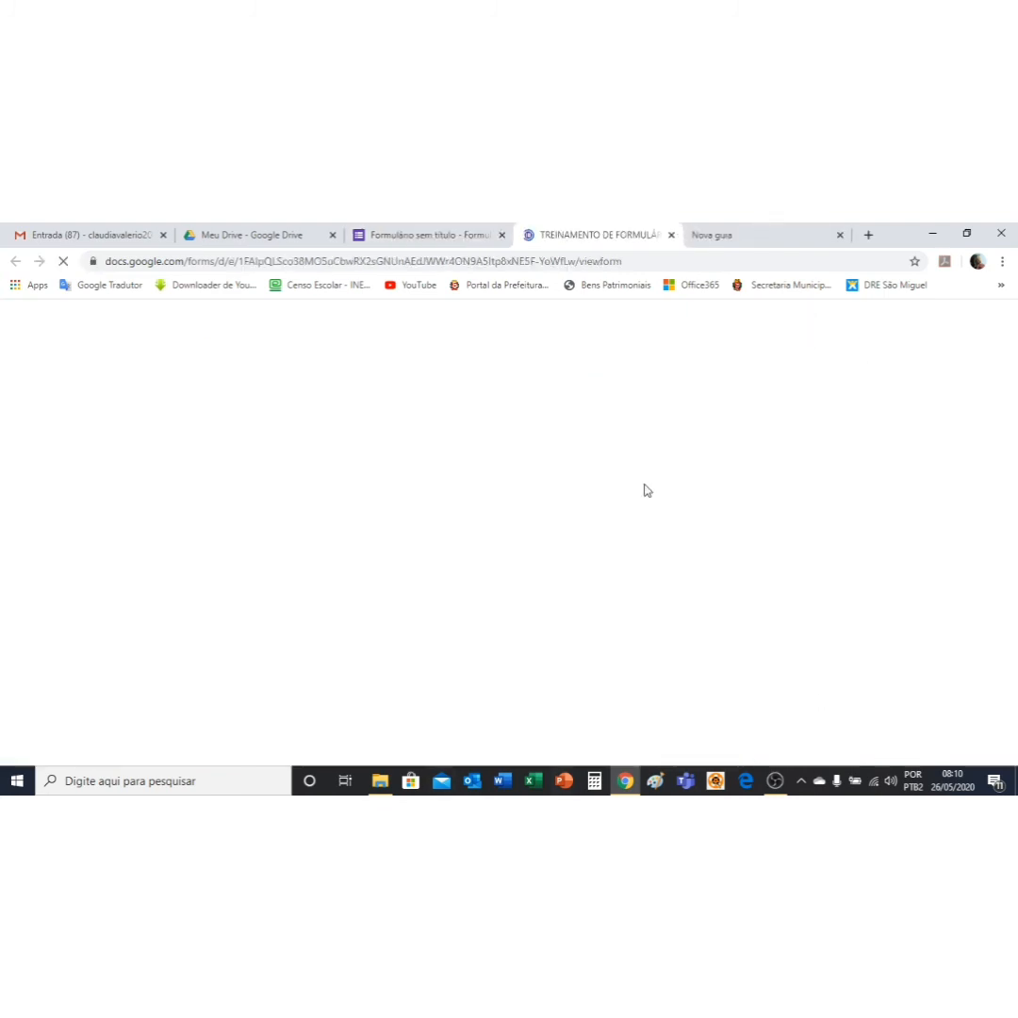
pyautogui.scroll(-2, 589, 655)
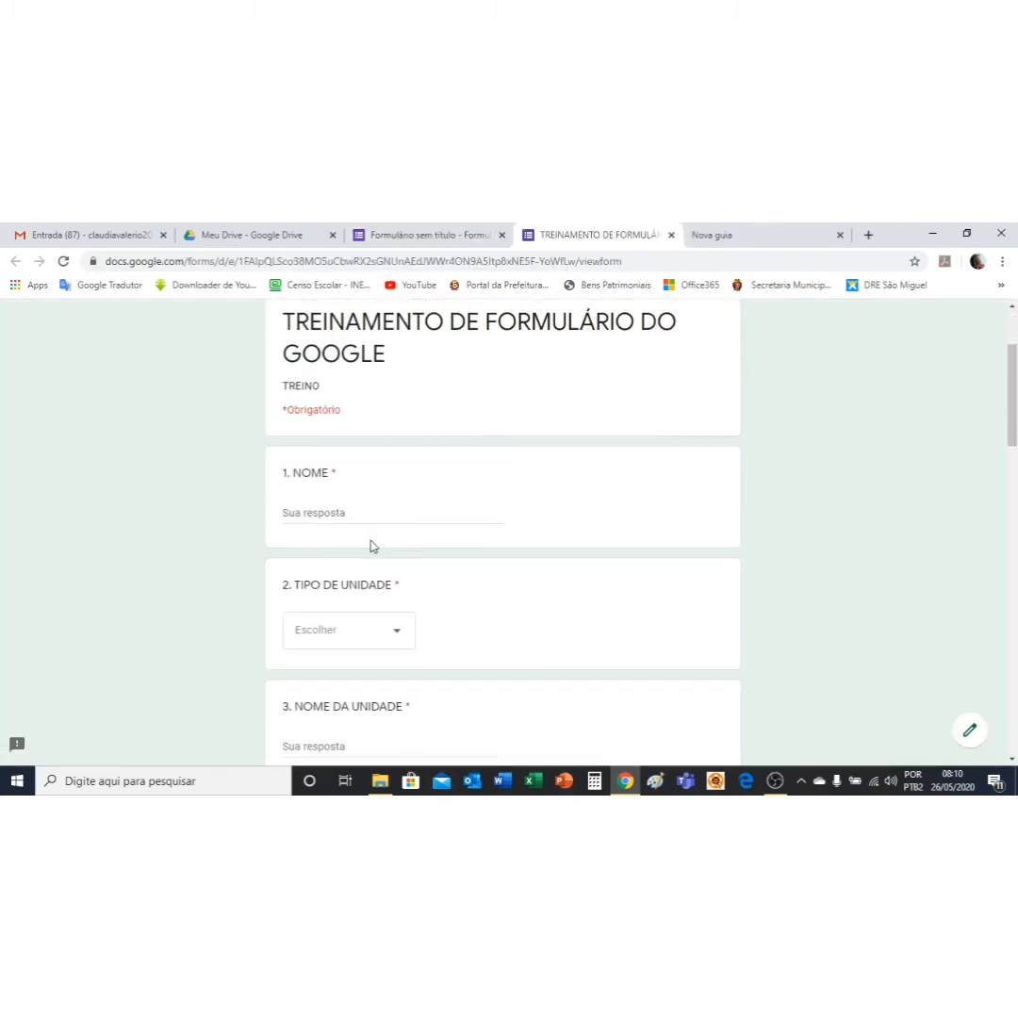
pyautogui.click(392, 517)
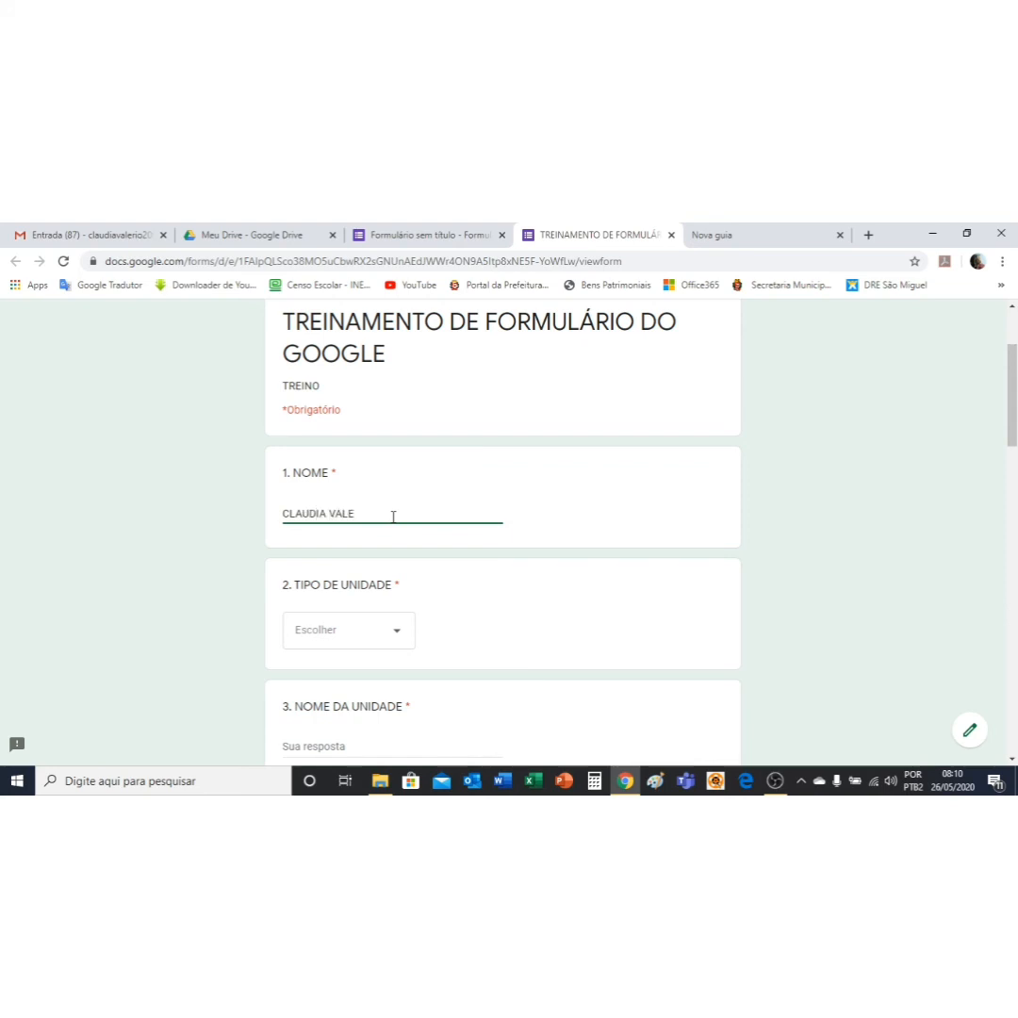
pyautogui.click(401, 641)
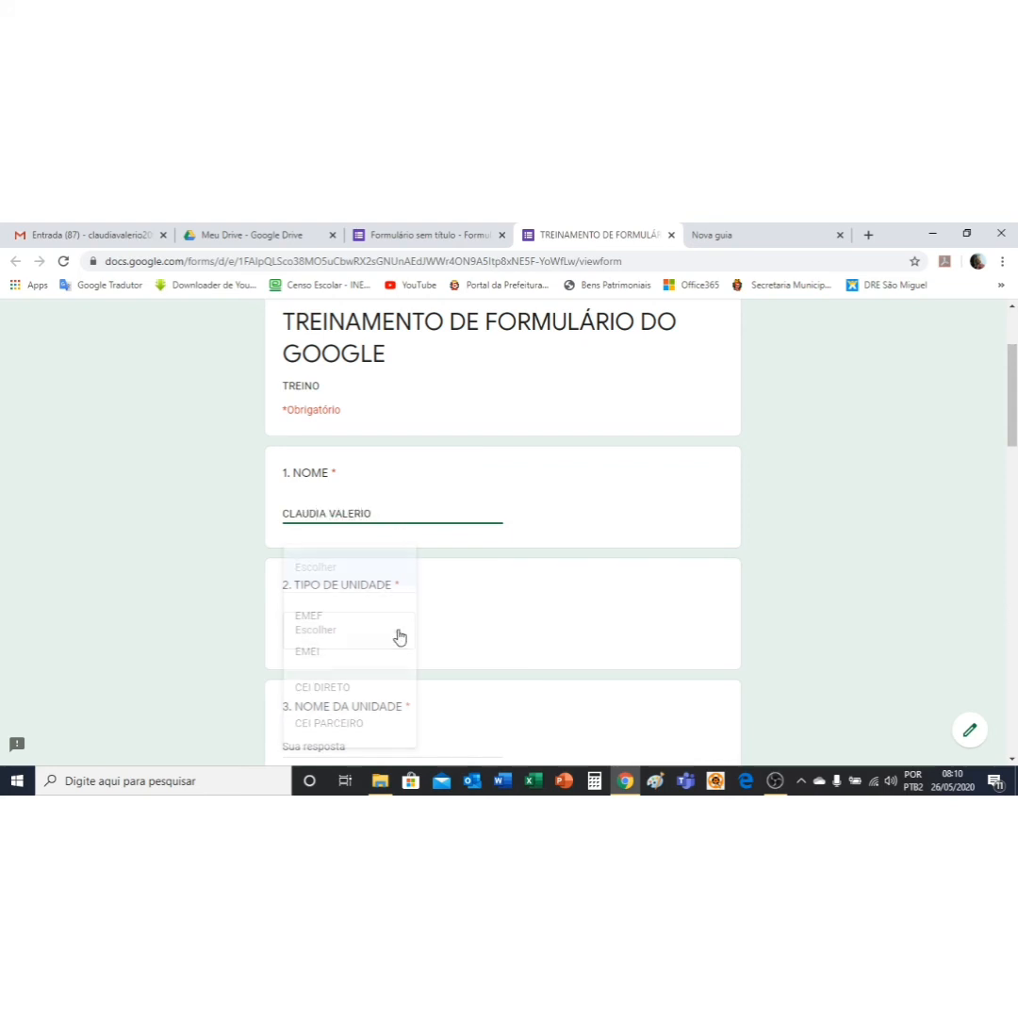
pyautogui.click(303, 657)
# Step: Enter 'CIDADE FER' as NOME DA UNIDADE and answer SIM to question 4
pyautogui.scroll(-3, 424, 586)
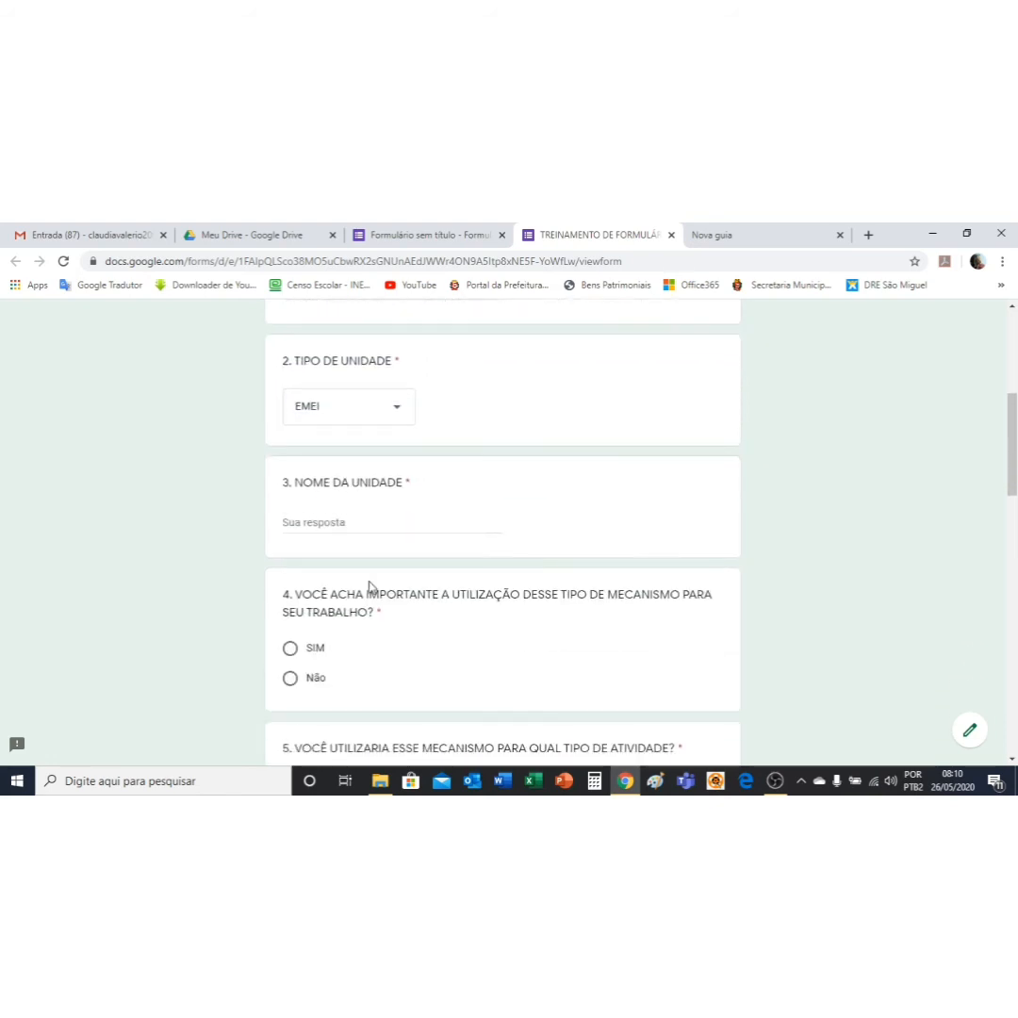
pyautogui.click(329, 524)
pyautogui.write('CIDA')
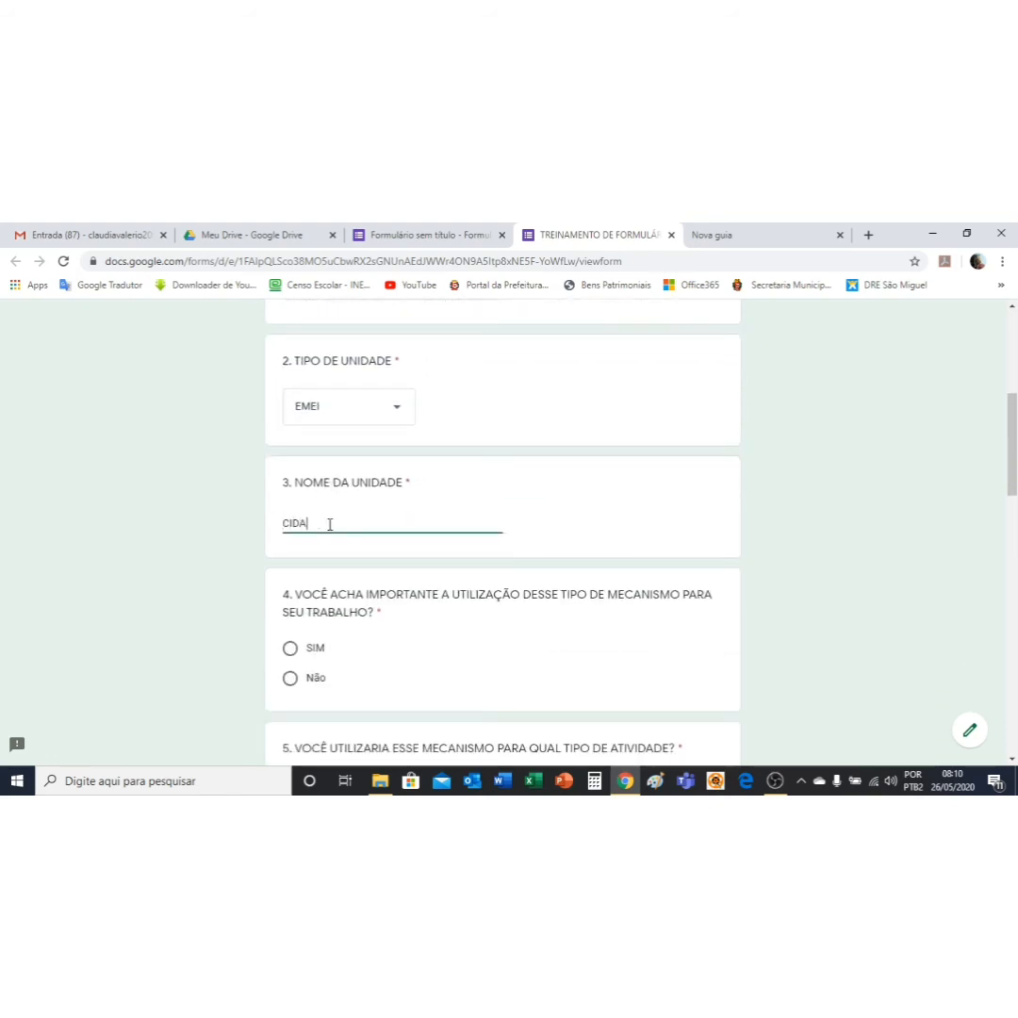
pyautogui.write('DE FERNÃO DIAS')
pyautogui.click(292, 650)
# Step: Tick PESQUISA, AVALIAÇÕES, INSCRIÇÕES DE CURSOS, SUGESTÕES and an Outro answer 'CONVITES' in question 5
pyautogui.scroll(-3, 525, 638)
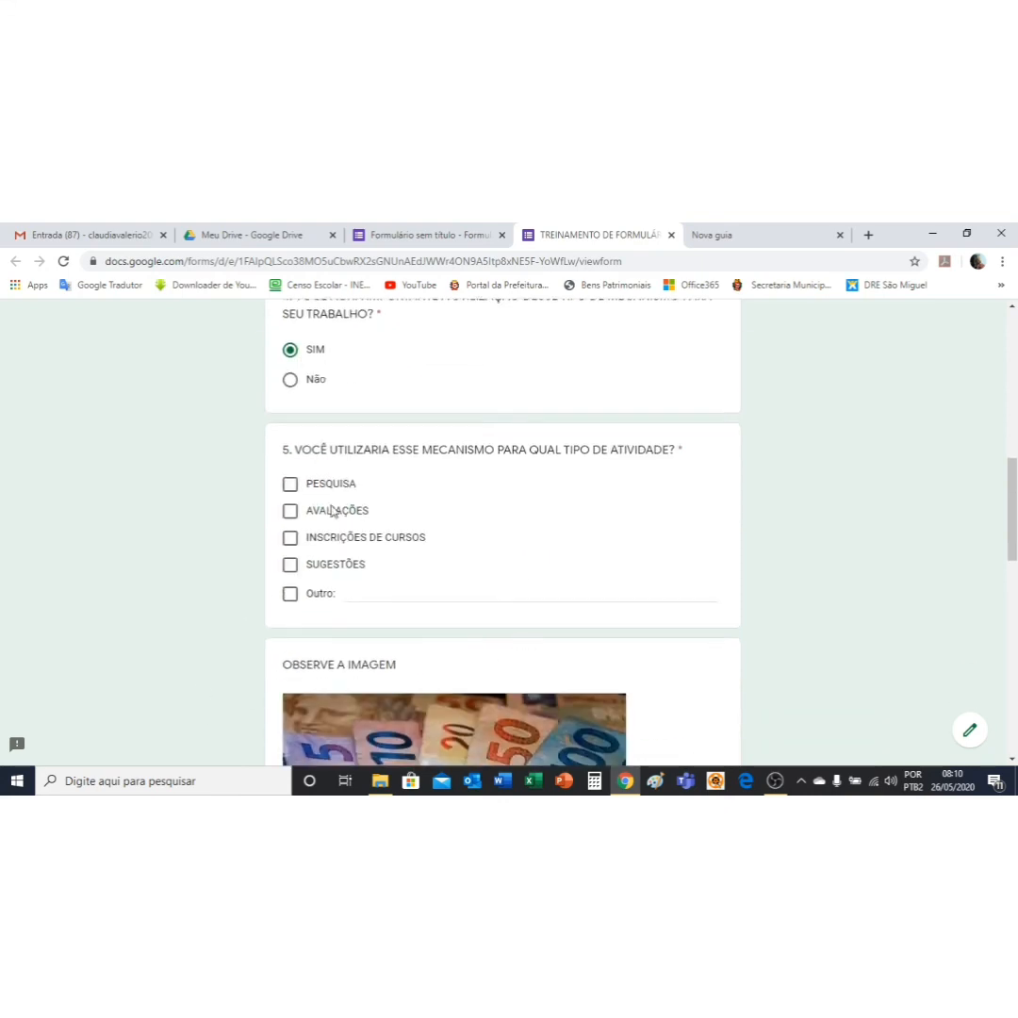
pyautogui.click(290, 483)
pyautogui.click(289, 510)
pyautogui.click(289, 537)
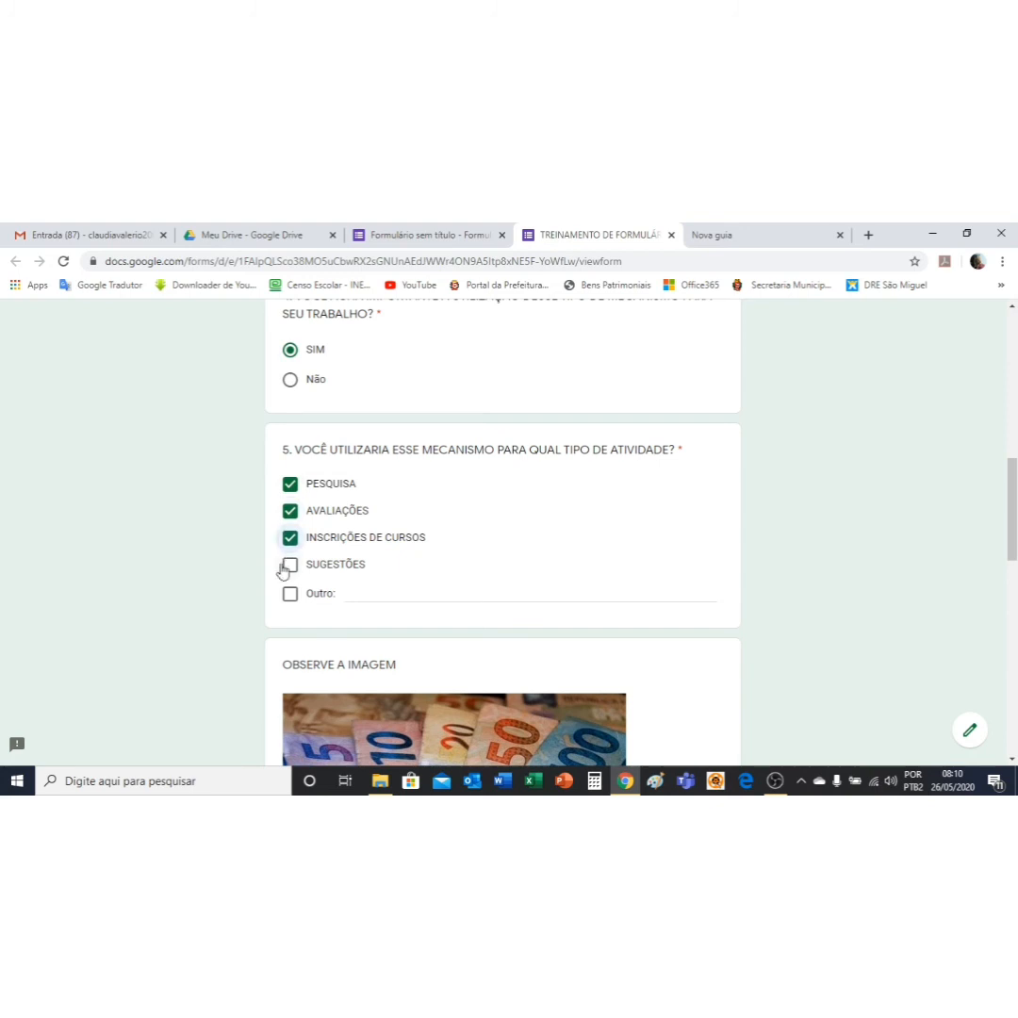
pyautogui.click(290, 564)
pyautogui.click(362, 597)
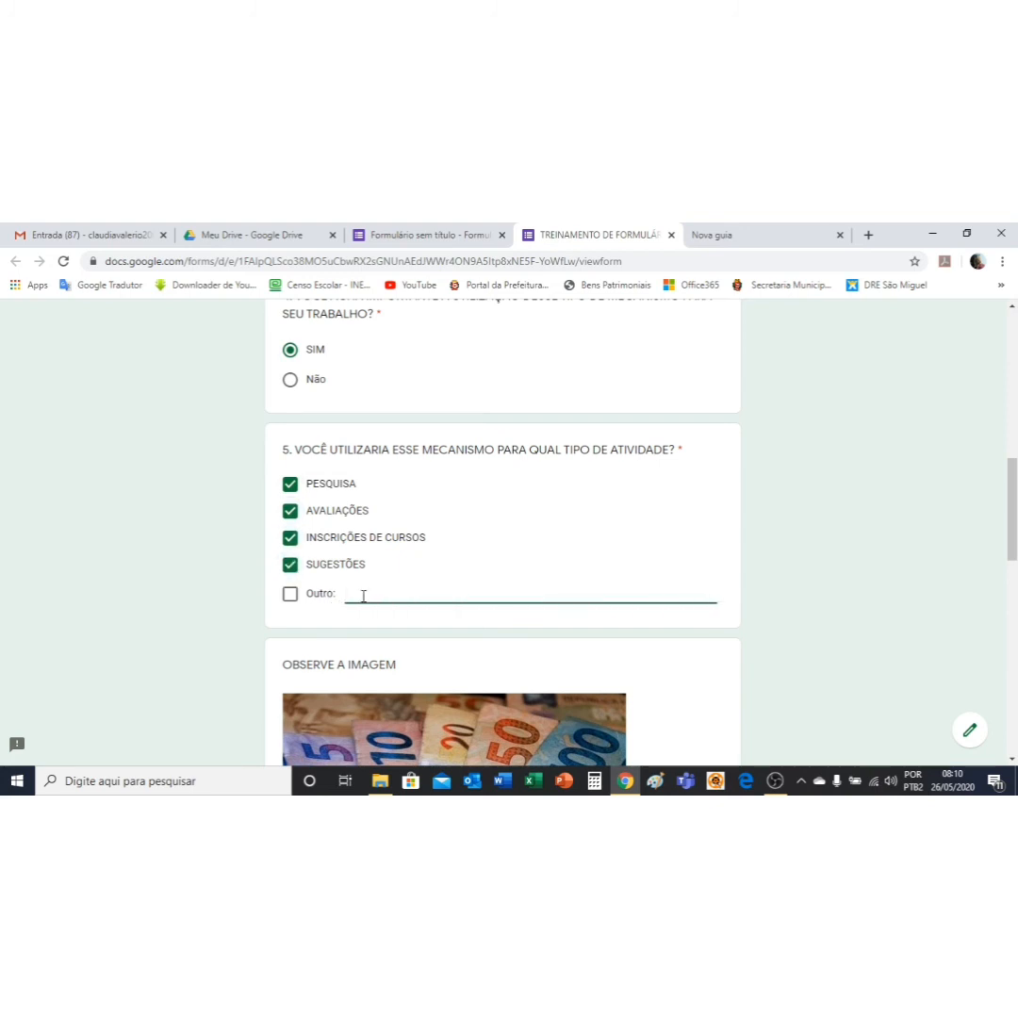
pyautogui.write('CONVITES')
# Step: Answer Talvez to questions 6 and 7, play and pause the video, and submit
pyautogui.scroll(-4, 725, 554)
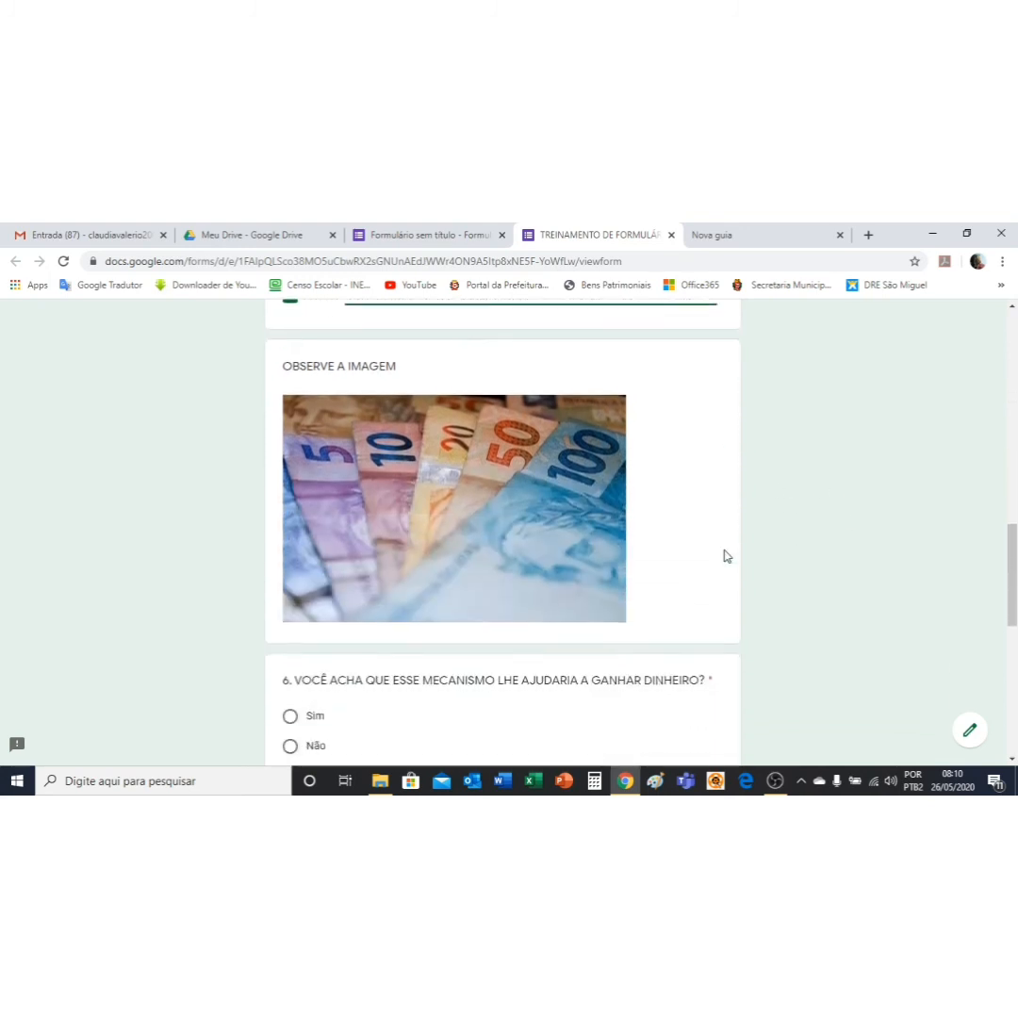
pyautogui.scroll(-1, 472, 608)
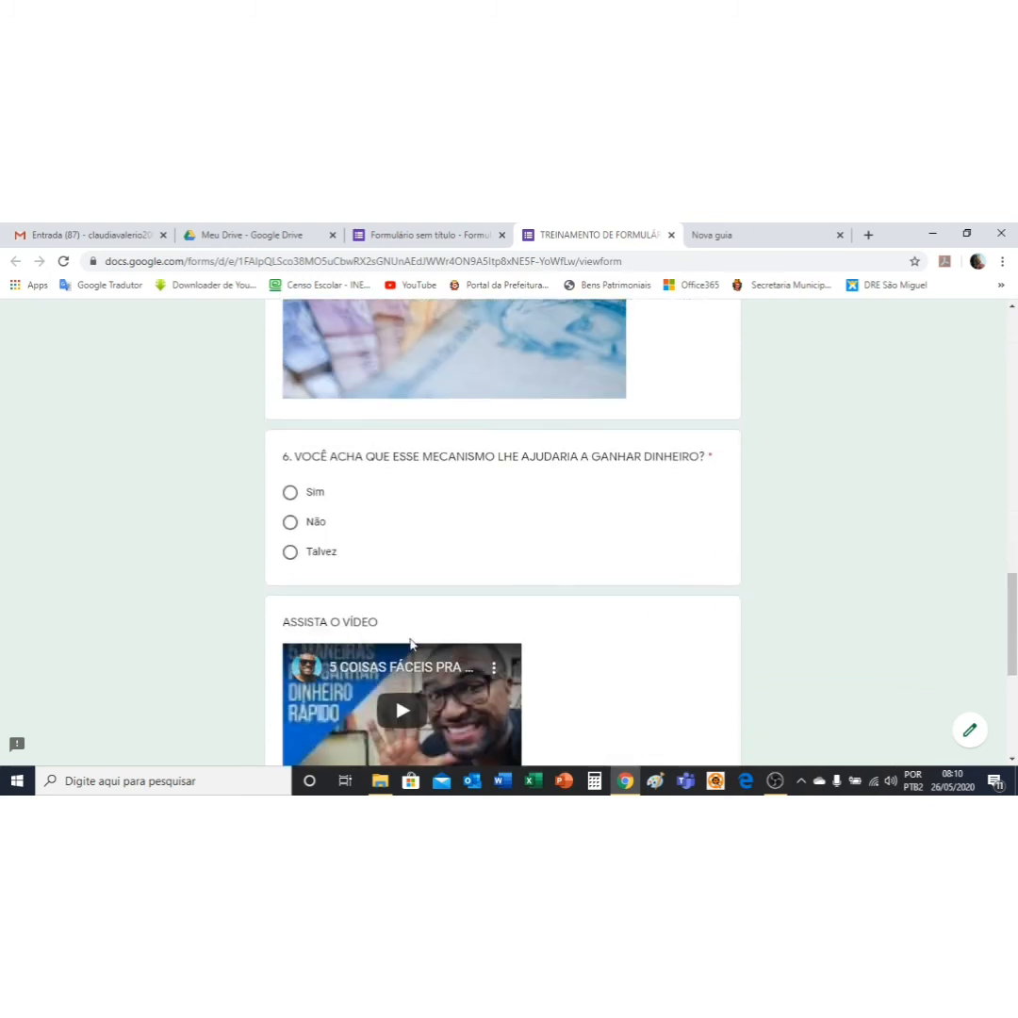
pyautogui.click(290, 551)
pyautogui.scroll(-2, 584, 491)
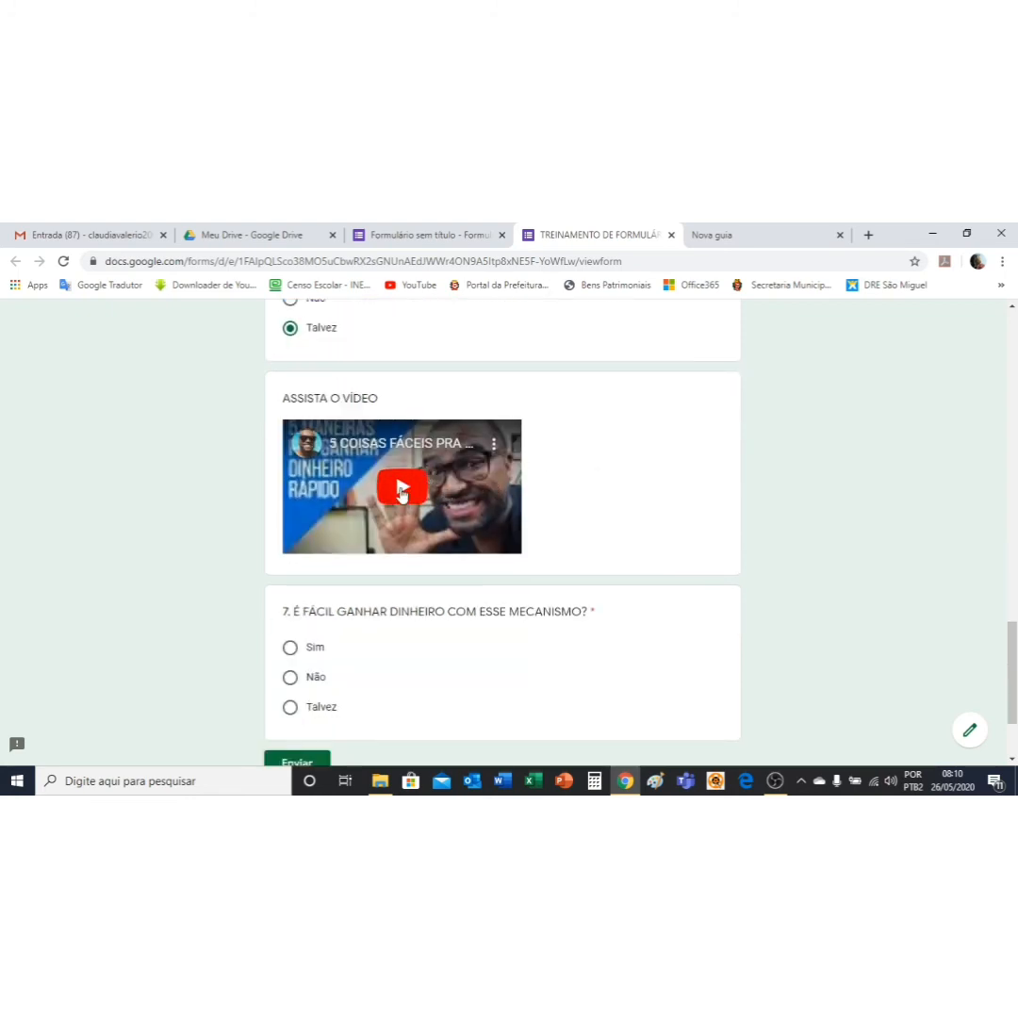
pyautogui.click(402, 487)
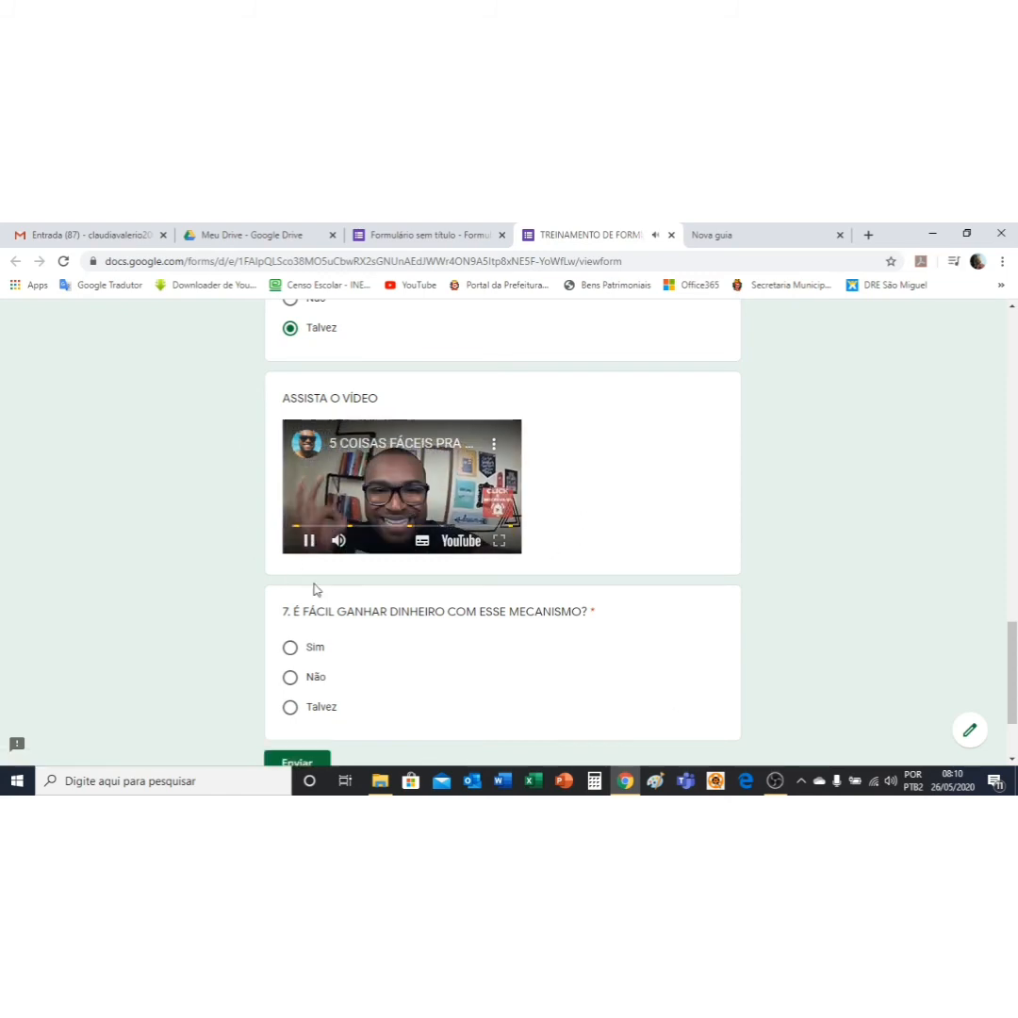
pyautogui.click(312, 542)
pyautogui.scroll(-2, 757, 534)
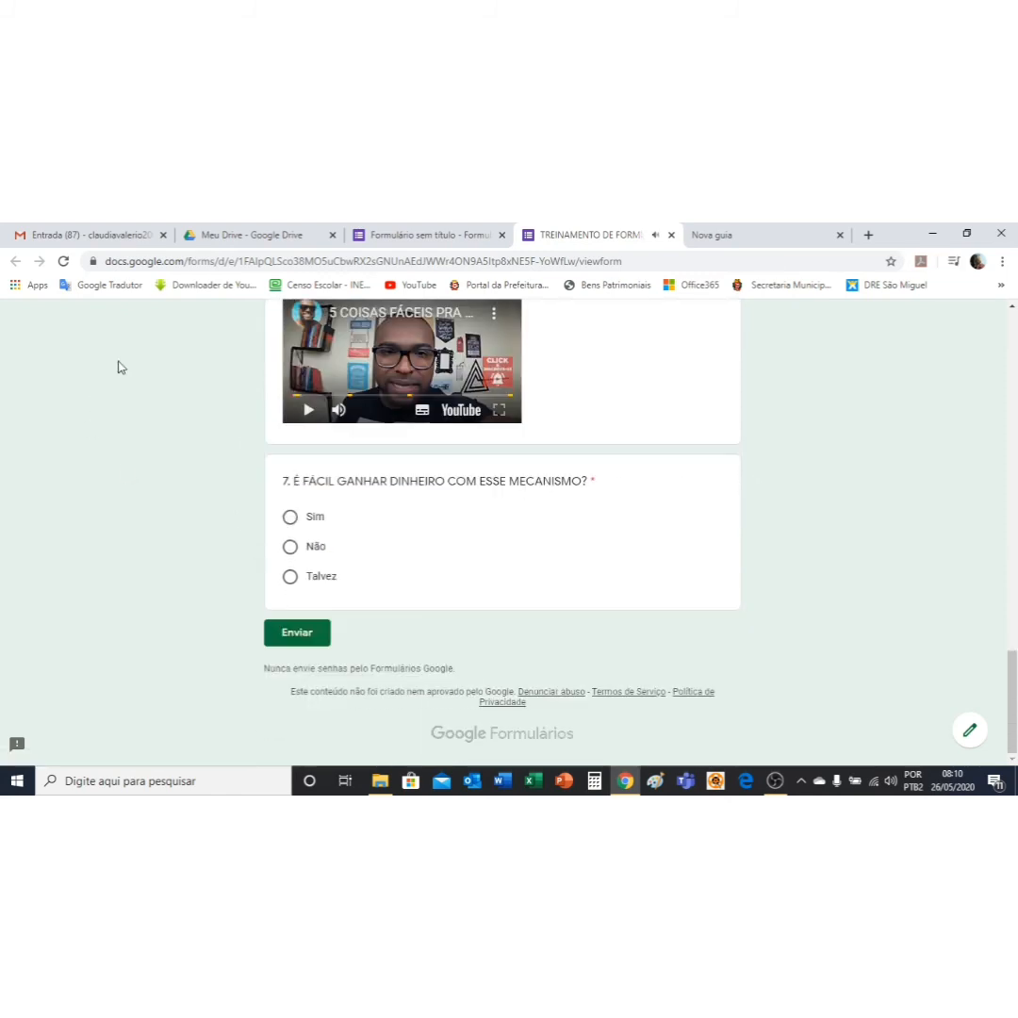
pyautogui.click(290, 583)
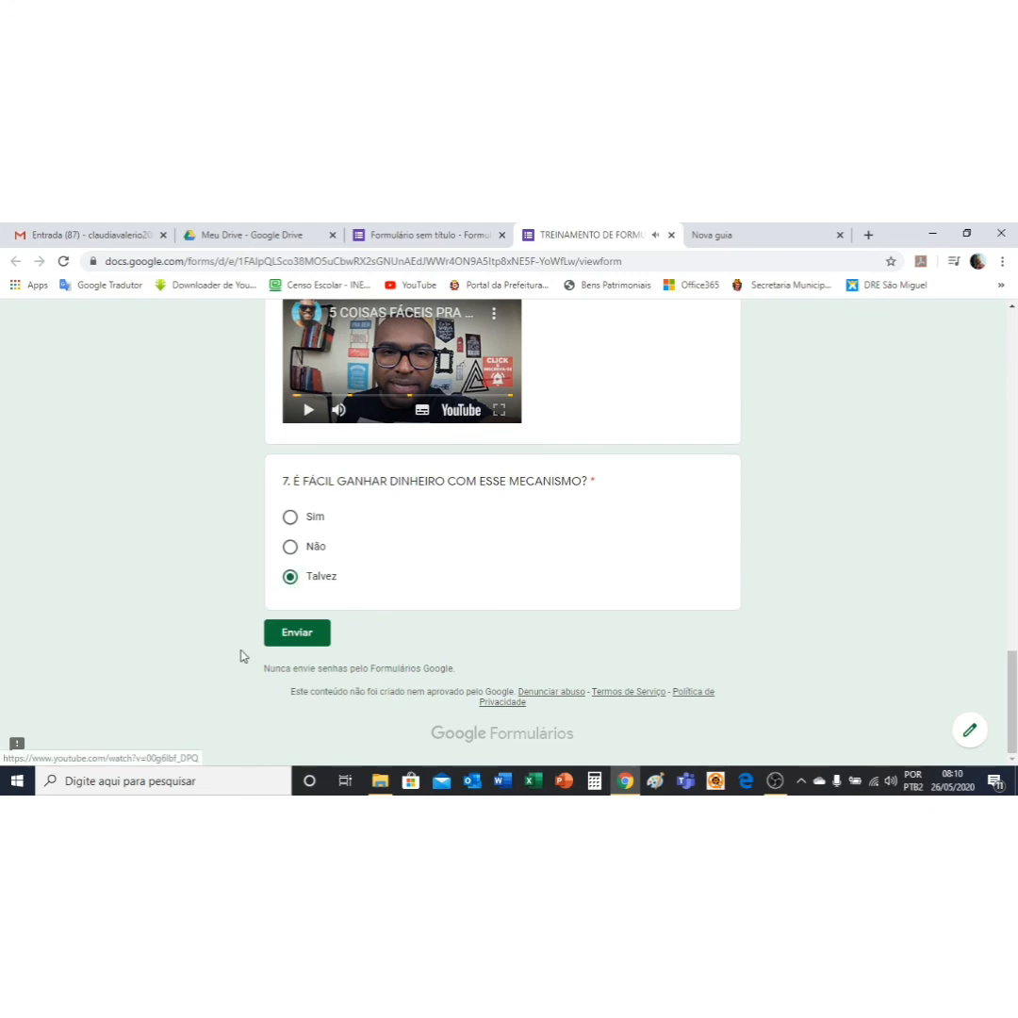
pyautogui.click(305, 640)
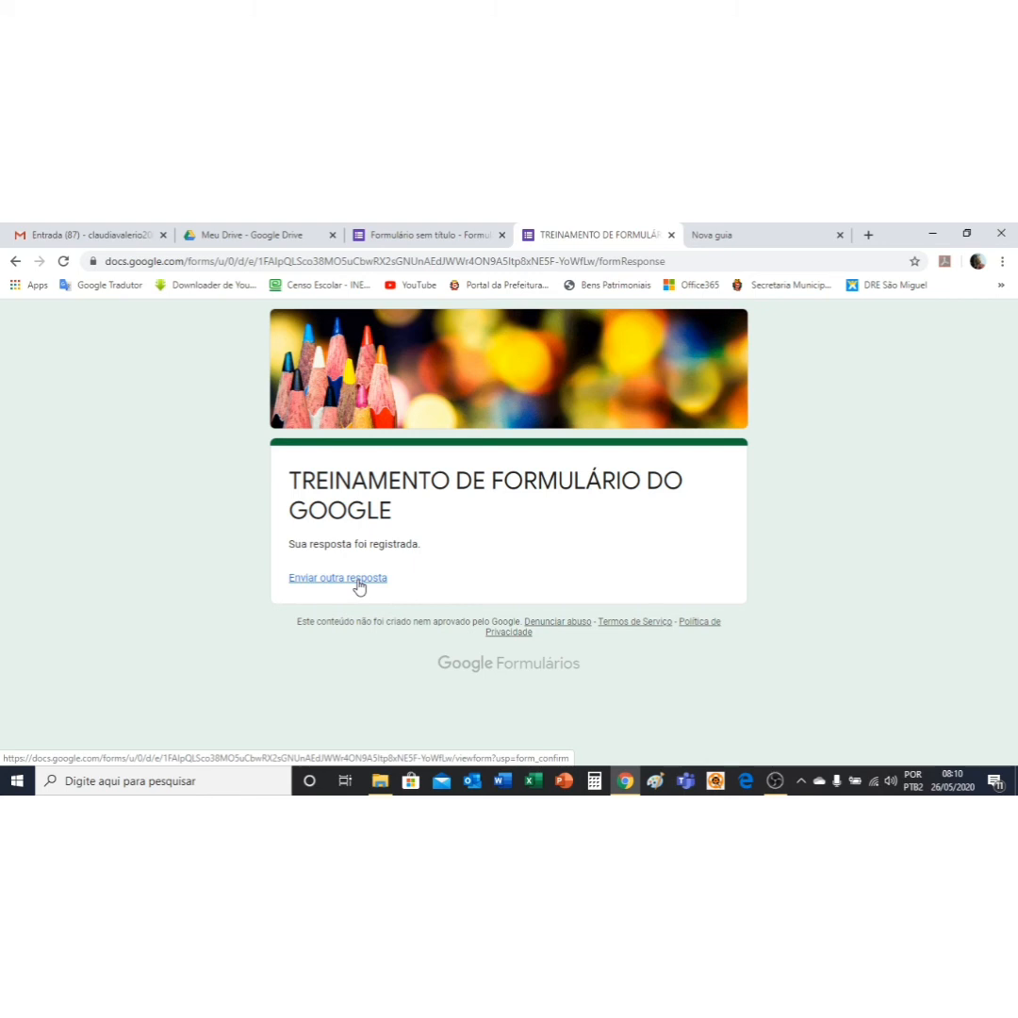
# Step: Start another response, enter the respondent's name, and choose EMEF as the unit type
pyautogui.click(358, 577)
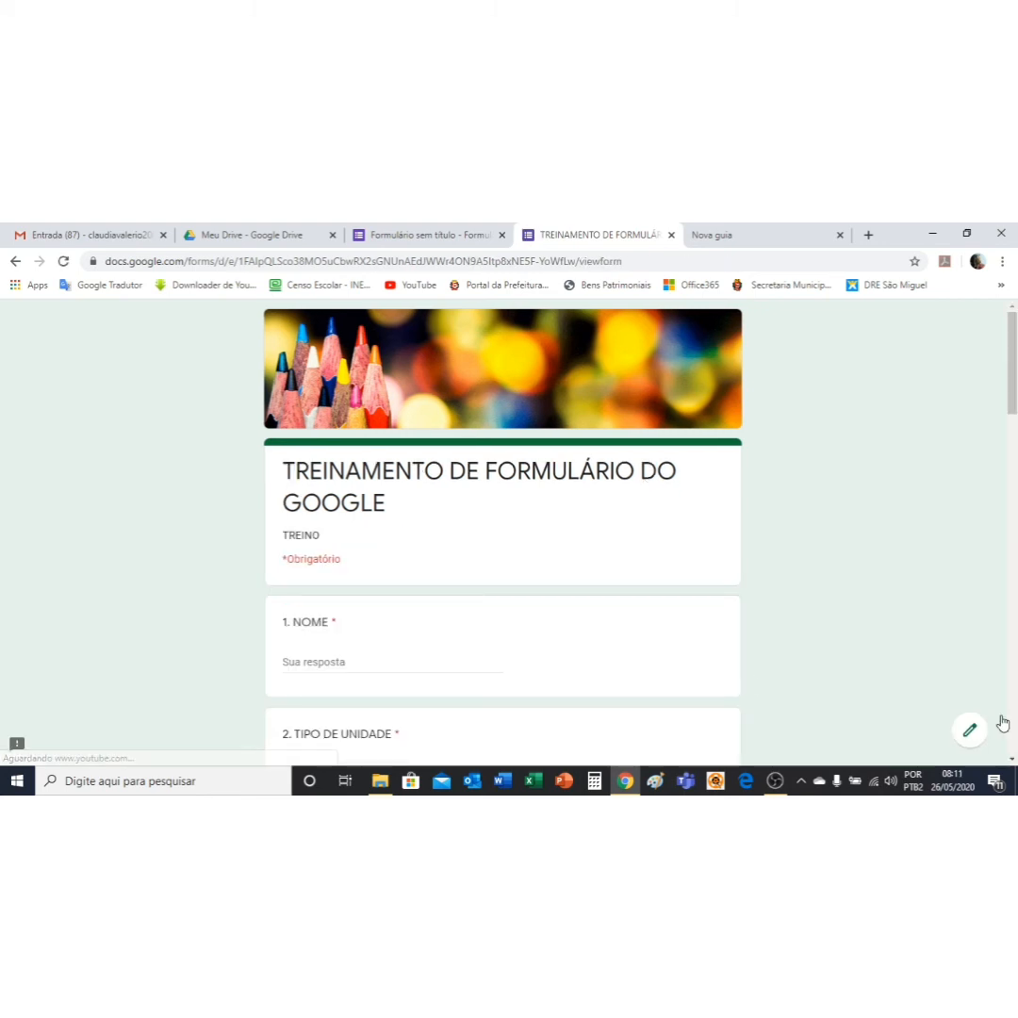
pyautogui.click(382, 664)
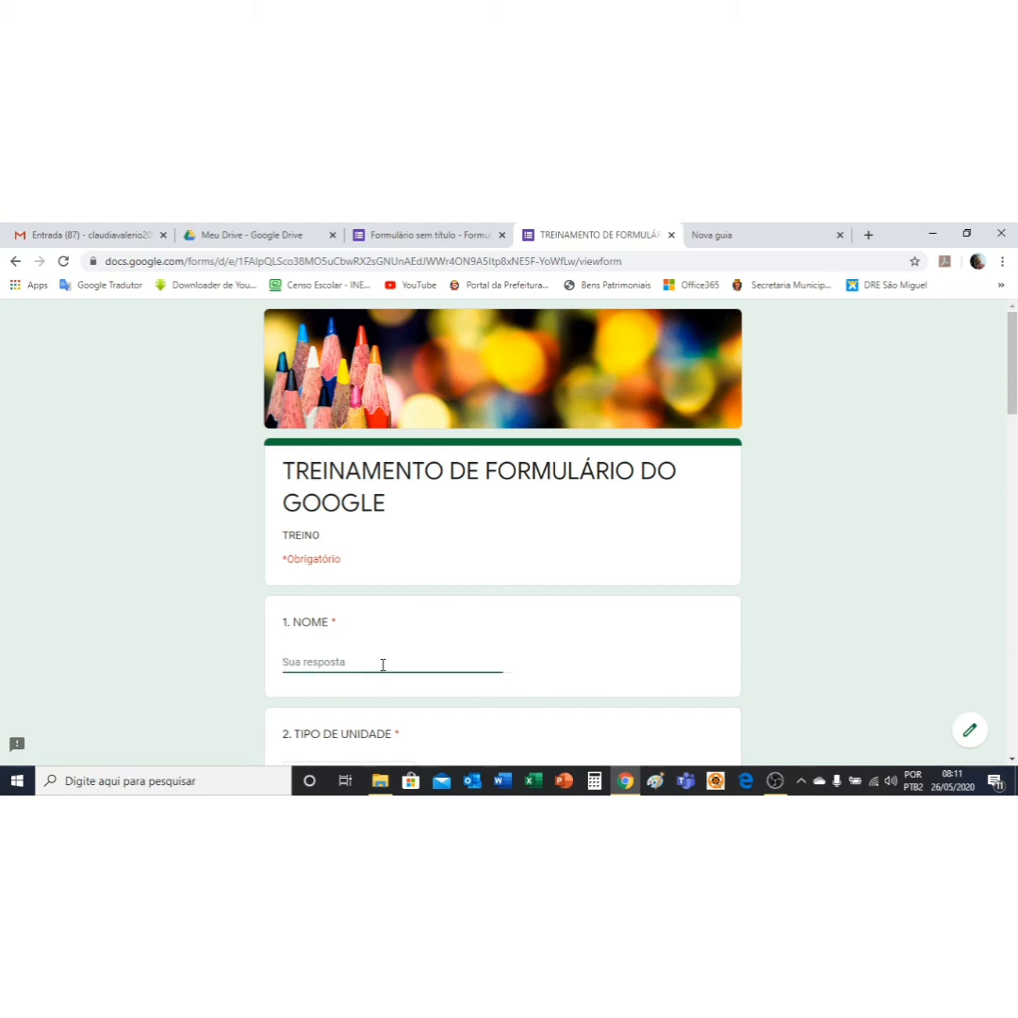
pyautogui.scroll(-4, 386, 675)
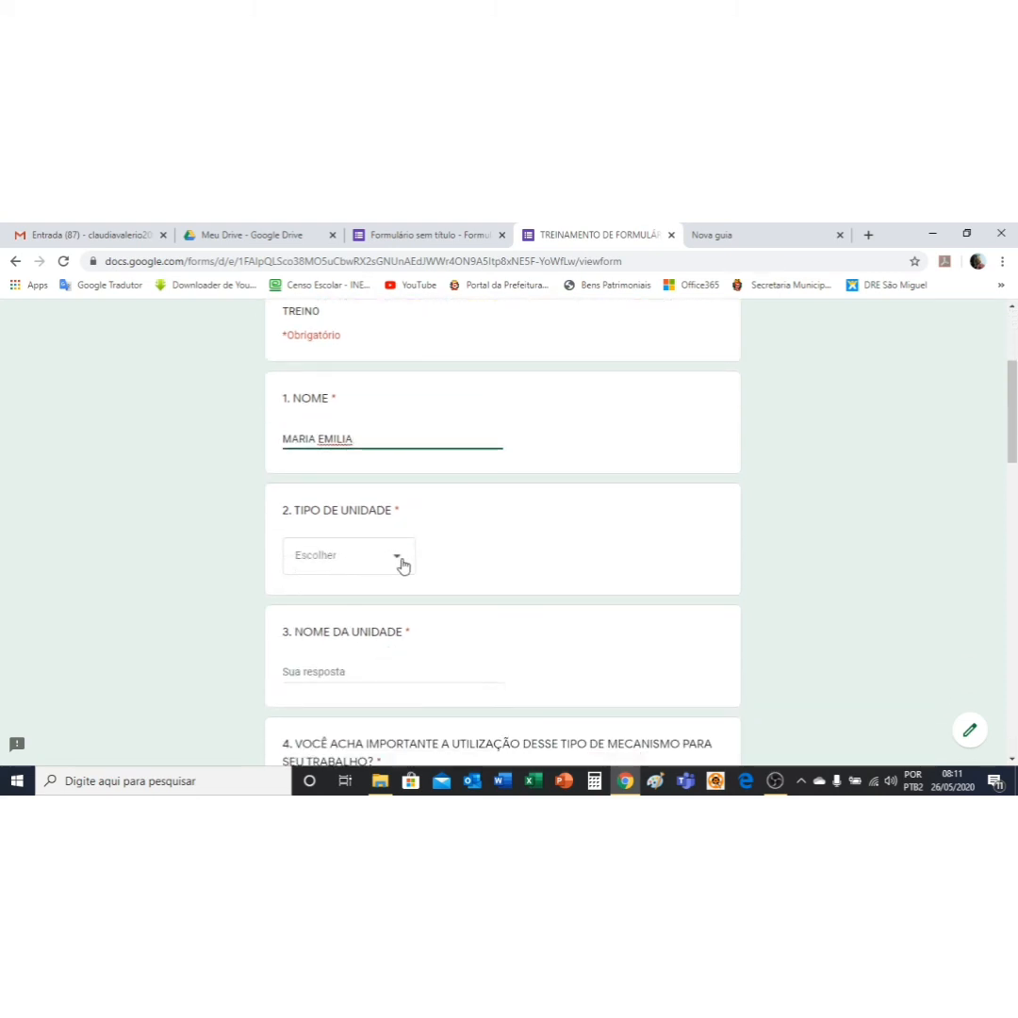
pyautogui.click(335, 582)
pyautogui.click(317, 621)
pyautogui.scroll(-4, 361, 468)
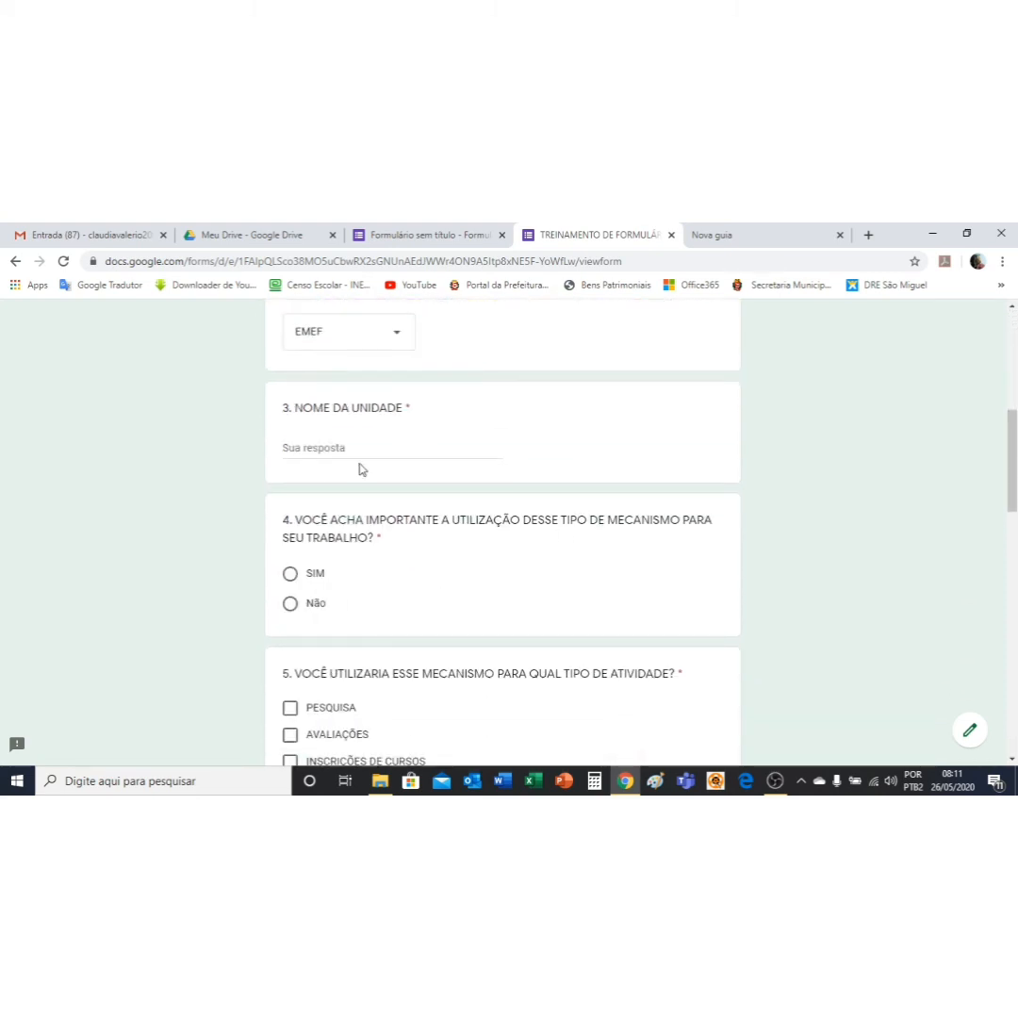
pyautogui.click(323, 447)
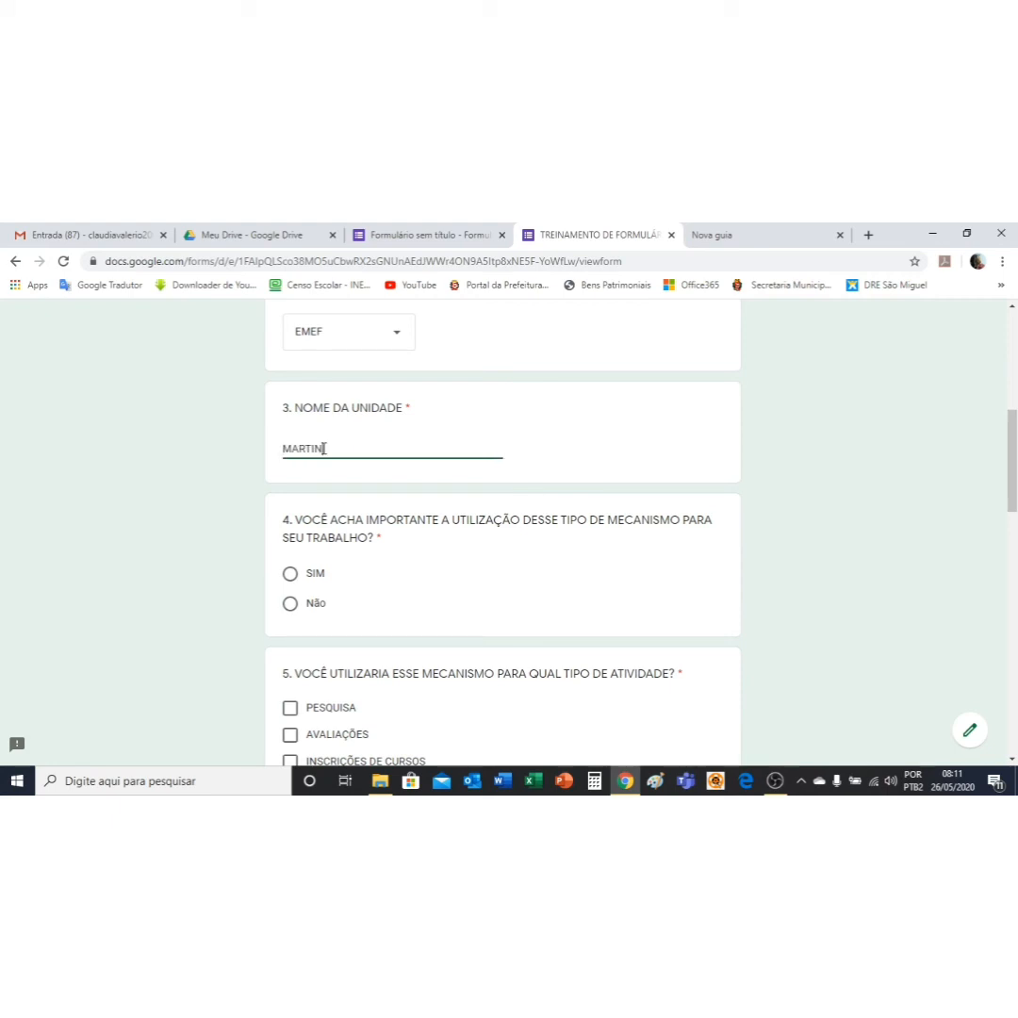
pyautogui.click(291, 606)
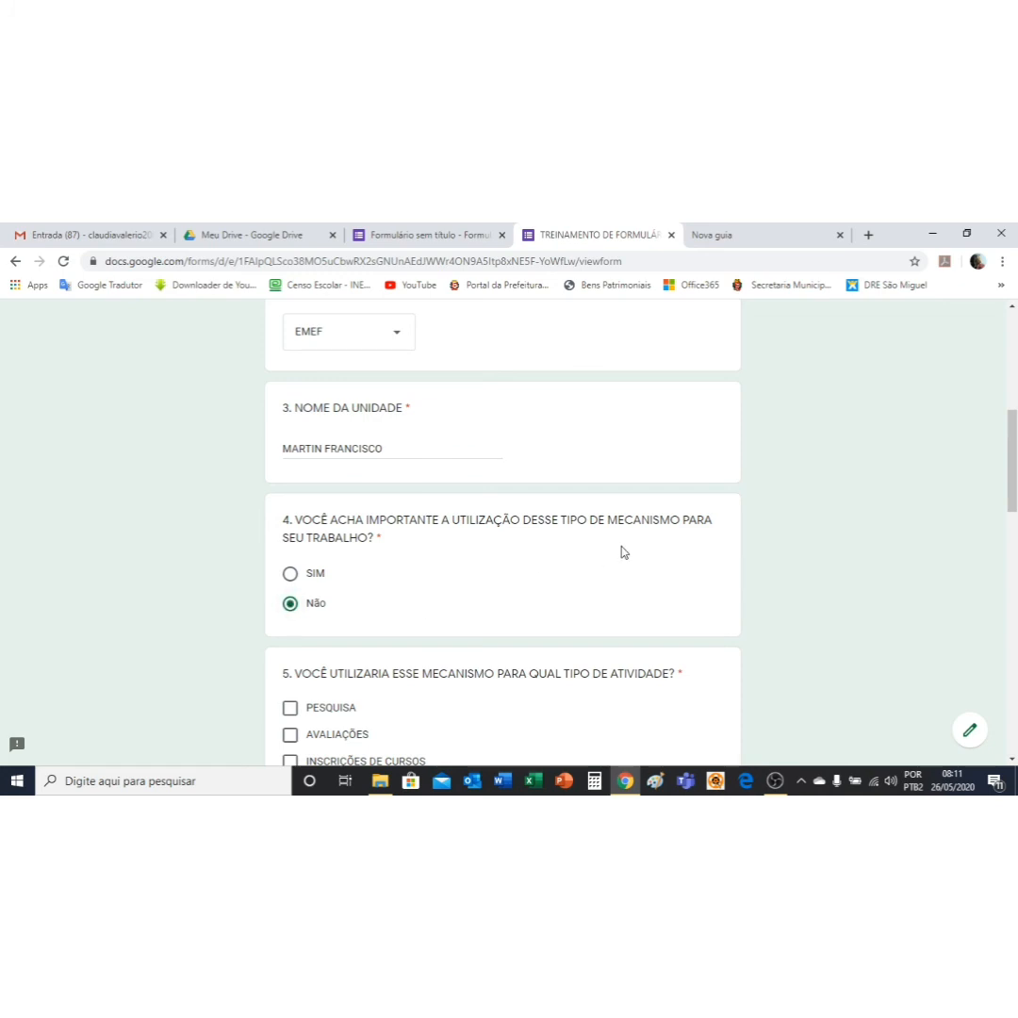
pyautogui.scroll(-3, 405, 565)
pyautogui.click(290, 483)
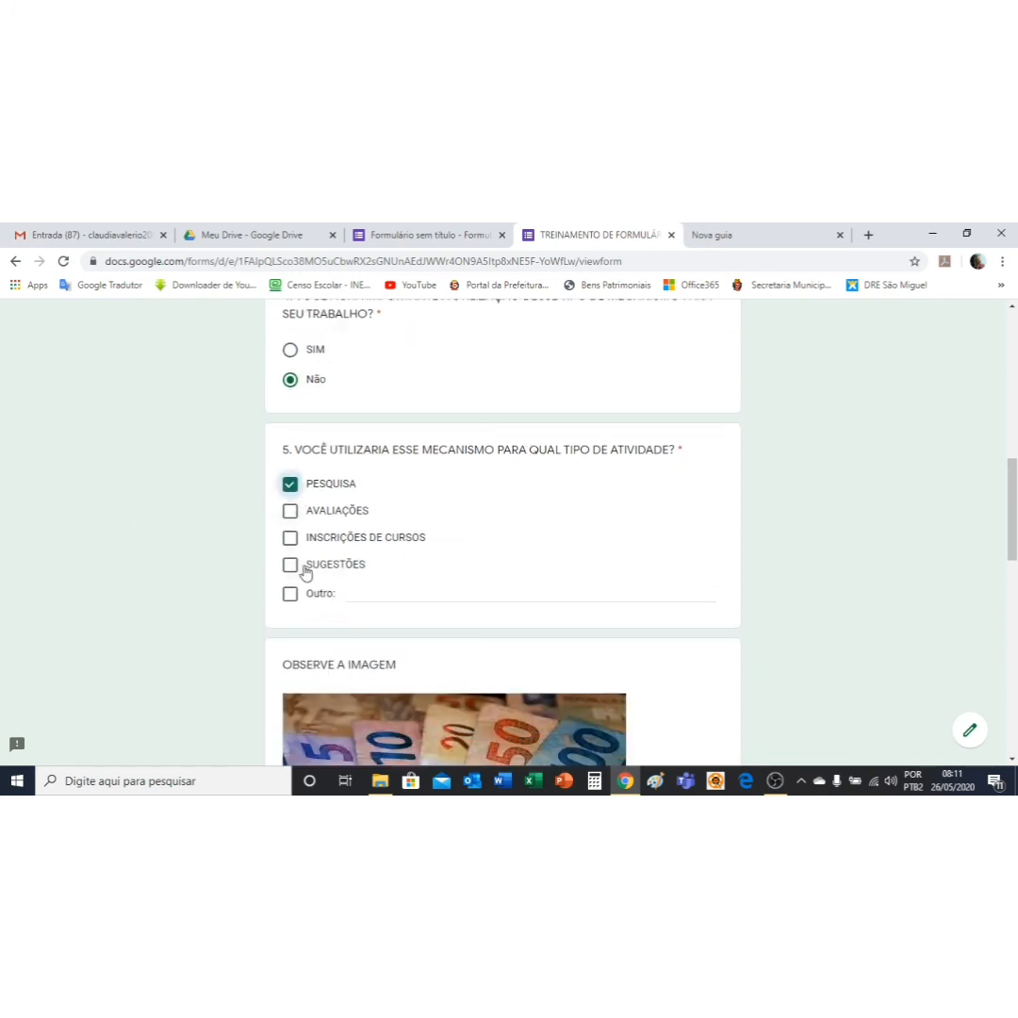
pyautogui.click(290, 564)
# Step: Answer Não to questions 6 and 7, submit the response, and close the form tab
pyautogui.scroll(-3, 604, 553)
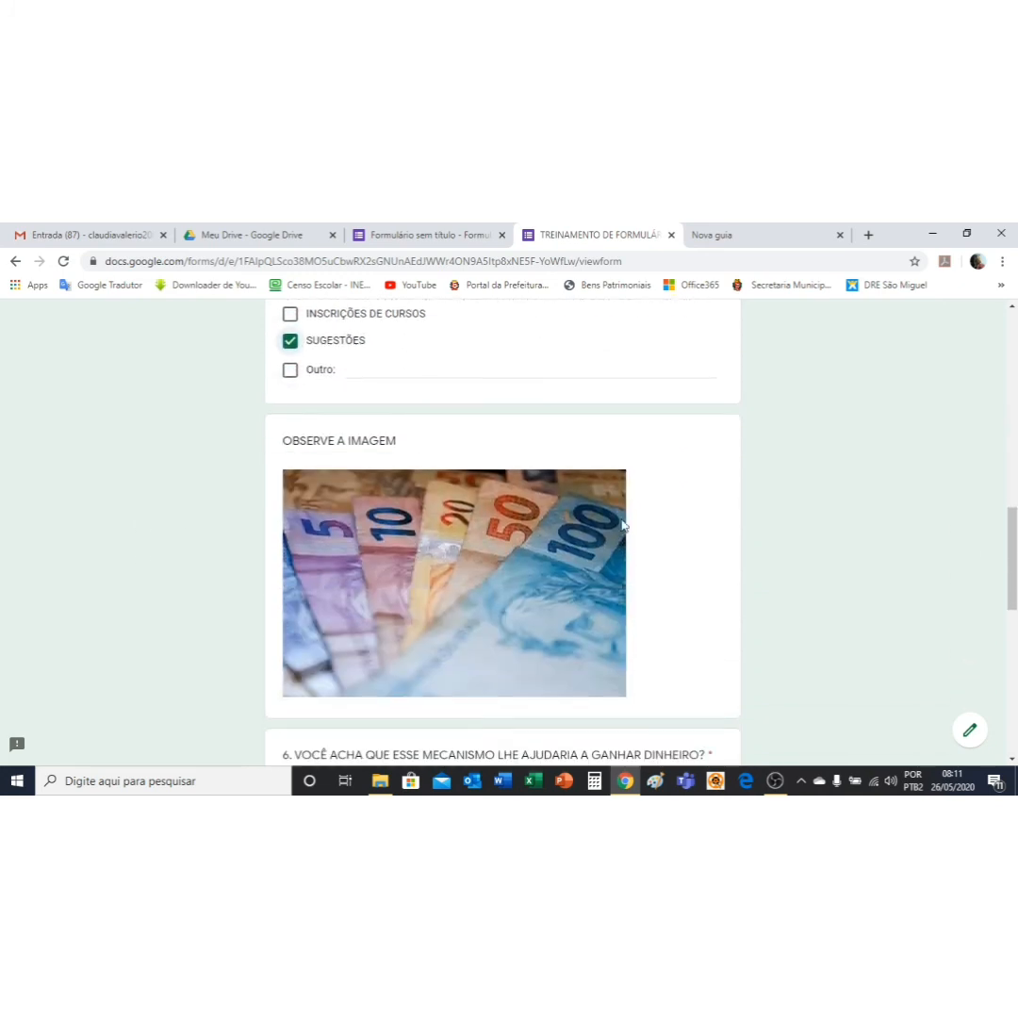
pyautogui.scroll(-3, 622, 525)
pyautogui.click(290, 584)
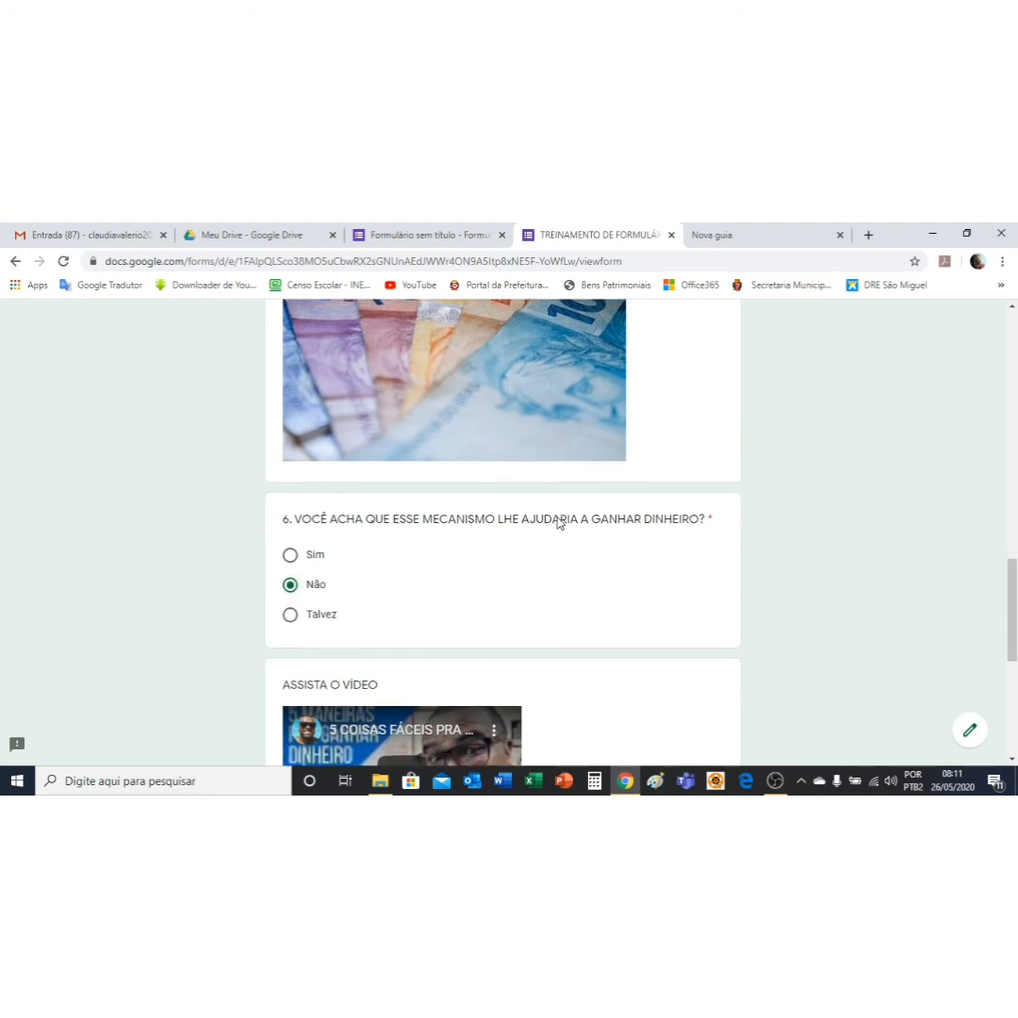
pyautogui.scroll(-3, 559, 524)
pyautogui.click(291, 721)
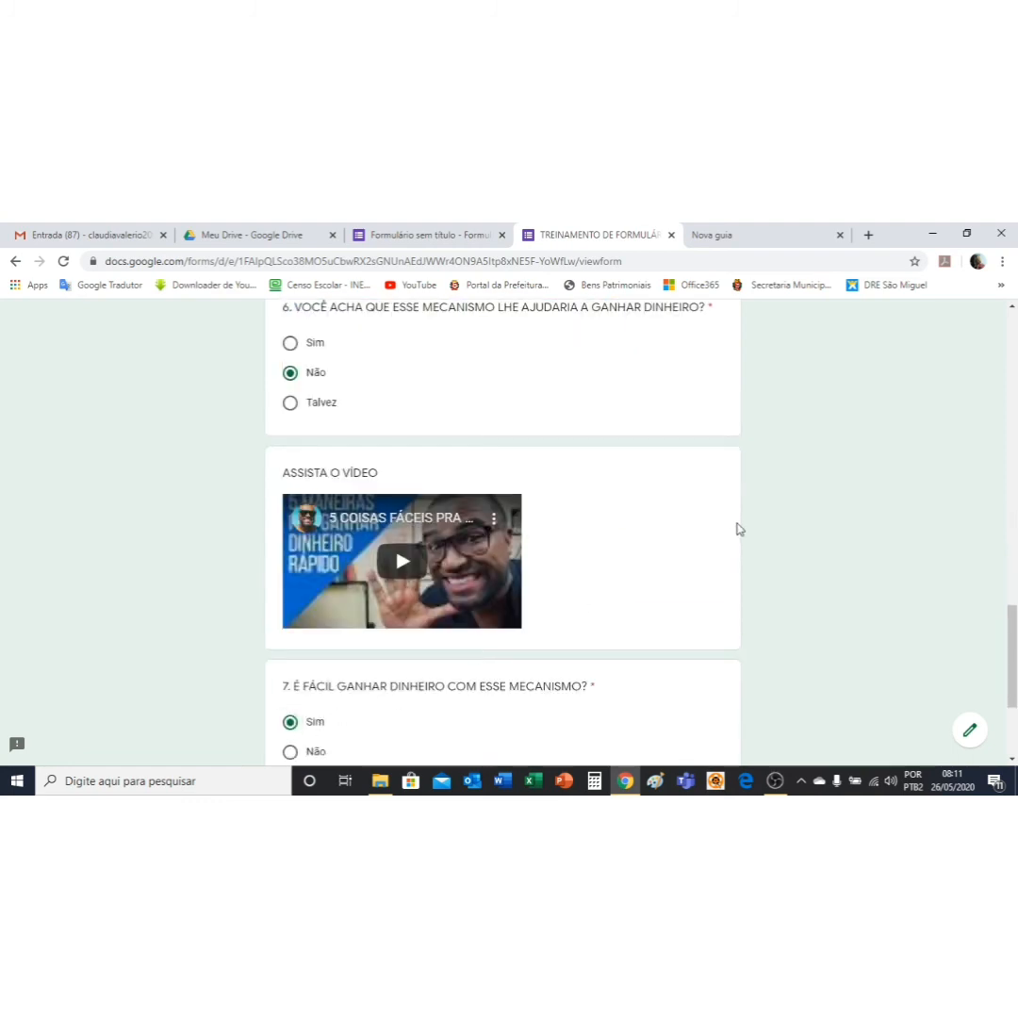
pyautogui.scroll(-2, 738, 530)
pyautogui.scroll(2, 625, 496)
pyautogui.scroll(-2, 606, 502)
pyautogui.click(290, 602)
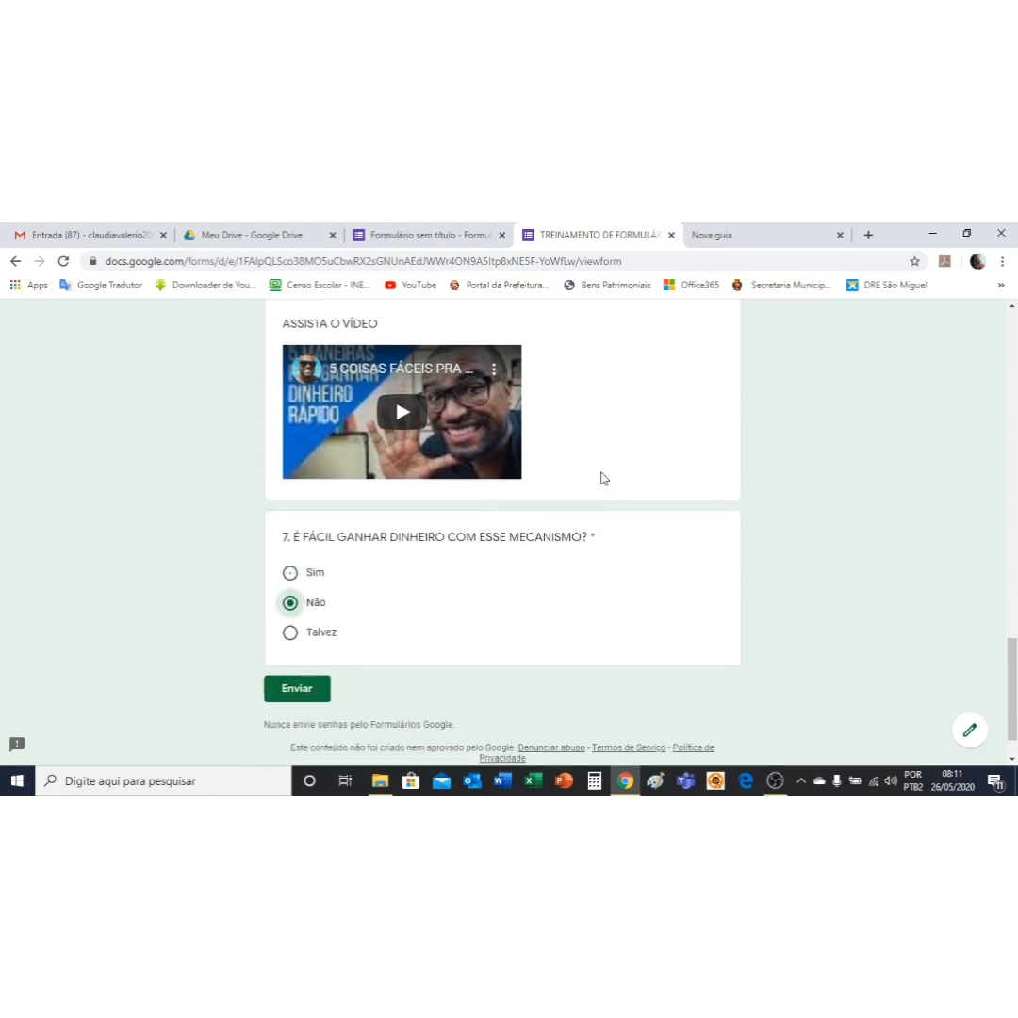
pyautogui.scroll(-1, 603, 476)
pyautogui.click(296, 633)
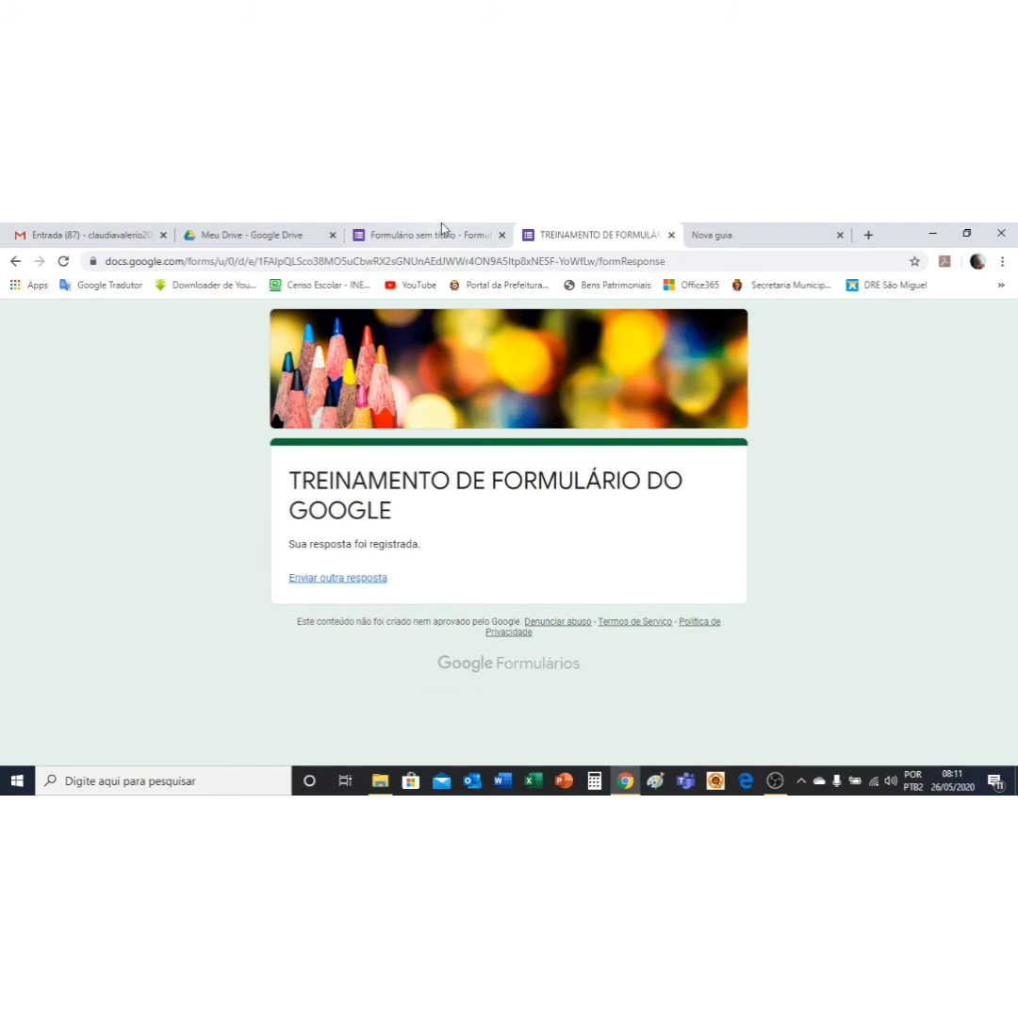
pyautogui.click(671, 235)
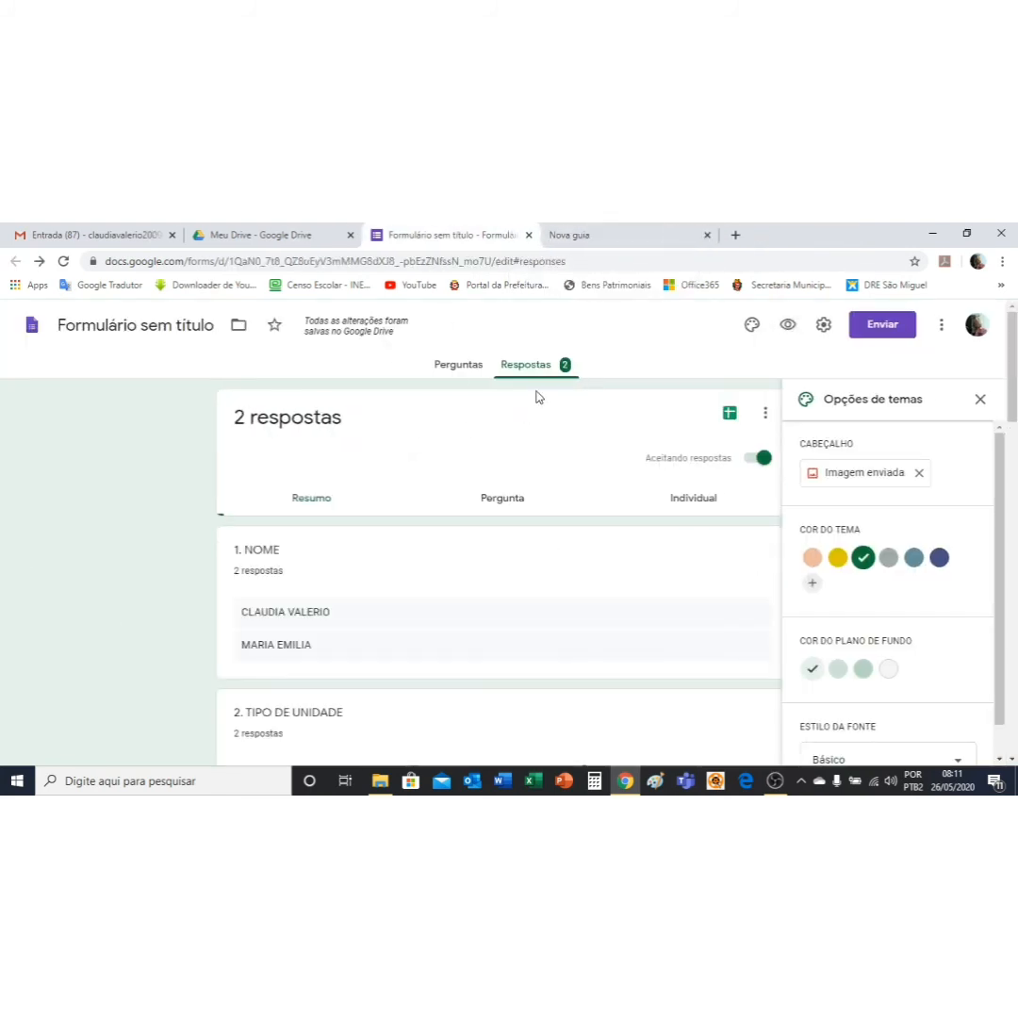
pyautogui.click(459, 368)
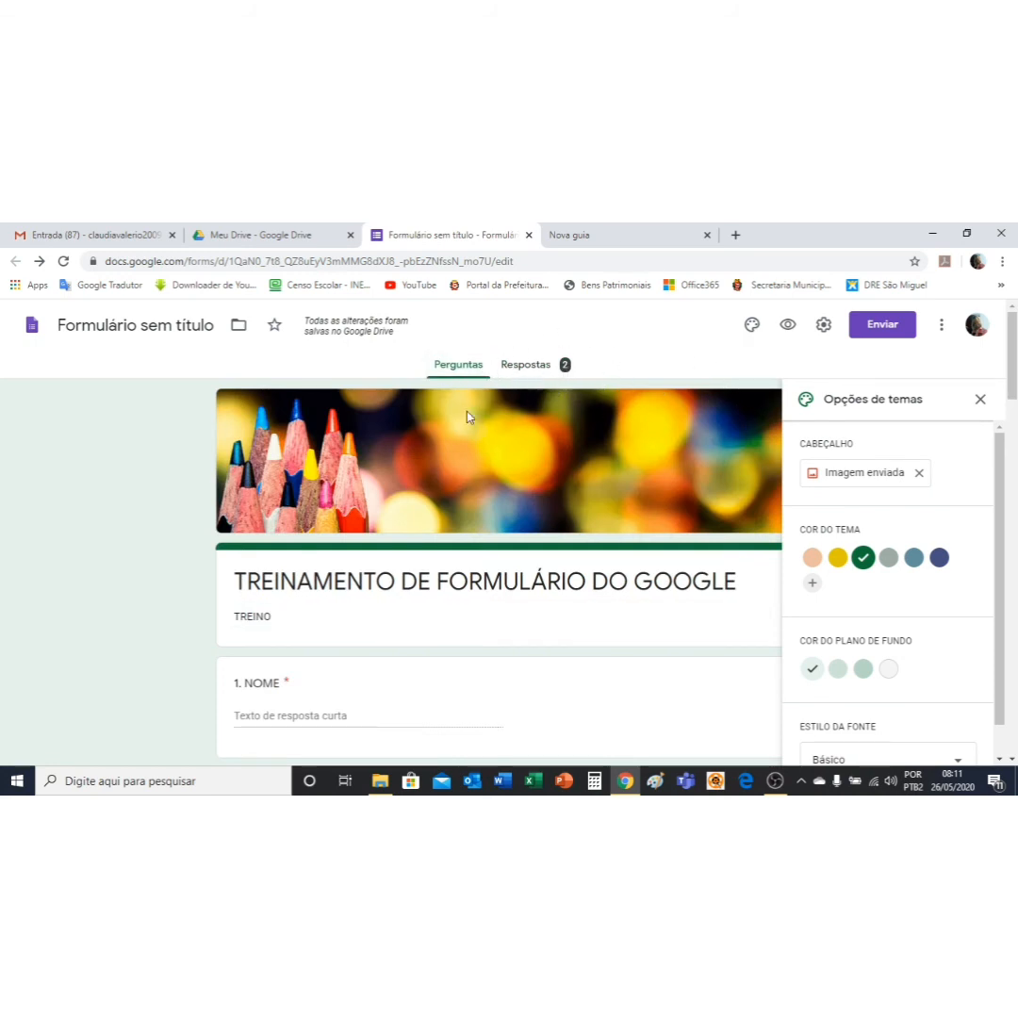
pyautogui.click(542, 370)
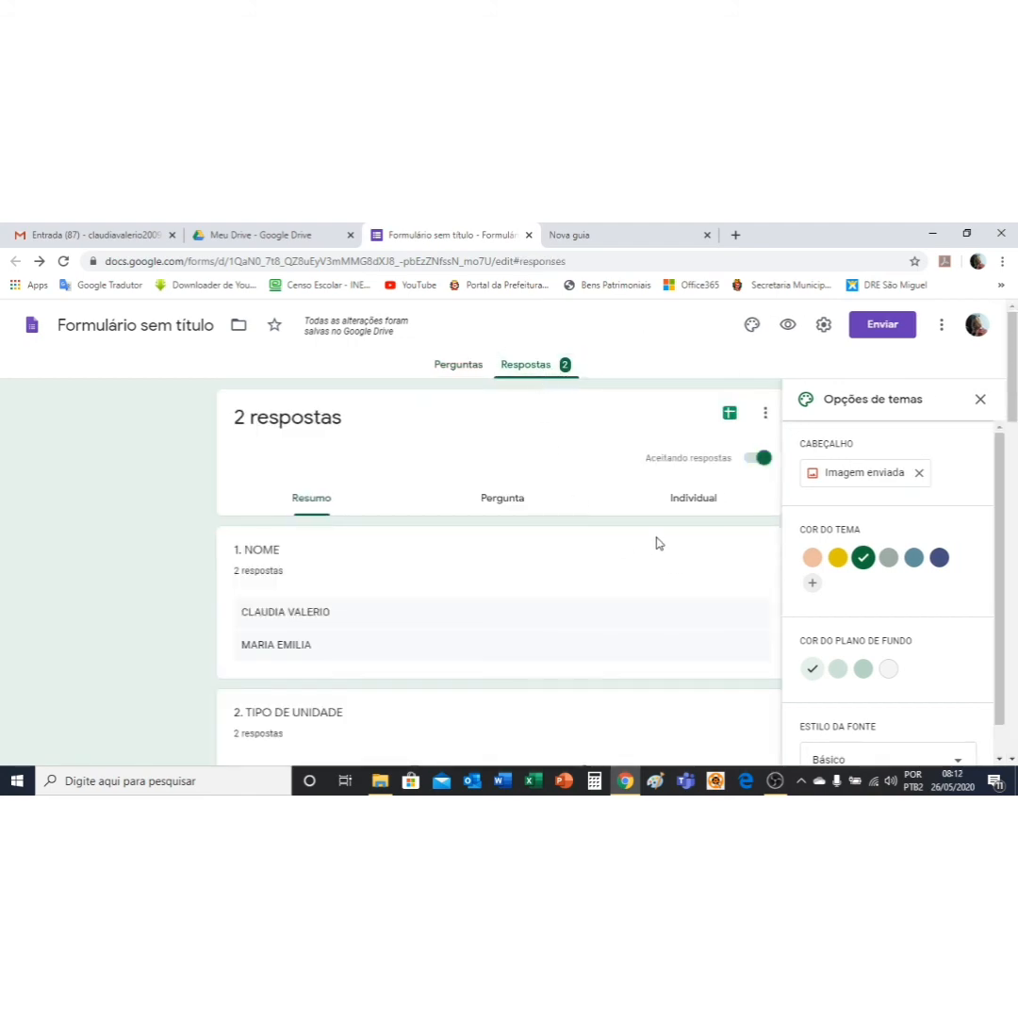
pyautogui.scroll(-2, 396, 576)
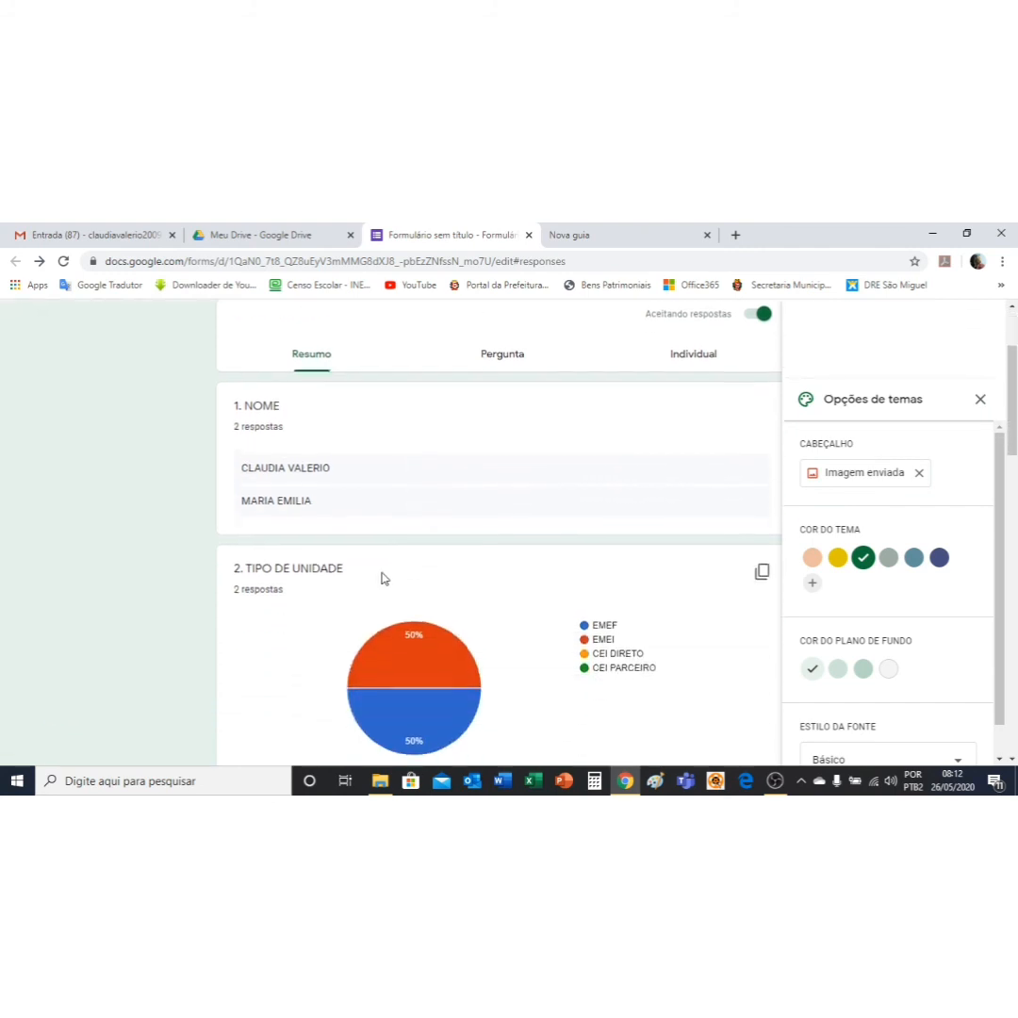
pyautogui.scroll(-1, 297, 451)
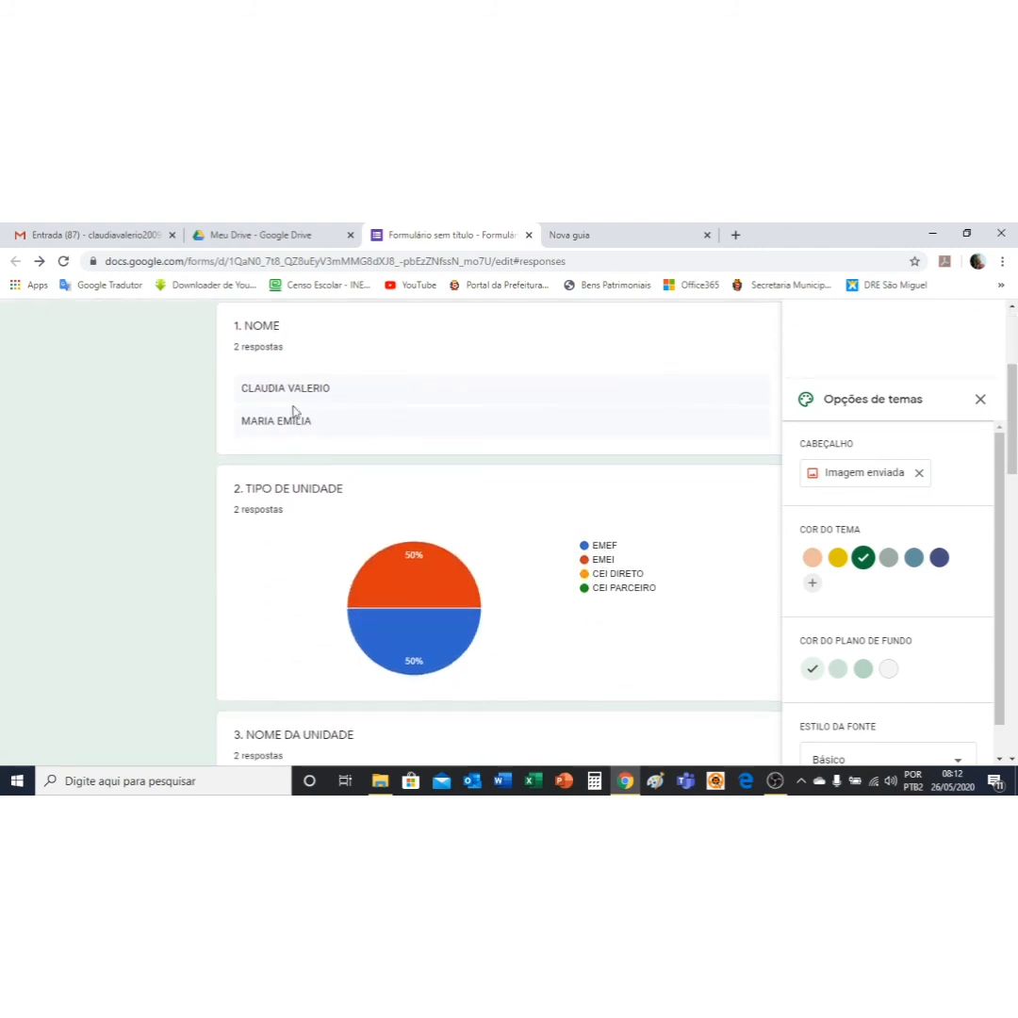
pyautogui.scroll(-1, 290, 386)
pyautogui.scroll(2, 292, 382)
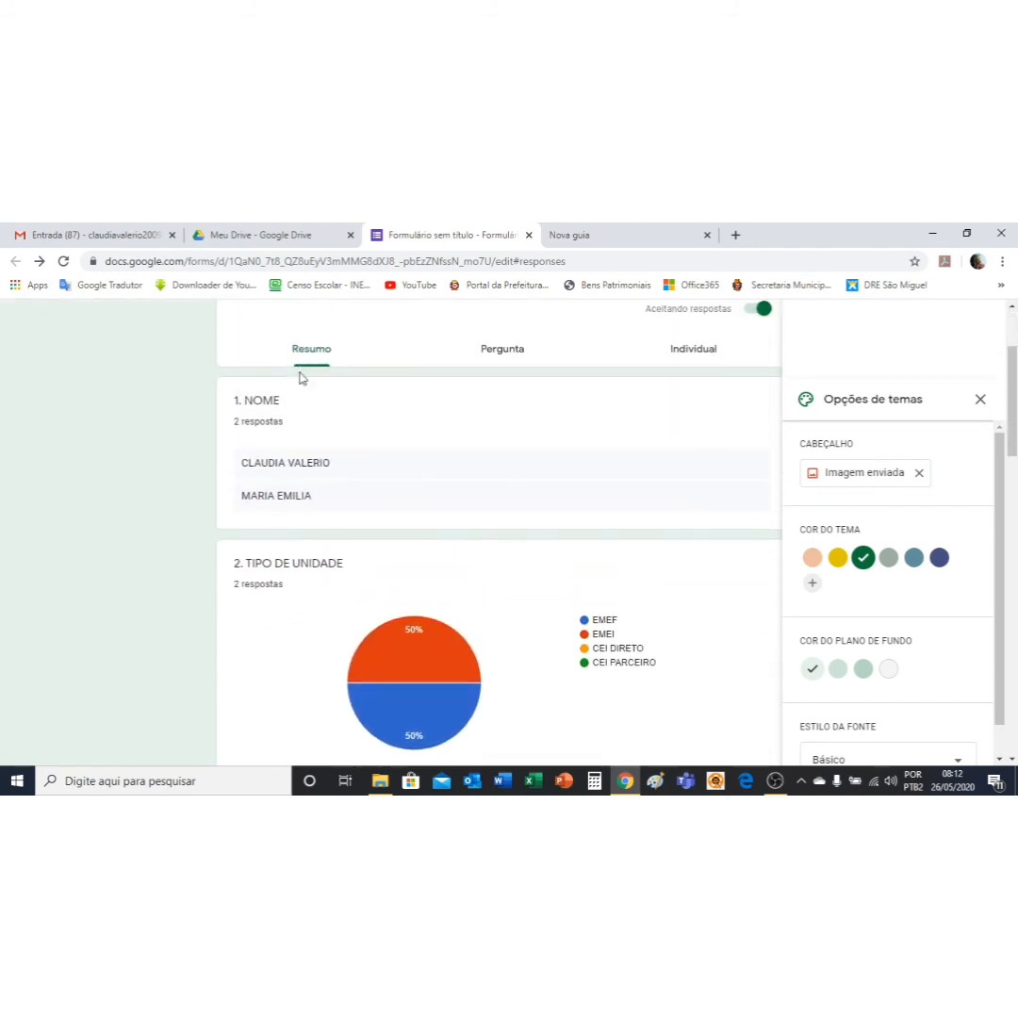
pyautogui.scroll(-2, 352, 468)
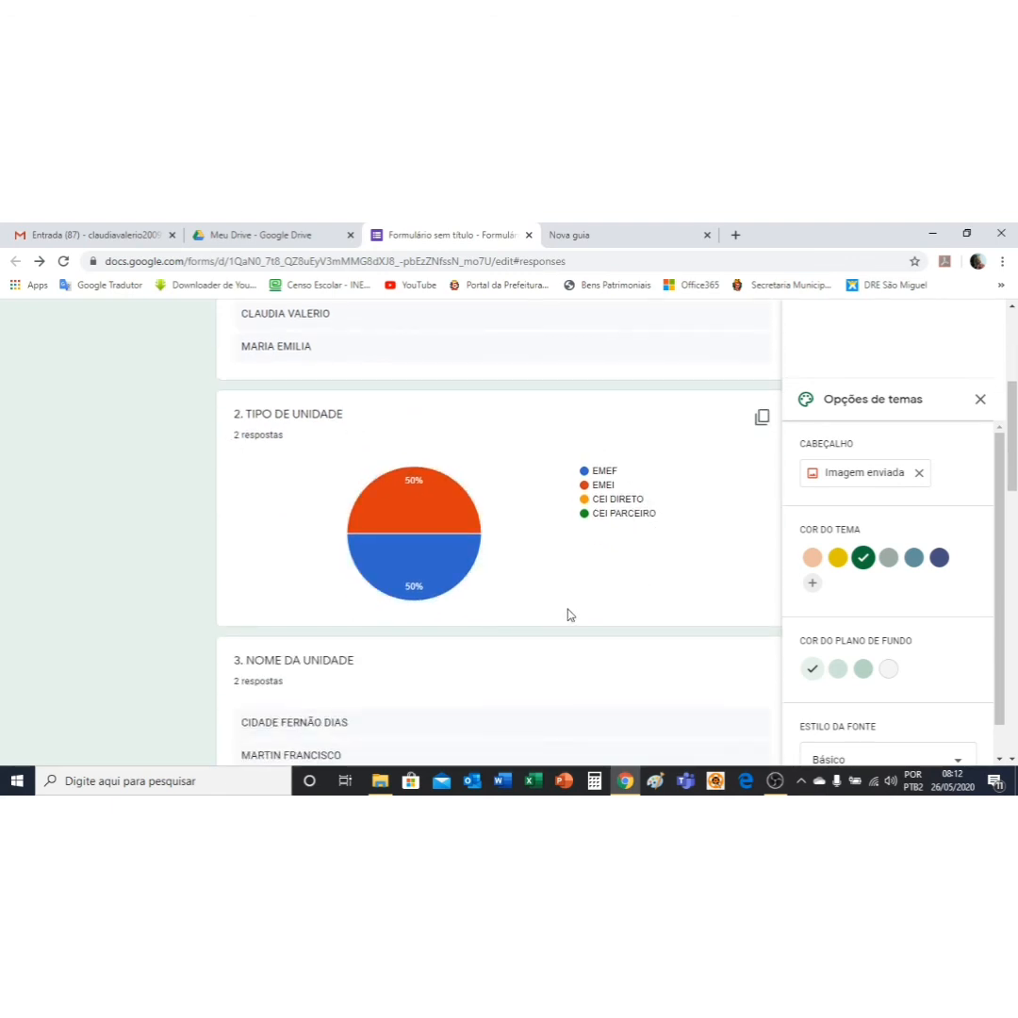
pyautogui.moveTo(408, 485)
pyautogui.scroll(-3, 613, 575)
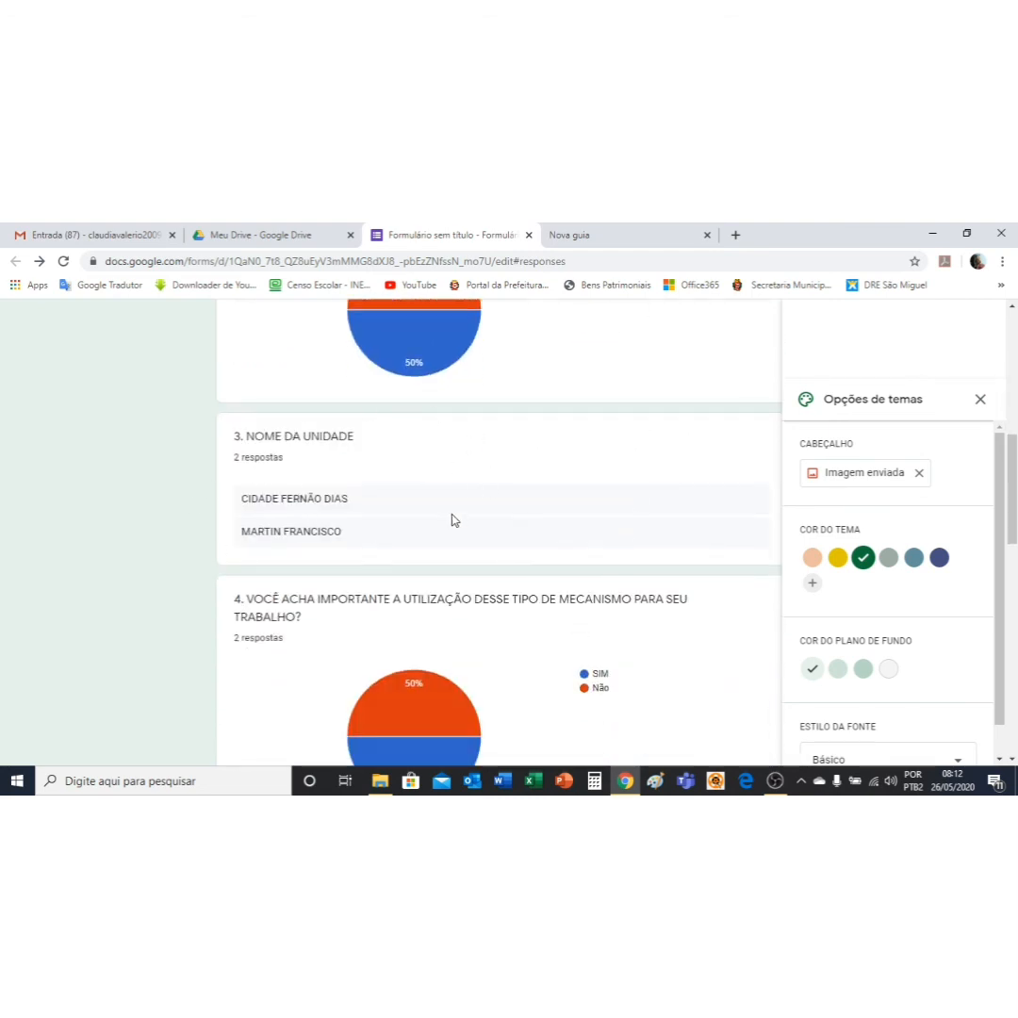
pyautogui.scroll(-2, 451, 519)
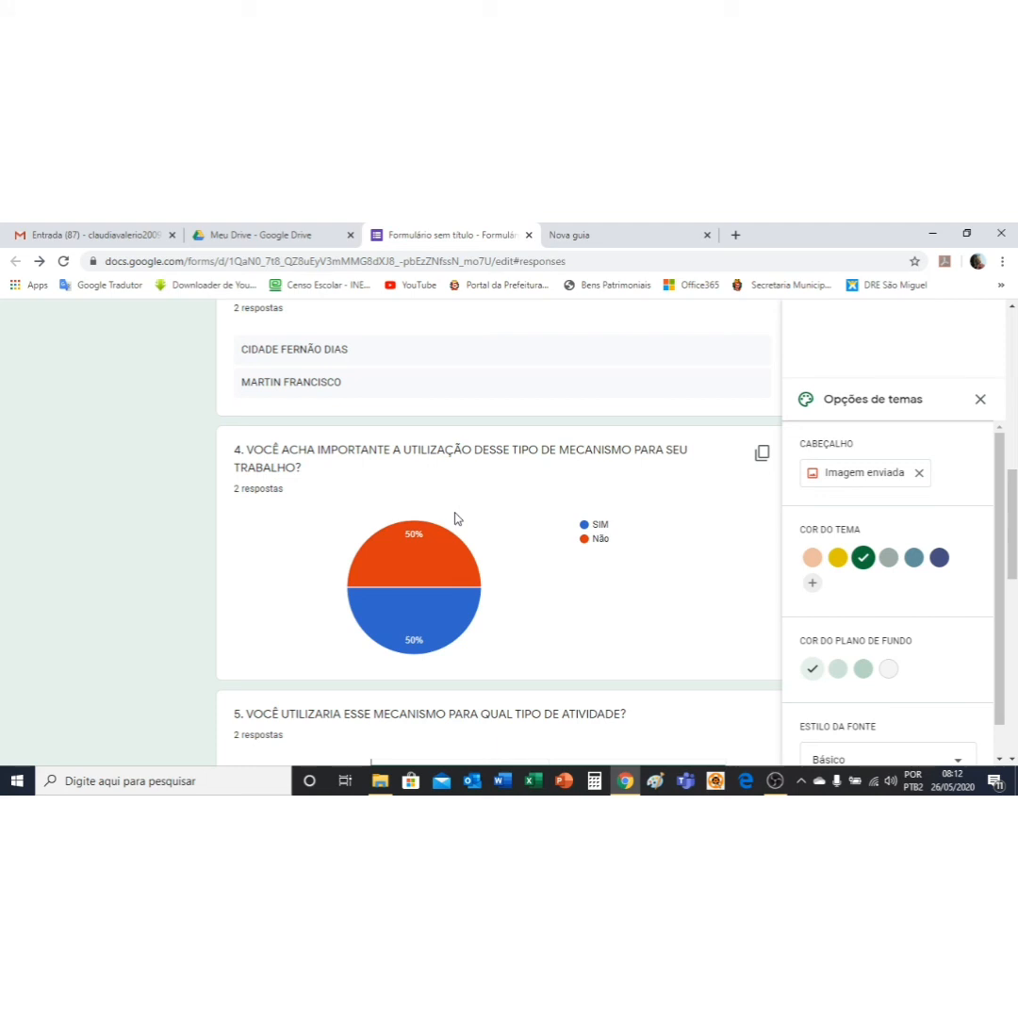
pyautogui.scroll(2, 490, 521)
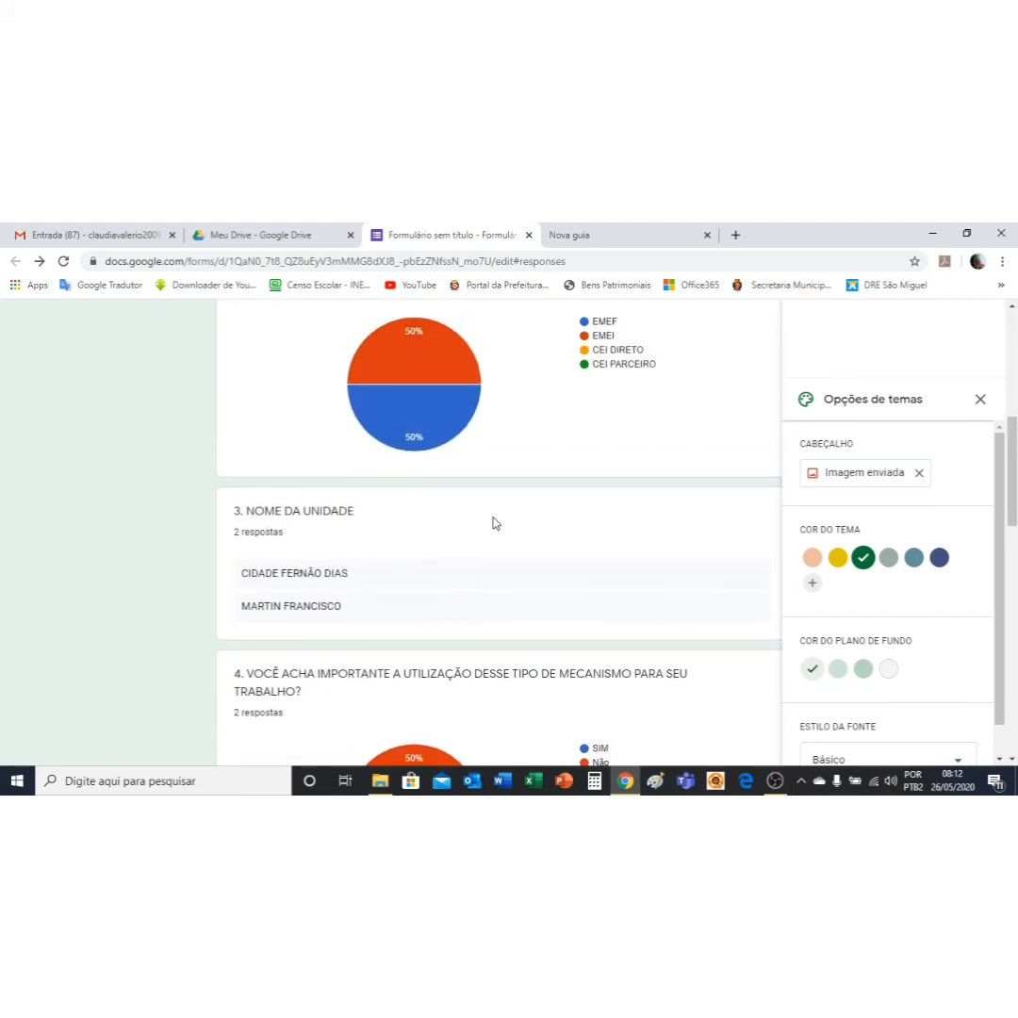
pyautogui.scroll(-6, 491, 521)
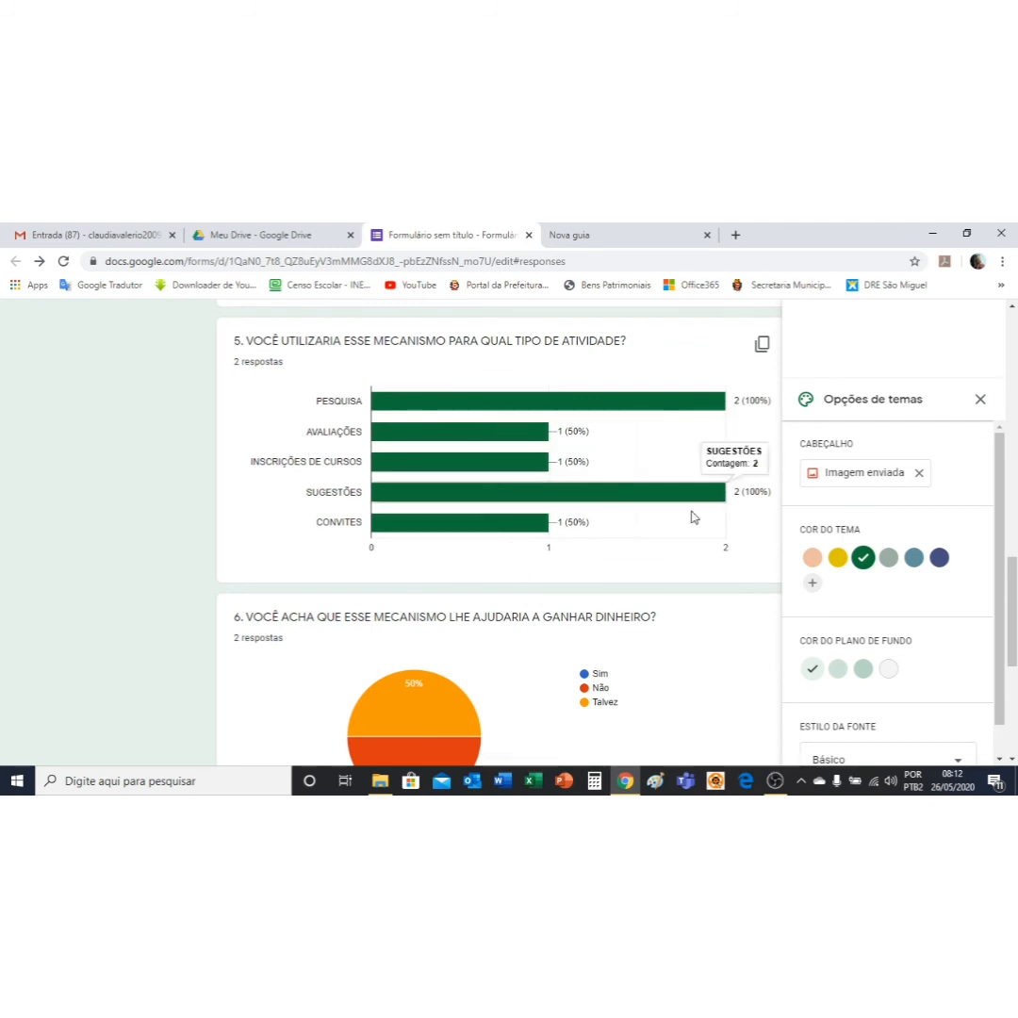
pyautogui.scroll(-3, 536, 536)
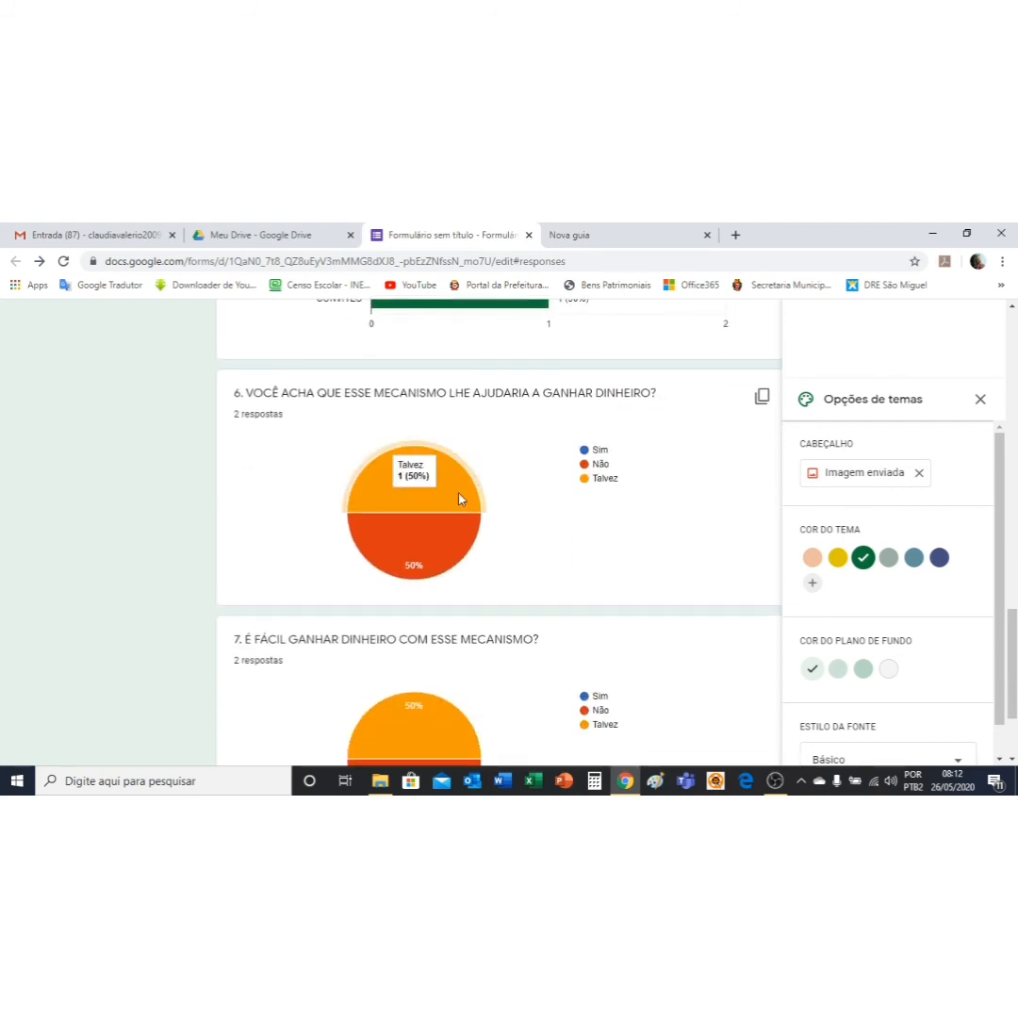
pyautogui.scroll(-2, 461, 498)
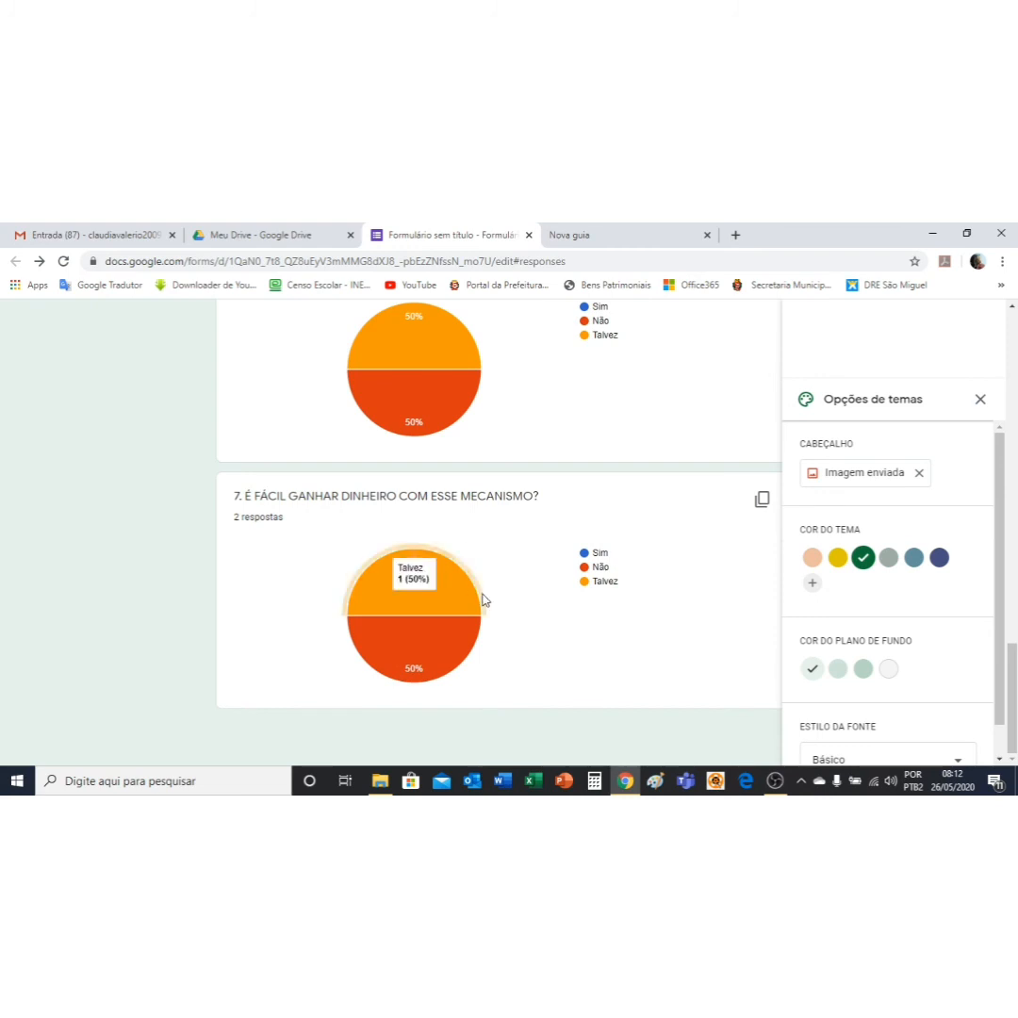
pyautogui.scroll(15, 485, 589)
pyautogui.scroll(1, 488, 597)
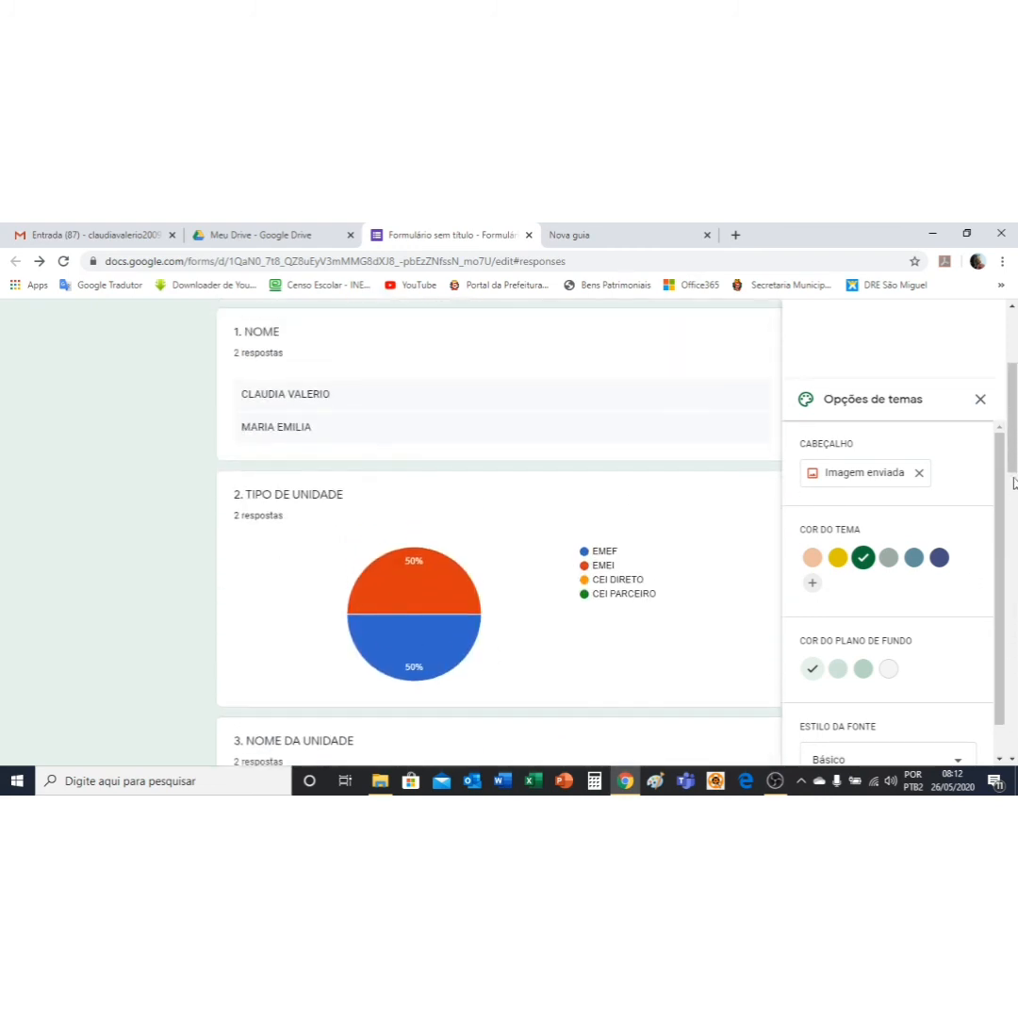
# Step: Create a new response spreadsheet and replace its default name with TUTORIAL
pyautogui.click(981, 399)
pyautogui.scroll(3, 619, 521)
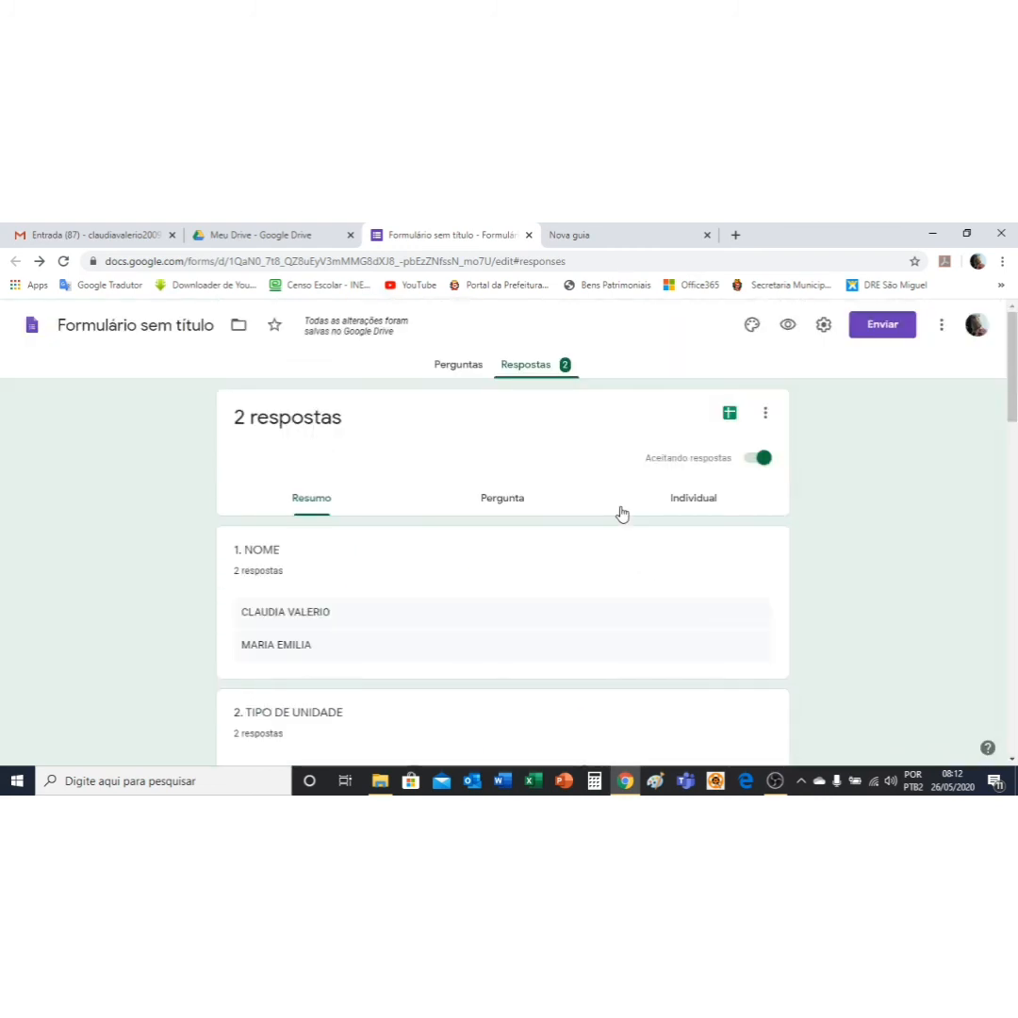
pyautogui.click(727, 422)
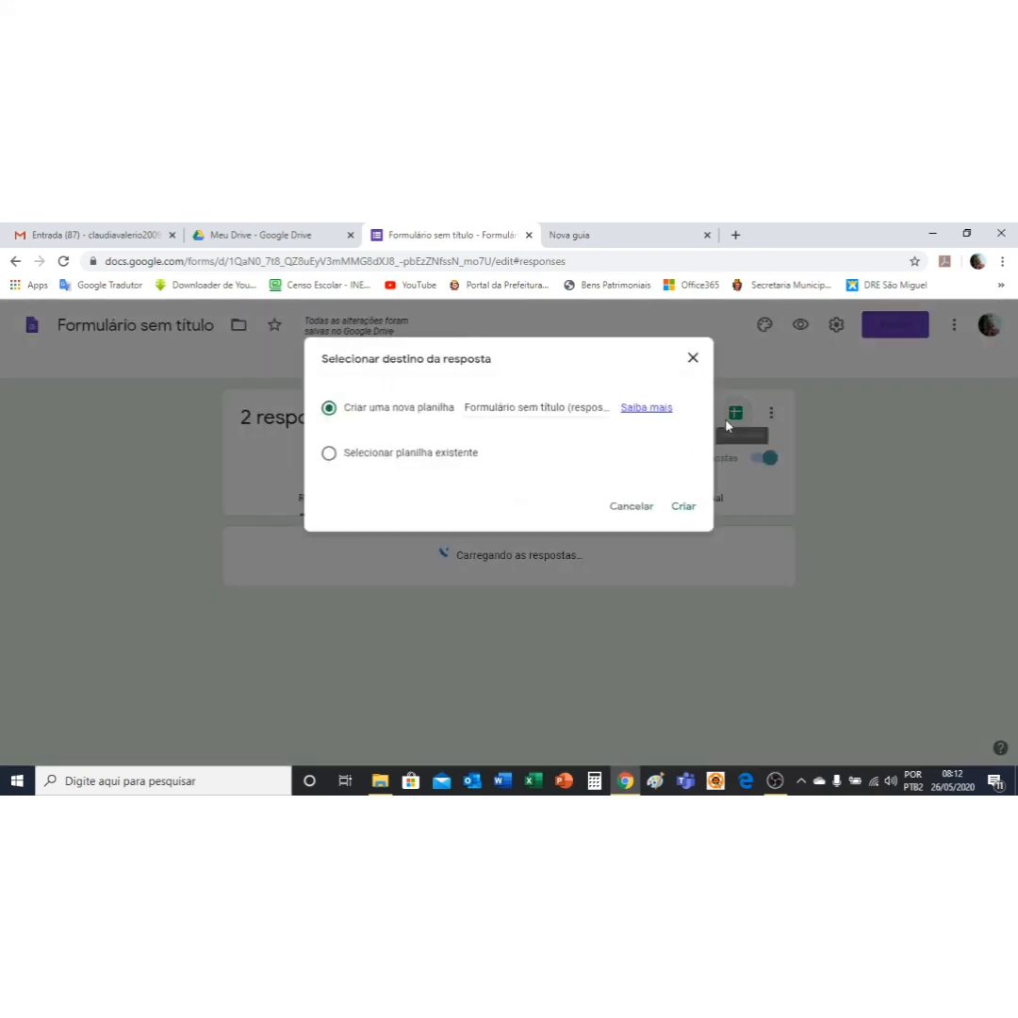
pyautogui.click(510, 407)
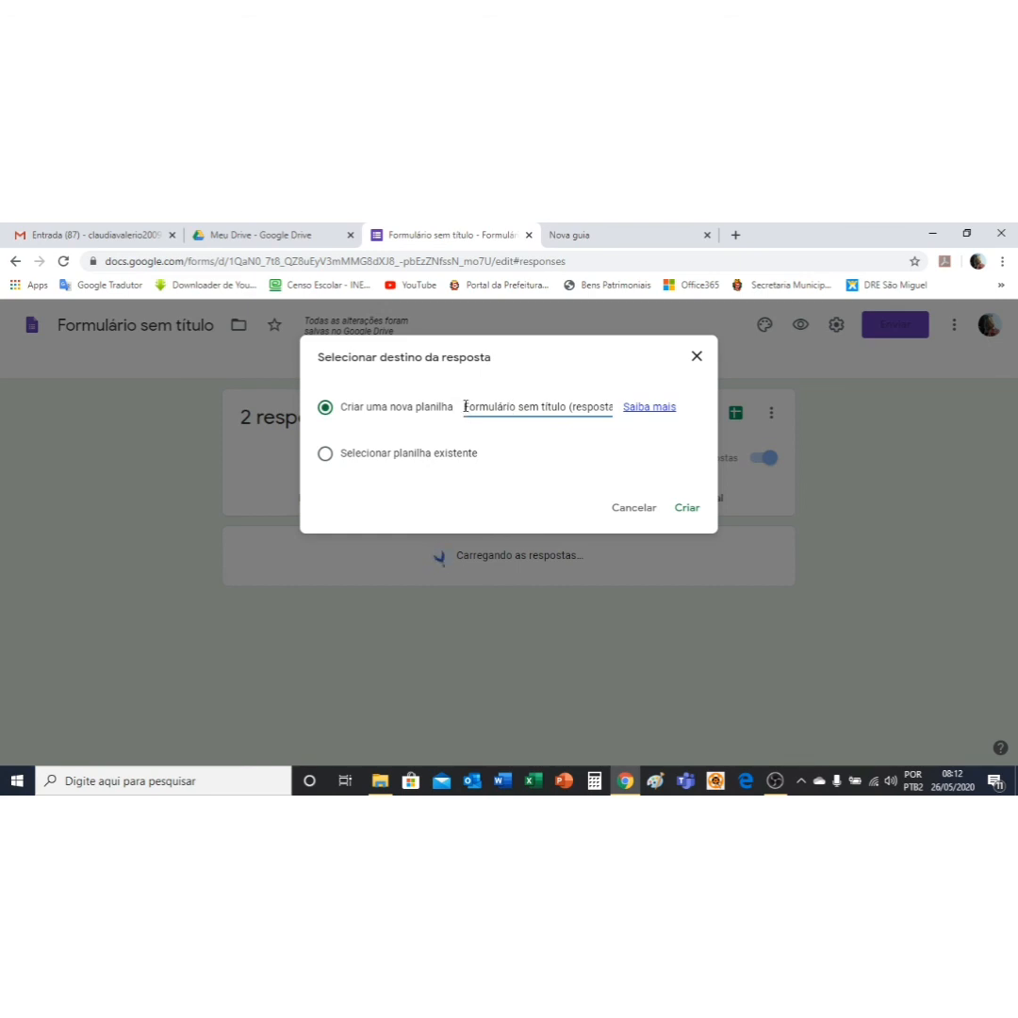
pyautogui.moveTo(461, 408); pyautogui.dragTo(651, 425)
pyautogui.write('TUT')
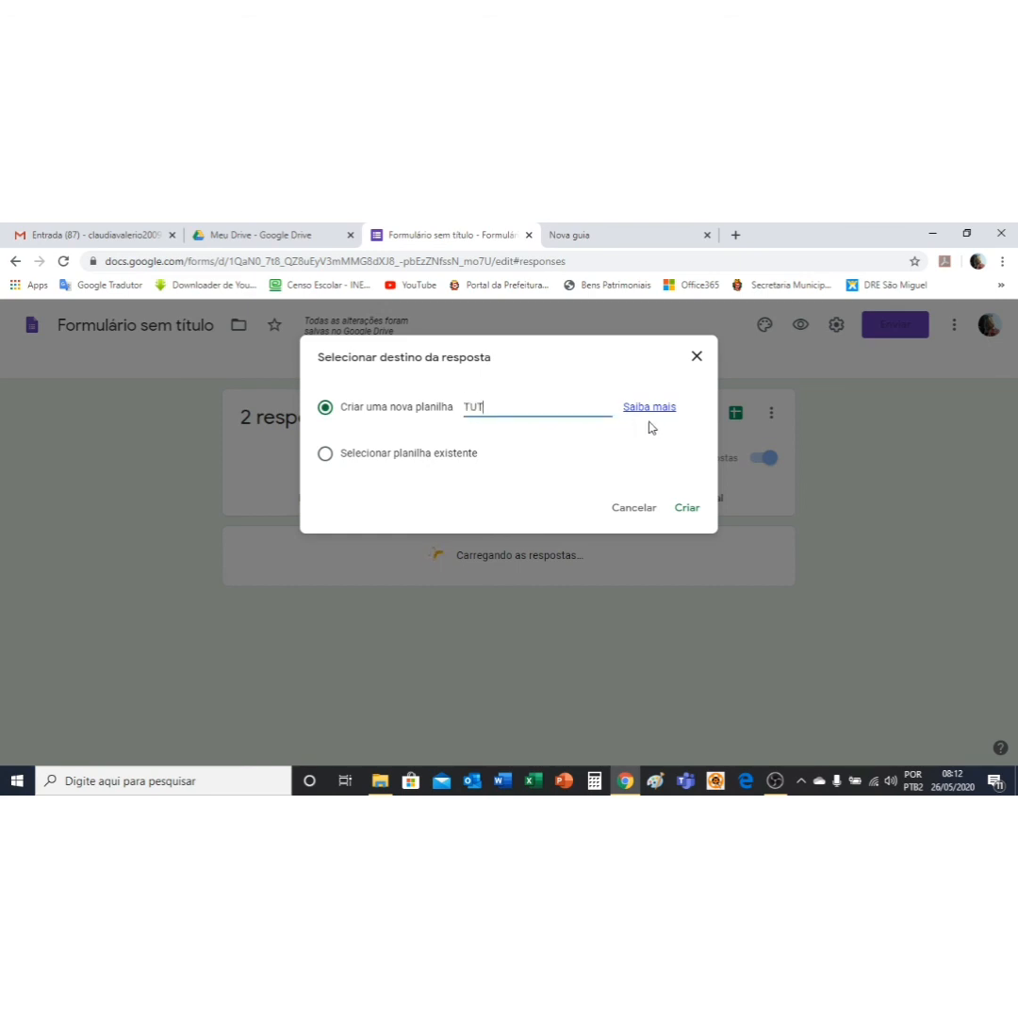
pyautogui.write('ORIAL')
# Step: Create the TUTORIAL sheet, check its two response rows, and close its tab
pyautogui.click(685, 511)
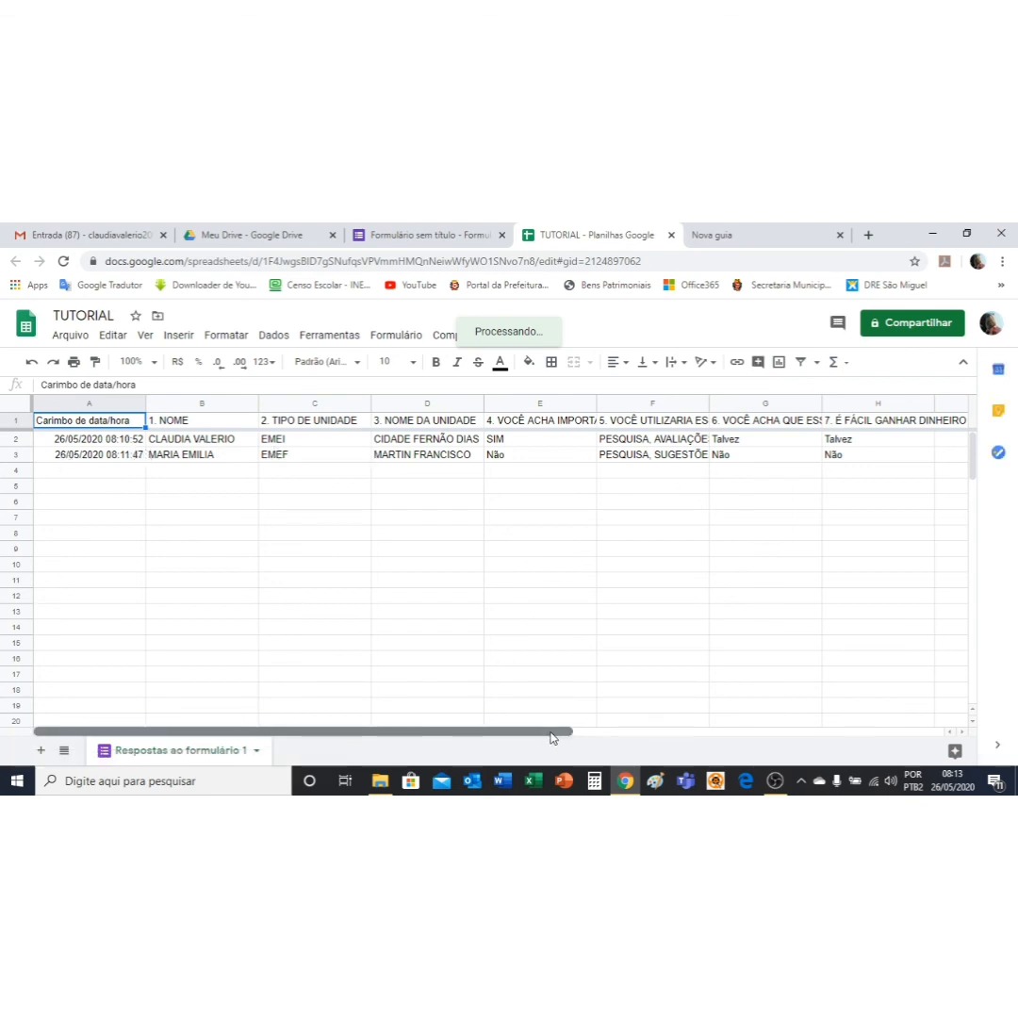
pyautogui.moveTo(559, 734); pyautogui.dragTo(449, 704)
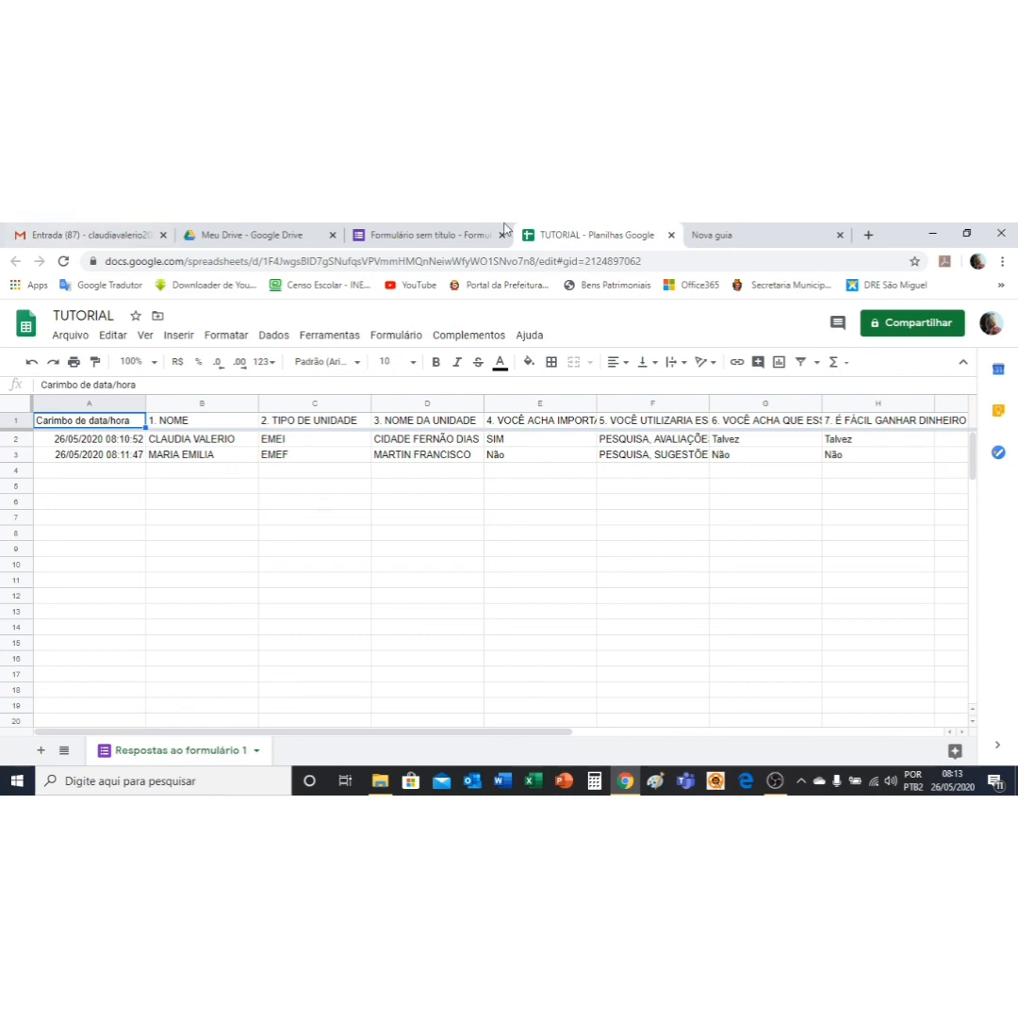
pyautogui.click(671, 234)
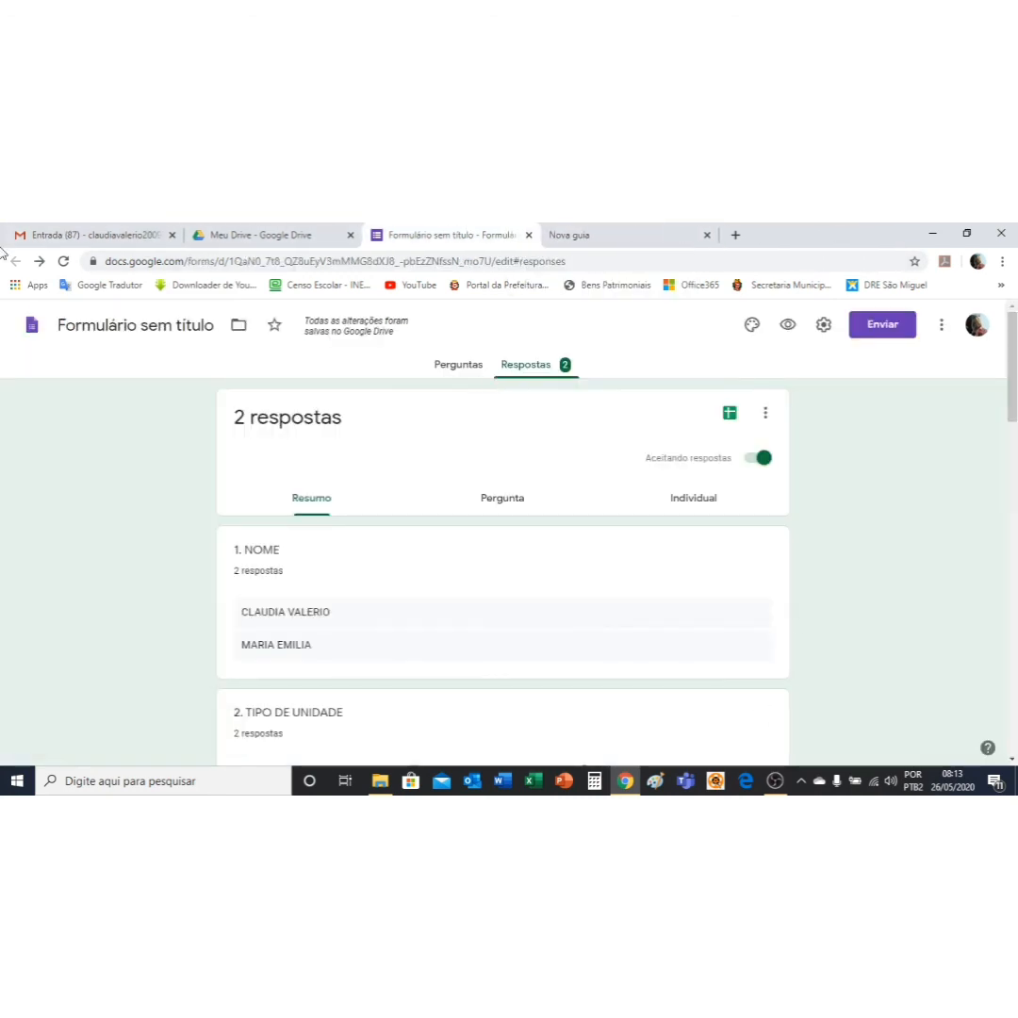
# Step: Back in Perguntas, title the form 'TREINAMENTO DE FORMULÁRIO DO GOOGLE' and scroll through the questions
pyautogui.click(459, 367)
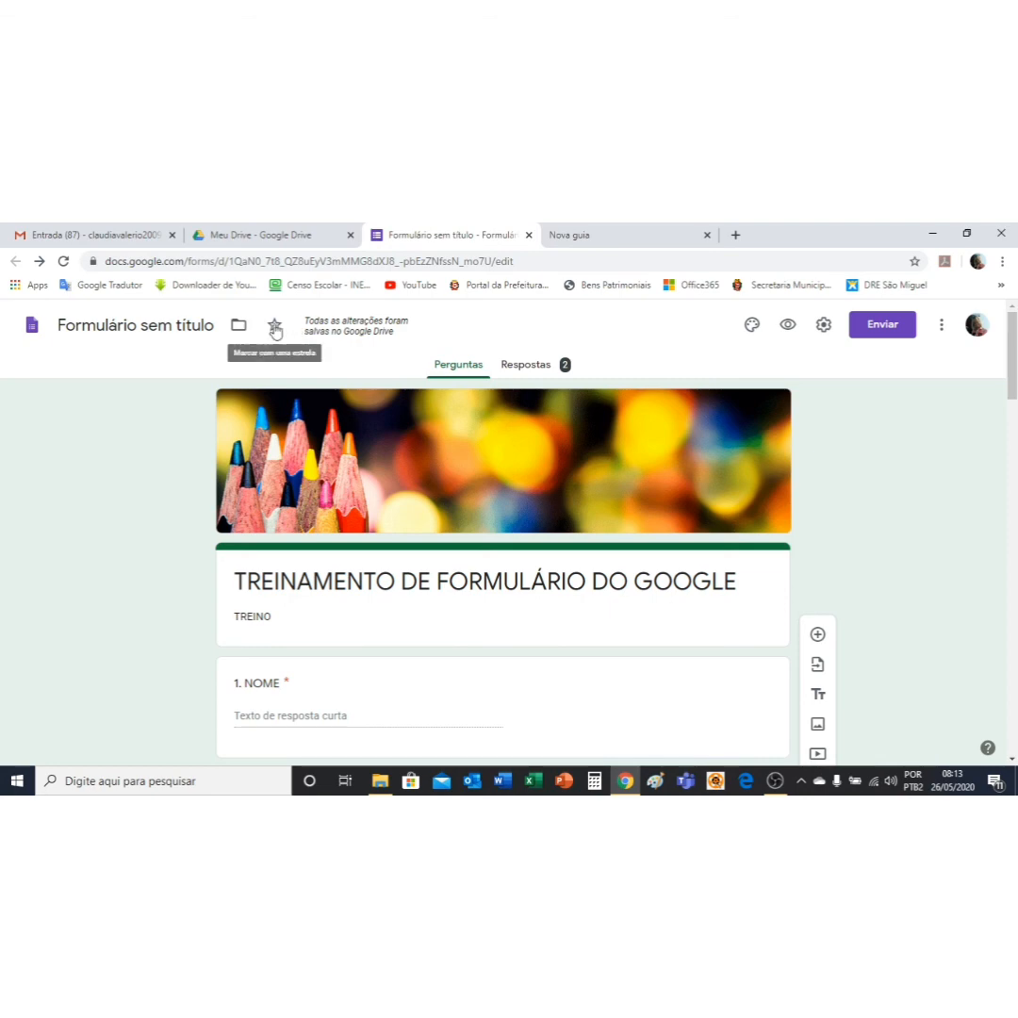
pyautogui.click(108, 327)
pyautogui.click(222, 363)
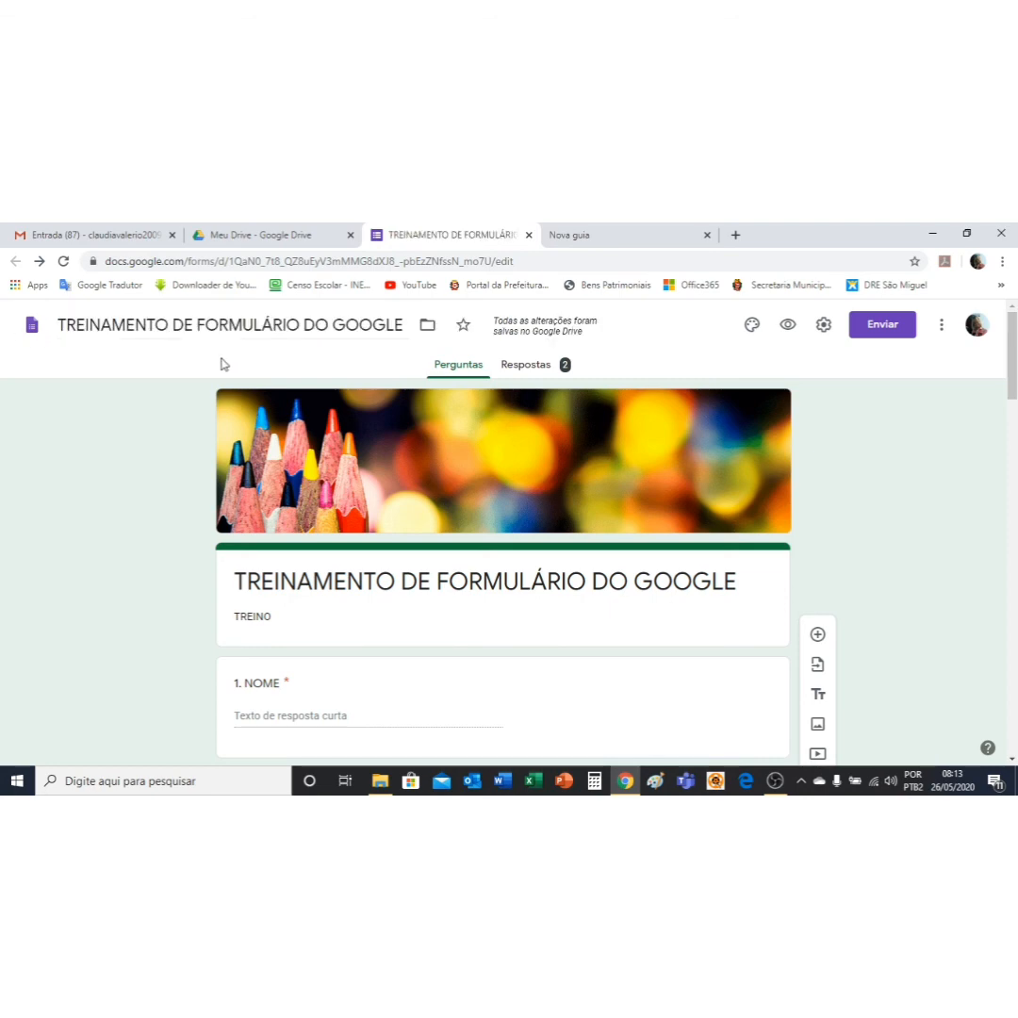
pyautogui.scroll(-12, 1010, 358)
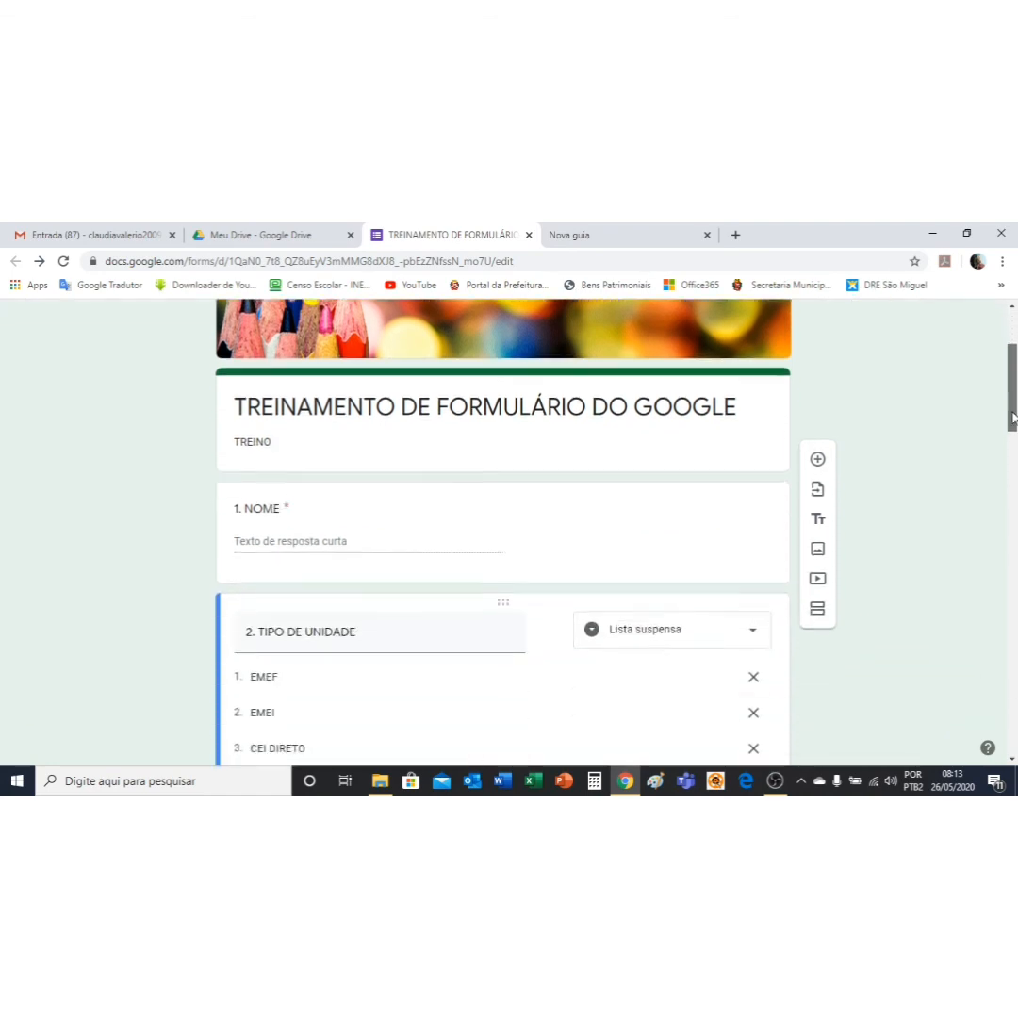
pyautogui.moveTo(1015, 638); pyautogui.dragTo(1016, 358)
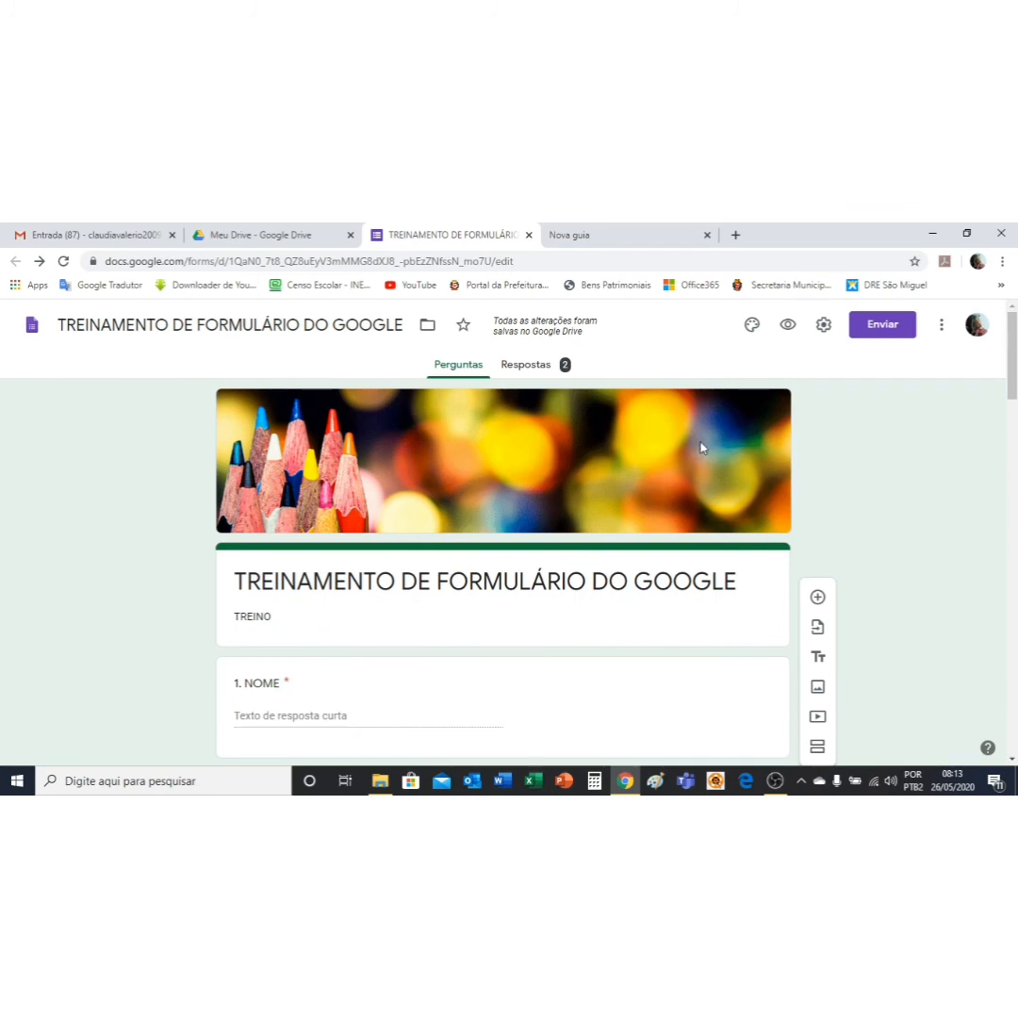
pyautogui.scroll(-2, 925, 533)
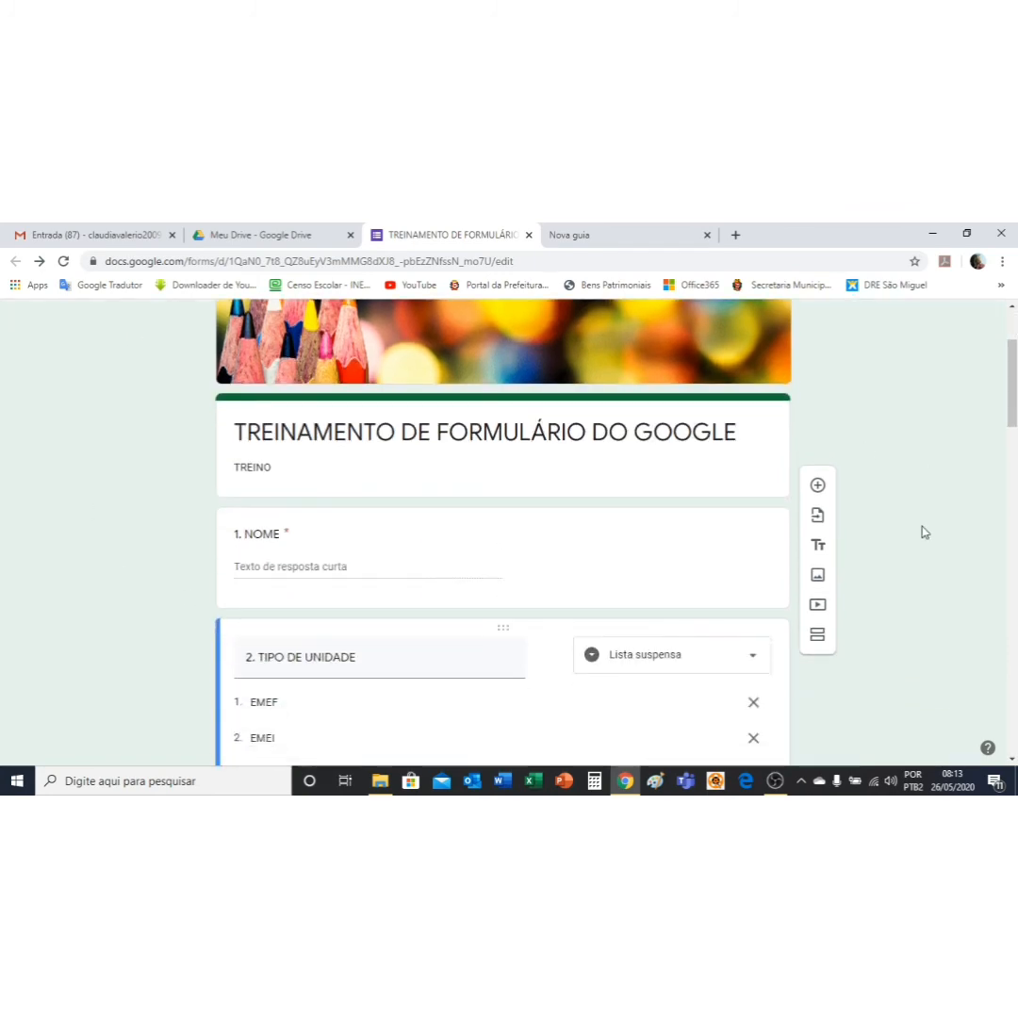
pyautogui.scroll(2, 452, 551)
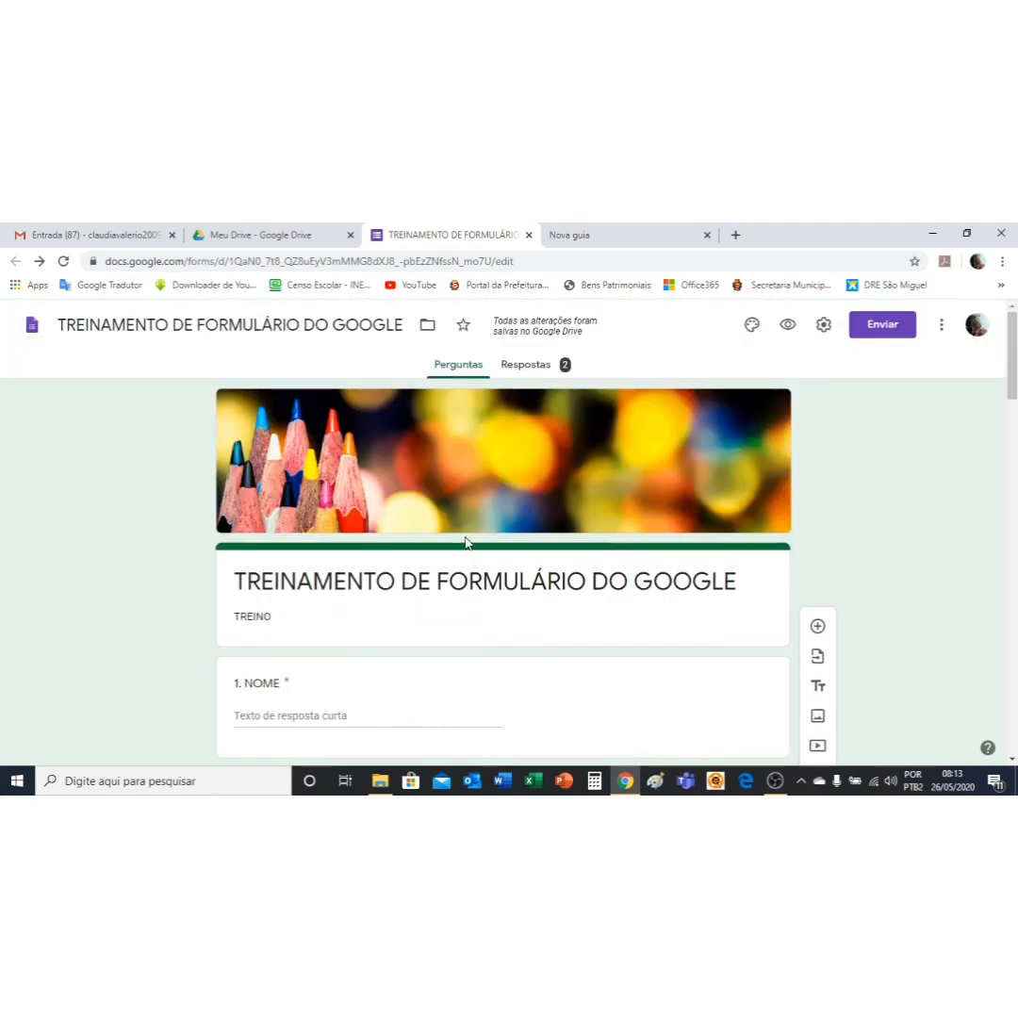
# Step: Check Configurações and the more-options menu without changes, then preview the form as a respondent
pyautogui.click(829, 331)
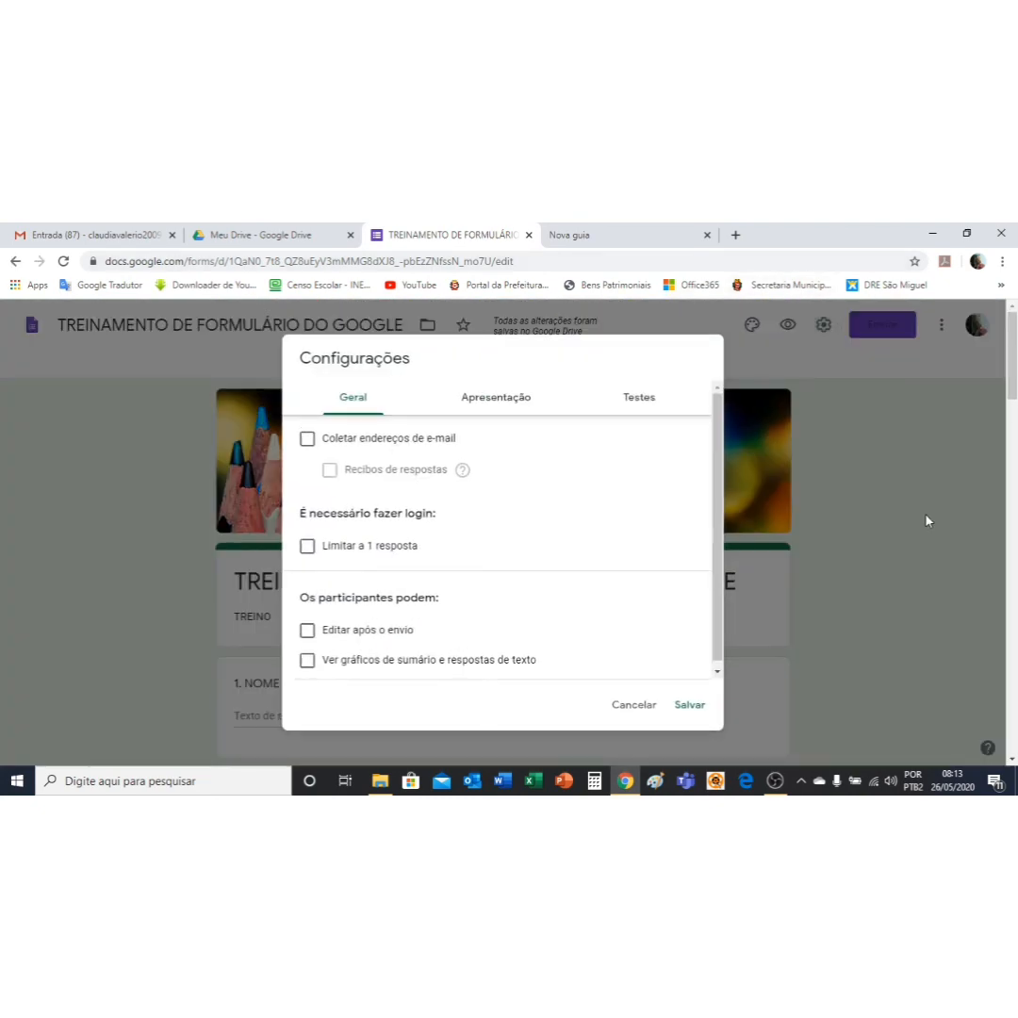
pyautogui.click(921, 485)
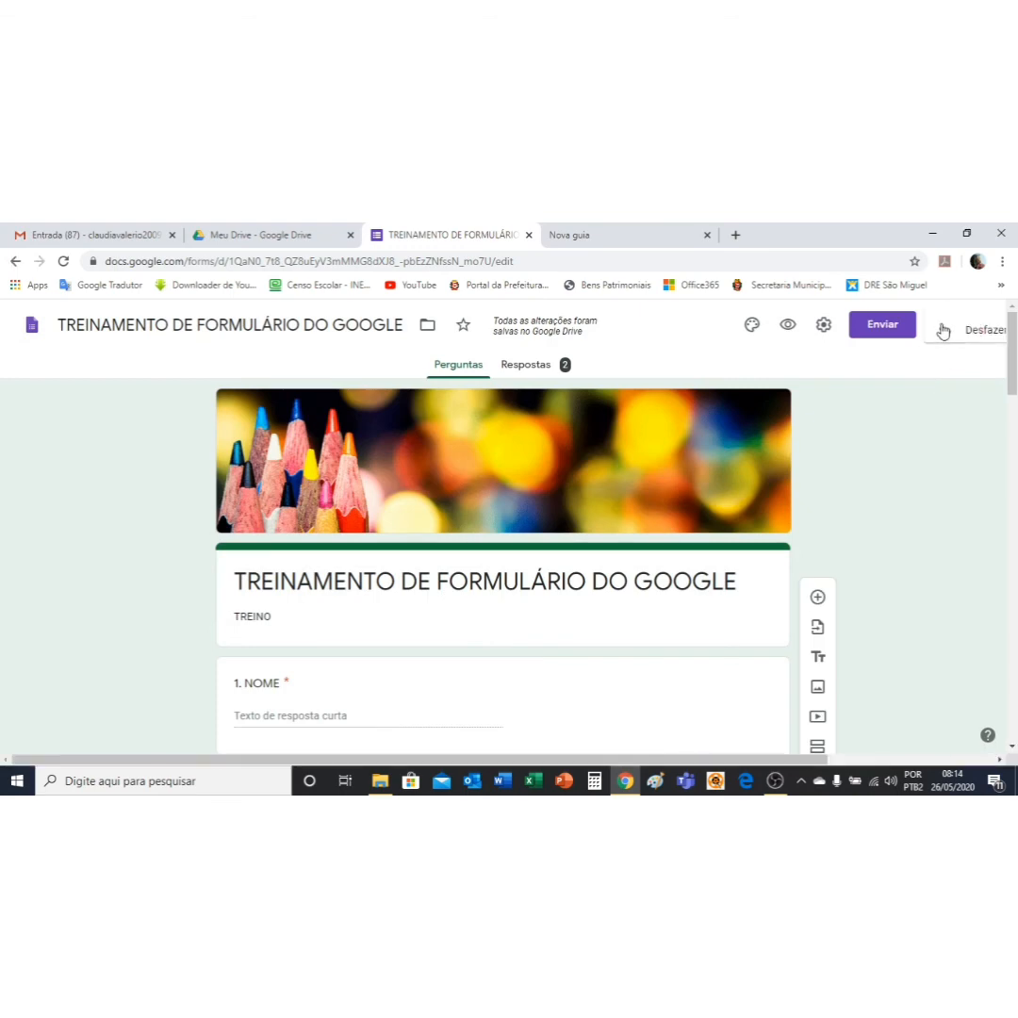
pyautogui.click(941, 327)
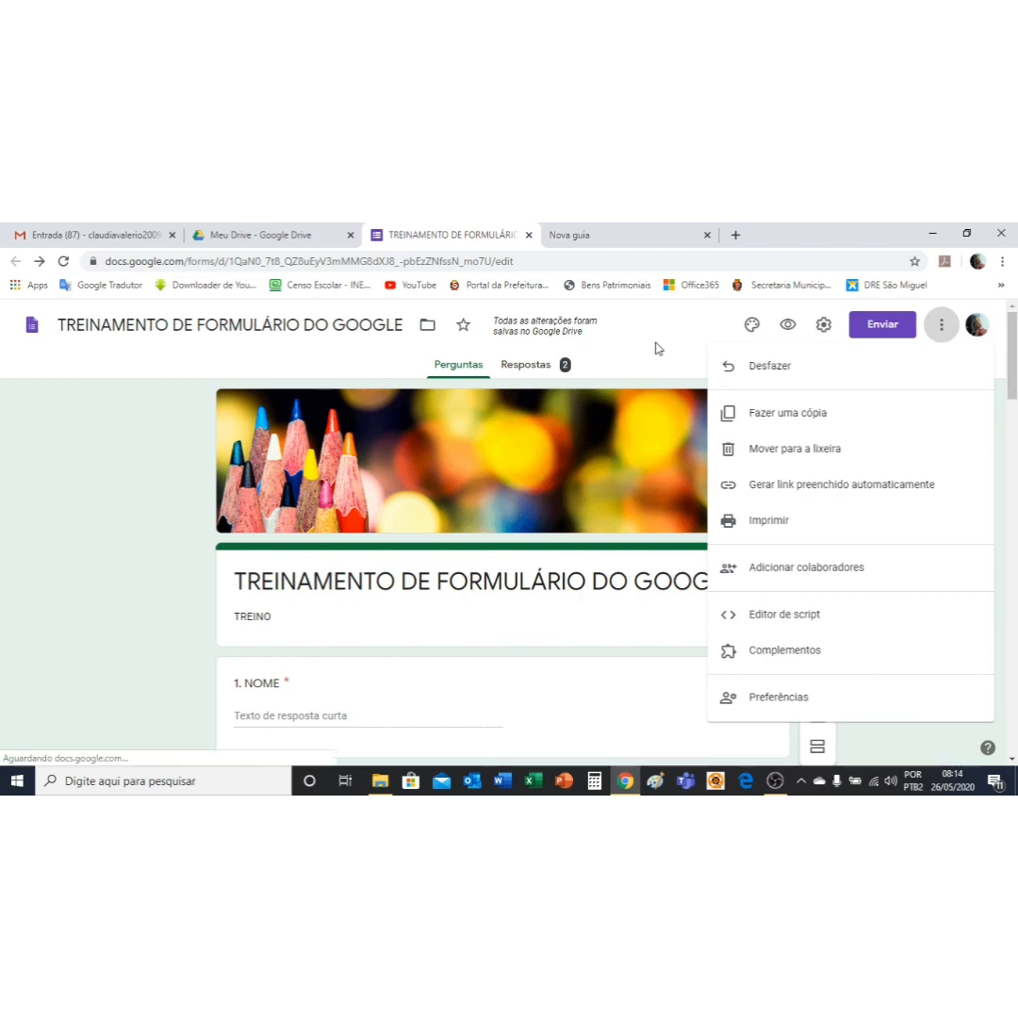
pyautogui.click(655, 348)
pyautogui.click(787, 326)
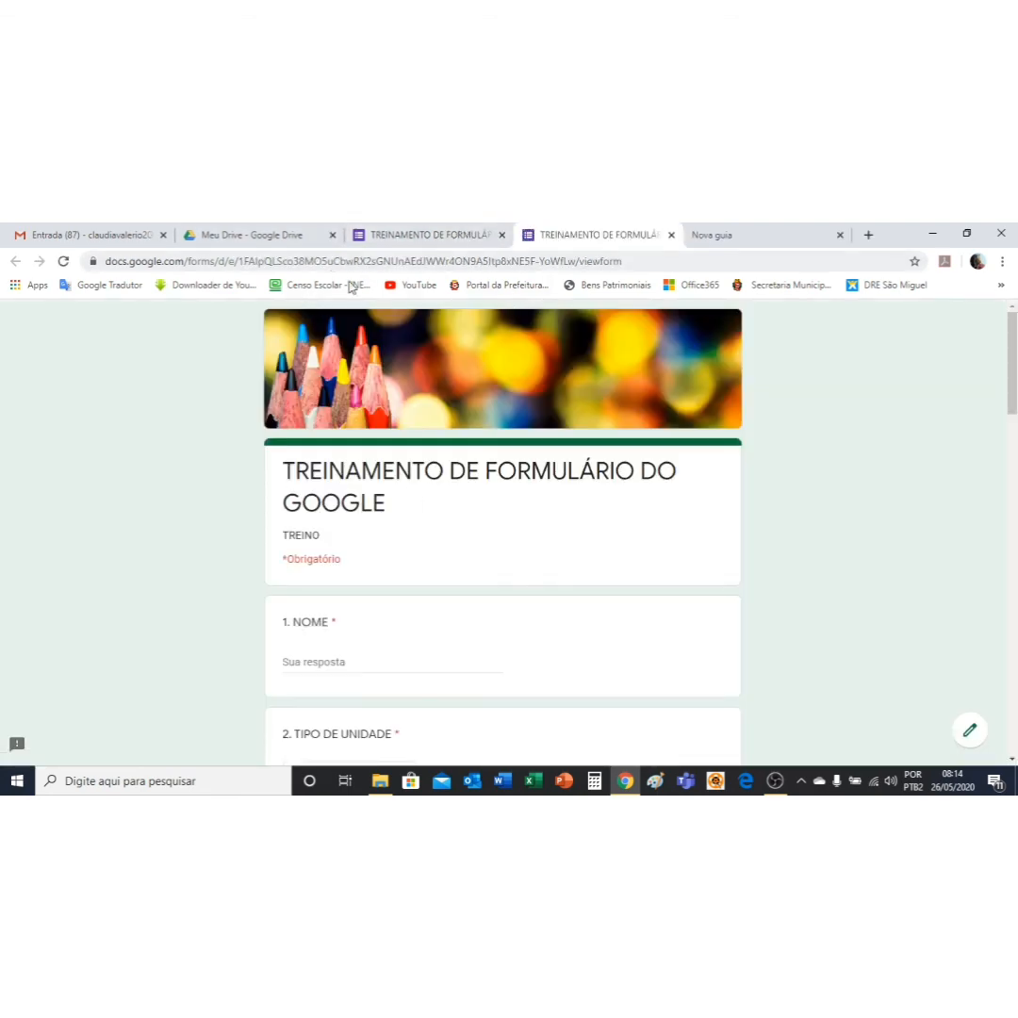
# Step: Copy the preview's web address, close the preview tab, and bring up the editor's more-options menu
pyautogui.click(390, 260)
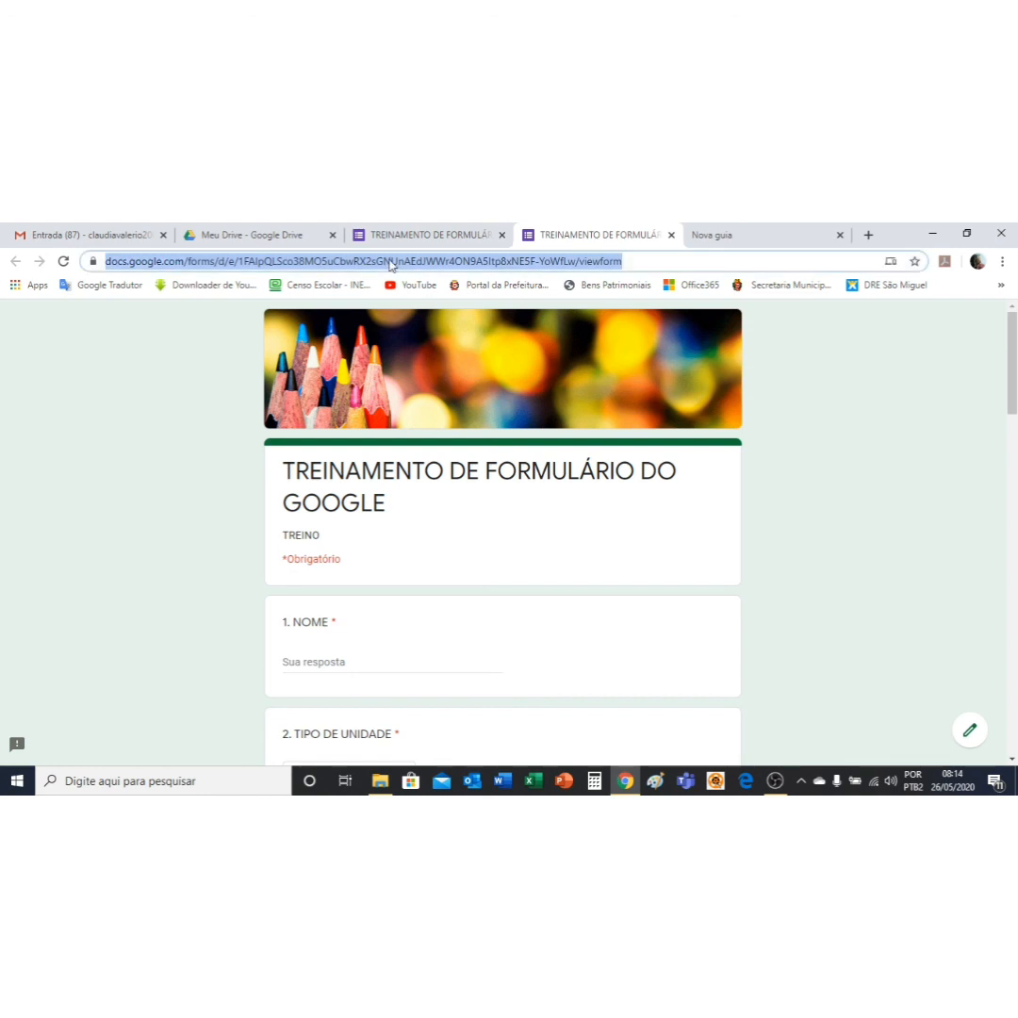
pyautogui.rightClick(335, 268)
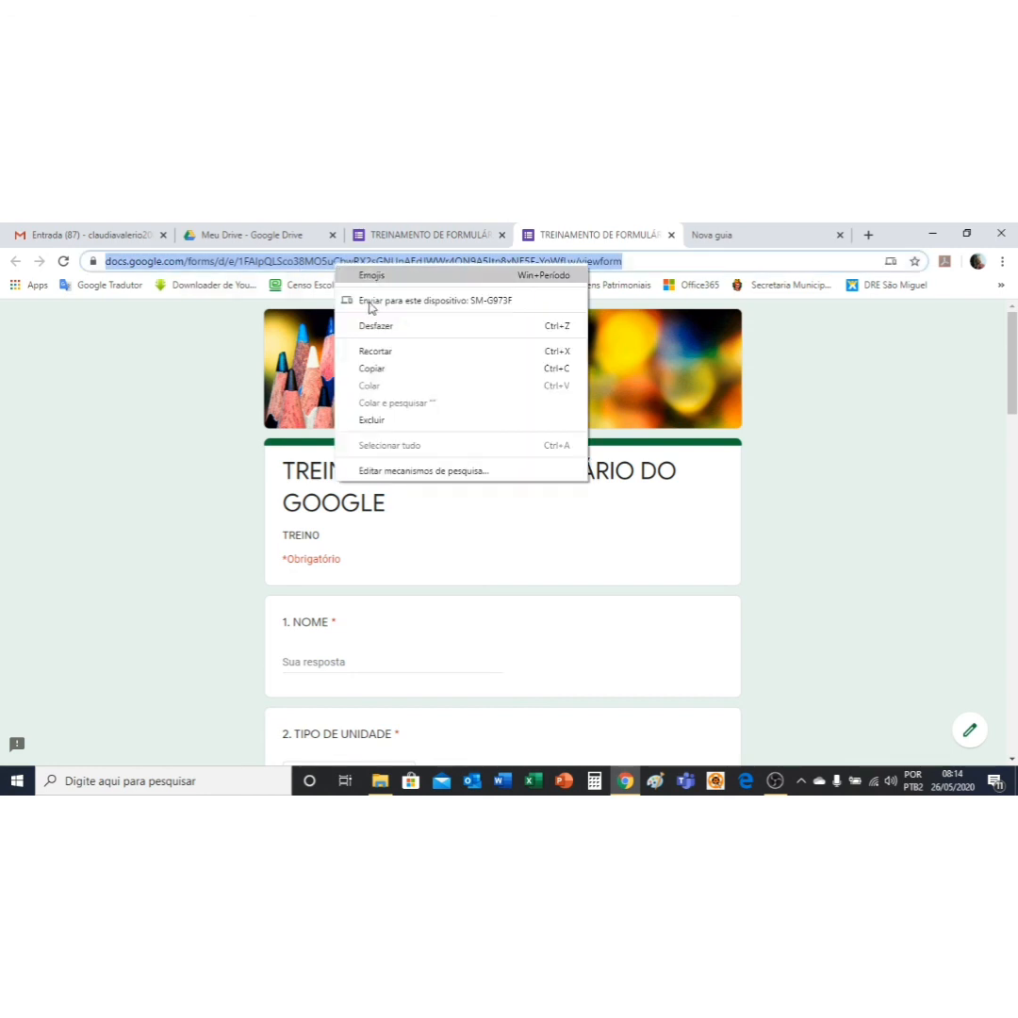
pyautogui.click(408, 373)
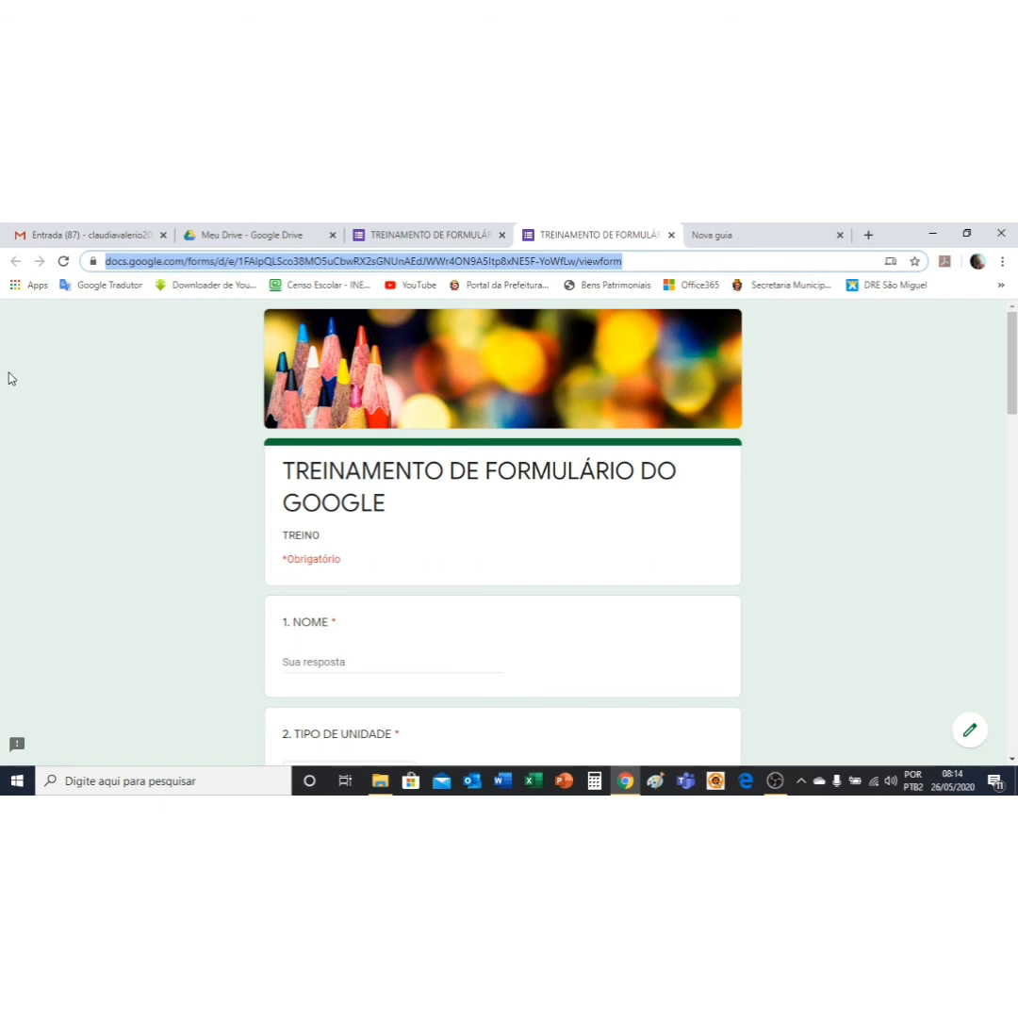
pyautogui.click(671, 234)
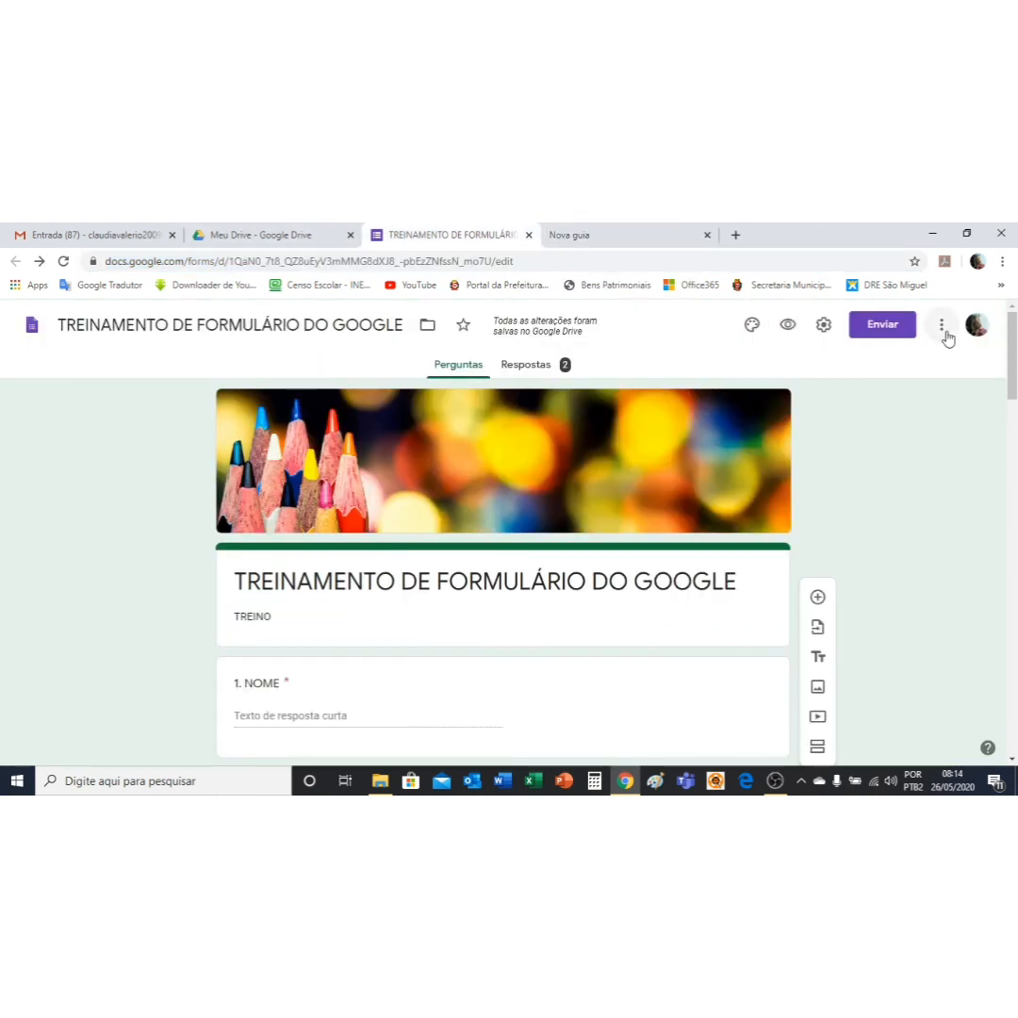
pyautogui.click(938, 326)
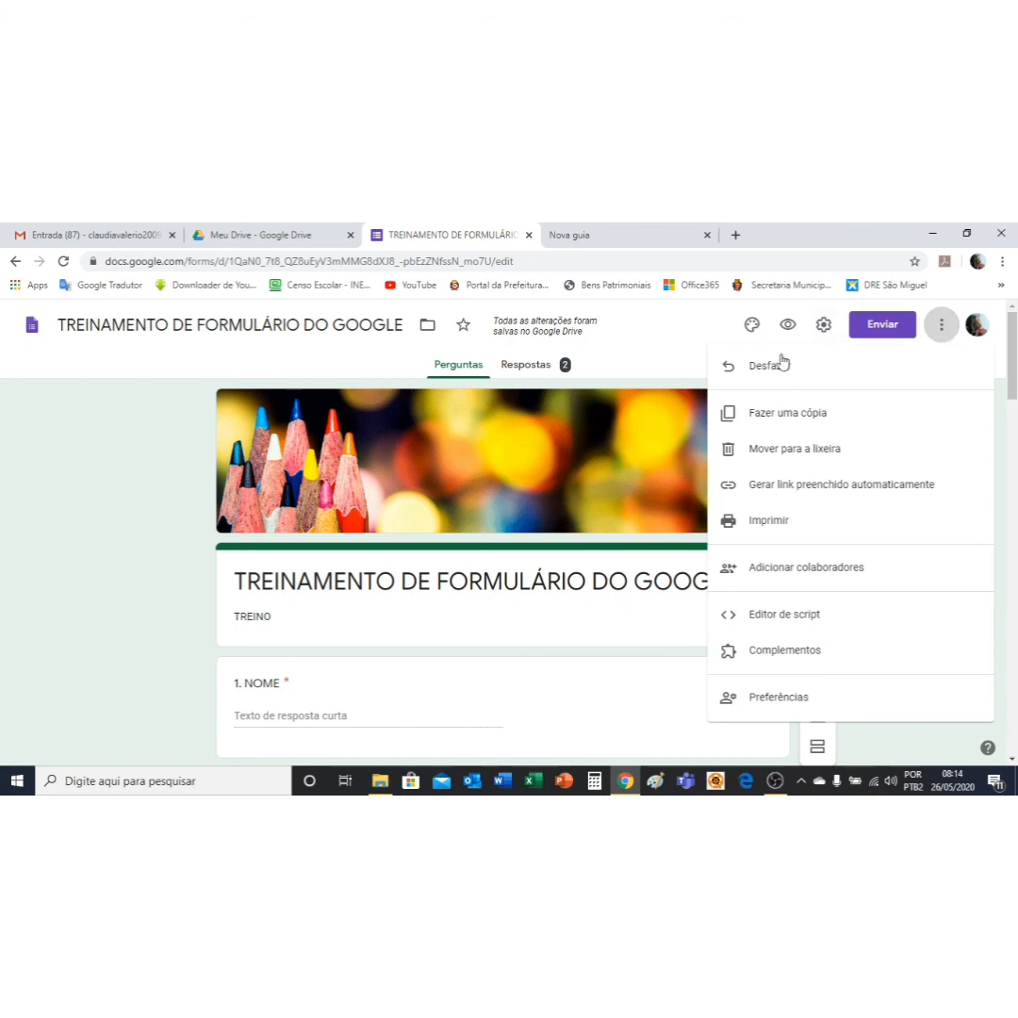
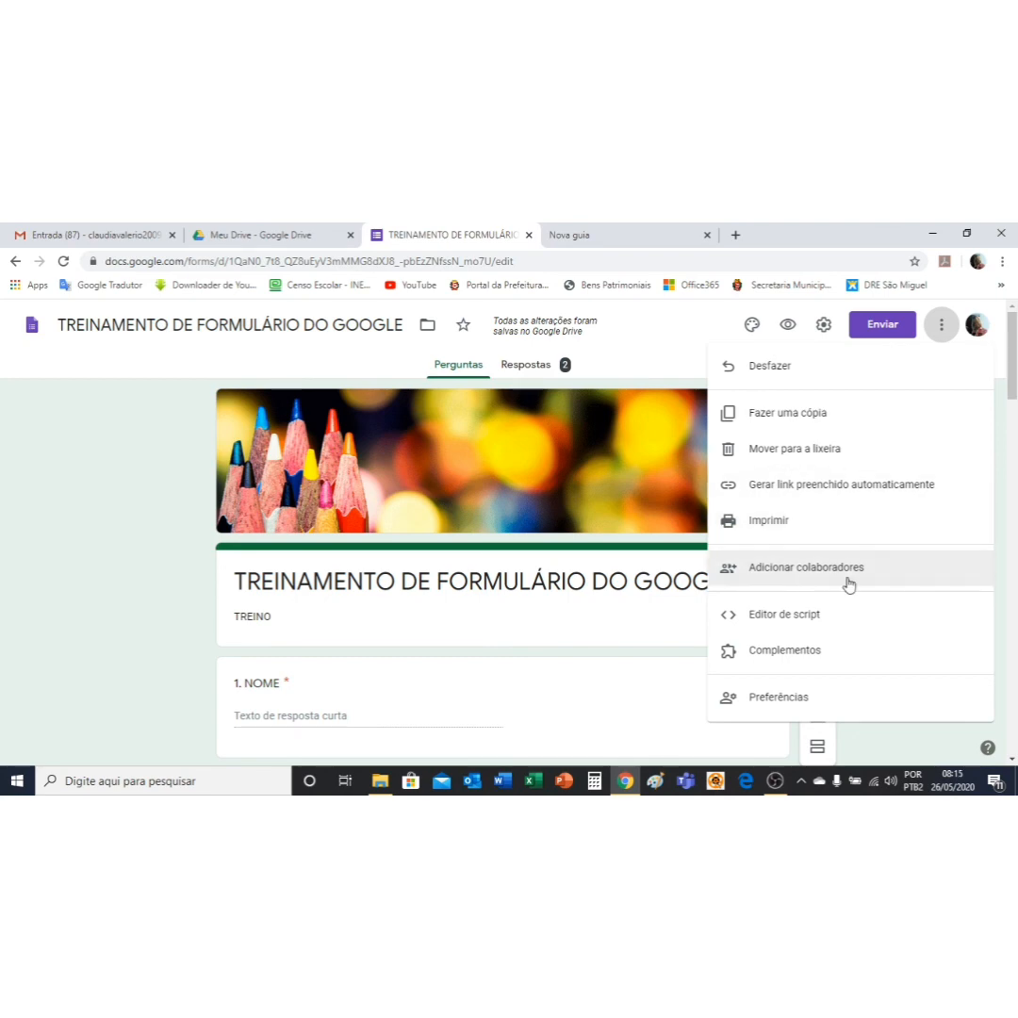
# Step: Look through the form's add-collaborators and sharing settings, then close the dialog unchanged
pyautogui.click(847, 571)
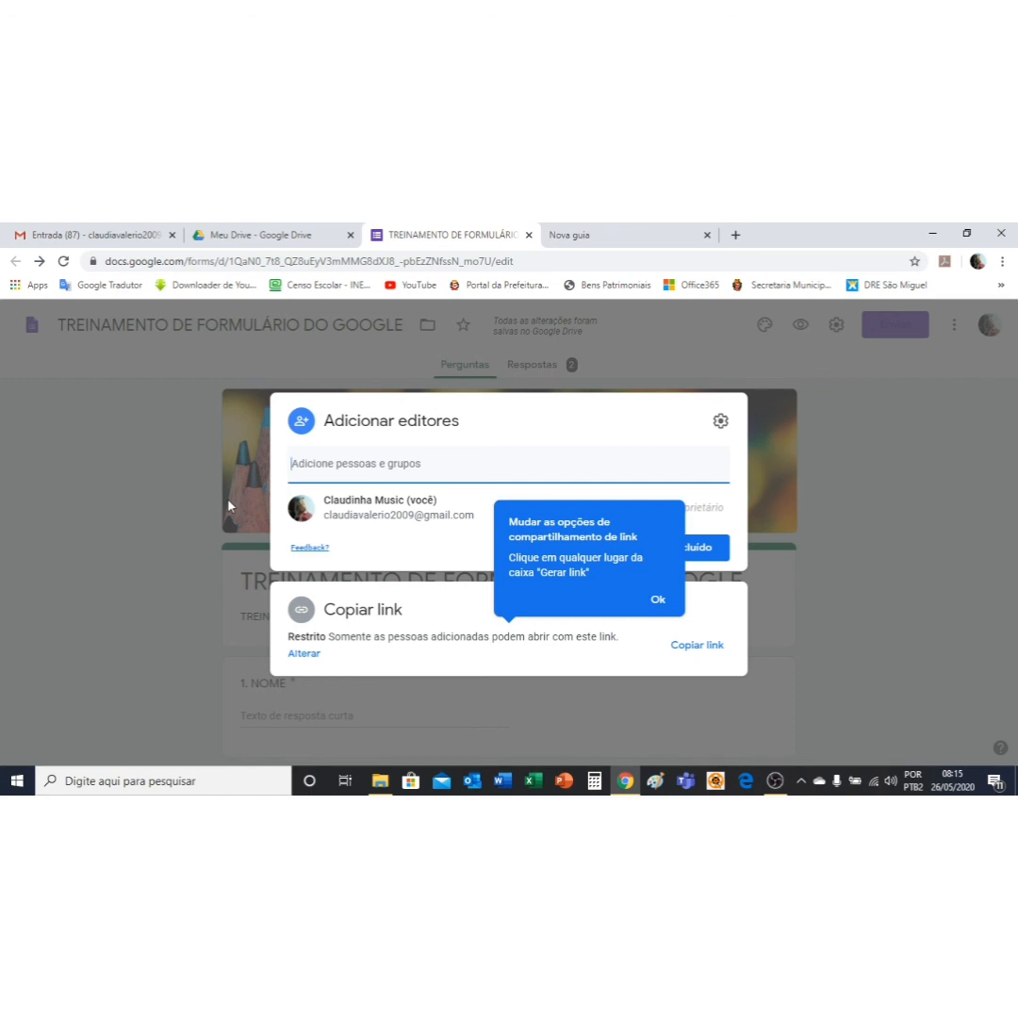
pyautogui.click(658, 600)
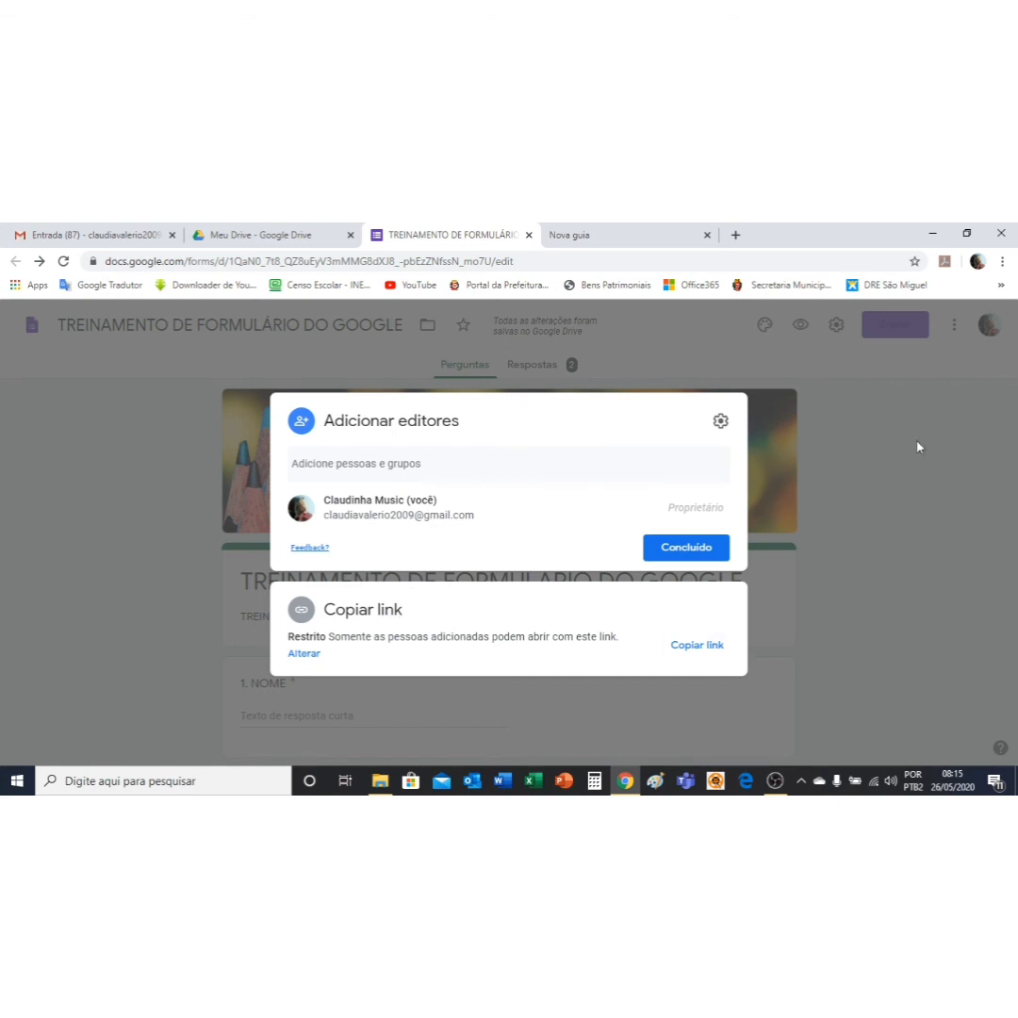
pyautogui.click(721, 421)
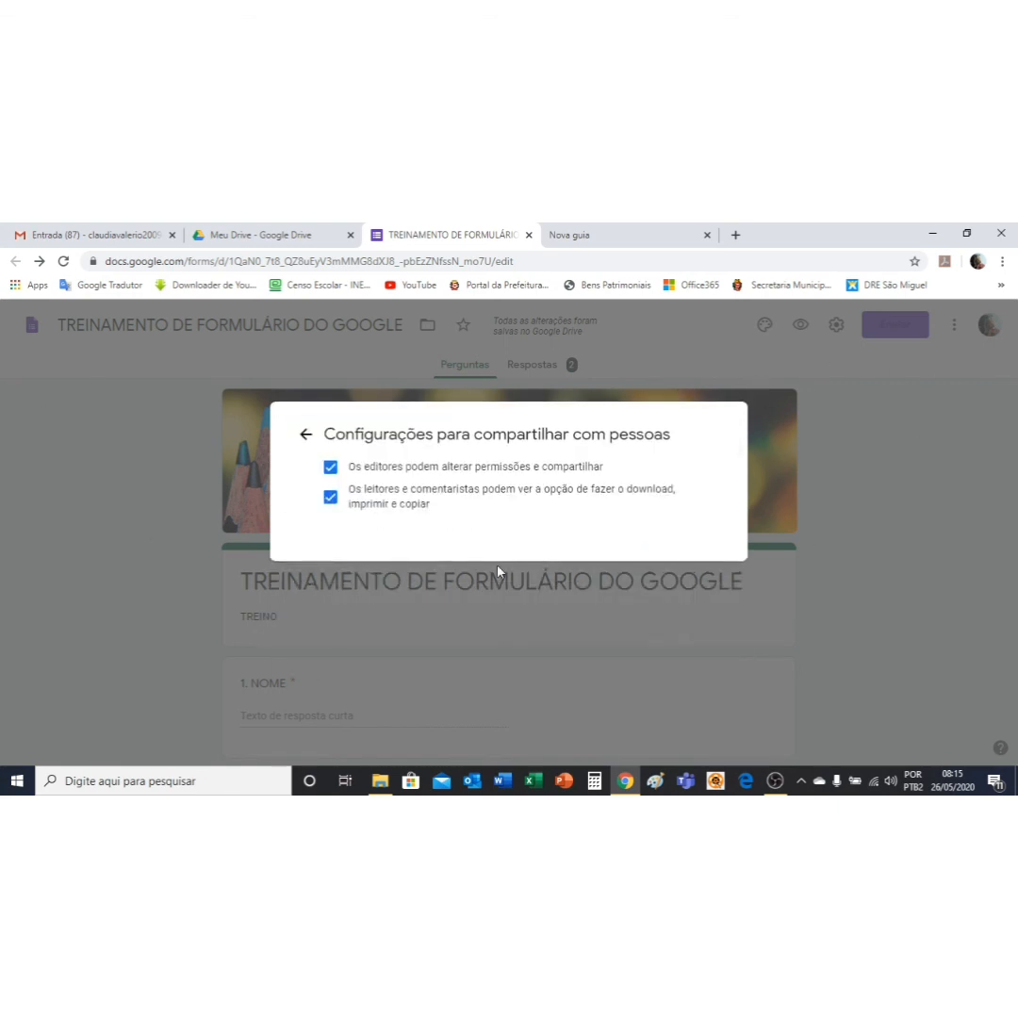
pyautogui.click(306, 435)
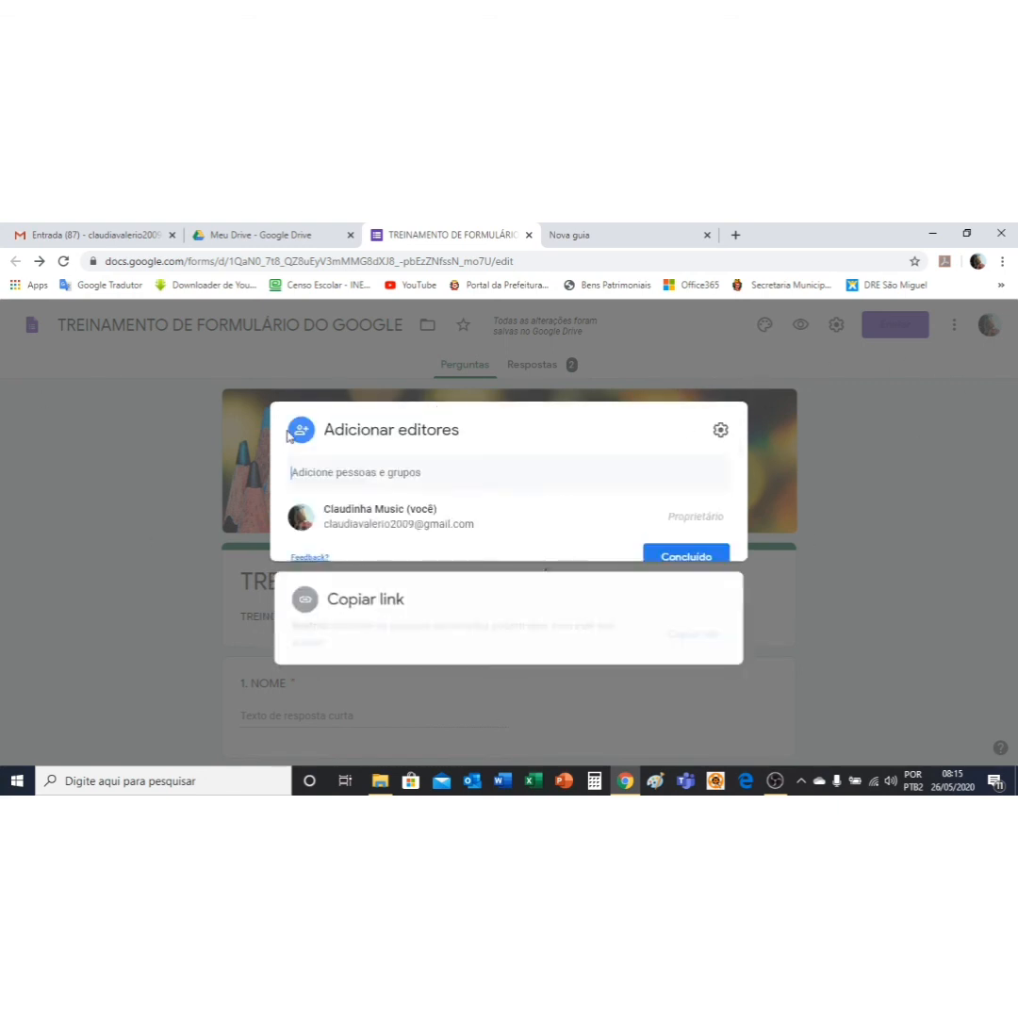
pyautogui.click(686, 548)
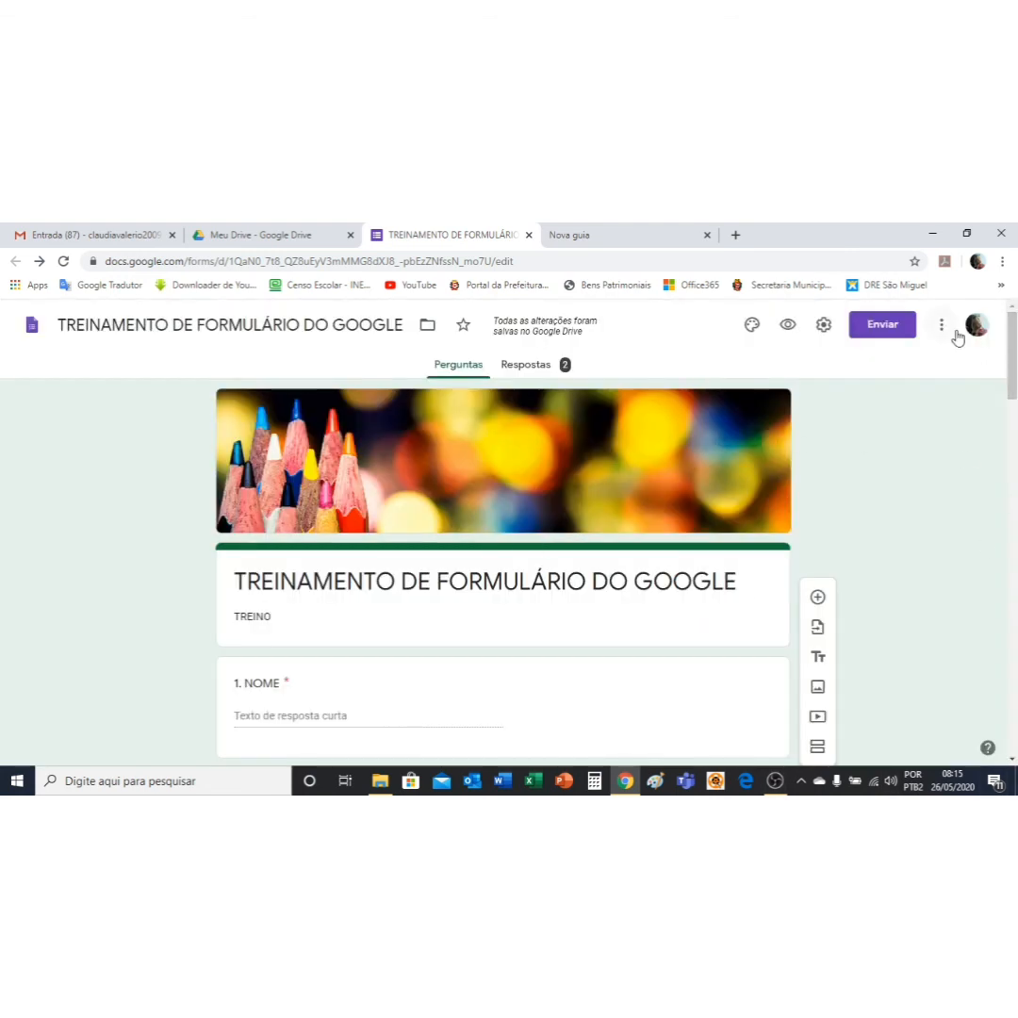
# Step: Generate a prefilled link for the form, close its preview, then switch to Meu Drive
pyautogui.click(940, 326)
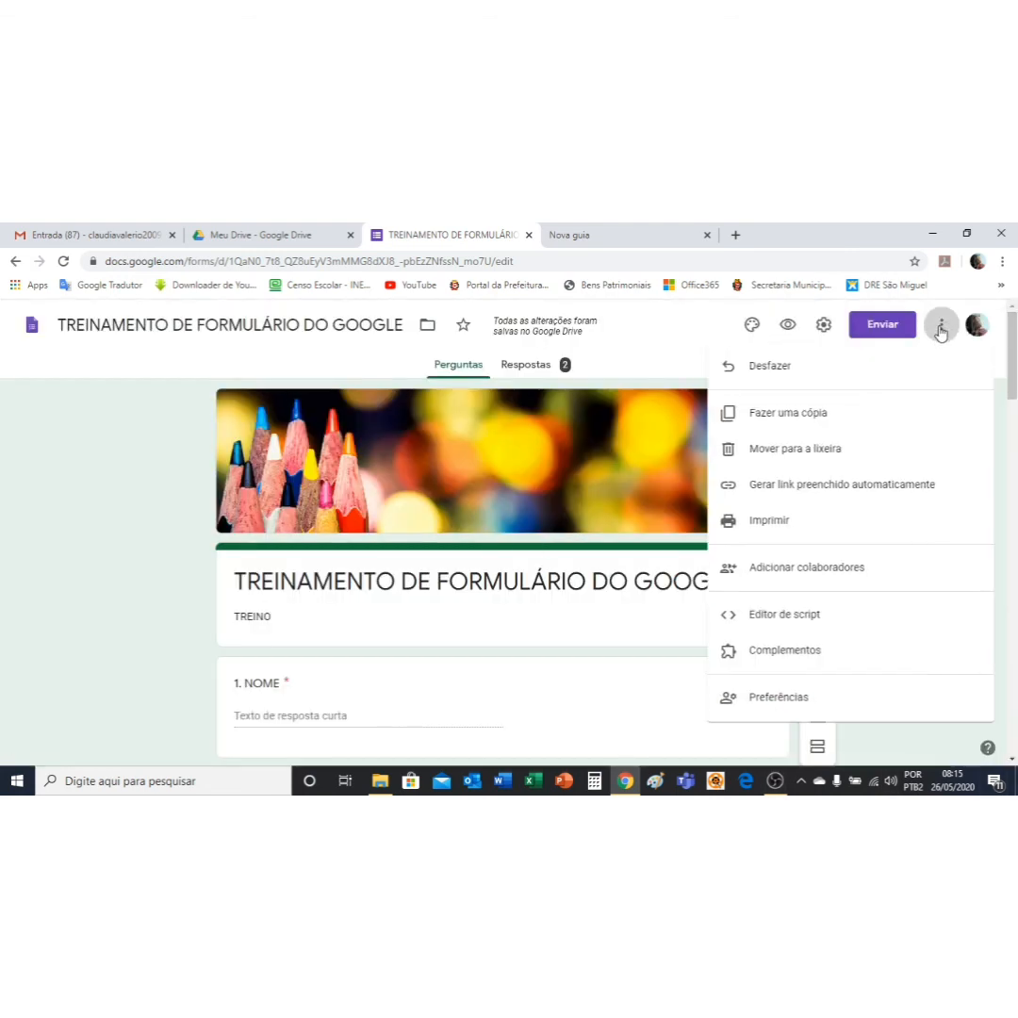
pyautogui.click(856, 492)
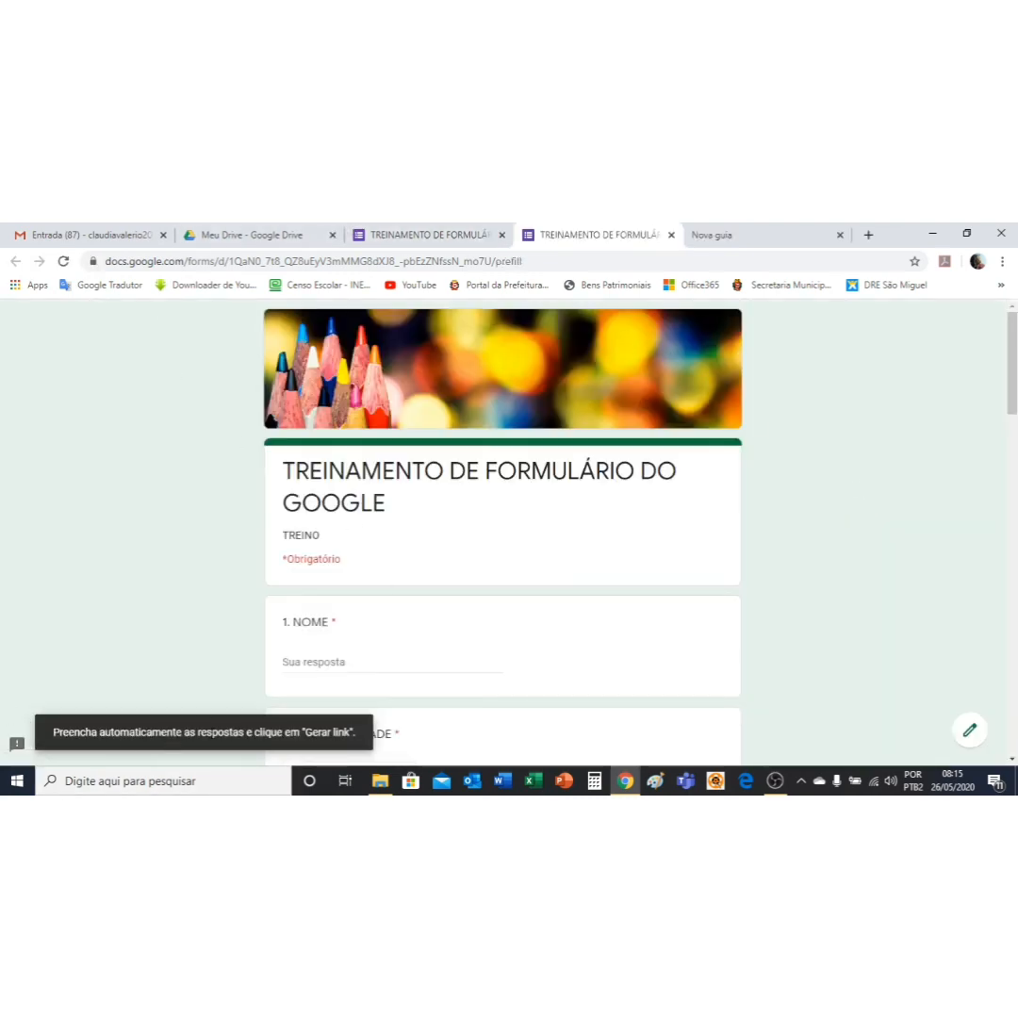
pyautogui.click(670, 236)
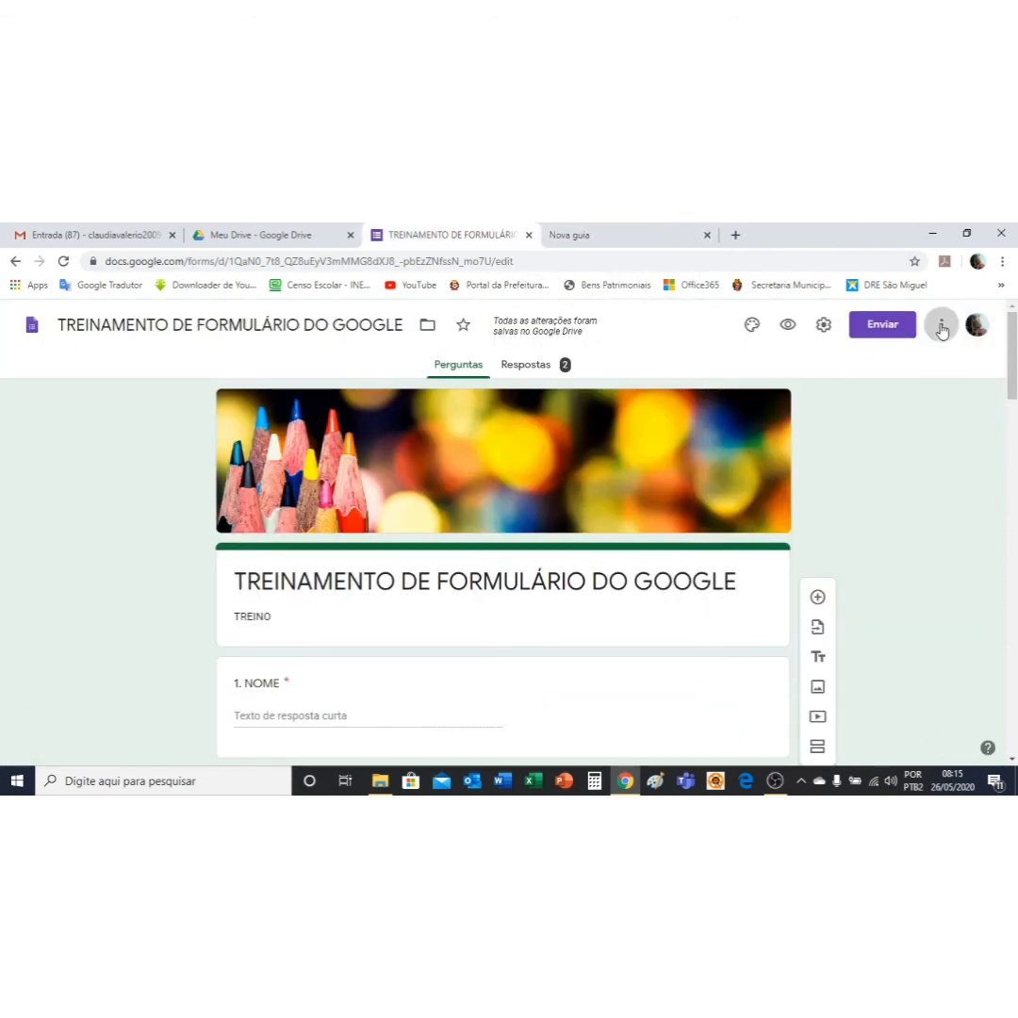
pyautogui.click(940, 325)
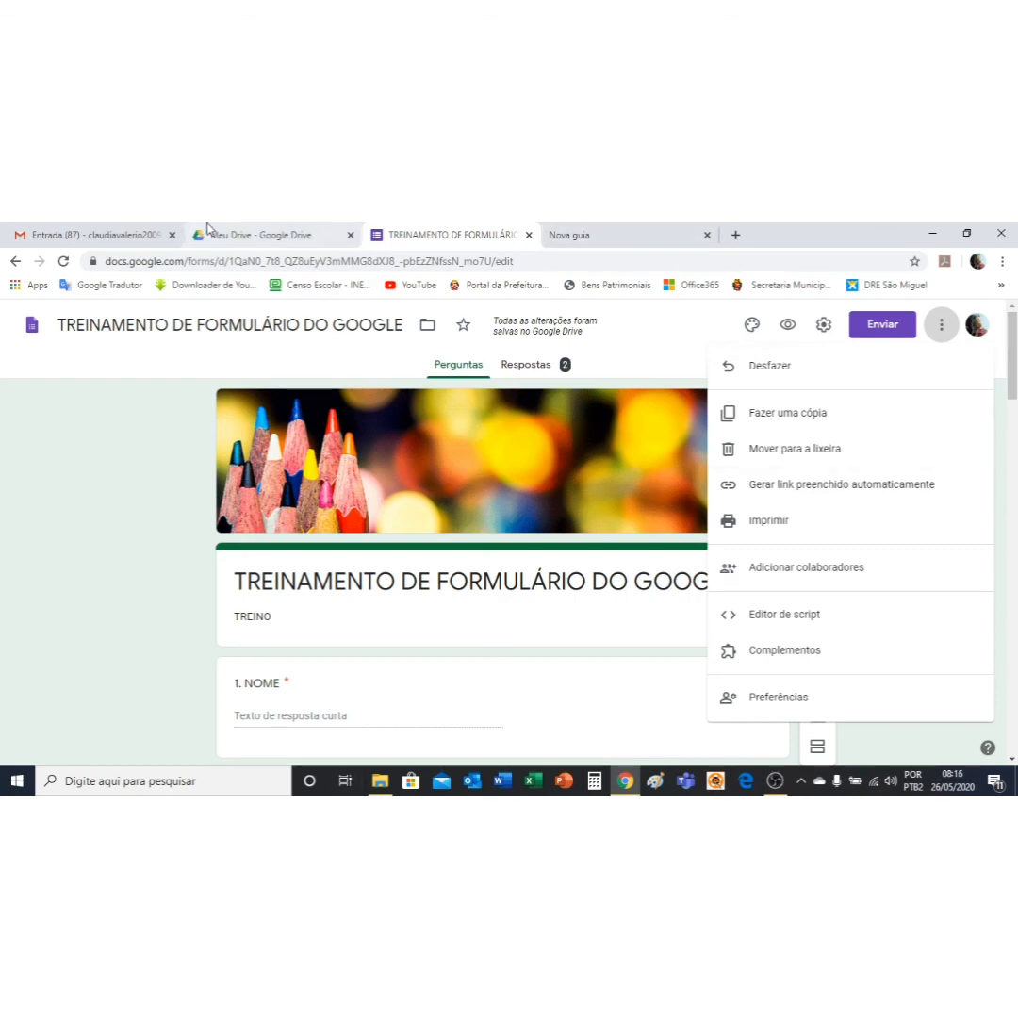
pyautogui.click(275, 239)
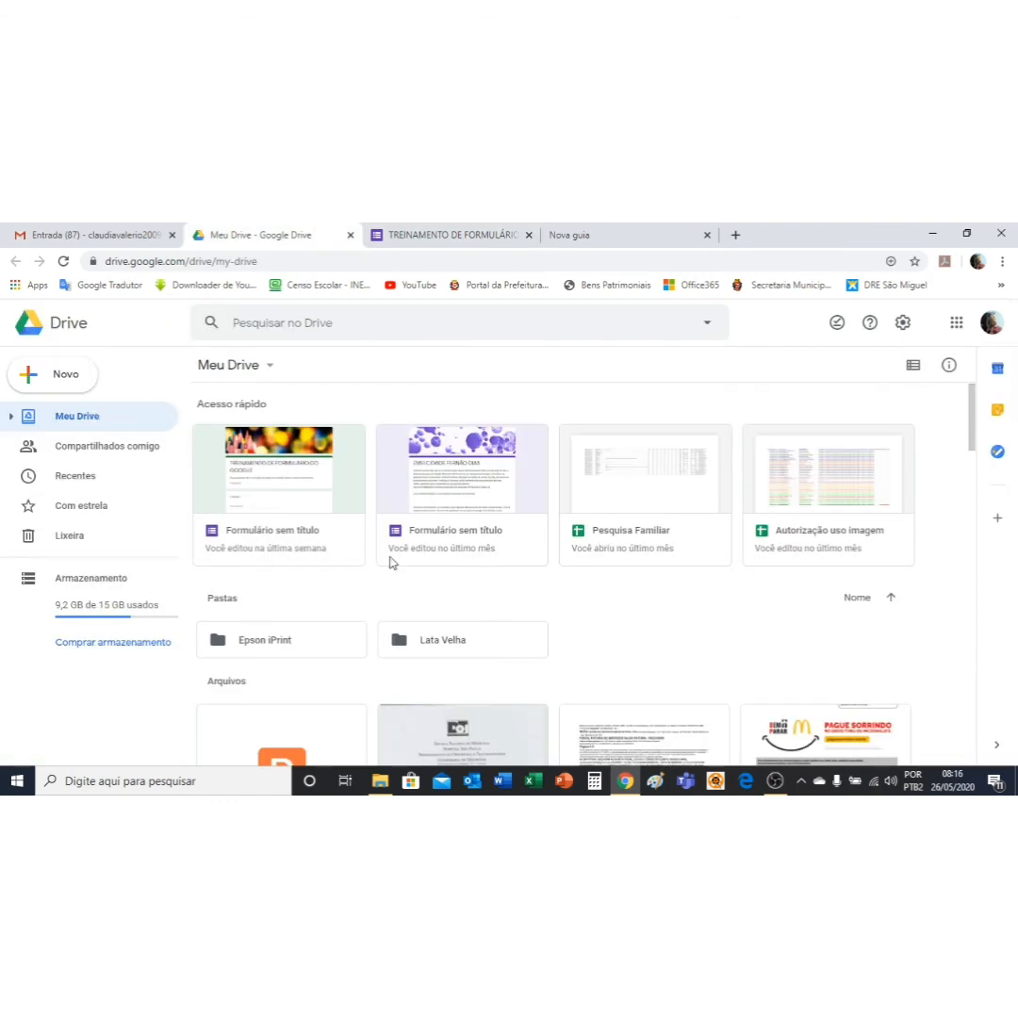
# Step: Scroll the Meu Drive grid down to the TREINAMENTO form and TUTORIAL spreadsheet
pyautogui.scroll(-4, 542, 549)
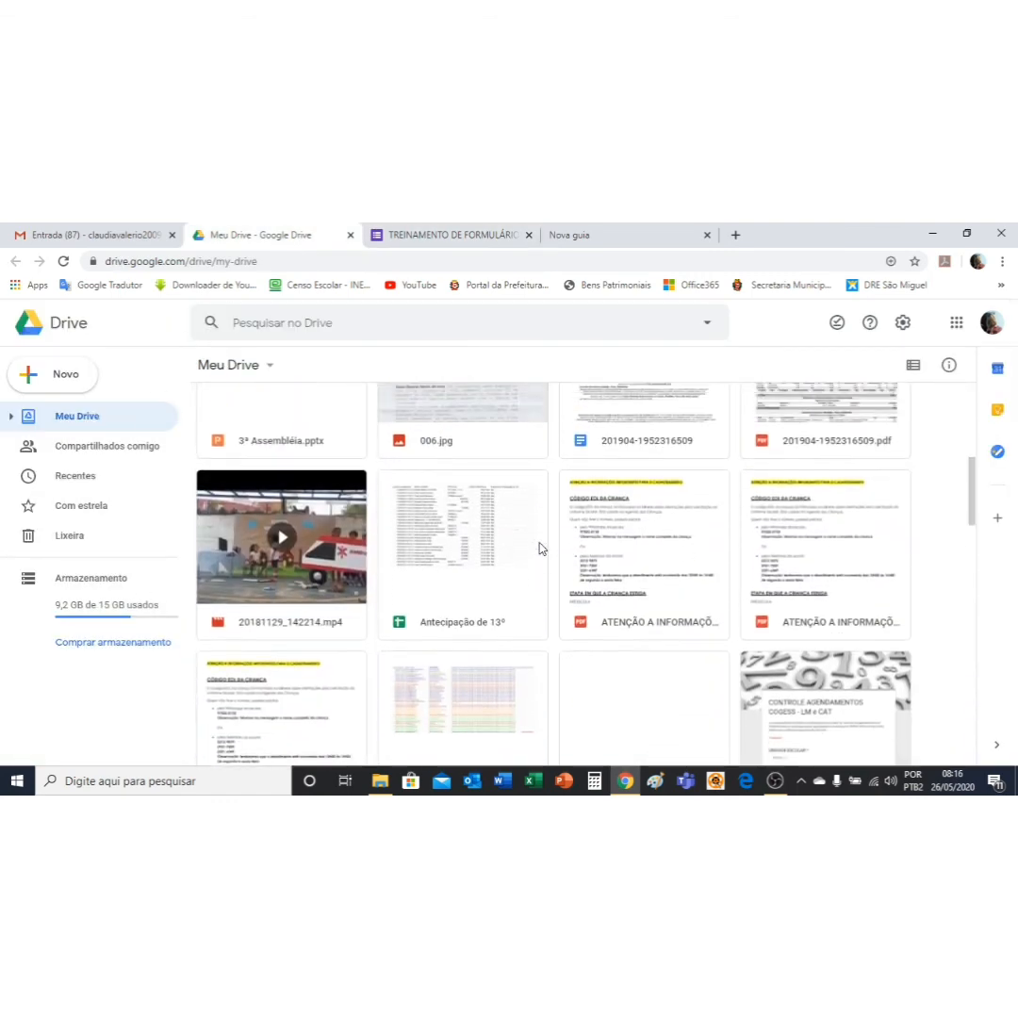
pyautogui.scroll(2, 542, 548)
pyautogui.scroll(-4, 542, 549)
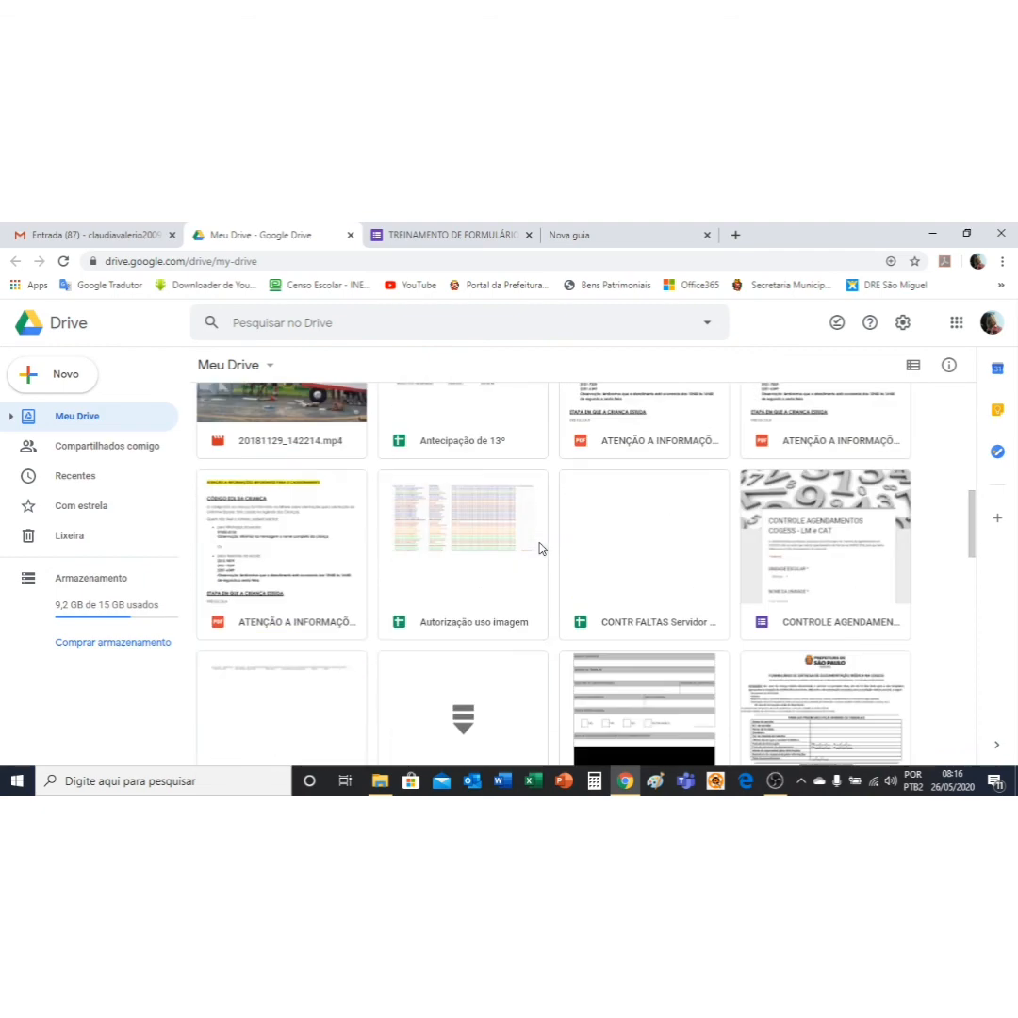
pyautogui.scroll(-5, 542, 549)
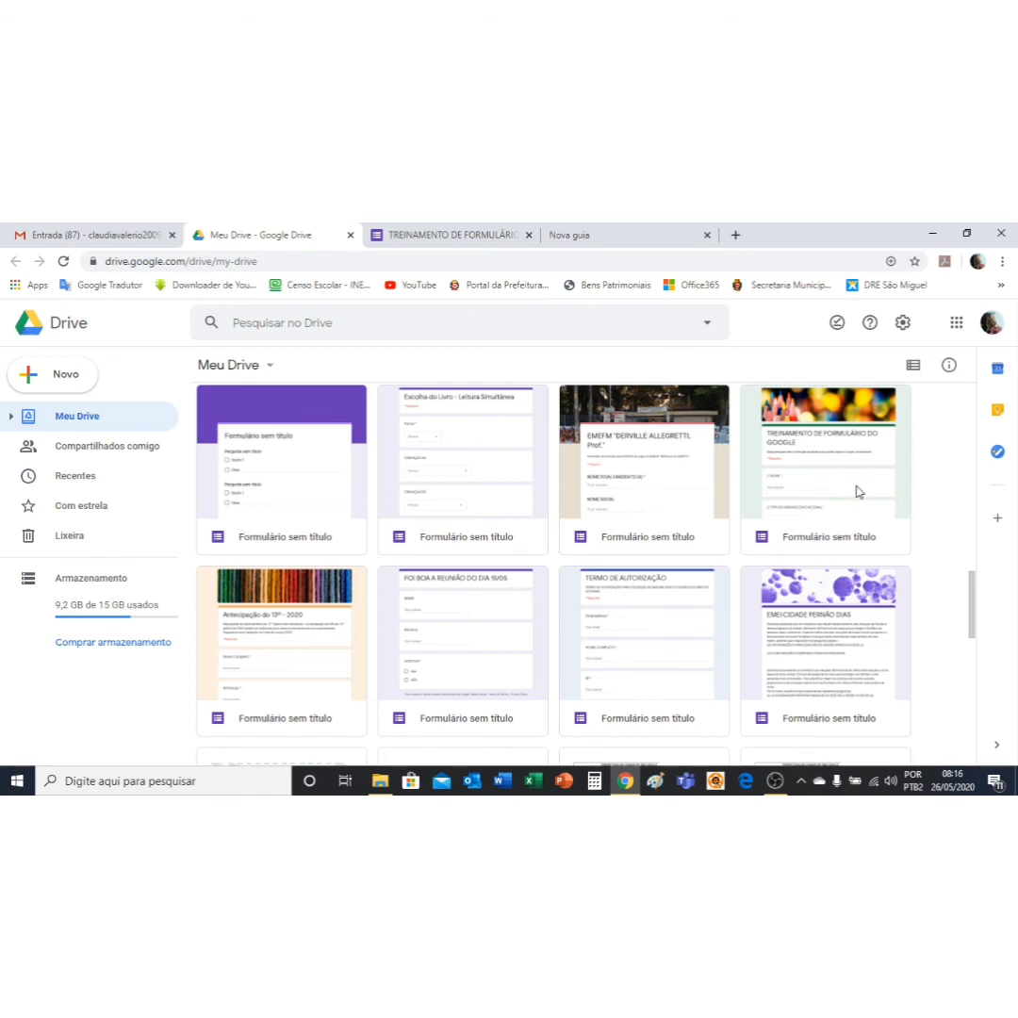
pyautogui.scroll(1, 856, 491)
pyautogui.scroll(-1, 853, 491)
pyautogui.scroll(5, 813, 533)
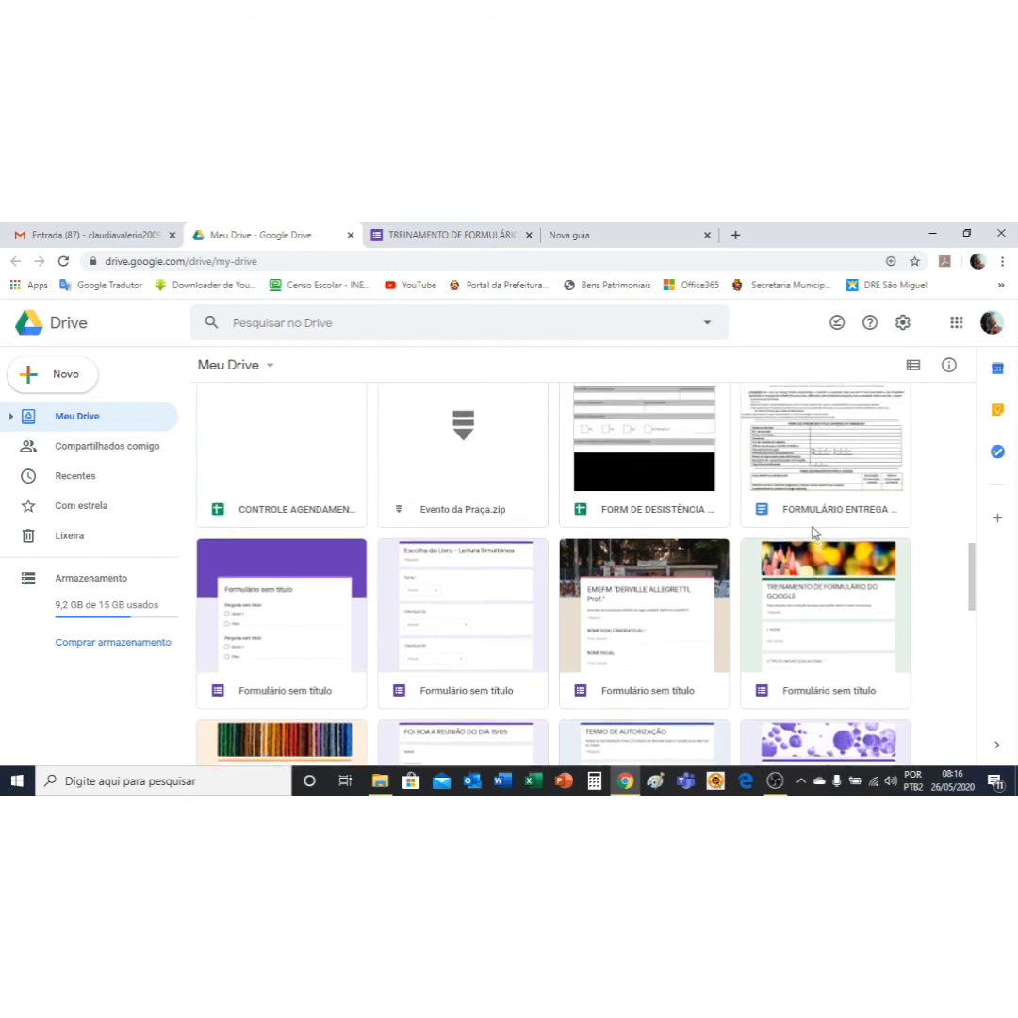
pyautogui.scroll(7, 813, 533)
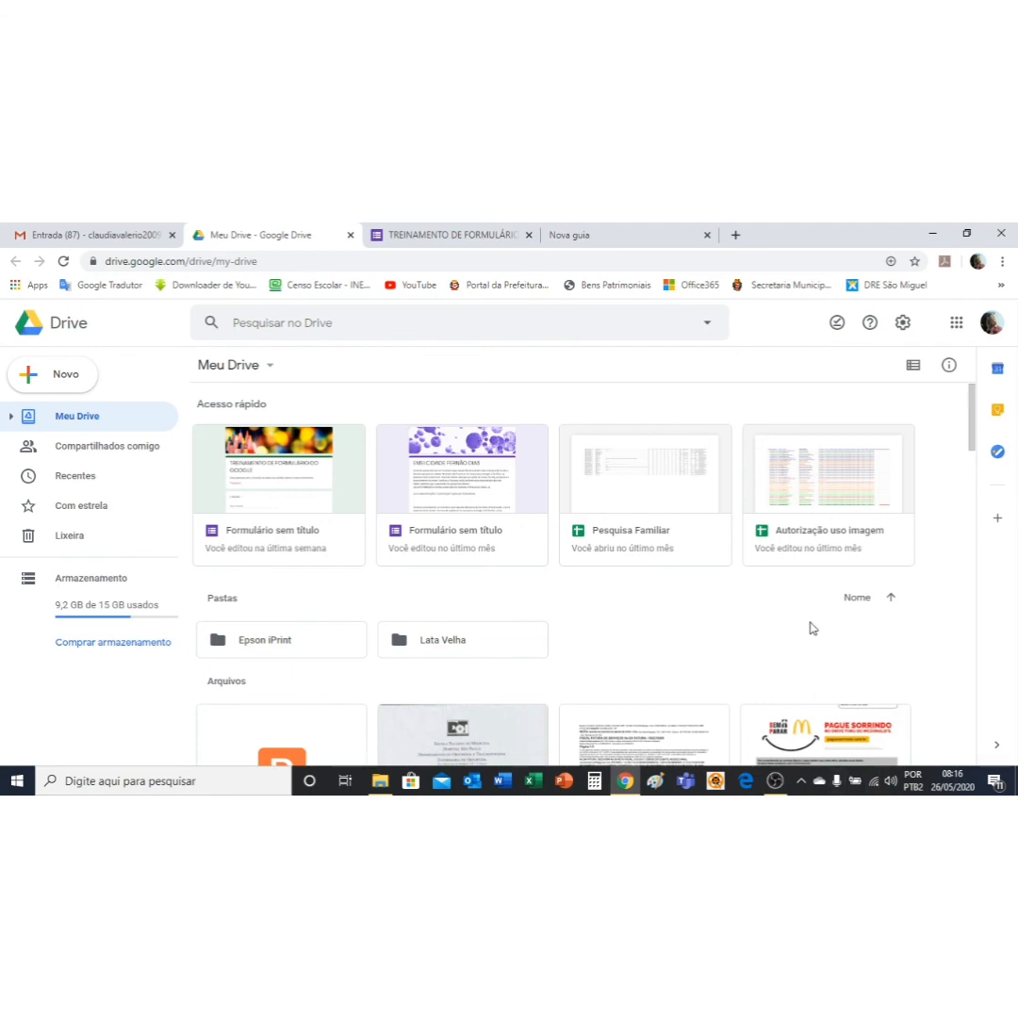
pyautogui.scroll(-8, 819, 626)
pyautogui.scroll(-5, 842, 626)
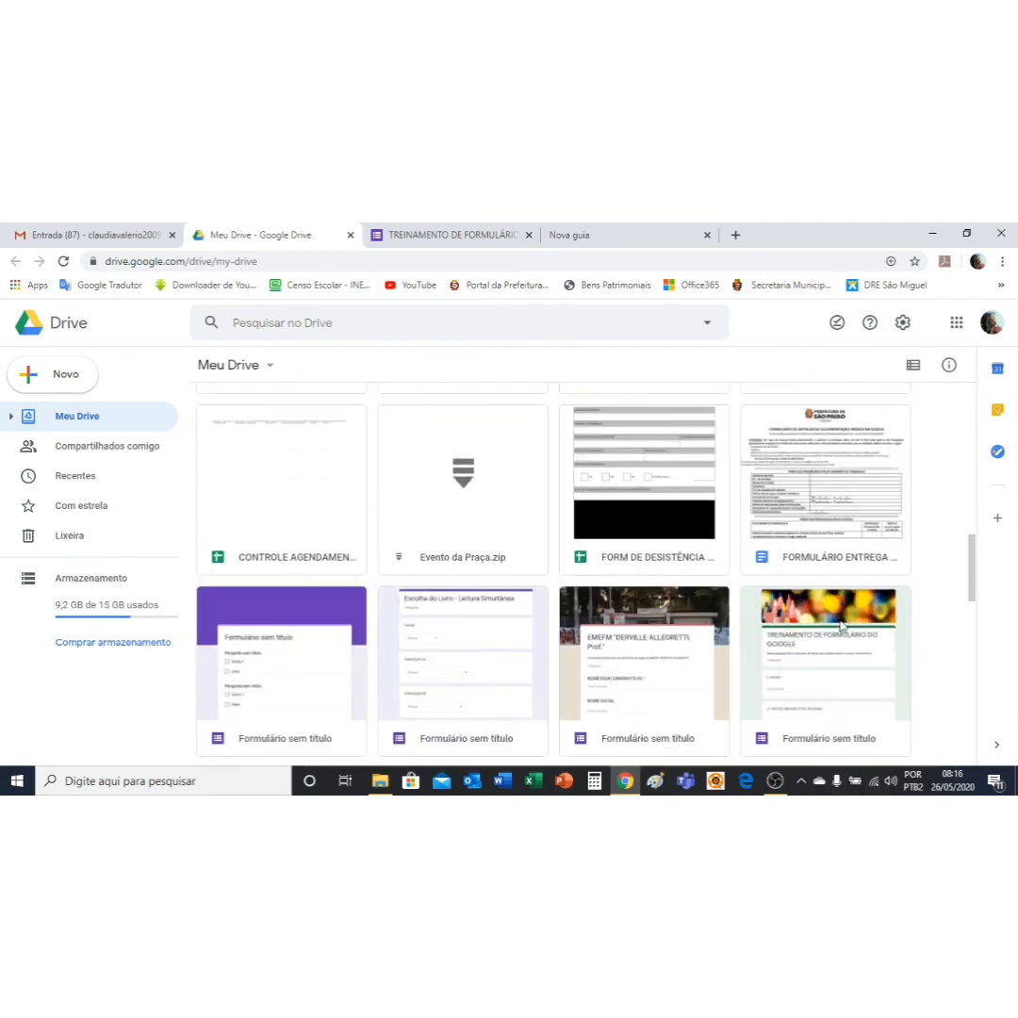
pyautogui.scroll(2, 838, 620)
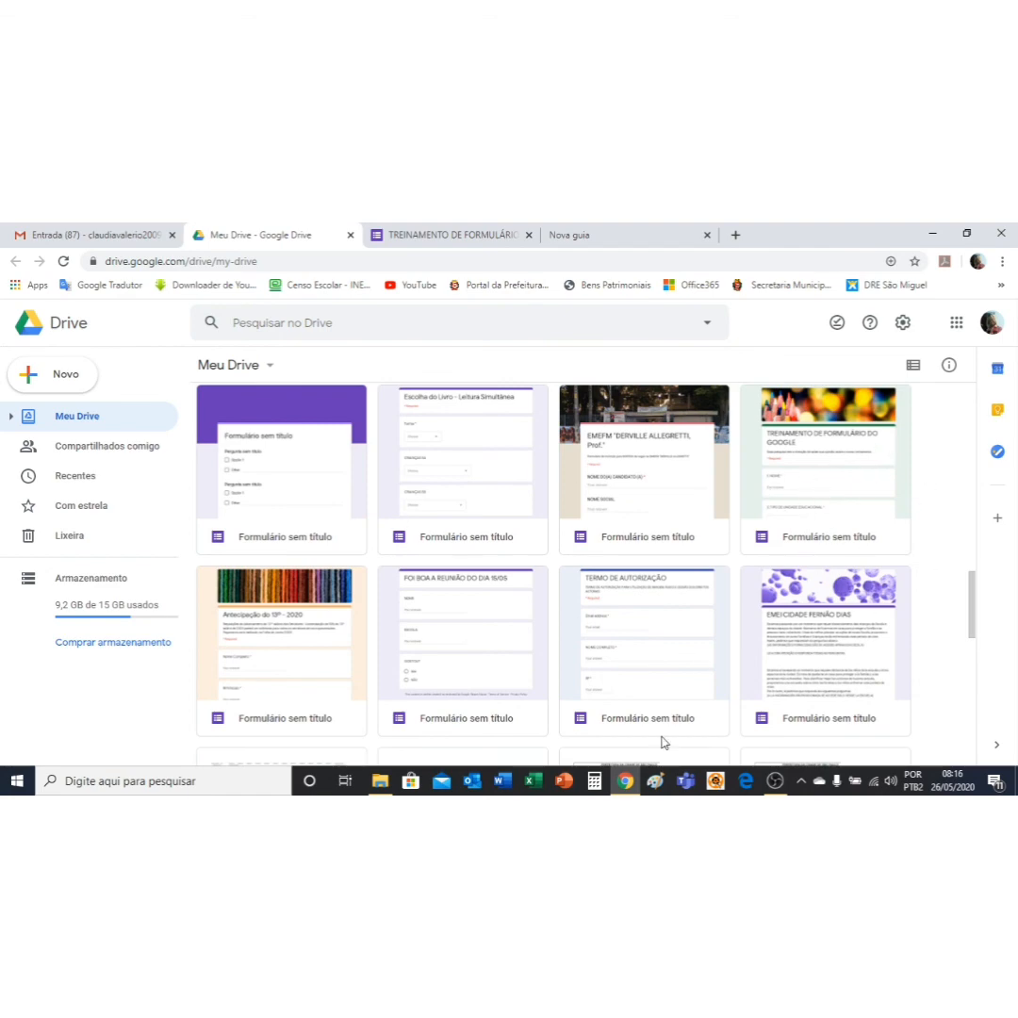
pyautogui.scroll(-3, 718, 527)
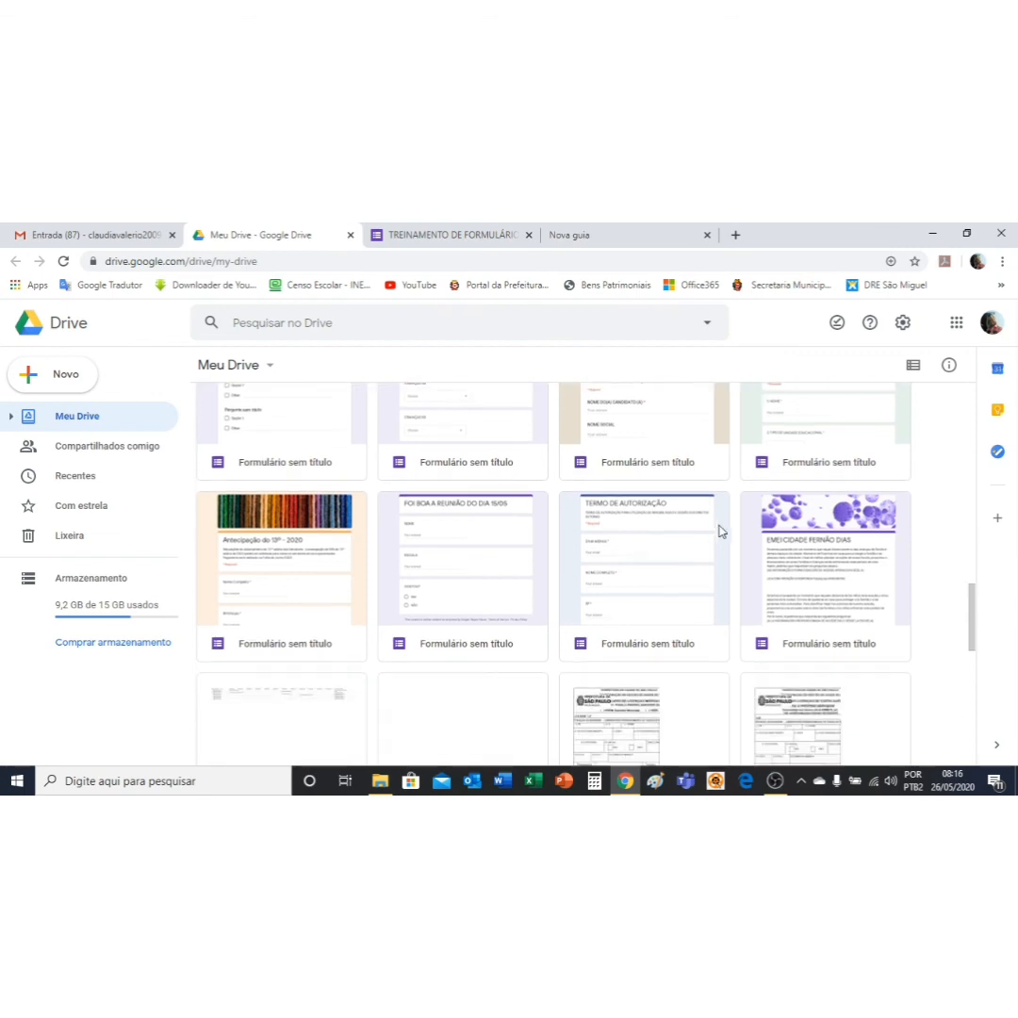
pyautogui.scroll(-5, 830, 529)
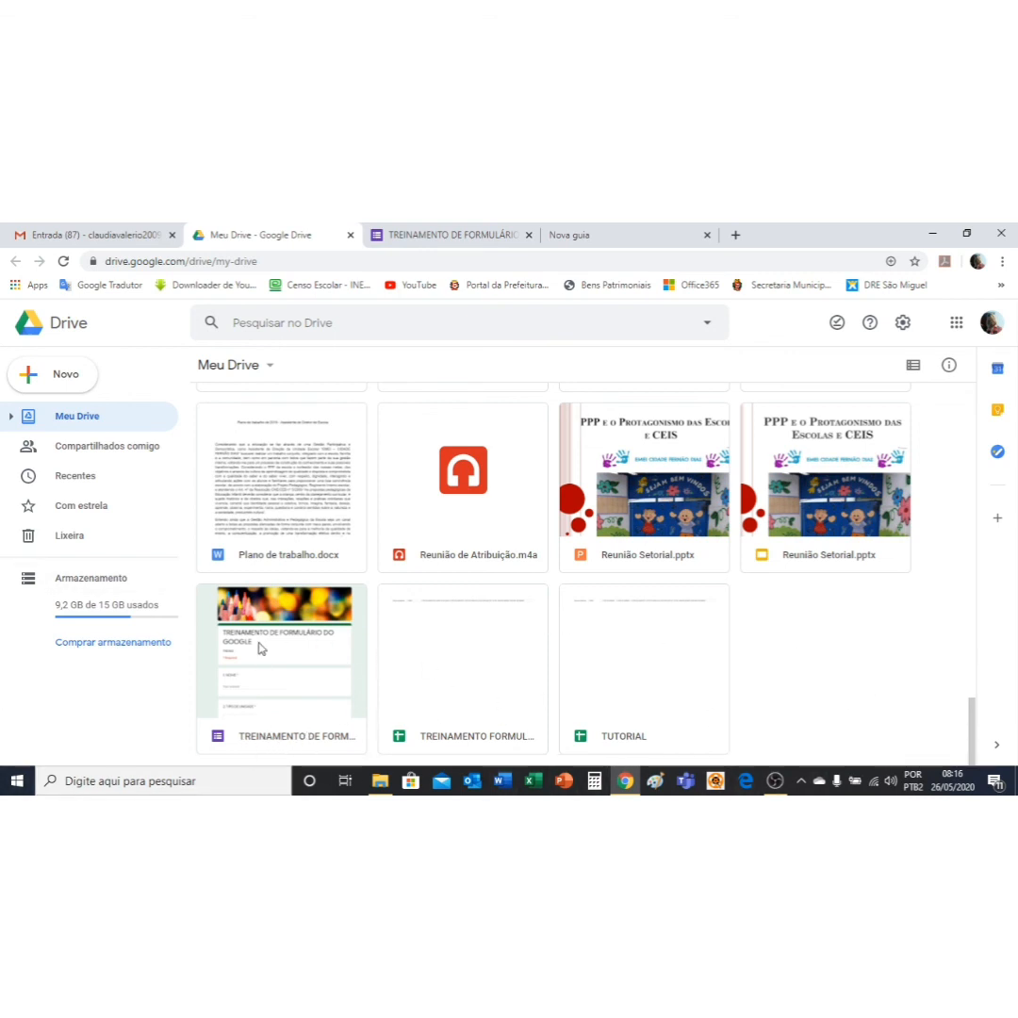
# Step: Remove the TREINAMENTO DE FORMULÁRIO DO GOOGLE form from Drive and close its editor tab
pyautogui.click(301, 681)
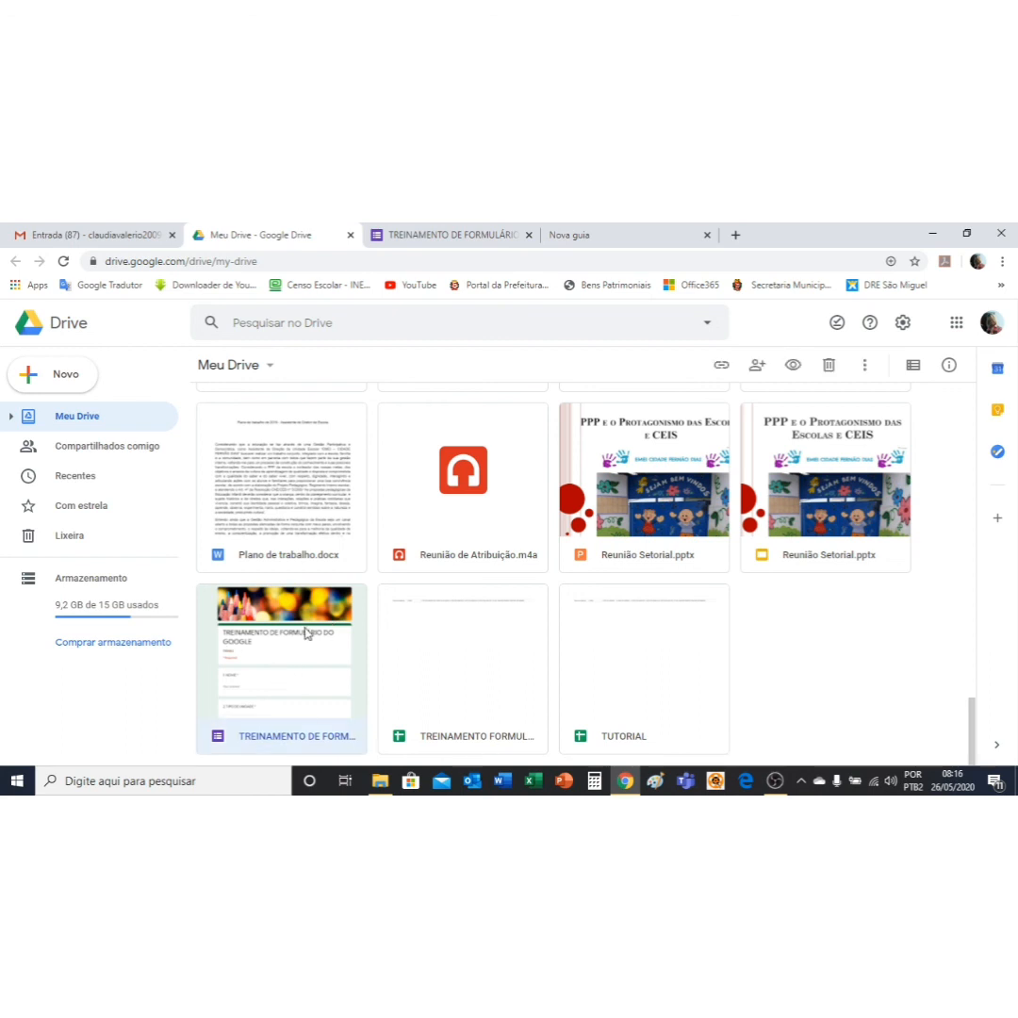
pyautogui.rightClick(306, 634)
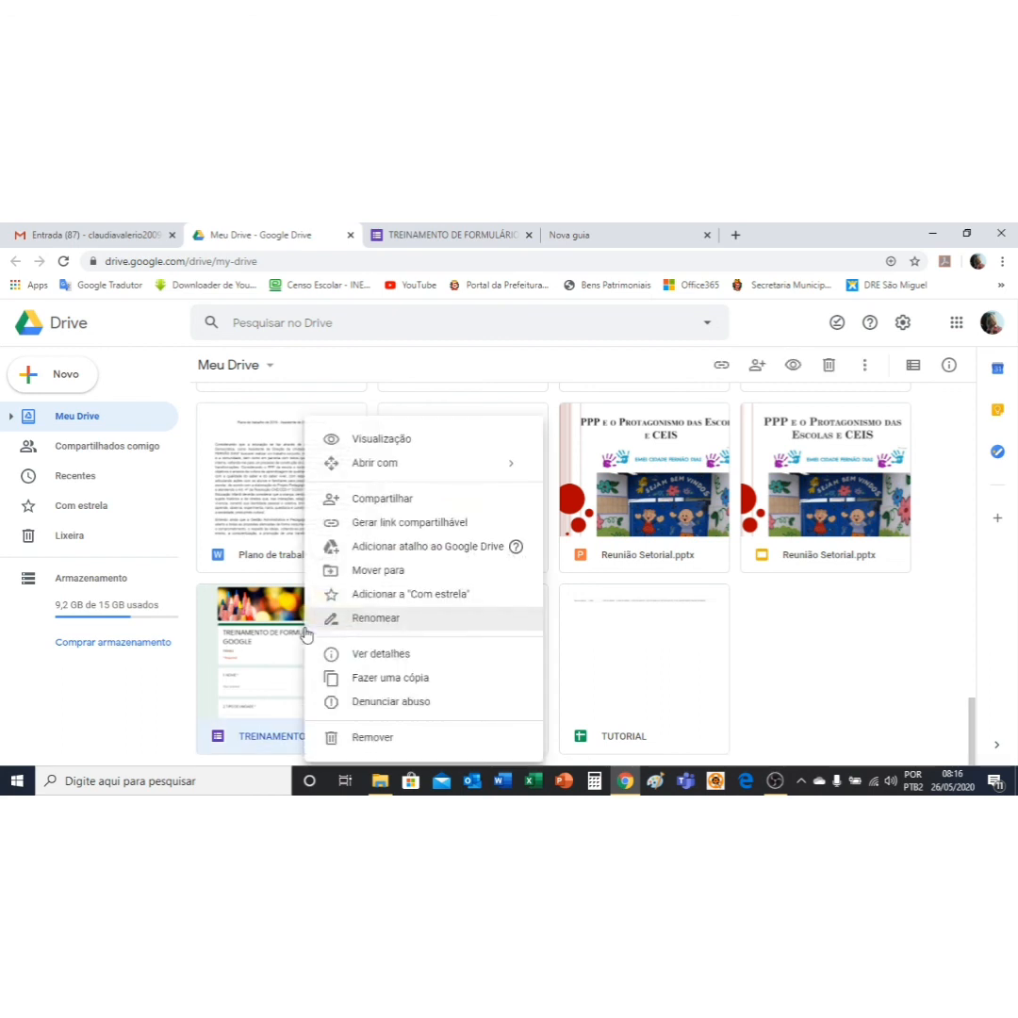
pyautogui.click(384, 742)
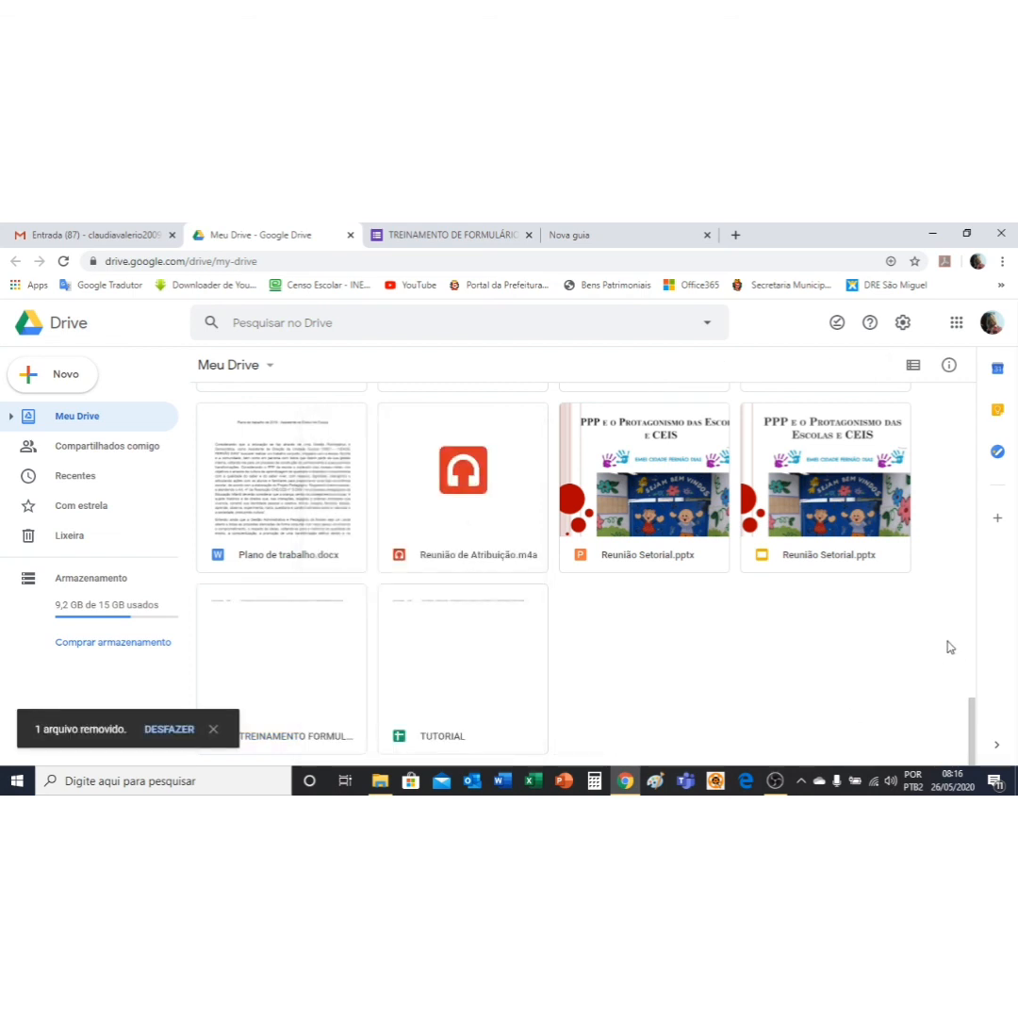
pyautogui.click(528, 234)
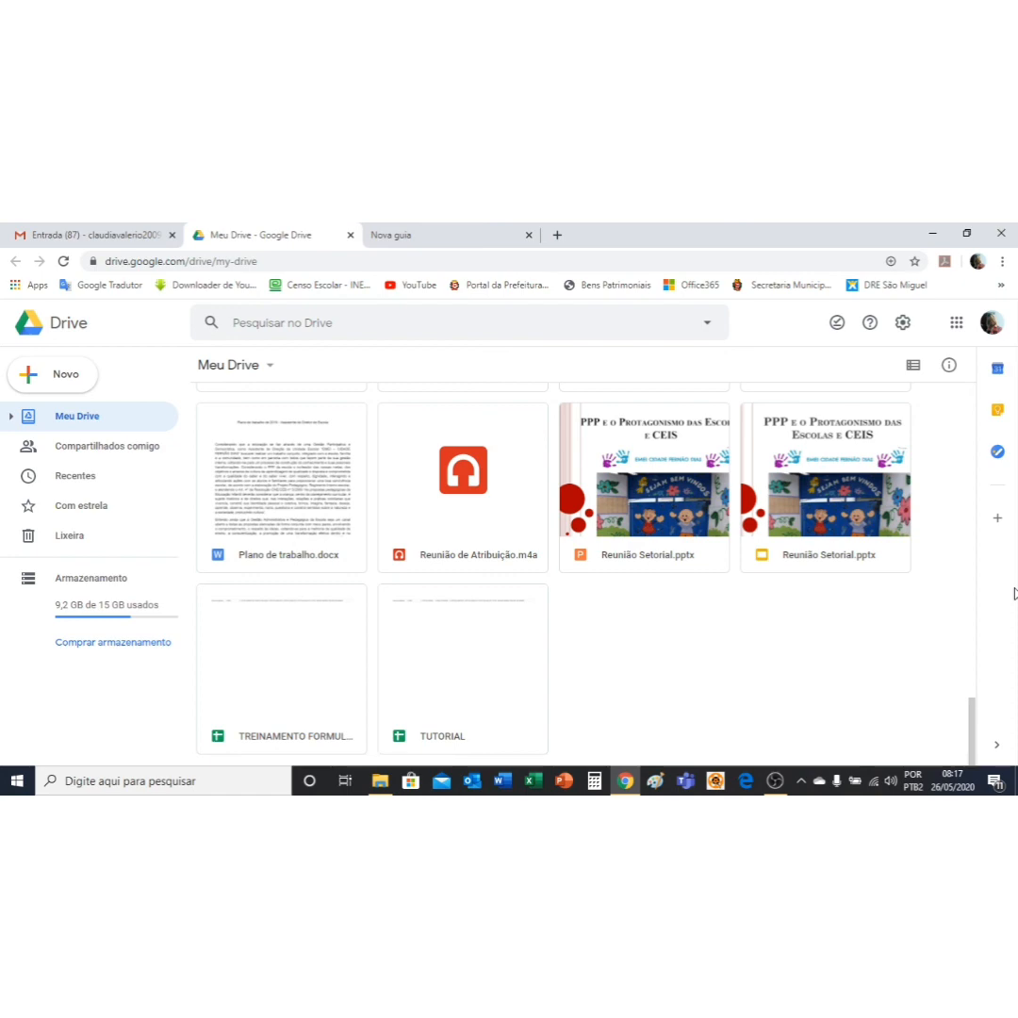
pyautogui.click(775, 780)
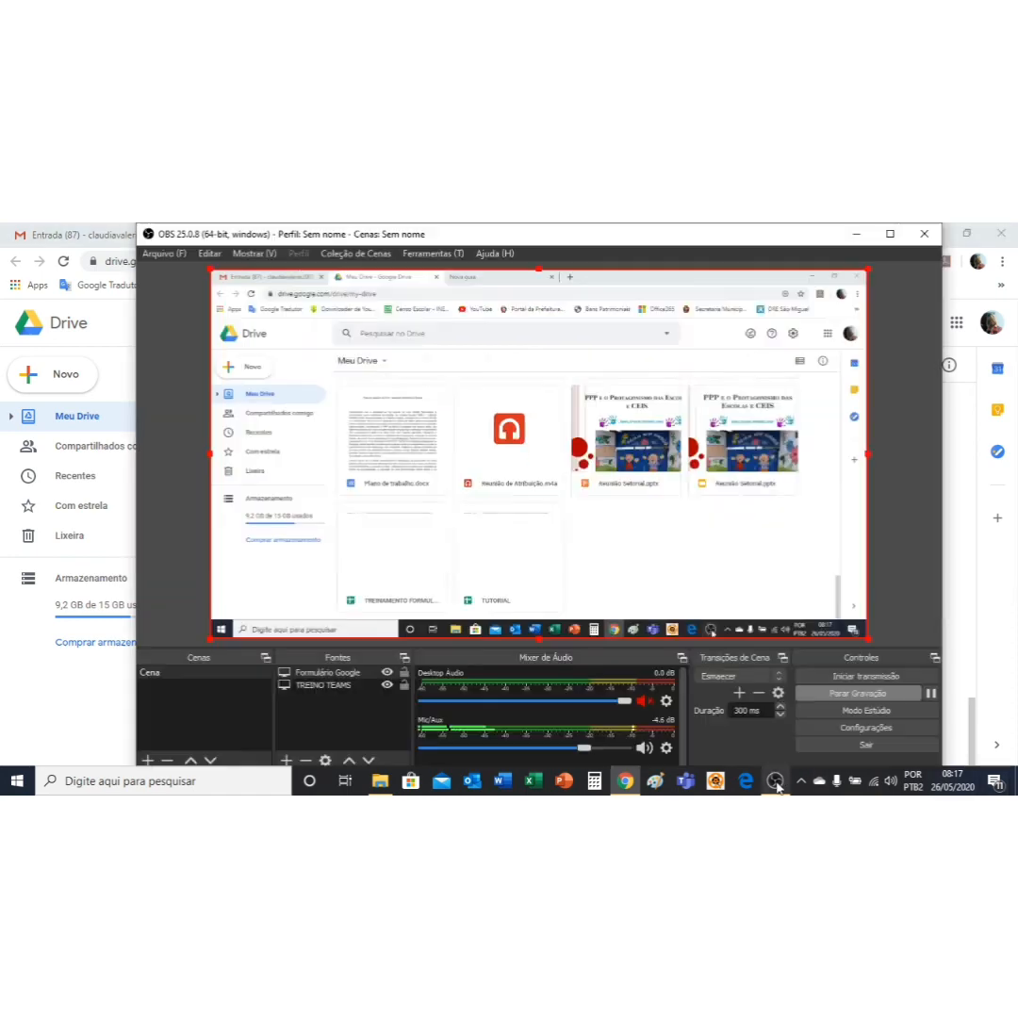